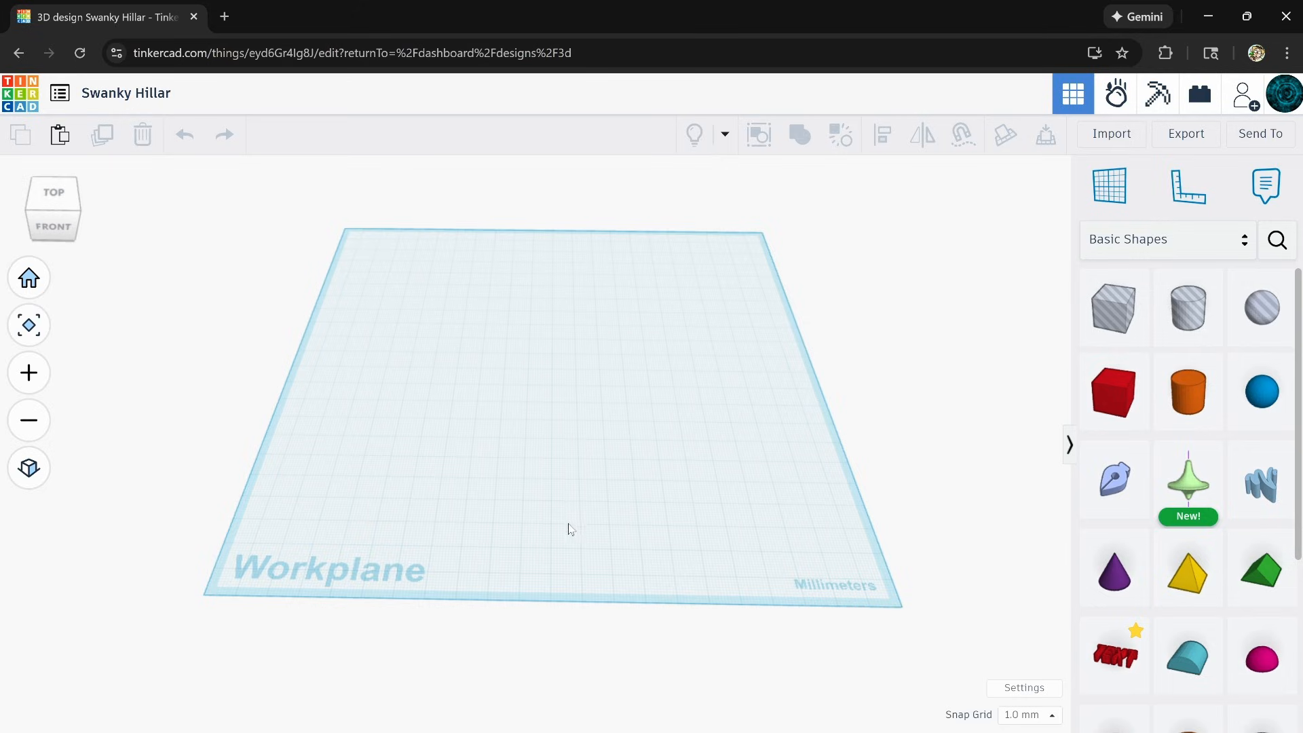
mouse_move(569, 528)
right_down()
mouse_move(582, 506)
mouse_move(585, 540)
right_up()
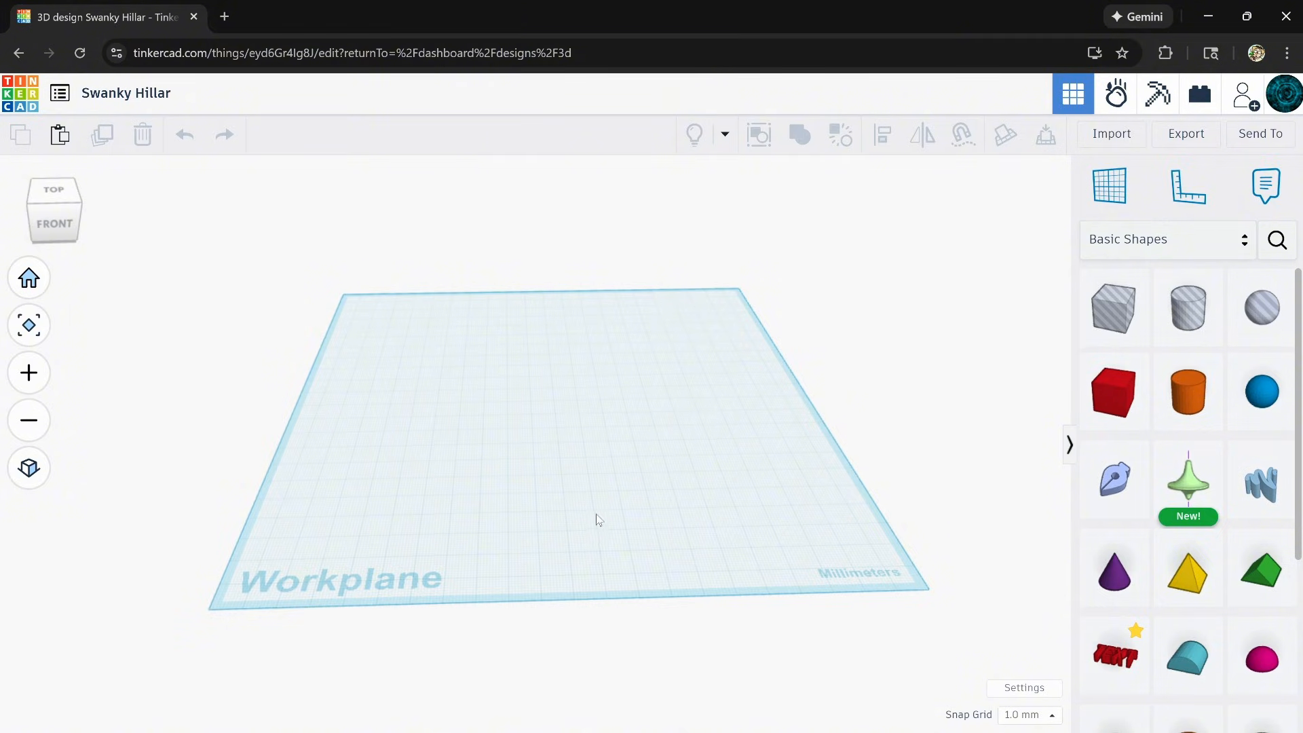
right_drag(594, 521, 596, 502)
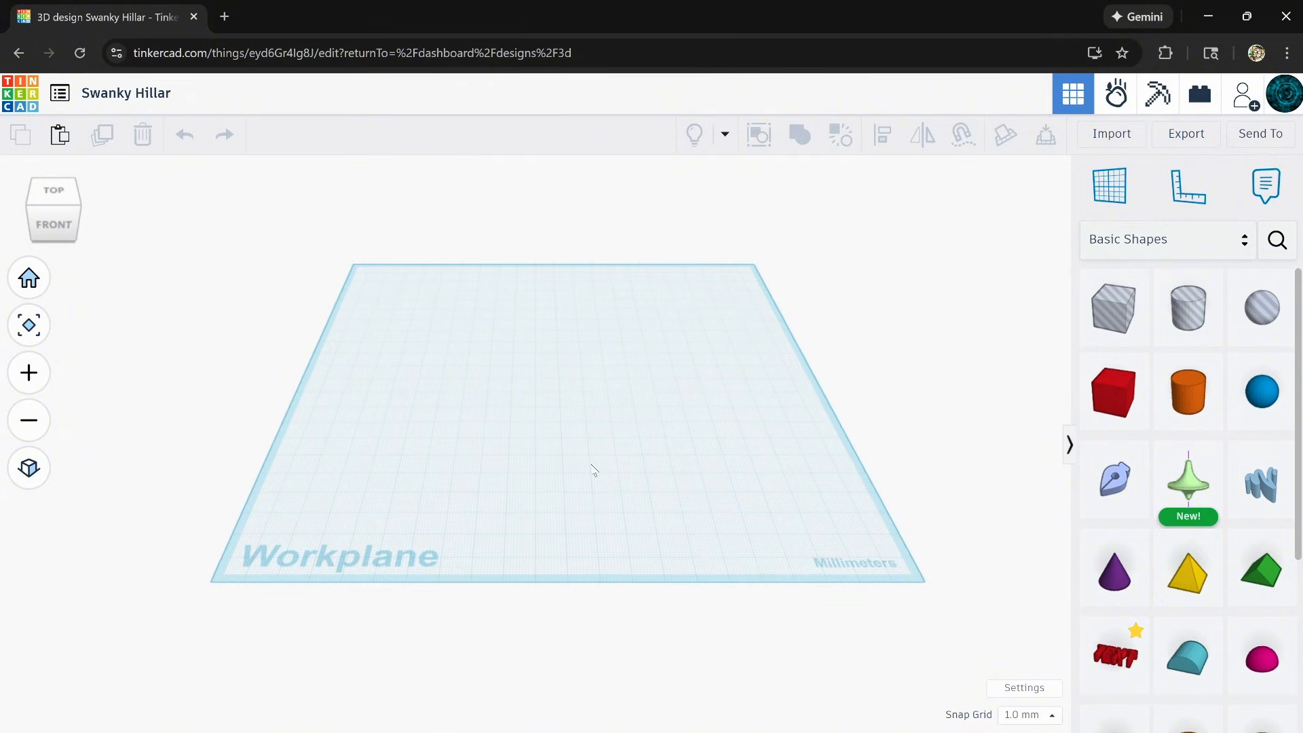
scroll(592, 466, up, 2)
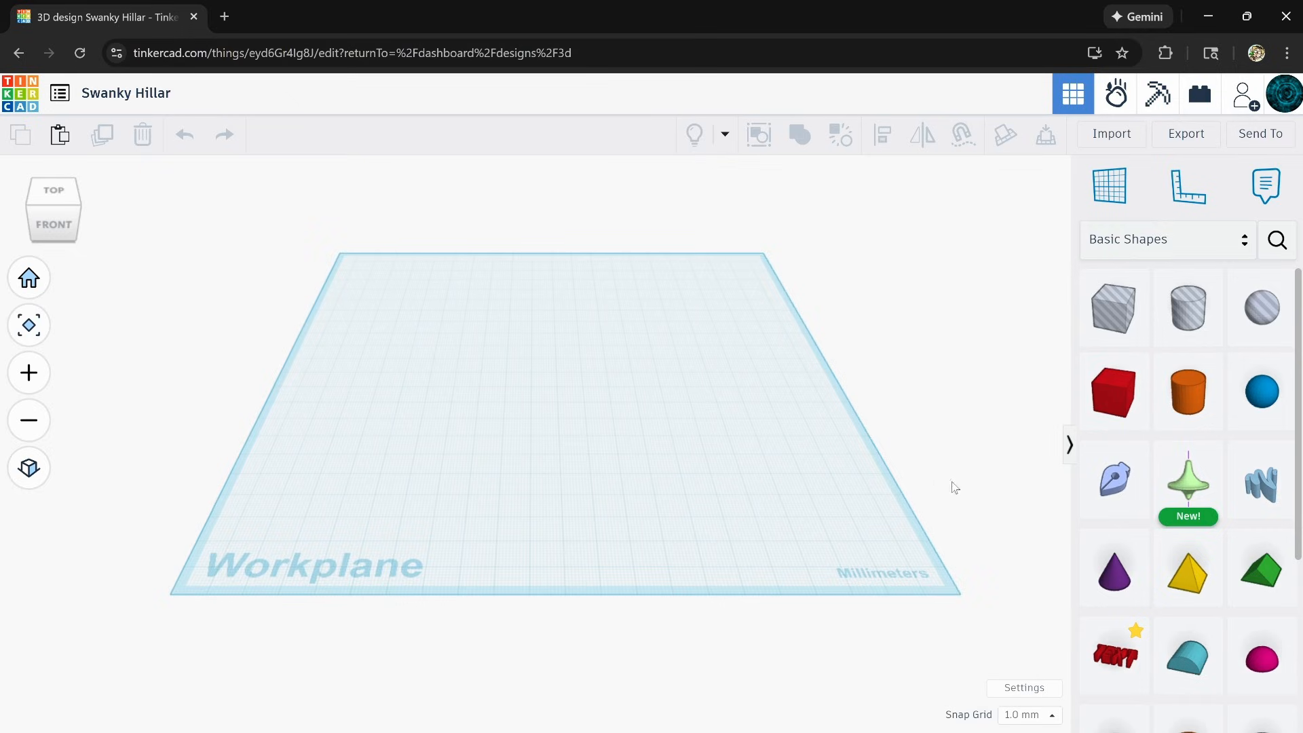
middle_drag(711, 475, 684, 489)
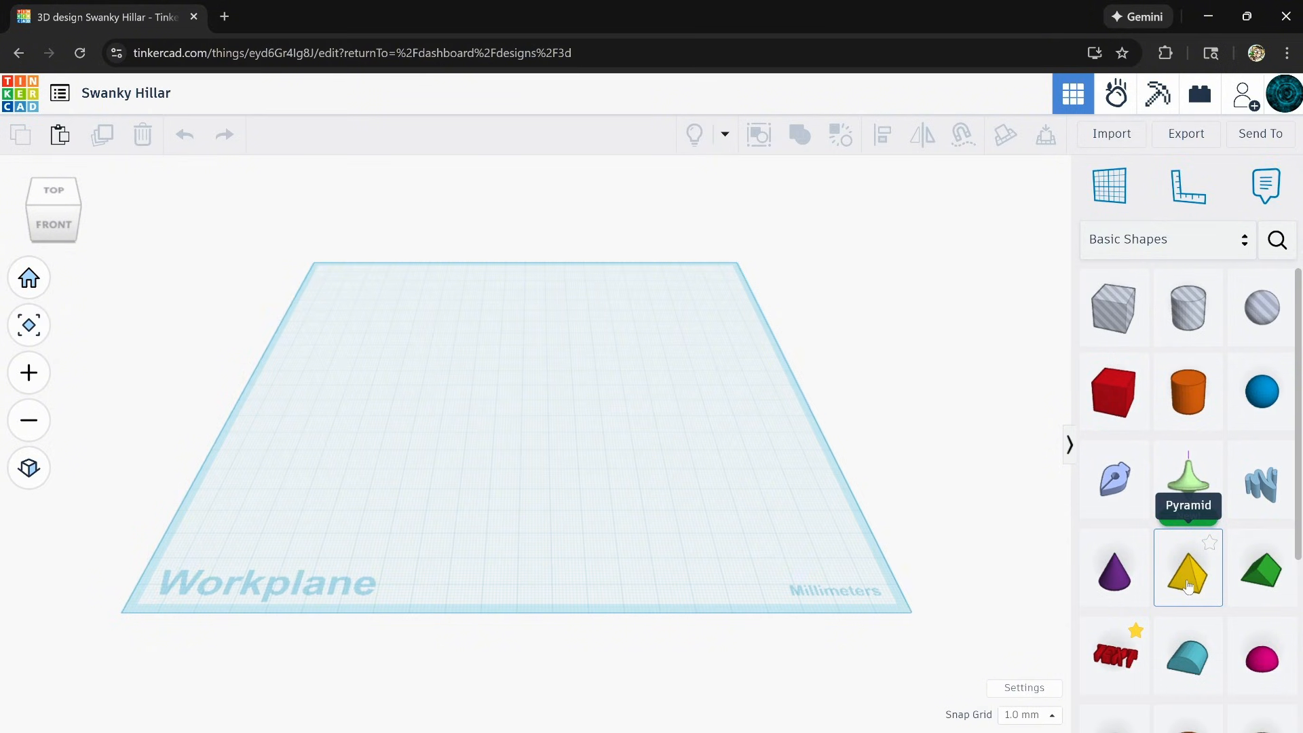
middle_drag(722, 489, 760, 501)
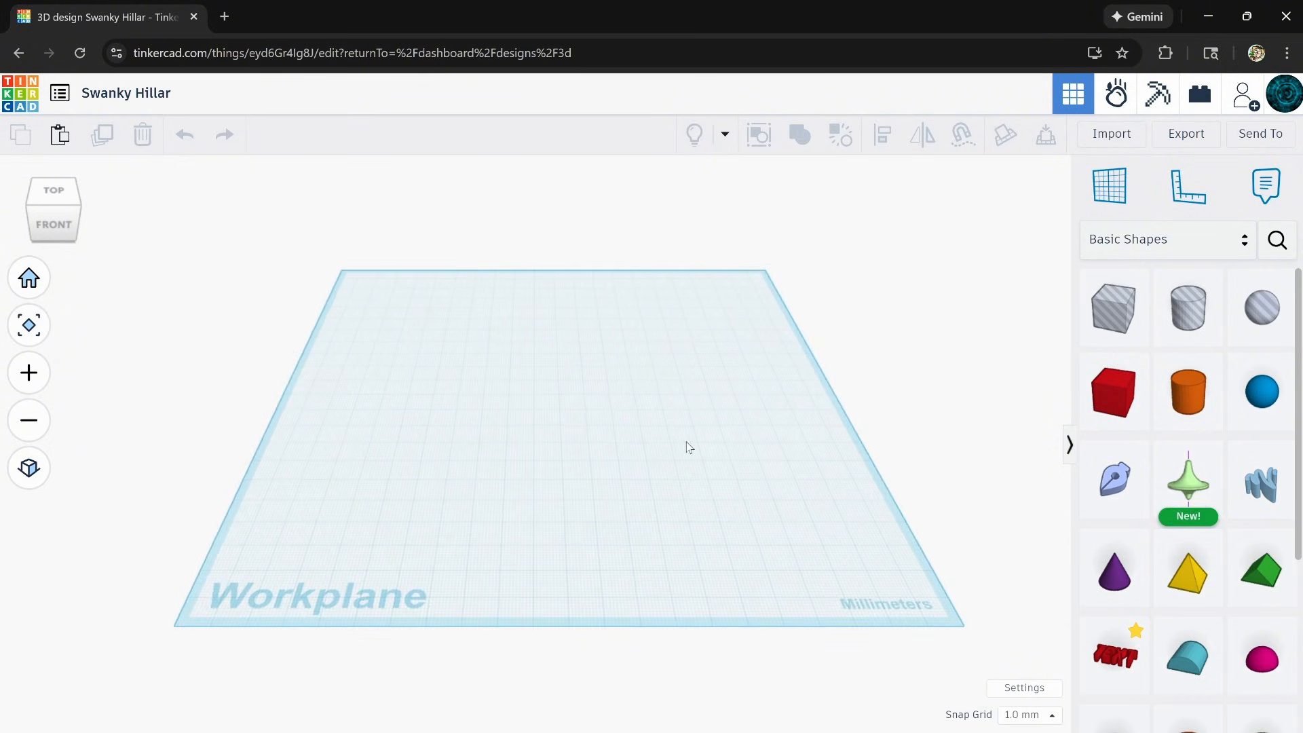
Place a pyramid on one side of the workplane and a sphere on the opposite side.
click(1189, 581)
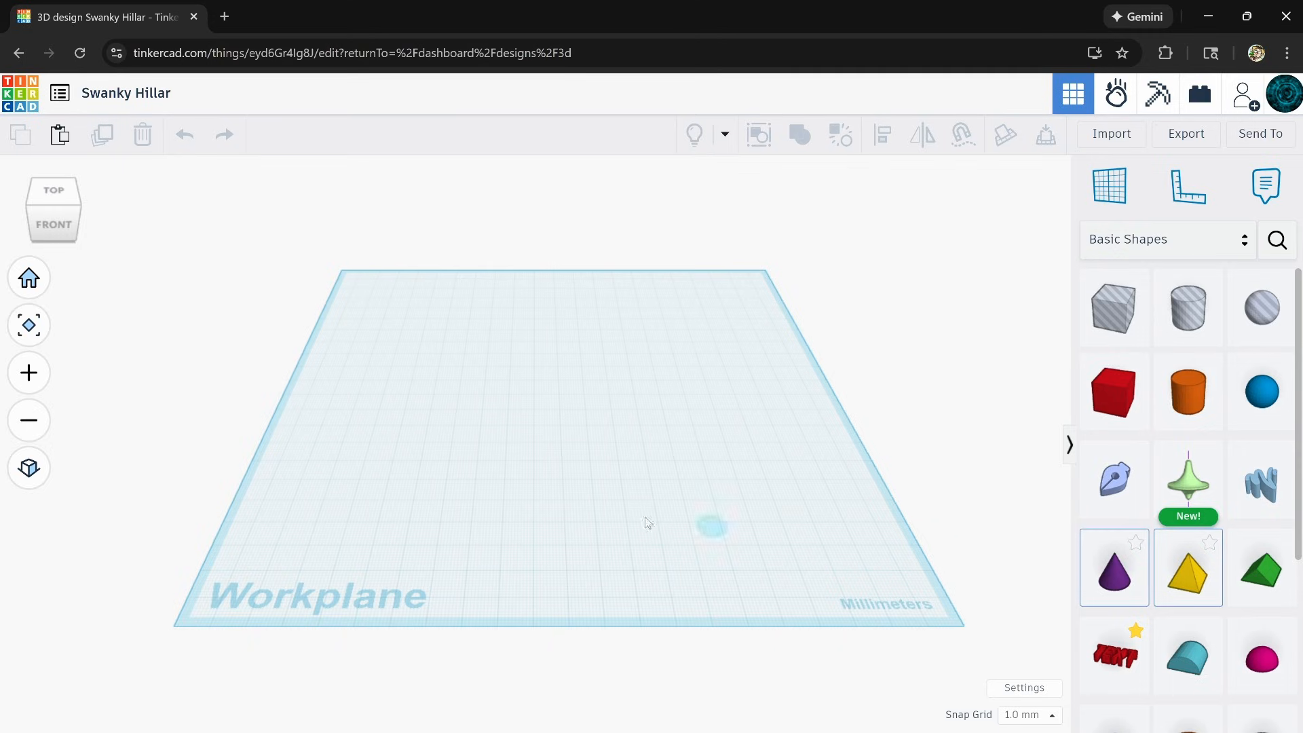
click(377, 478)
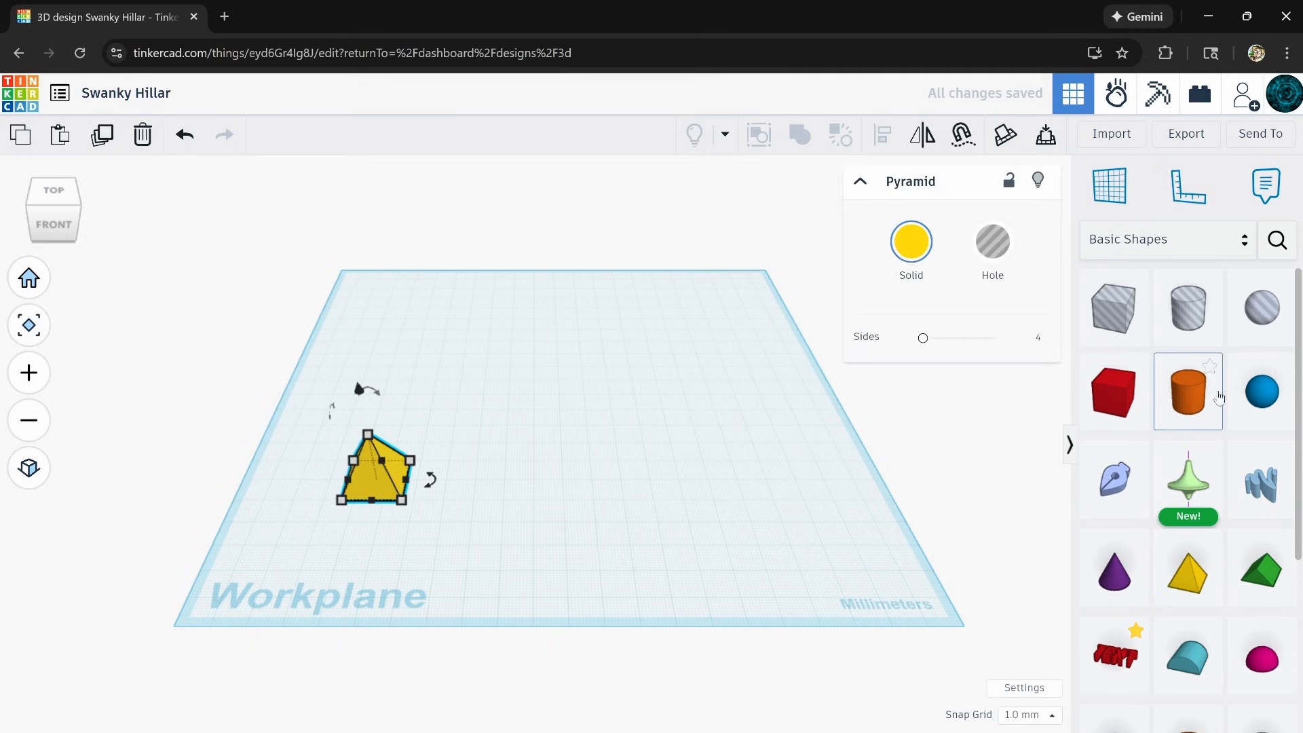
click(1262, 392)
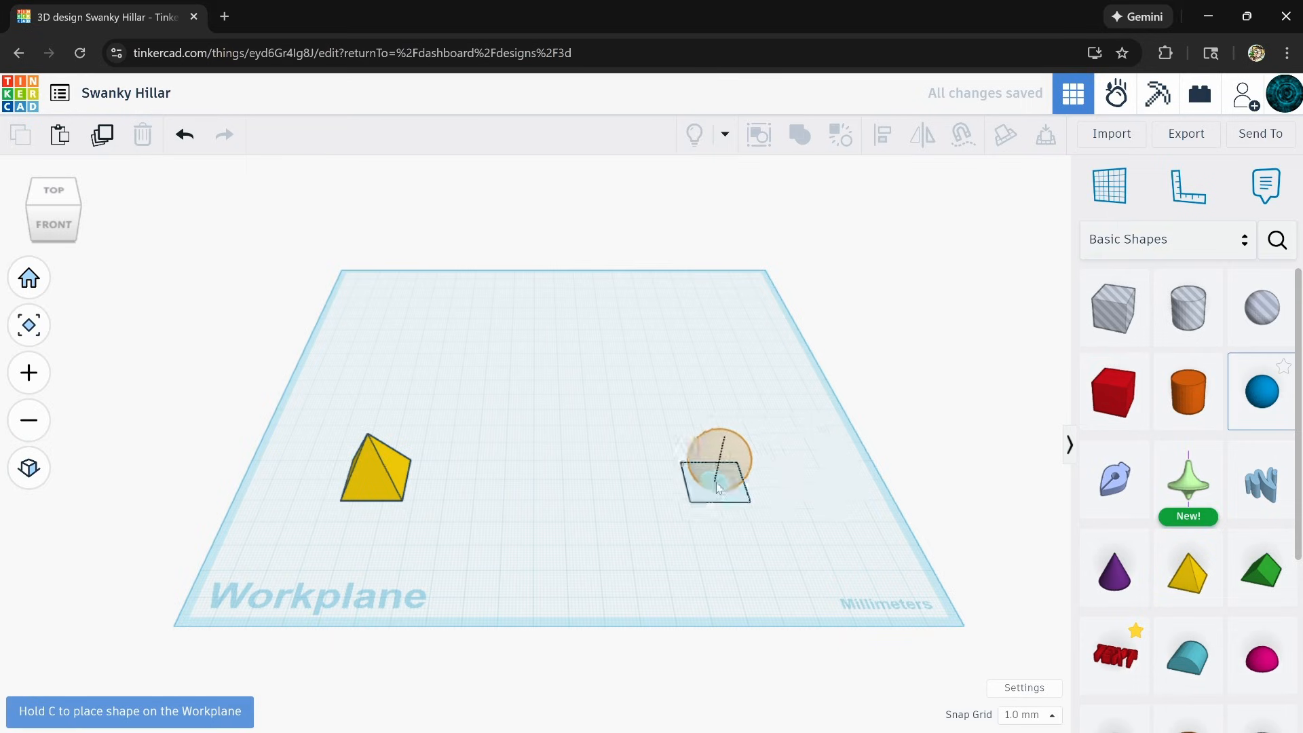
click(719, 481)
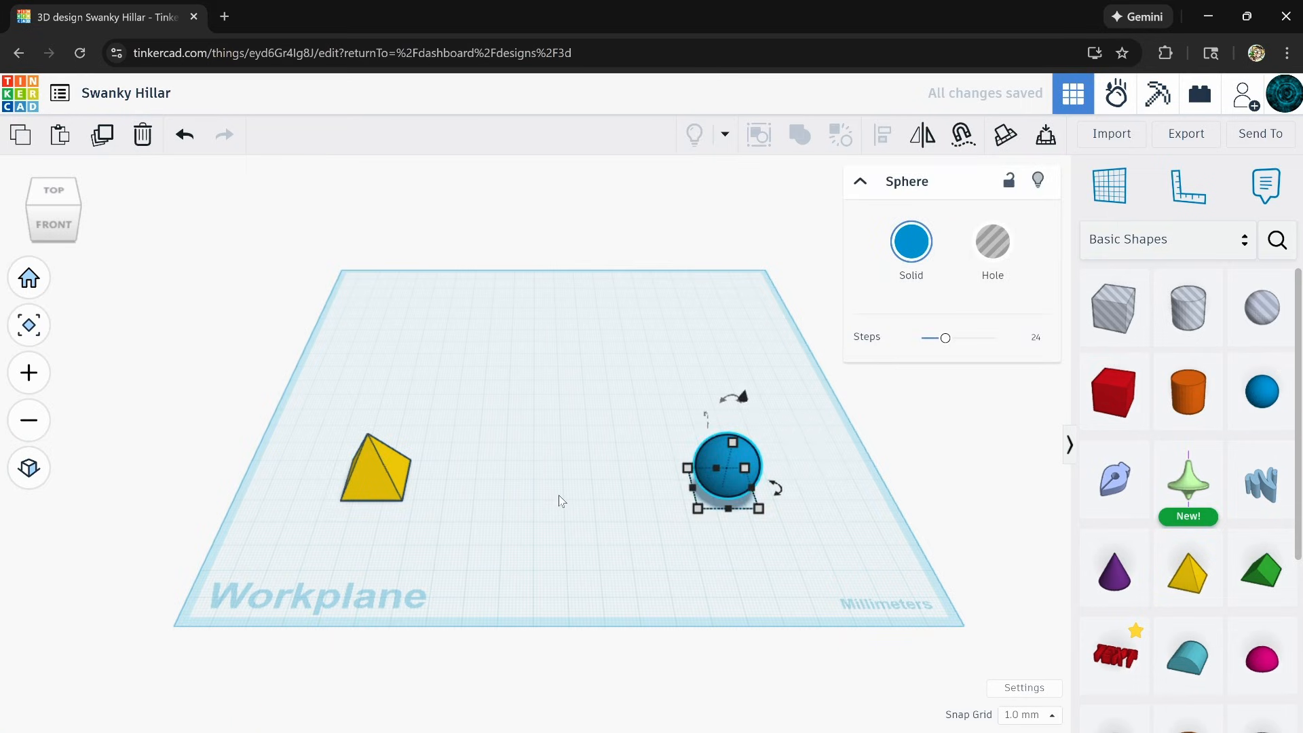
Recolour the yellow pyramid with the light grey preset solid colour.
middle_drag(464, 508, 523, 515)
scroll(478, 495, up, 3)
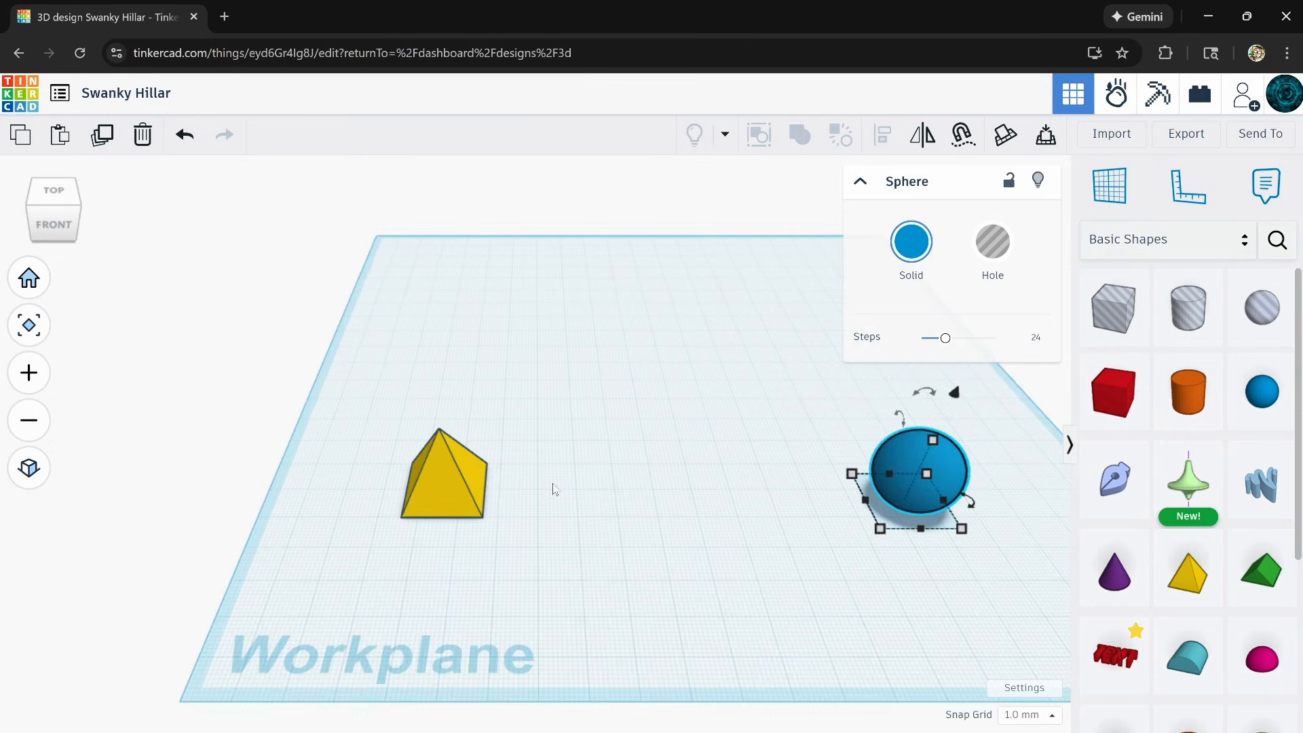
right_drag(553, 489, 495, 495)
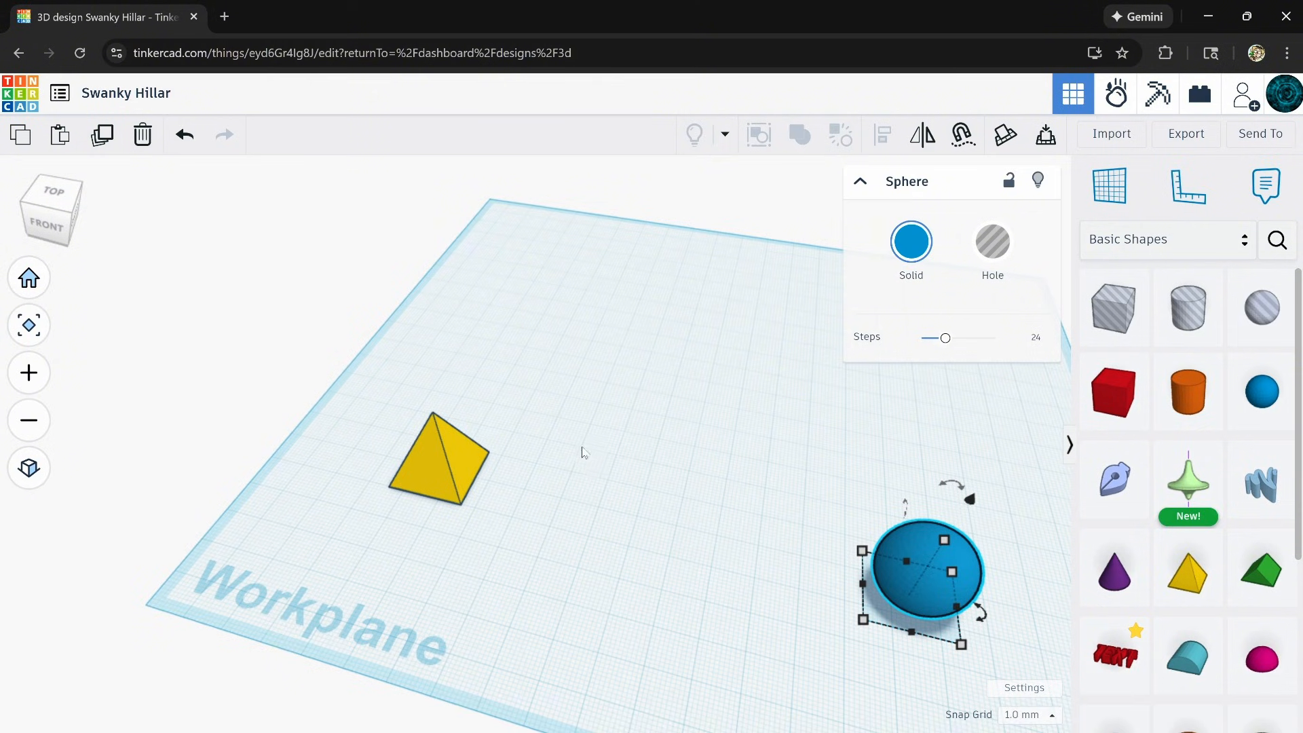
middle_drag(661, 535, 570, 539)
mouse_move(511, 538)
right_down()
mouse_move(573, 536)
mouse_move(529, 522)
right_up()
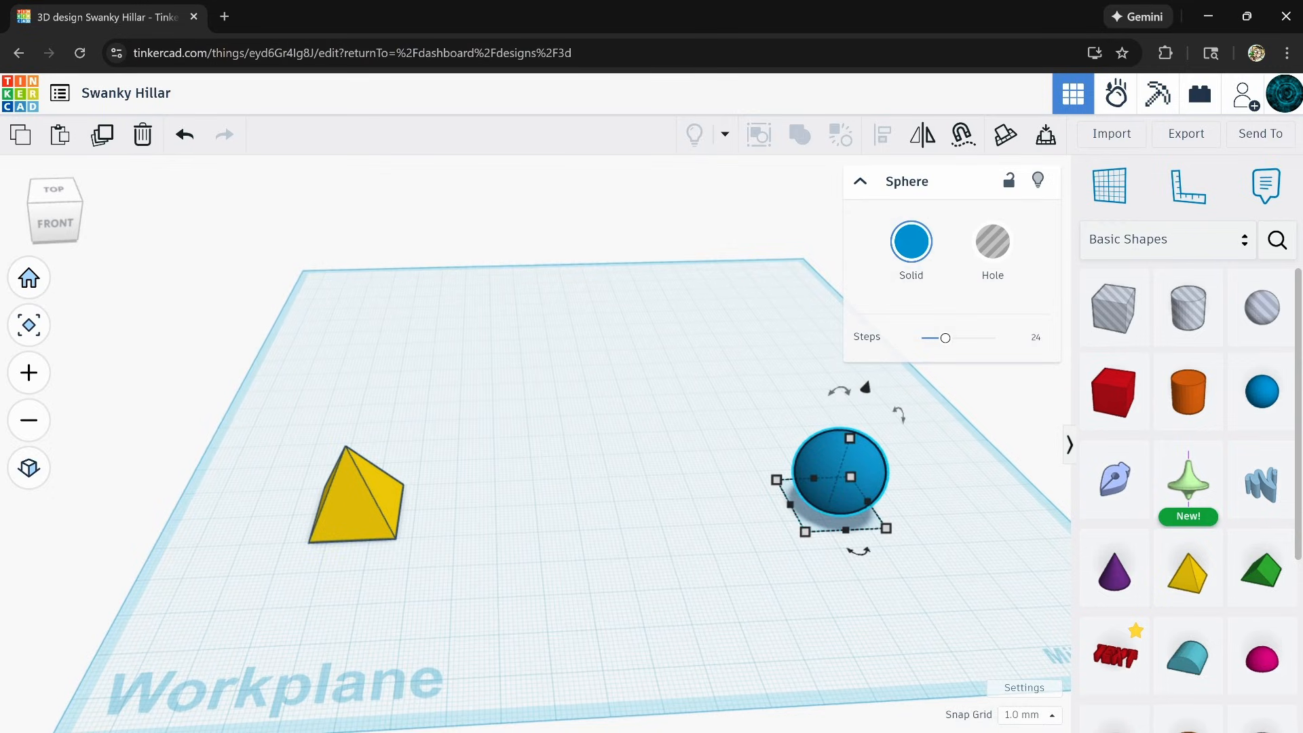
click(378, 512)
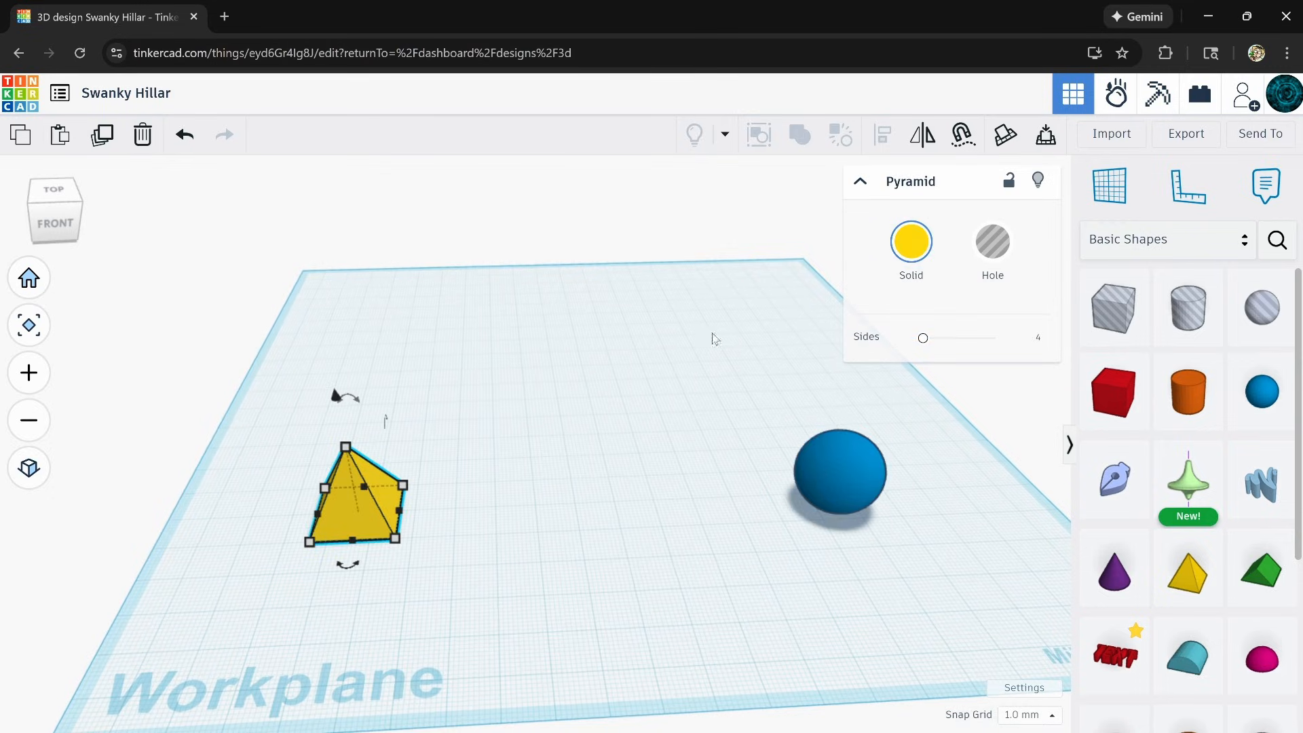
click(911, 248)
click(1098, 384)
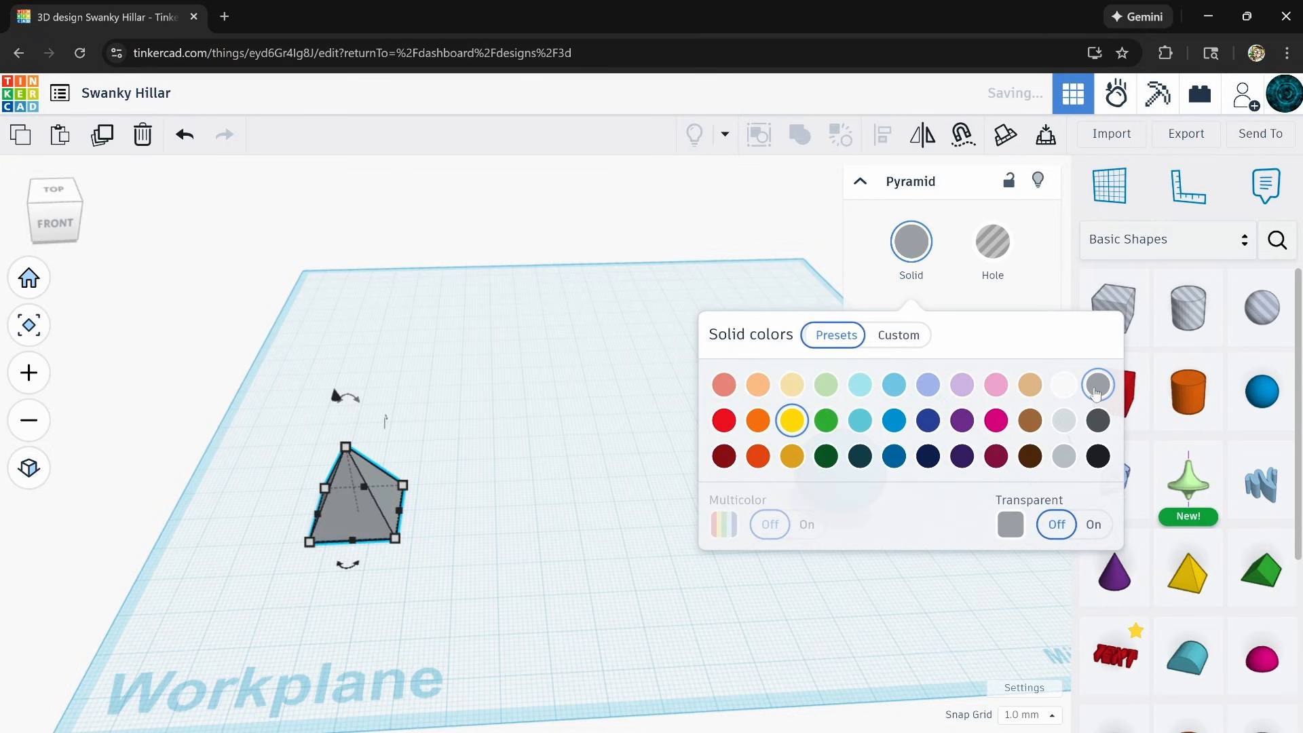
click(429, 481)
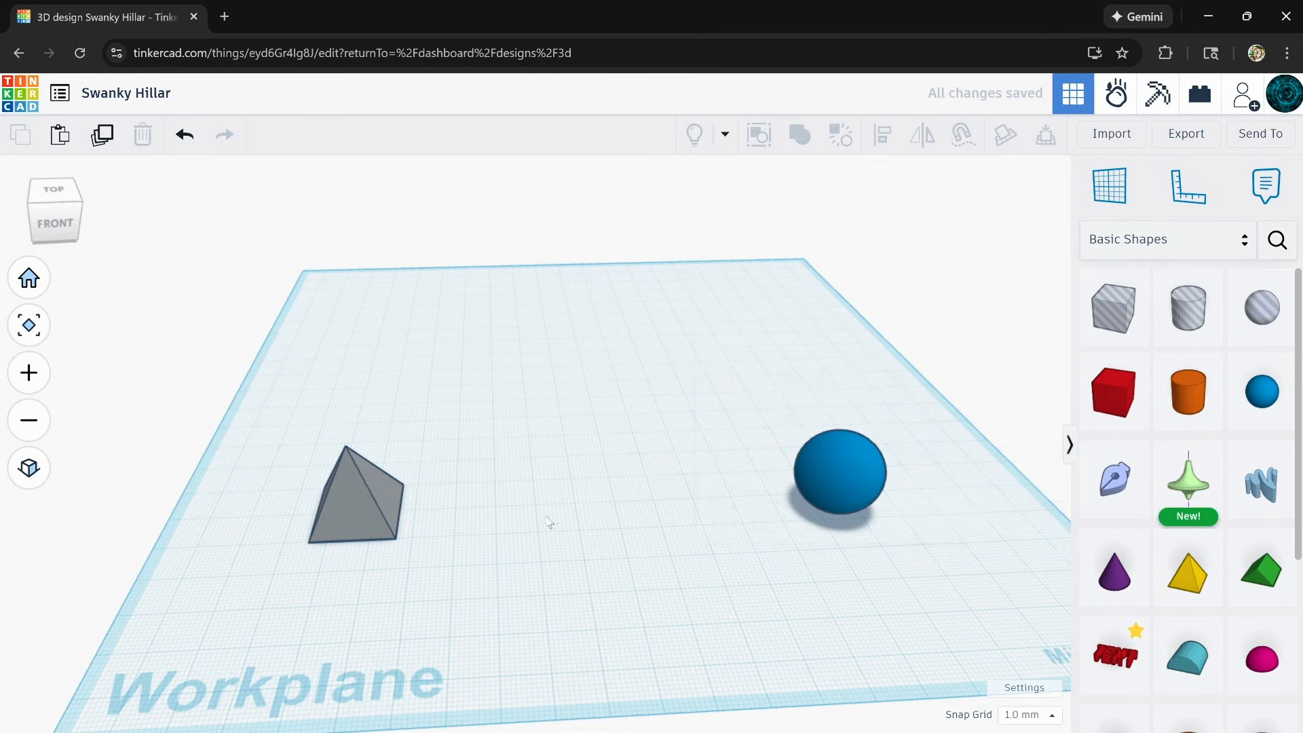
Recolour the blue sphere with the same light grey preset solid colour as the pyramid.
click(842, 468)
click(912, 244)
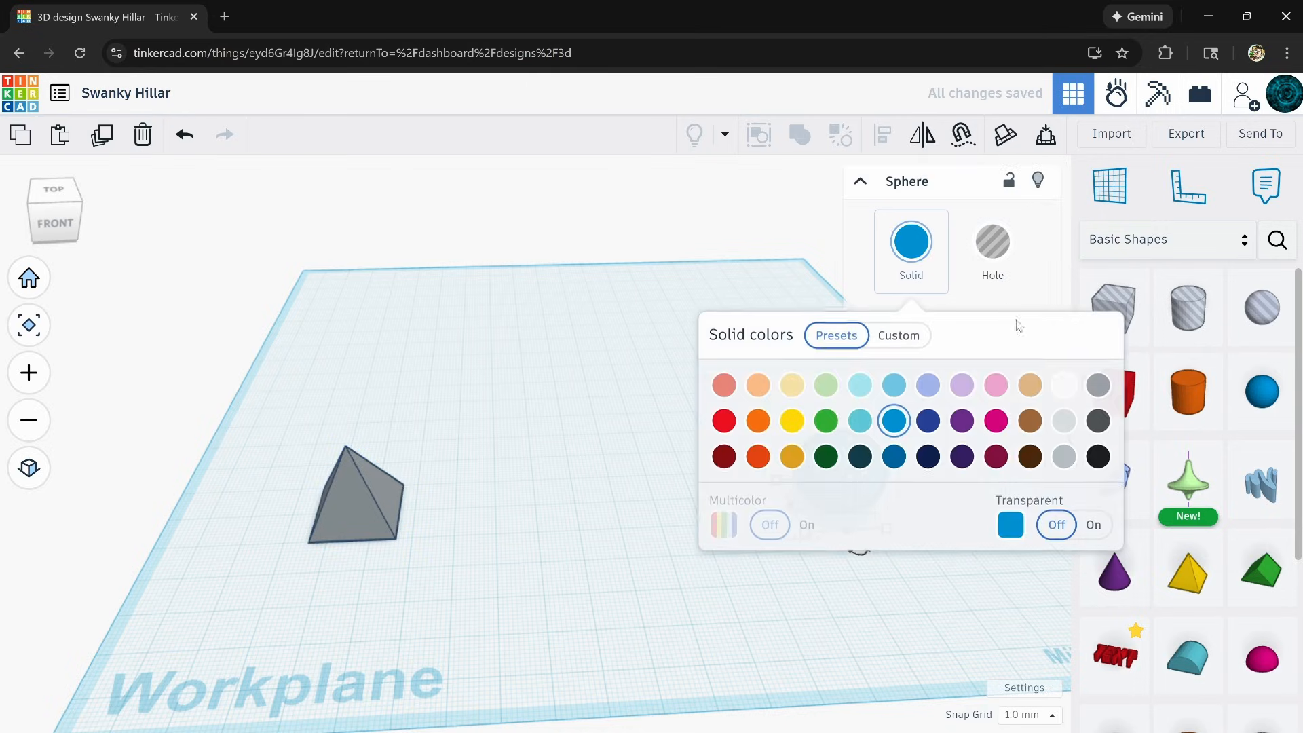
click(1098, 383)
click(569, 524)
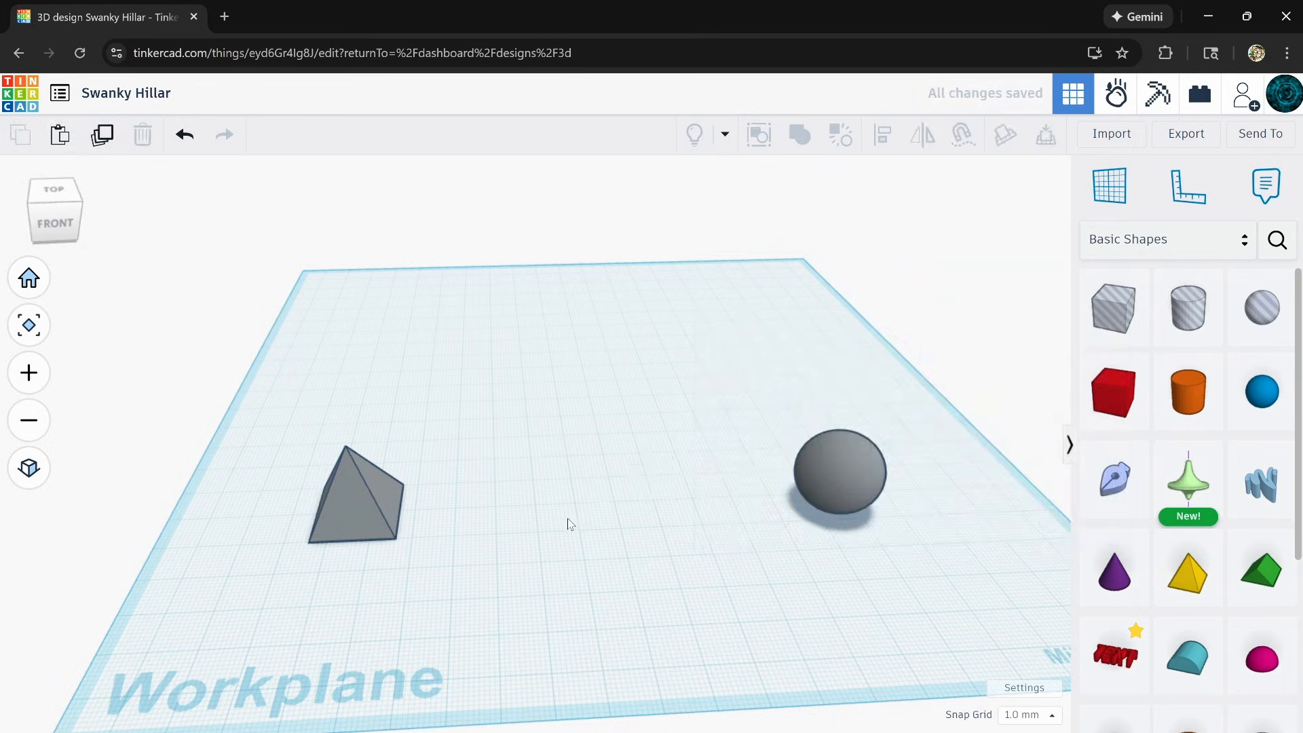
Tilt the pyramid 90° onto its side so its apex points towards the front of the workplane.
right_drag(569, 524, 456, 533)
scroll(403, 497, up, 4)
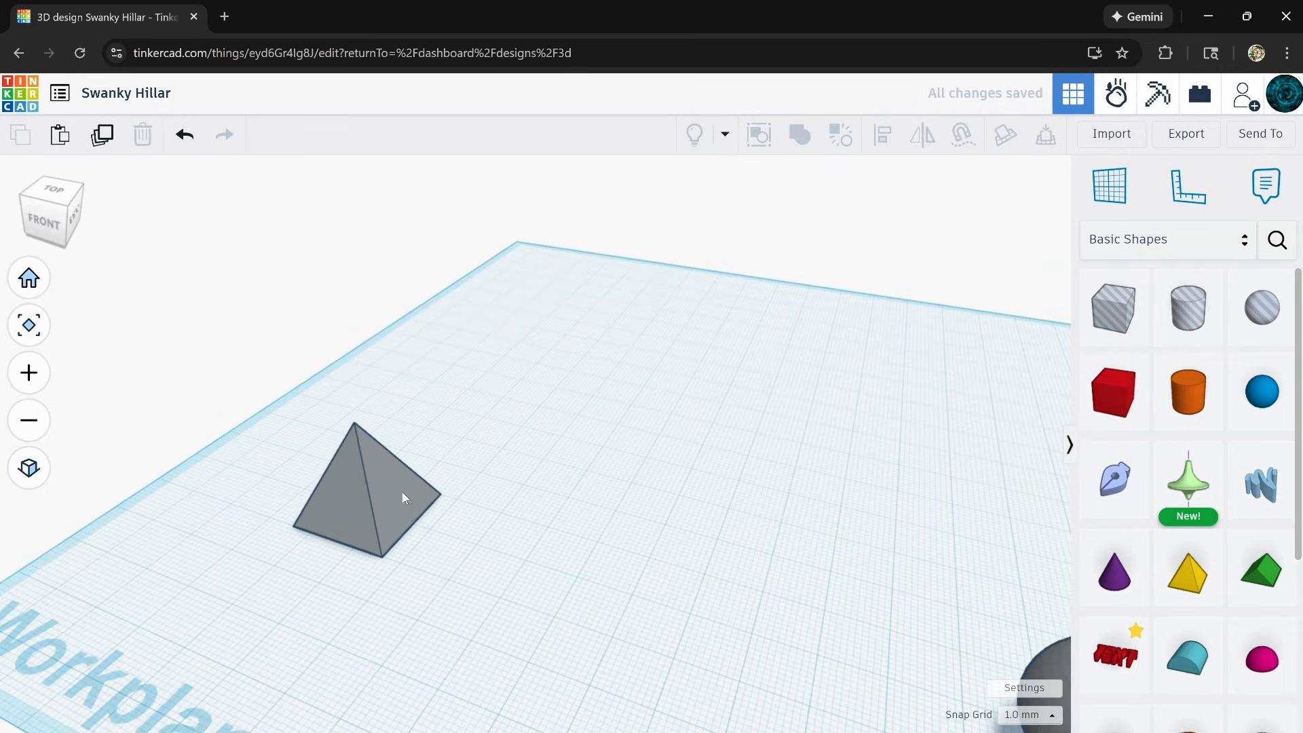
click(403, 498)
drag(302, 384, 253, 502)
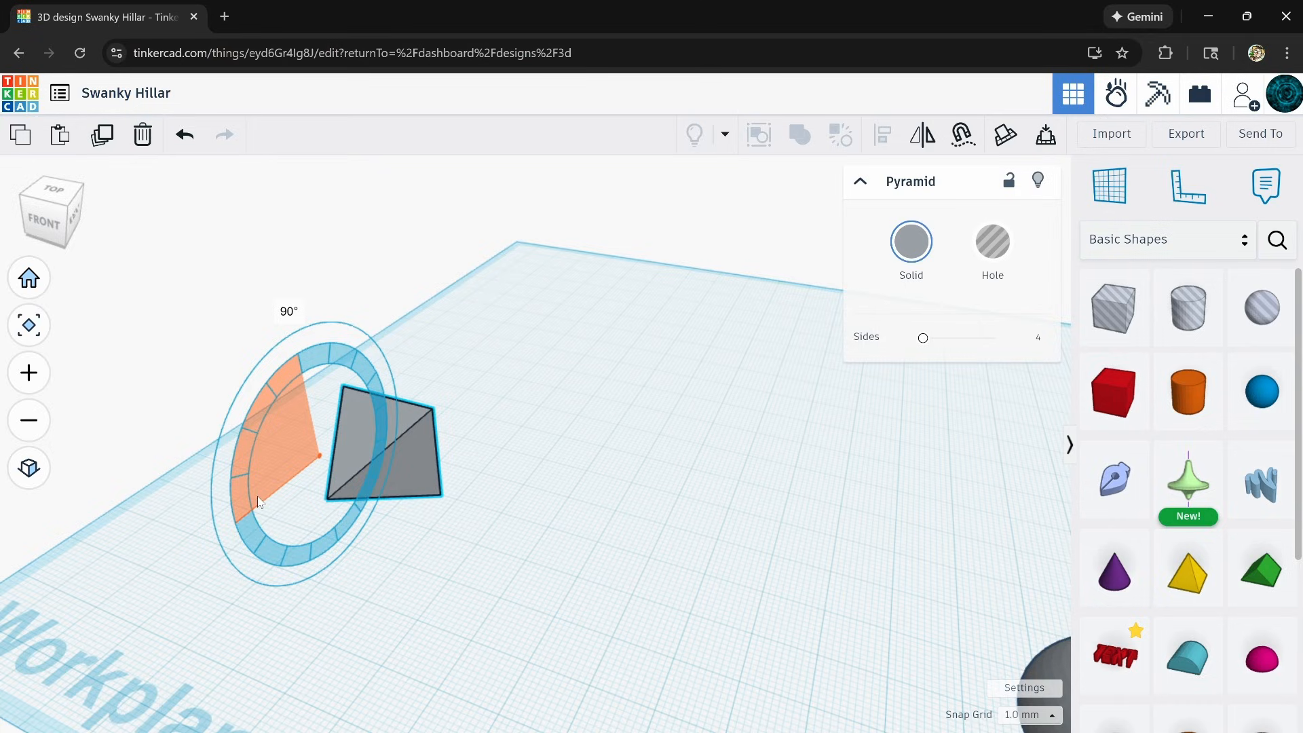
drag(258, 501, 259, 501)
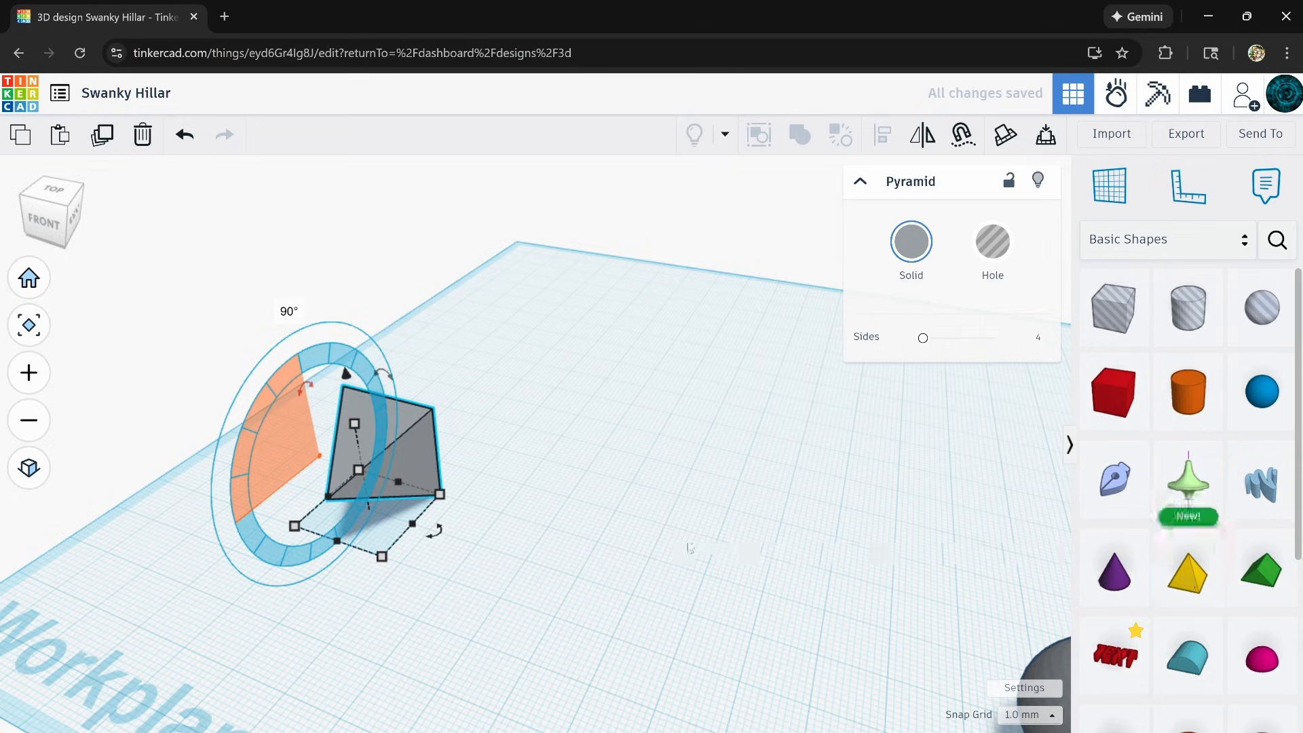
click(536, 564)
Duplicate the tilted pyramid and shift the copy towards the back of the workplane, away from the original's apex.
right_drag(486, 597, 801, 582)
click(642, 535)
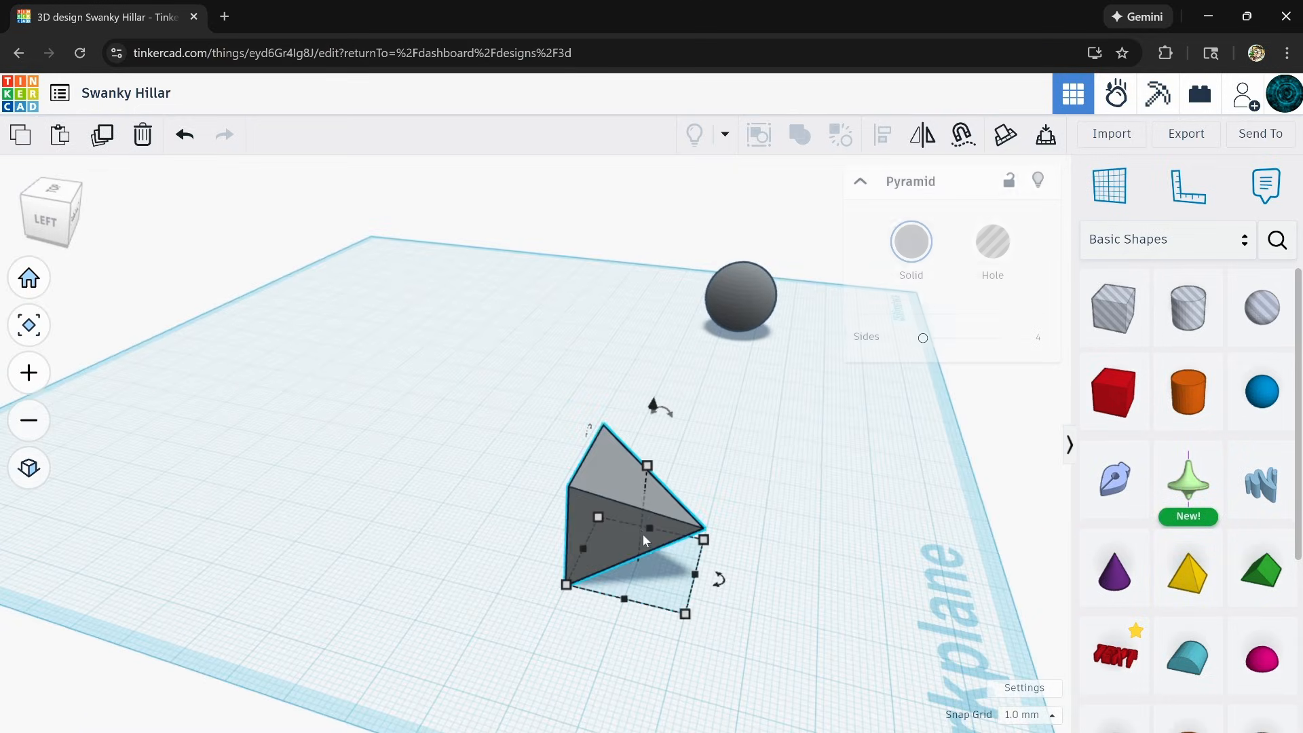
click(100, 139)
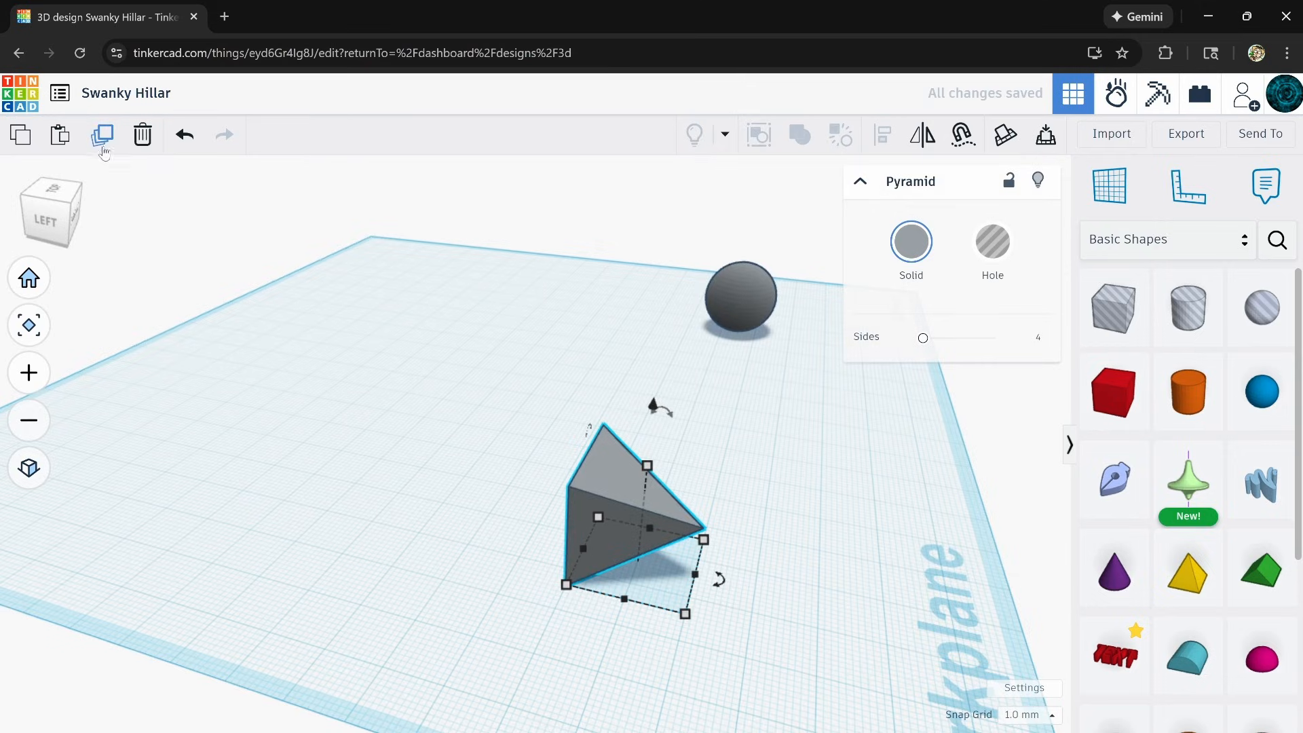
key(Left)
key(Left)
key(Left)
key(Left)
key(Left)
key(Left)
key(Left)
key(Left)
key(Left)
key(Left)
key(Left)
key(Left)
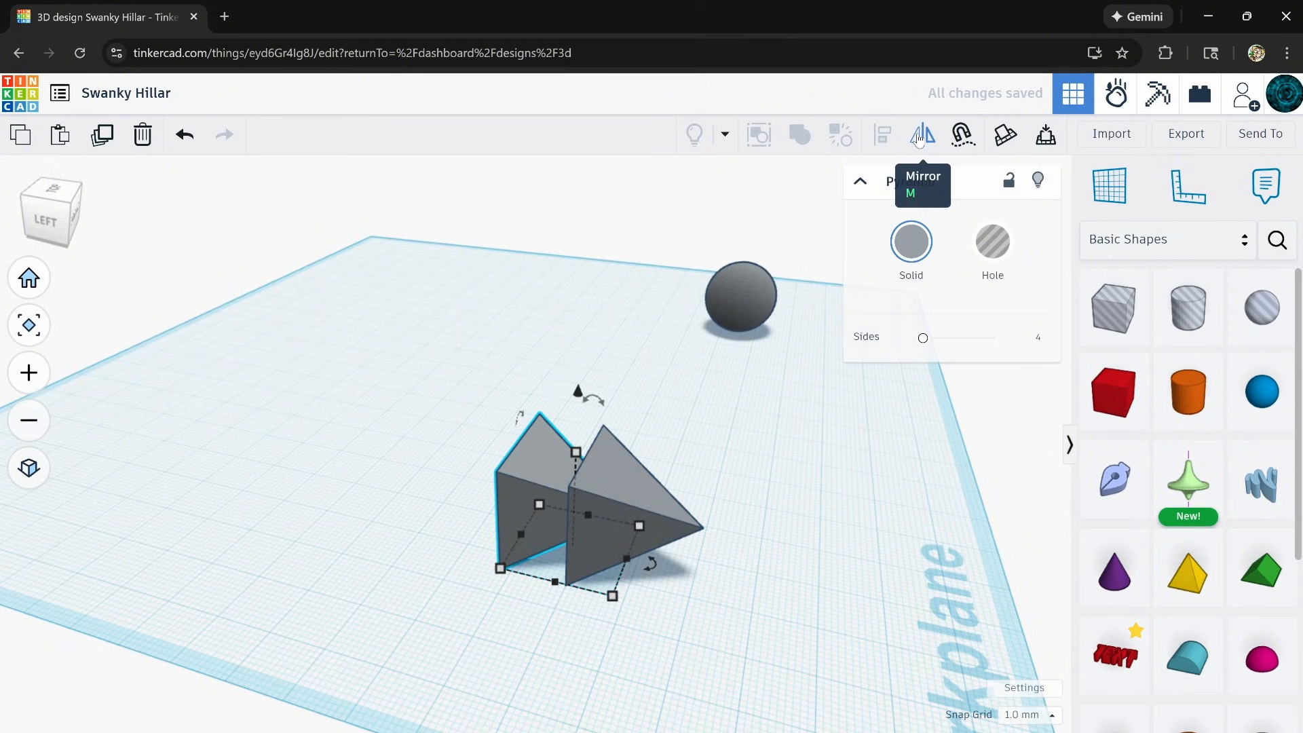
key(Left)
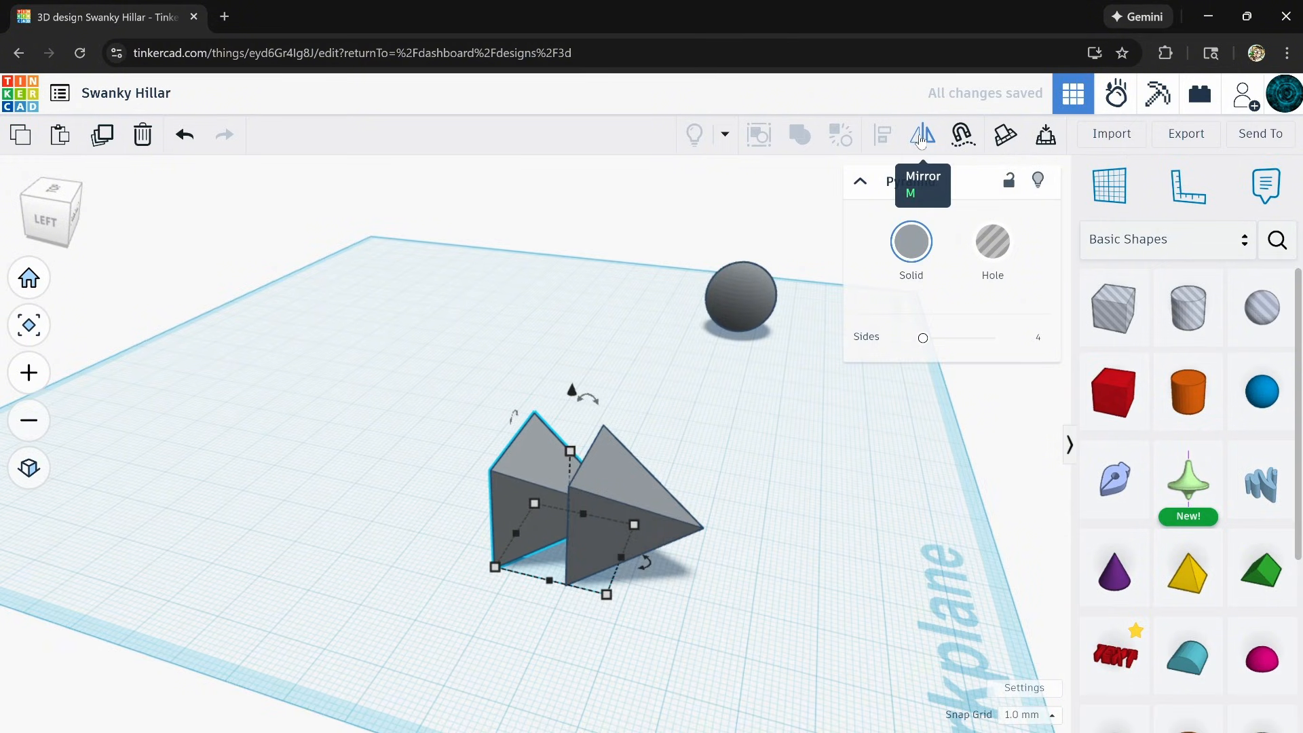
Mirror the pyramid copy front to back and shift it until its base meets the original pyramid's base.
click(921, 136)
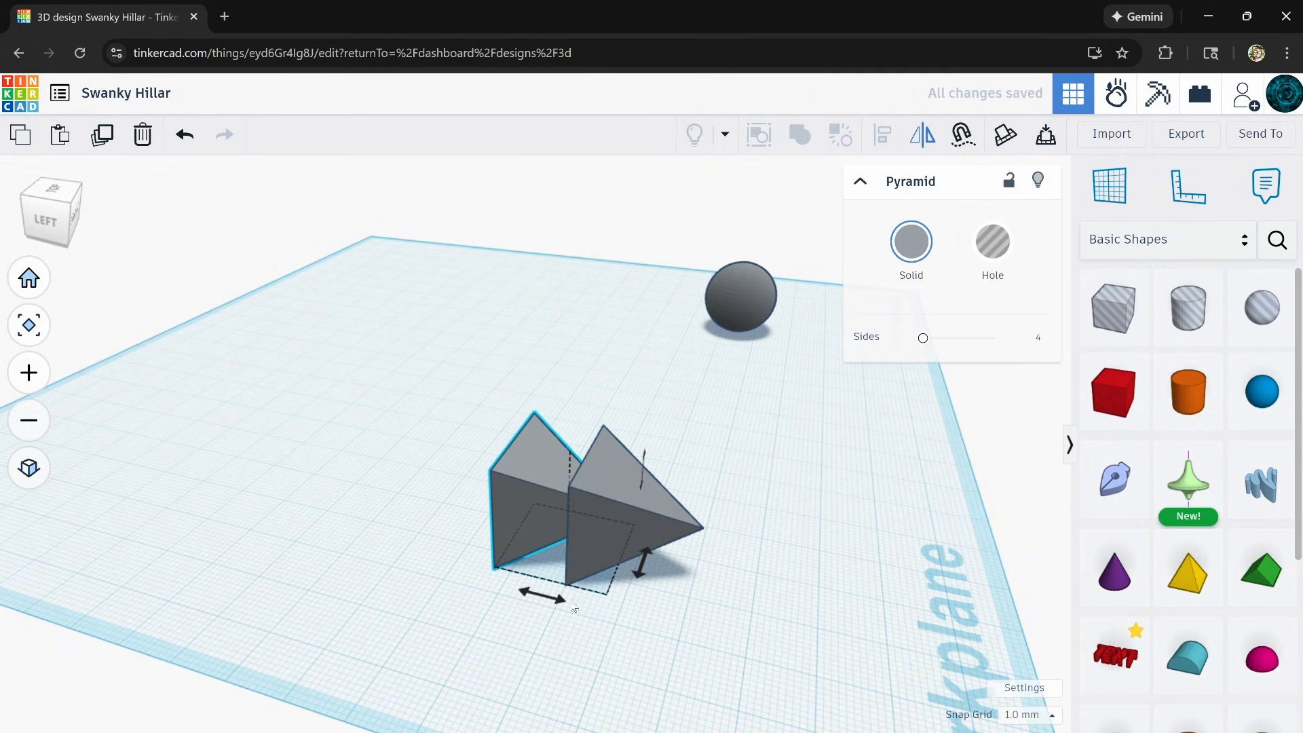
click(542, 598)
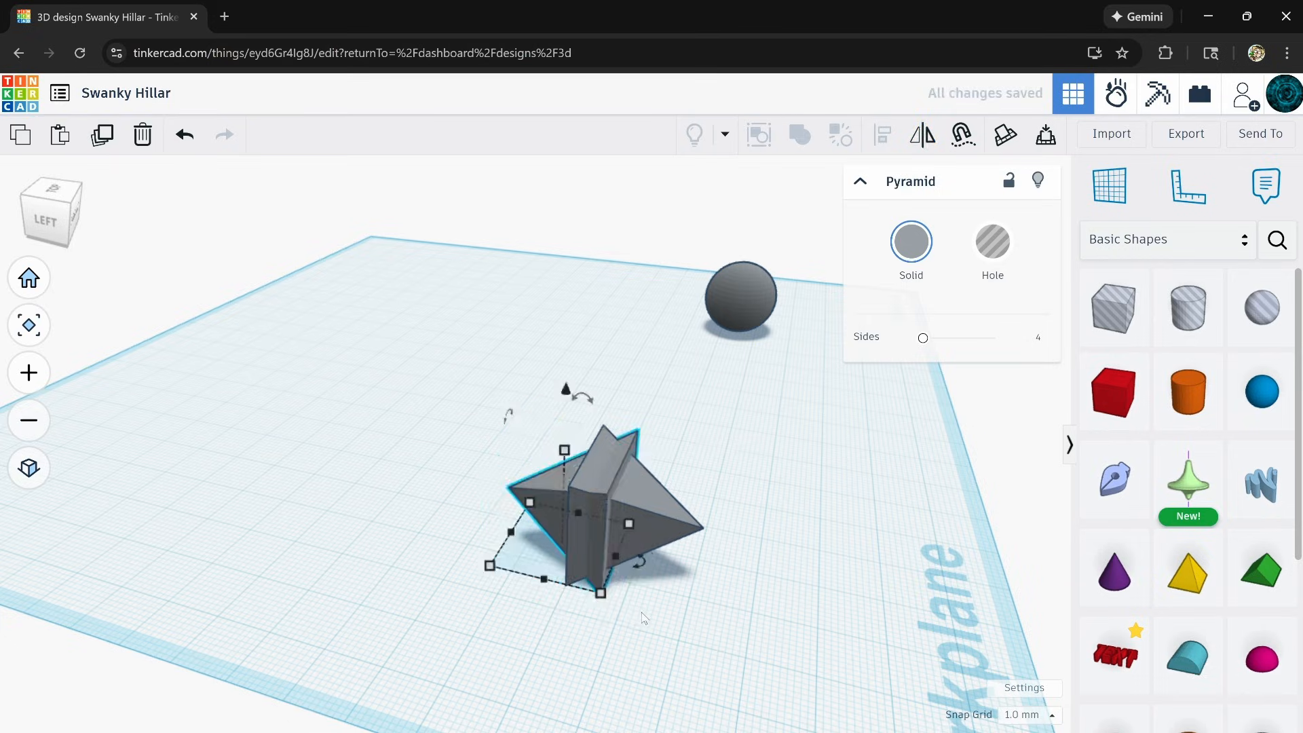
key(Left)
key(Left)
key(Left)
key(Left)
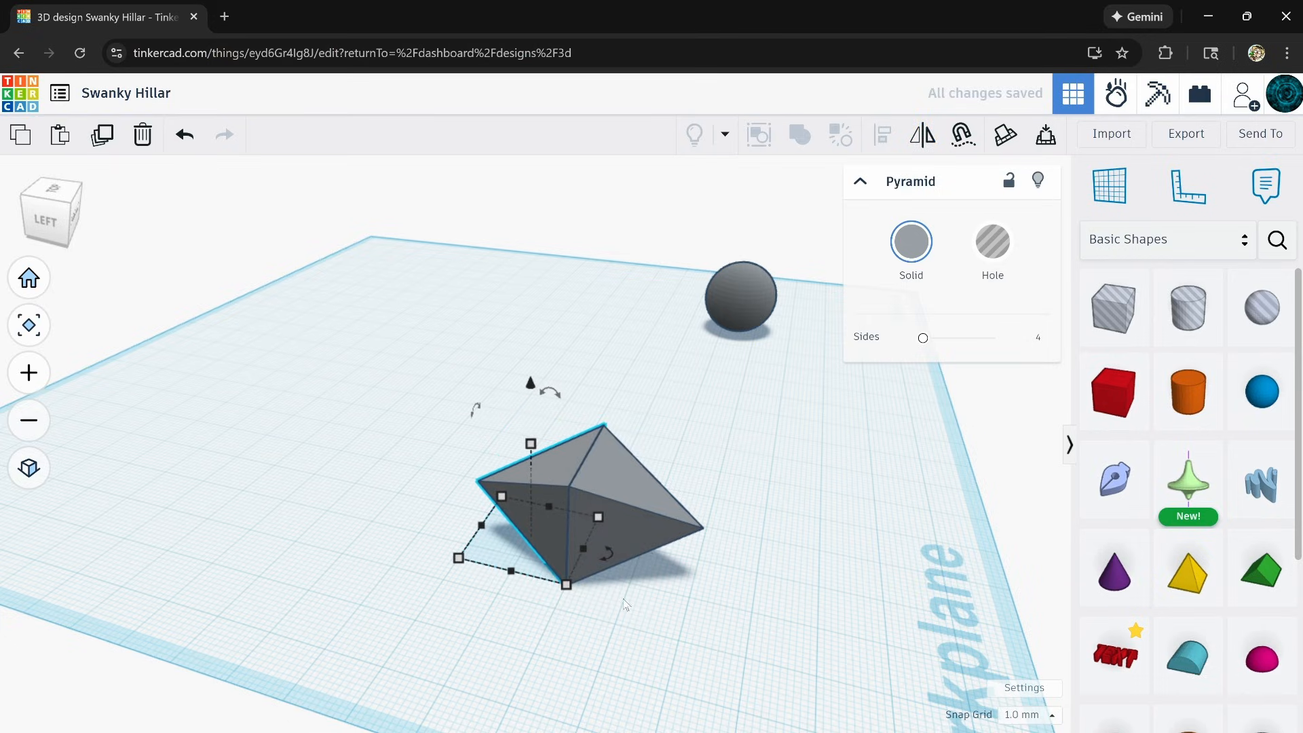
Select both pyramids and combine them into a union group.
click(638, 606)
drag(564, 546, 549, 522)
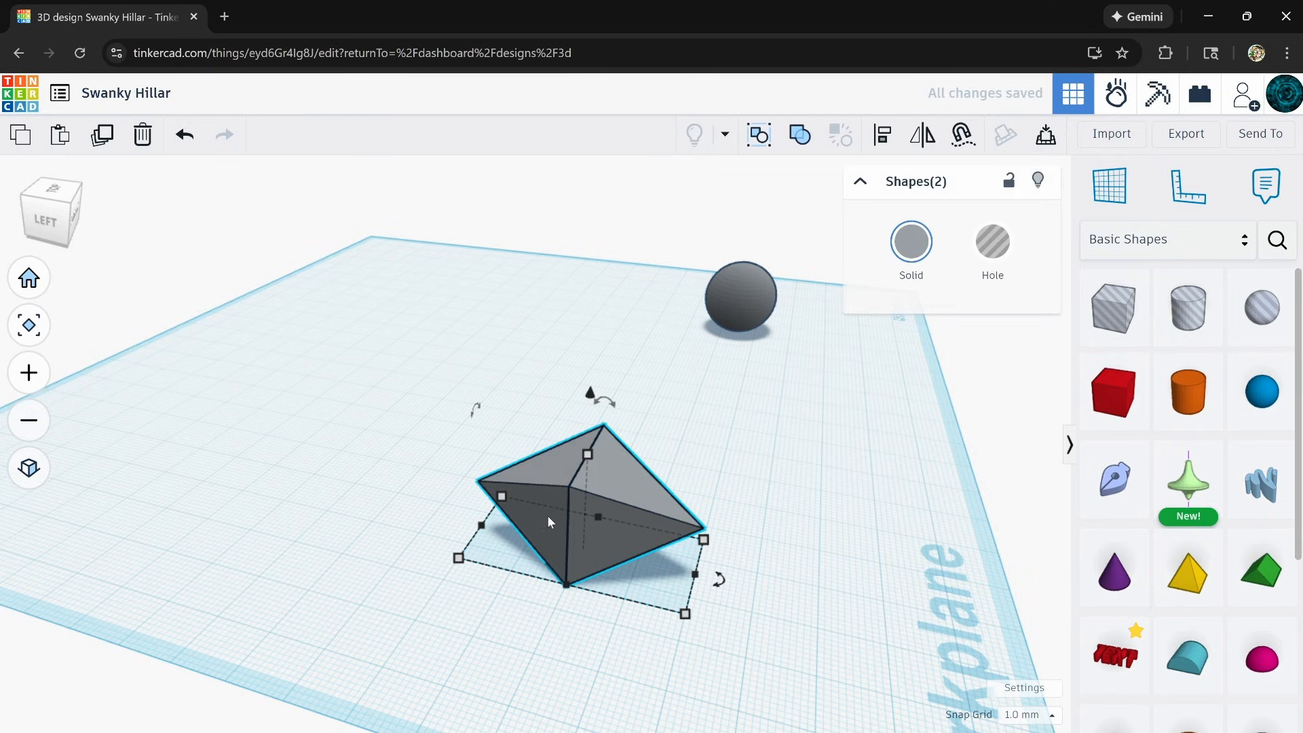
click(799, 136)
Examine the combined double pyramid and the sphere from several angles.
right_drag(764, 442, 519, 581)
scroll(513, 520, down, 2)
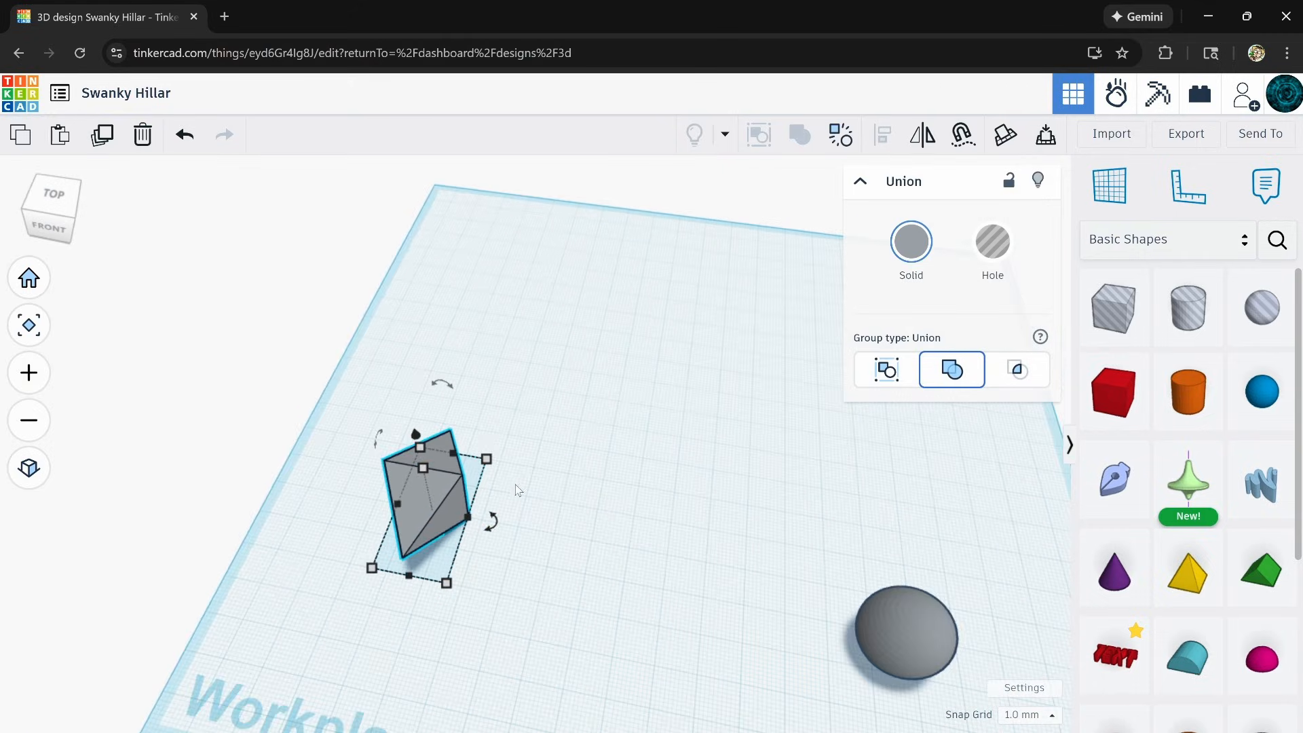
middle_drag(513, 508, 566, 514)
scroll(488, 474, up, 3)
right_drag(488, 478, 553, 488)
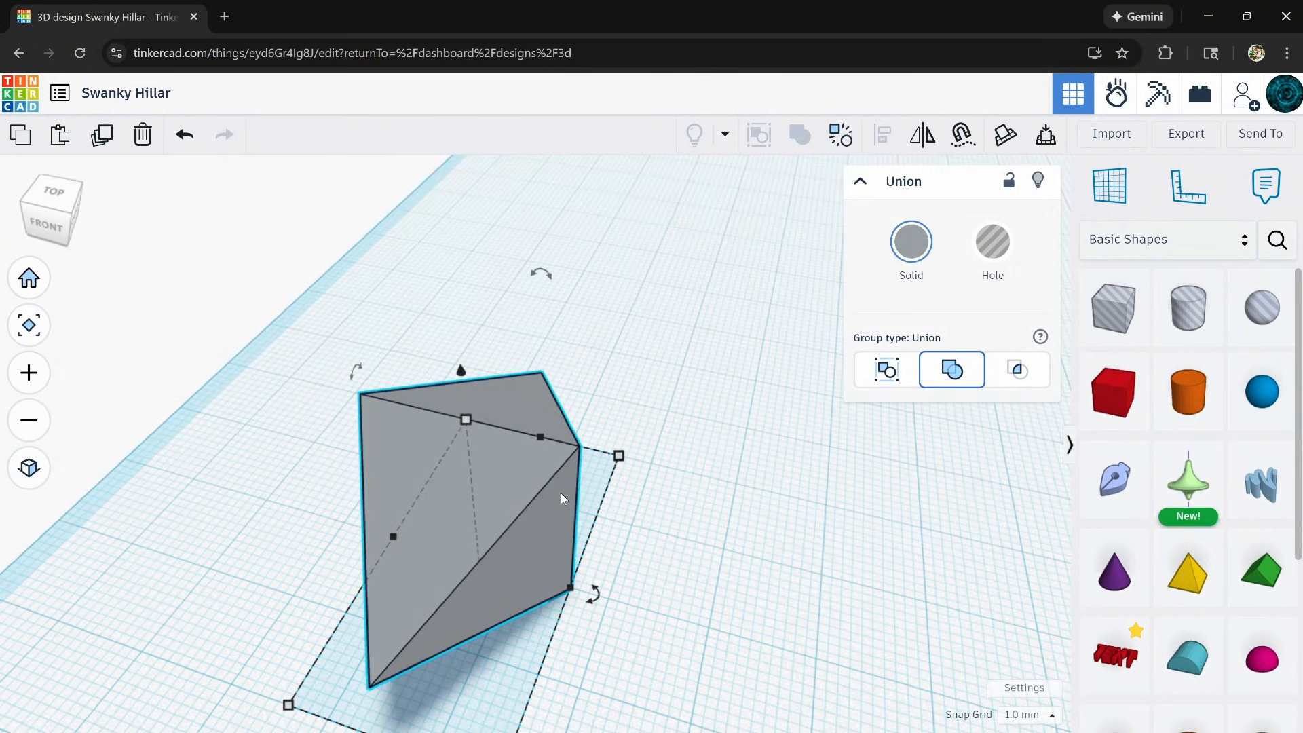
scroll(561, 494, down, 7)
middle_drag(562, 494, 401, 416)
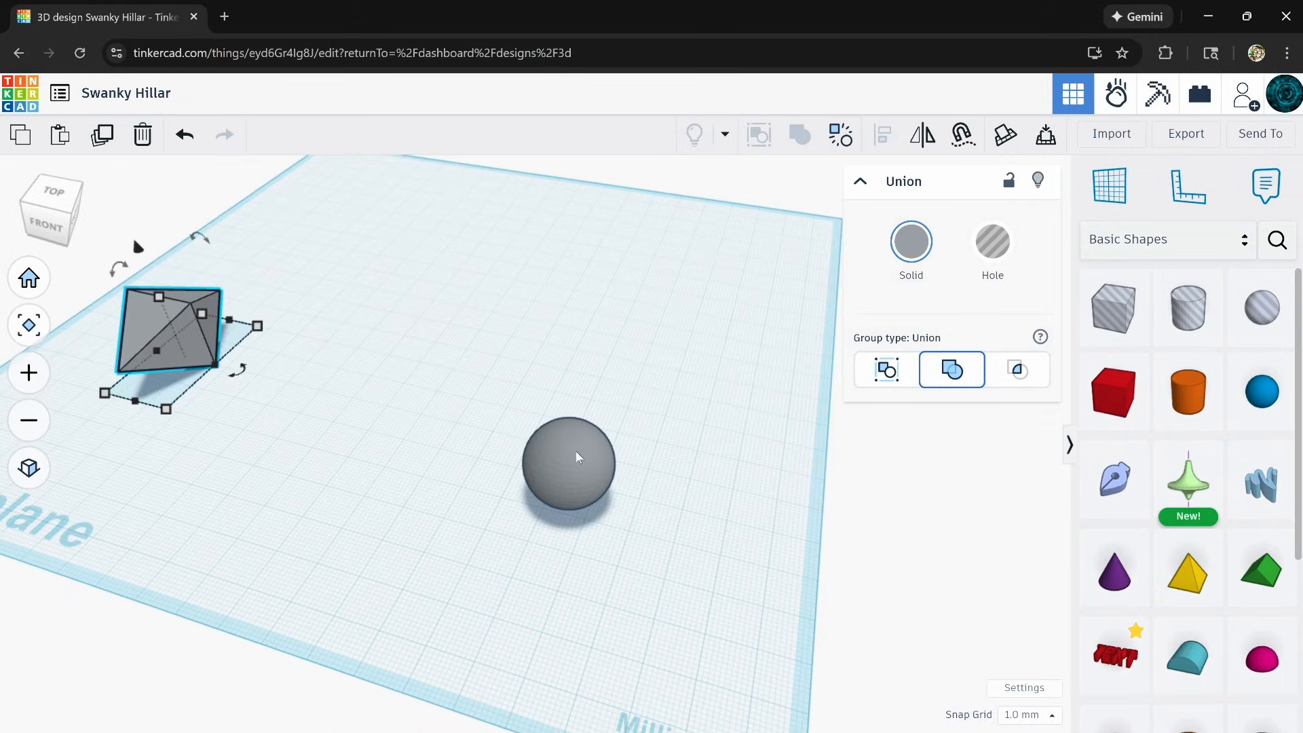
scroll(576, 455, up, 3)
scroll(576, 458, down, 3)
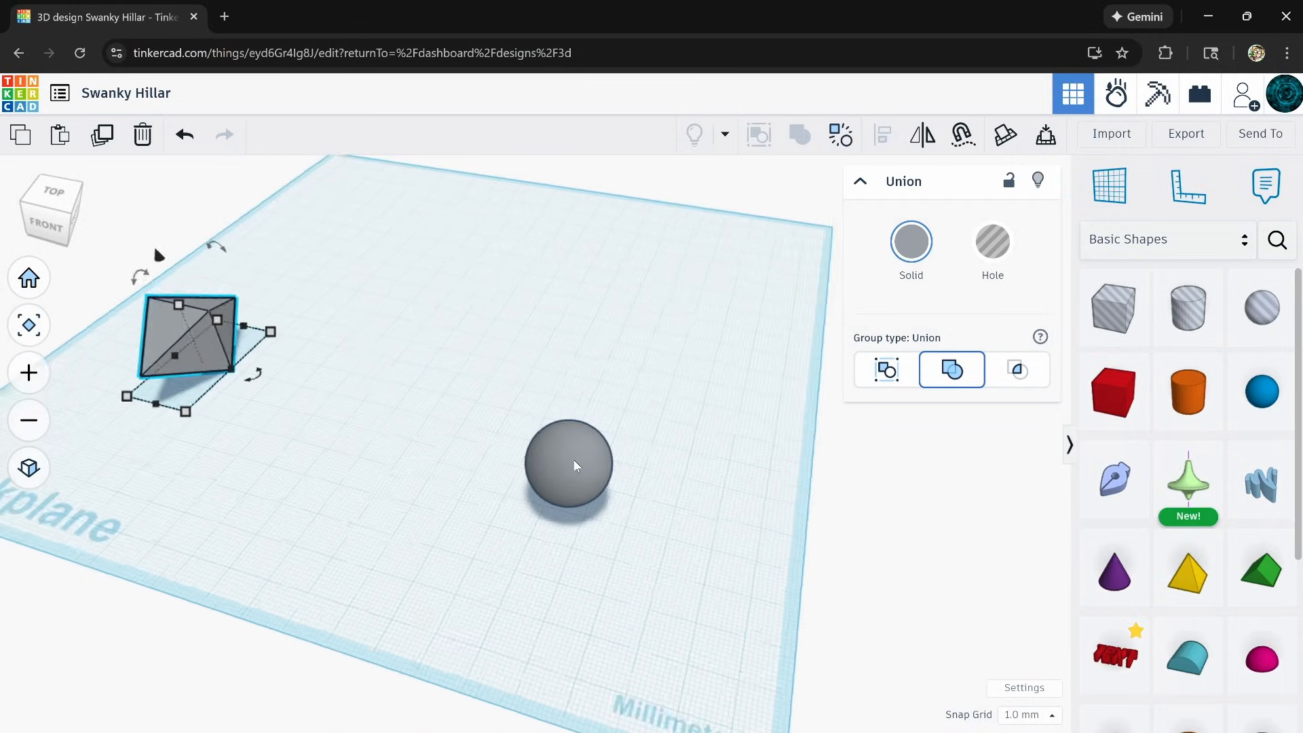
Tilt the double pyramid by -39° in the side view and move it by 12.54 mm and 1 mm on the workplane.
scroll(574, 461, down, 2)
middle_drag(393, 463, 543, 550)
scroll(456, 485, up, 3)
right_drag(514, 499, 421, 469)
right_drag(495, 454, 410, 446)
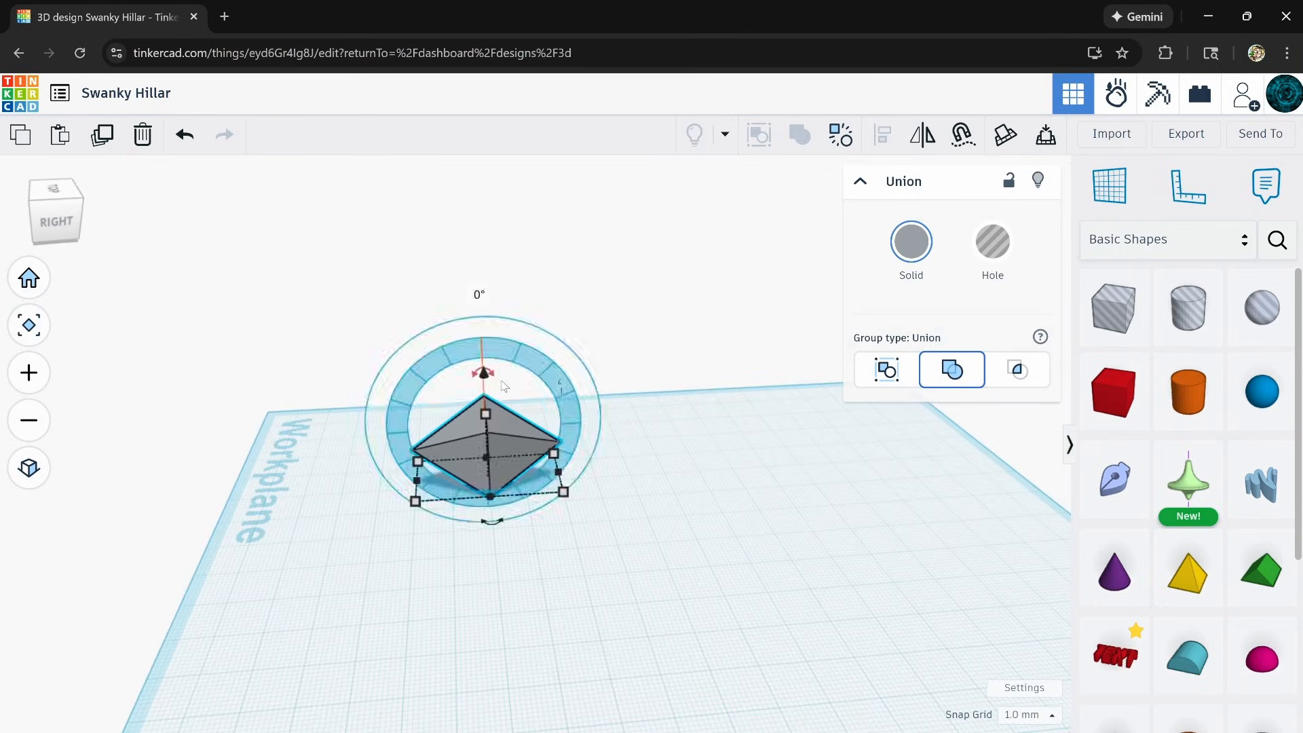
mouse_move(494, 378)
drag(494, 379, 598, 295)
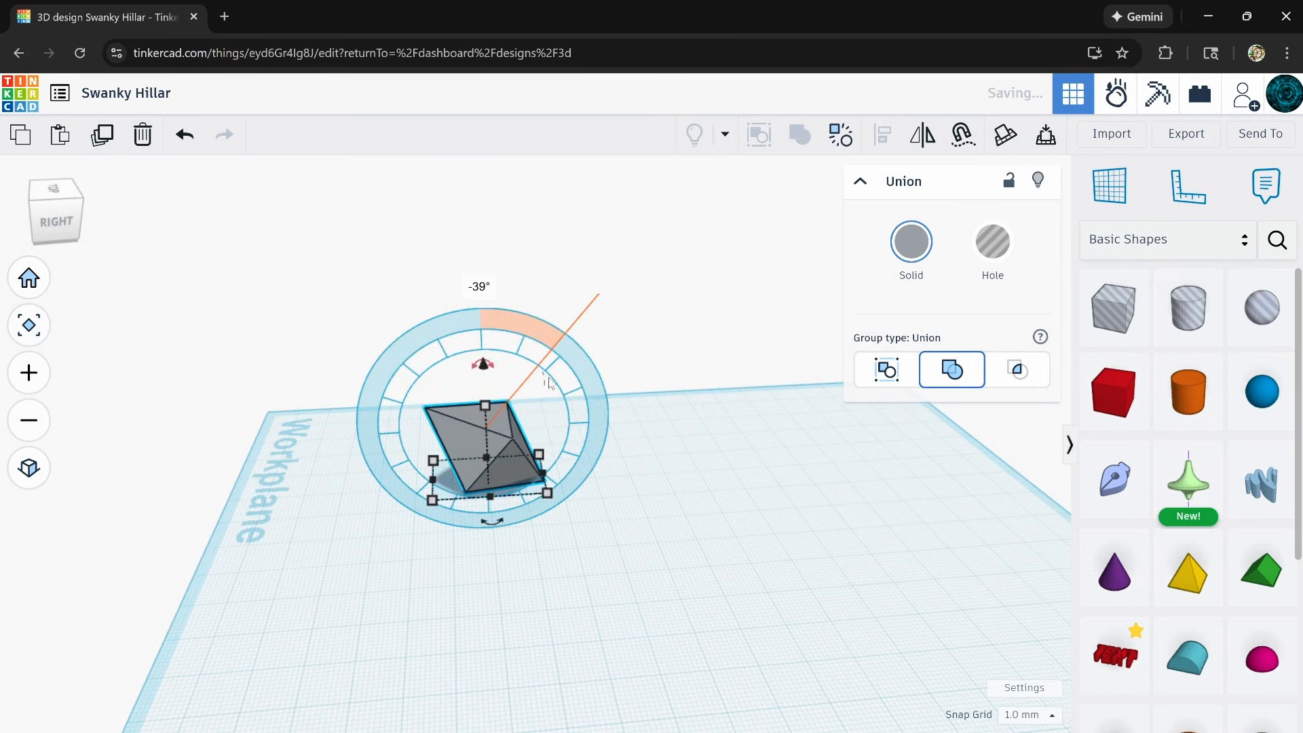
drag(509, 443, 459, 448)
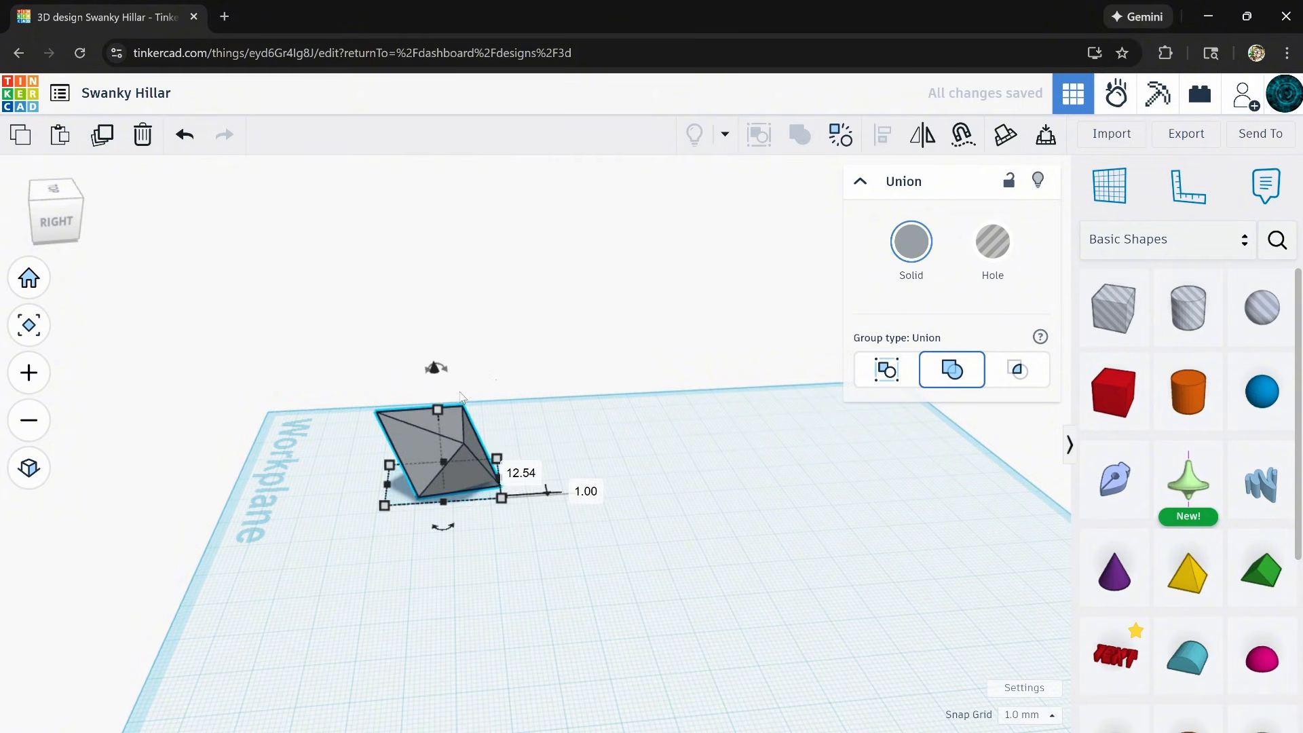
Raise the tilted double pyramid so it floats above the workplane.
key(ctrl+Up)
key(ctrl+Up)
key(ctrl+Up)
key(ctrl+Up)
key(ctrl+Up)
key(ctrl+Up)
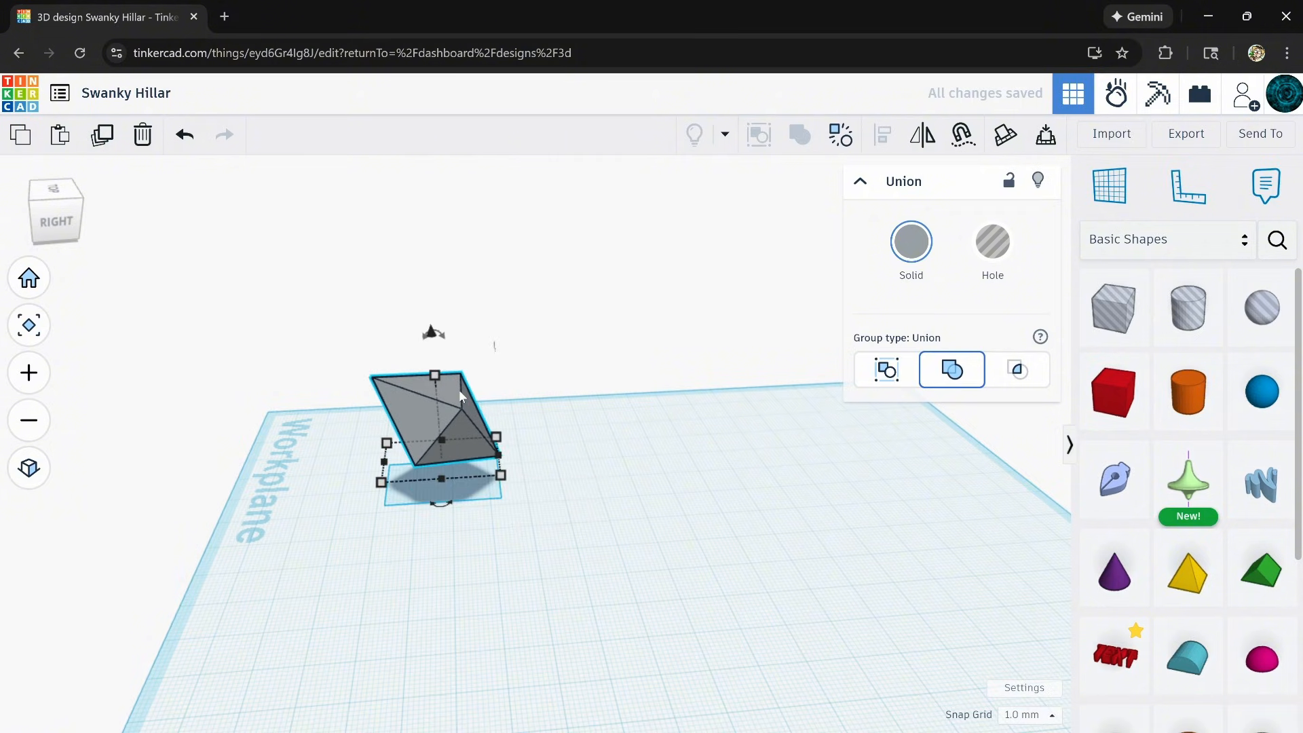
key(ctrl+Up)
key(ctrl+Up)
key(ctrl+Up)
key(ctrl+Up)
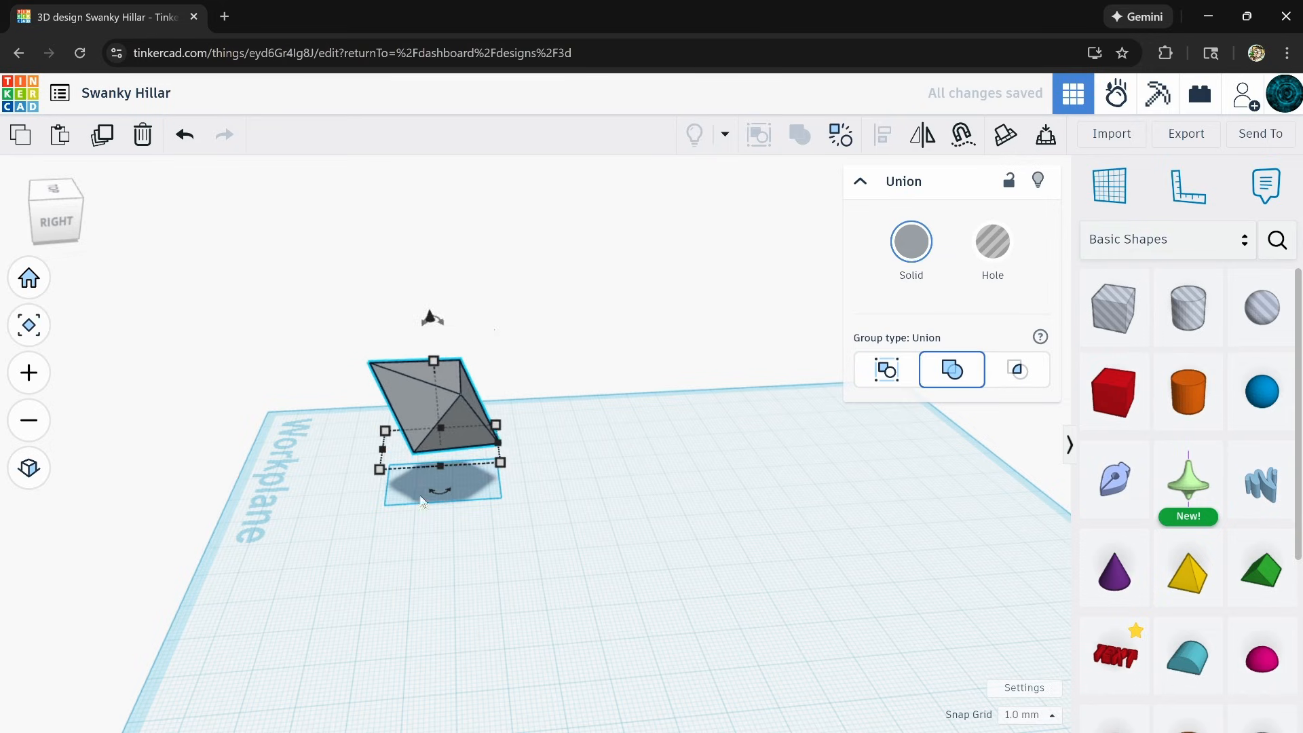
right_drag(421, 501, 374, 455)
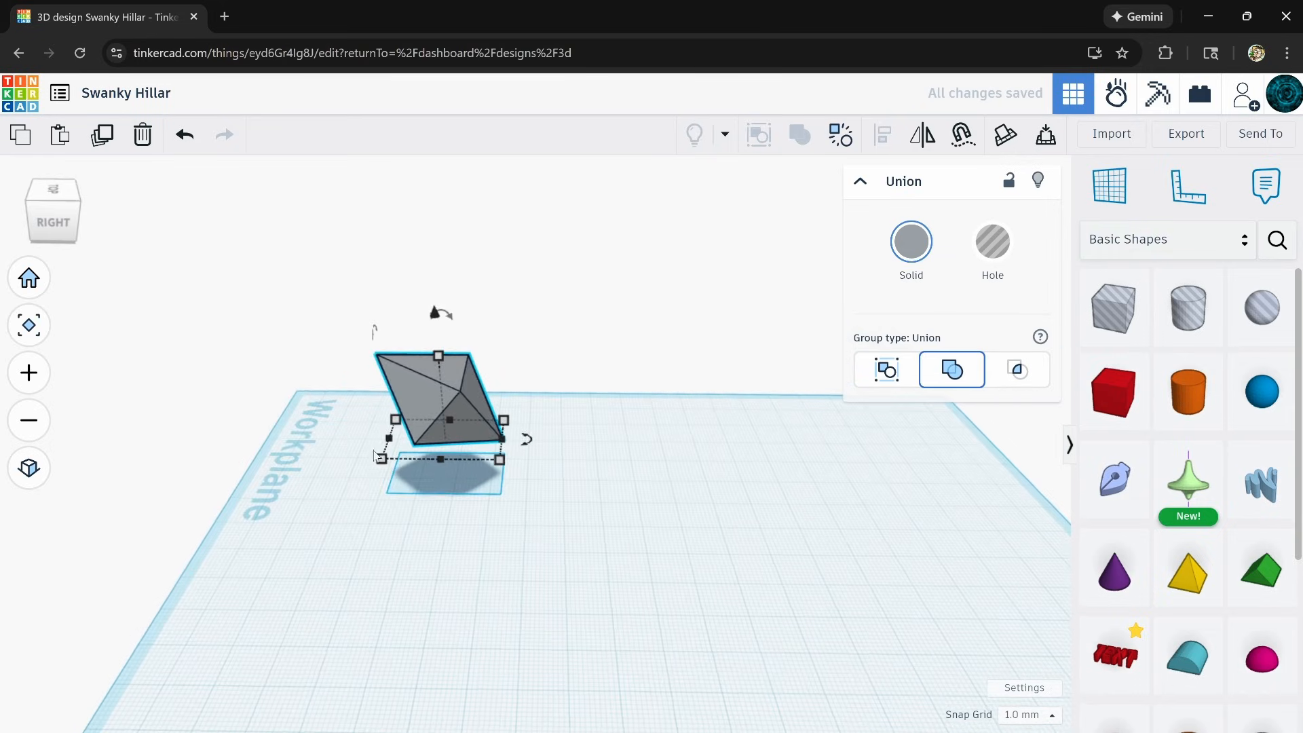
Duplicate the double pyramid and shift the copy along the workplane so it partly overlaps the original.
click(102, 141)
key(Right)
key(Right)
key(Right)
key(Right)
key(Right)
key(Right)
key(Right)
key(Right)
key(Right)
key(Right)
key(Right)
key(Right)
key(Right)
key(Right)
key(Right)
key(Right)
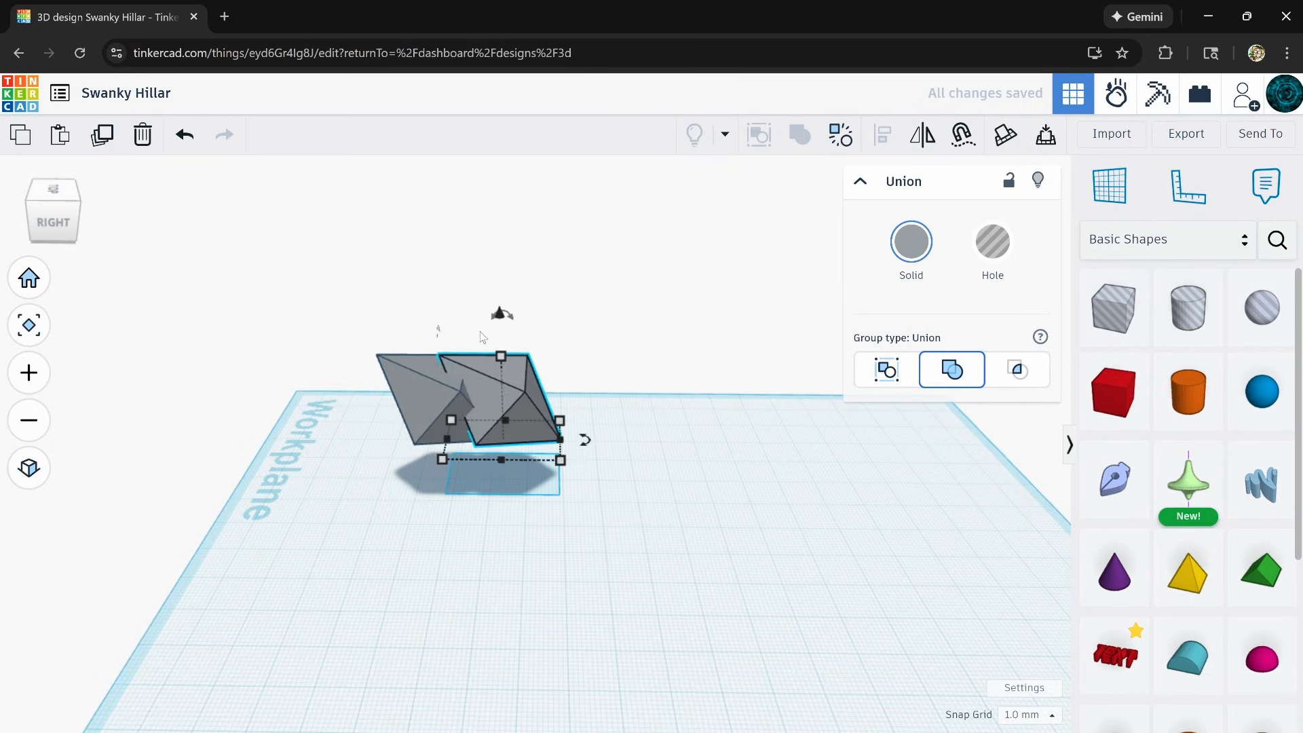
Lower the copied double pyramid and move it back toward the original to form a stepped overlap.
key(ctrl+Down)
key(ctrl+Down)
key(ctrl+Down)
key(ctrl+Down)
key(ctrl+Down)
key(ctrl+Down)
key(ctrl+Down)
key(ctrl+Down)
key(Left)
key(Left)
key(Left)
key(Left)
key(Left)
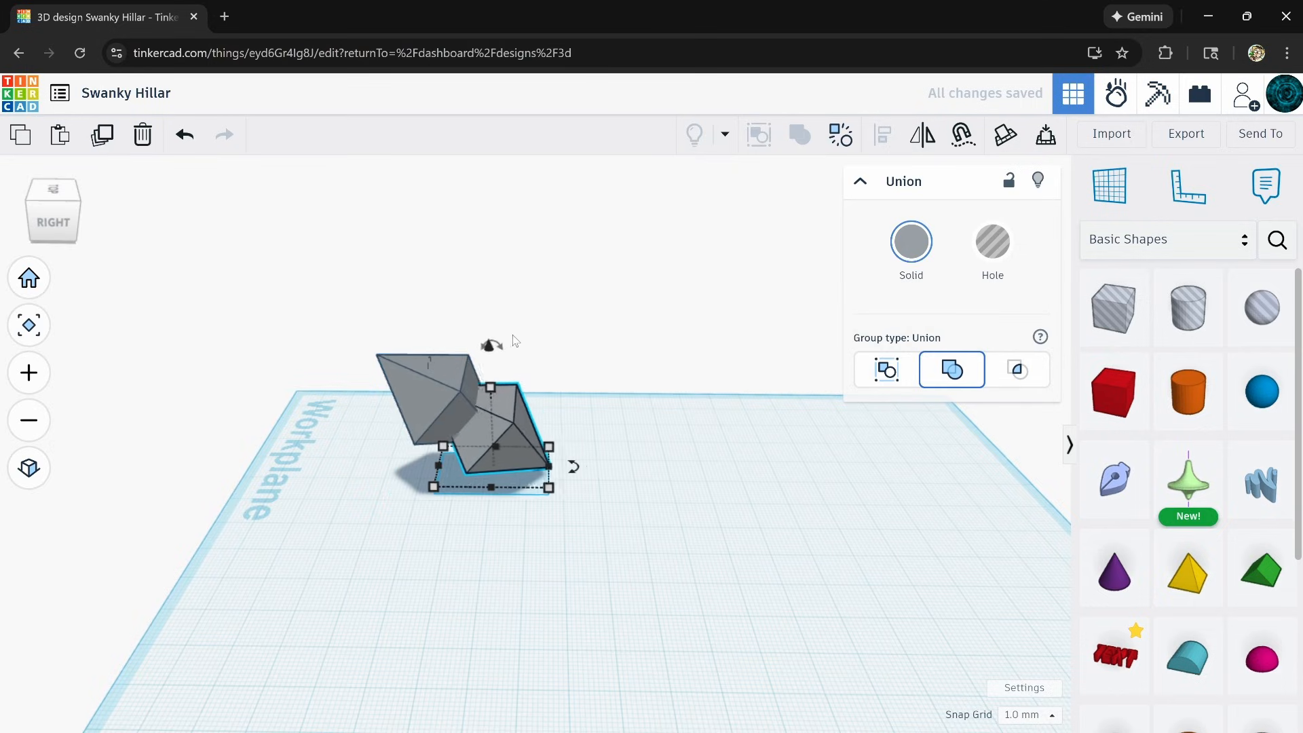
key(Left)
Rotate the copied double pyramid slightly in the side view and enlarge it a little.
mouse_move(522, 429)
right_down()
mouse_move(492, 522)
mouse_move(510, 415)
right_up()
scroll(505, 410, up, 5)
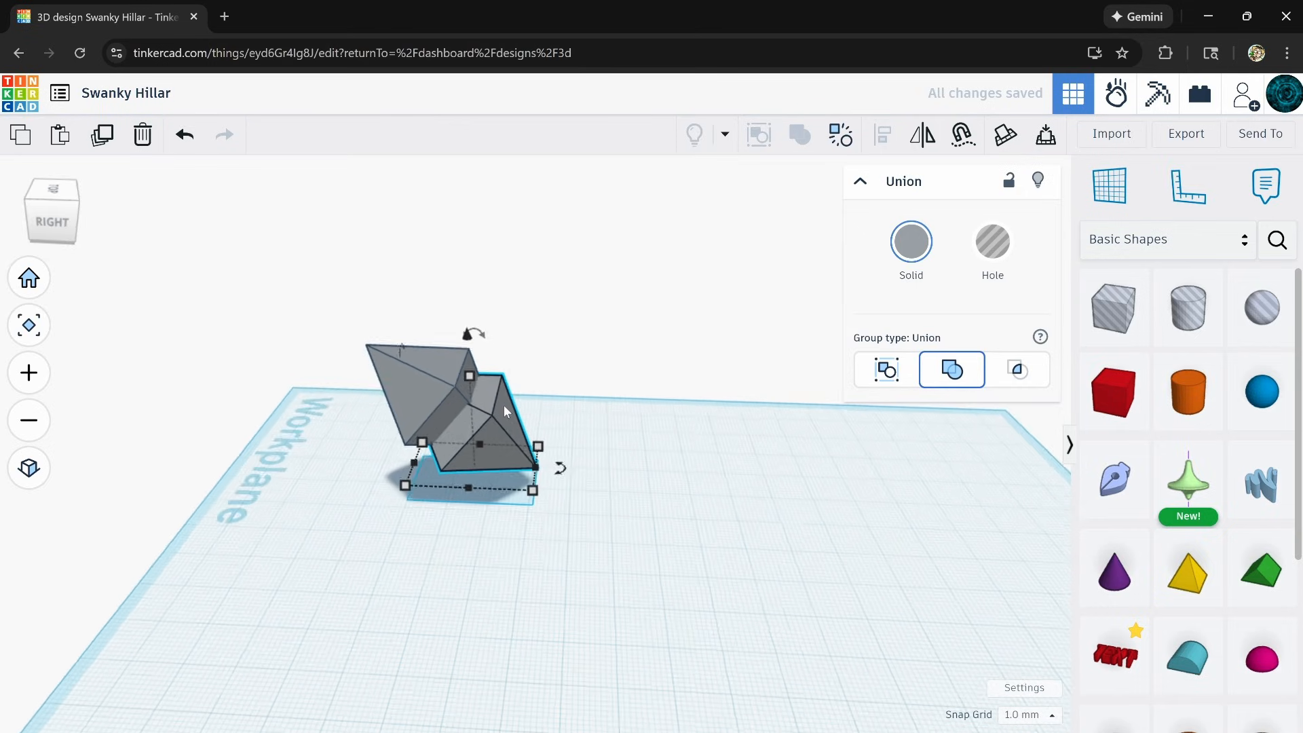
right_drag(430, 434, 516, 401)
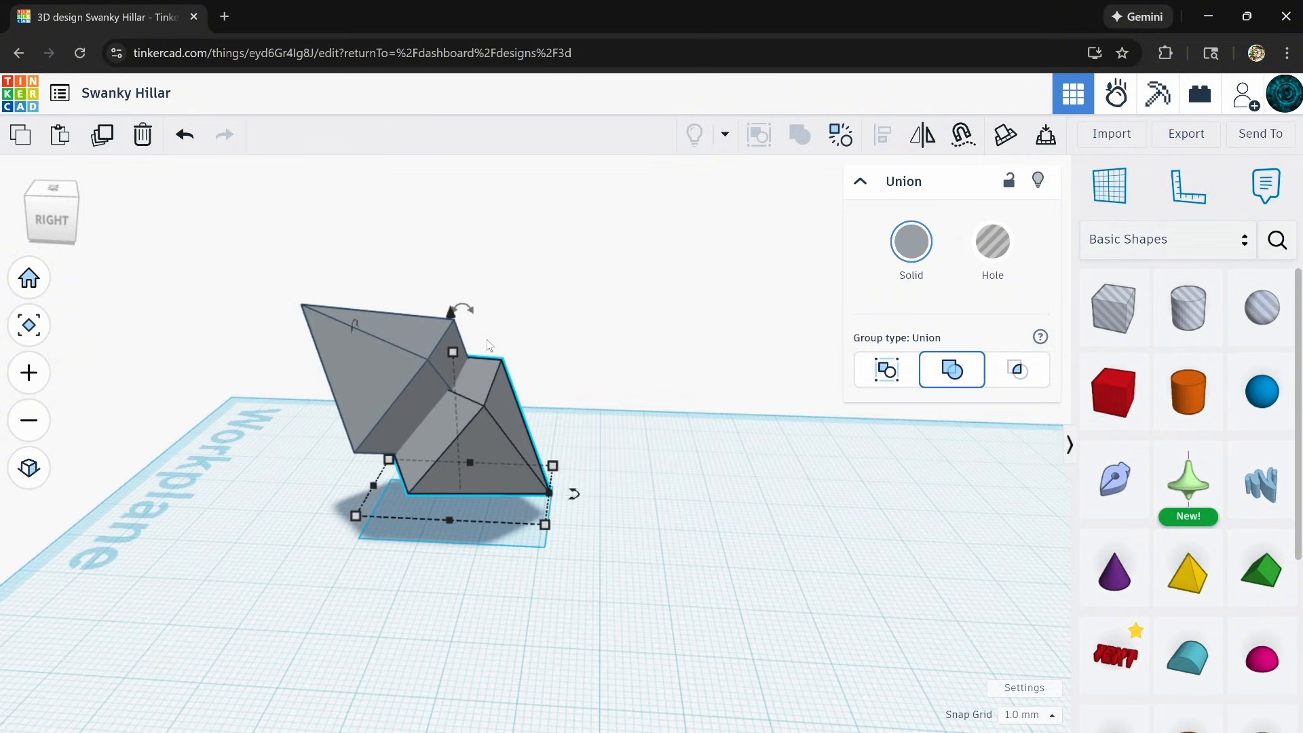
drag(462, 309, 431, 204)
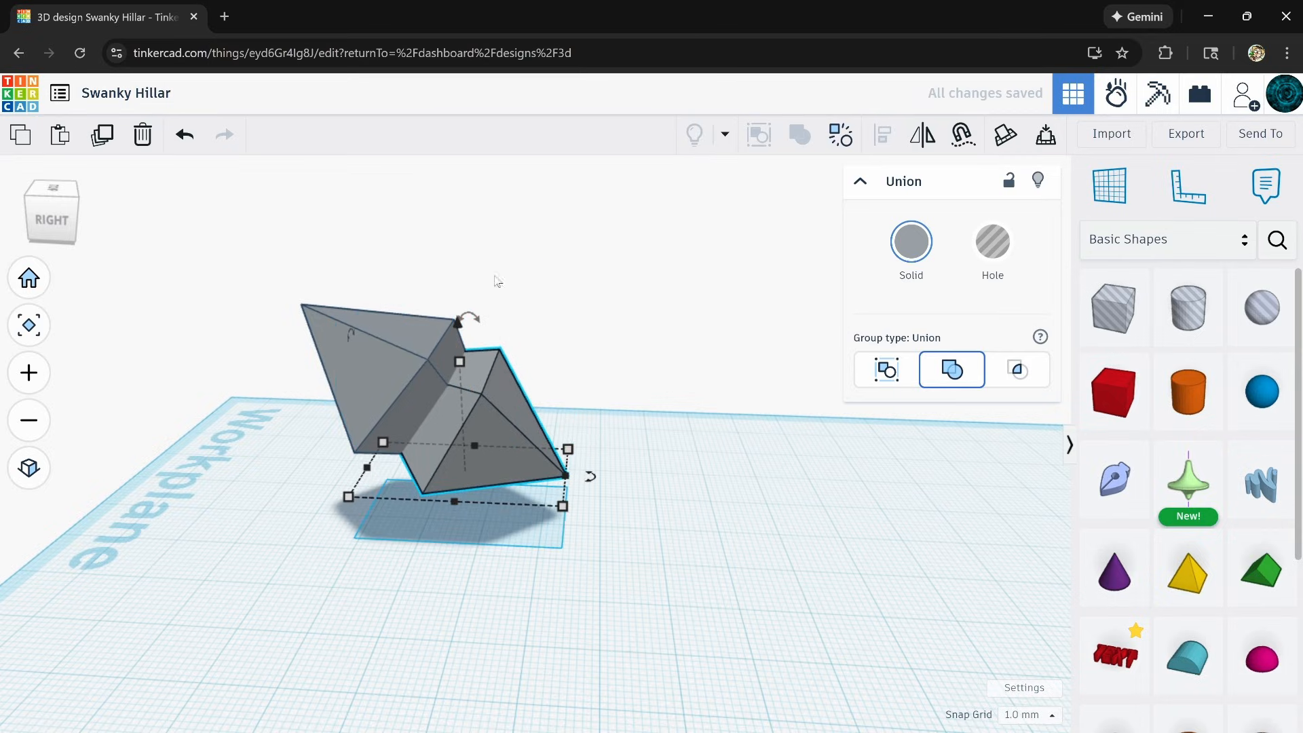
drag(461, 363, 460, 358)
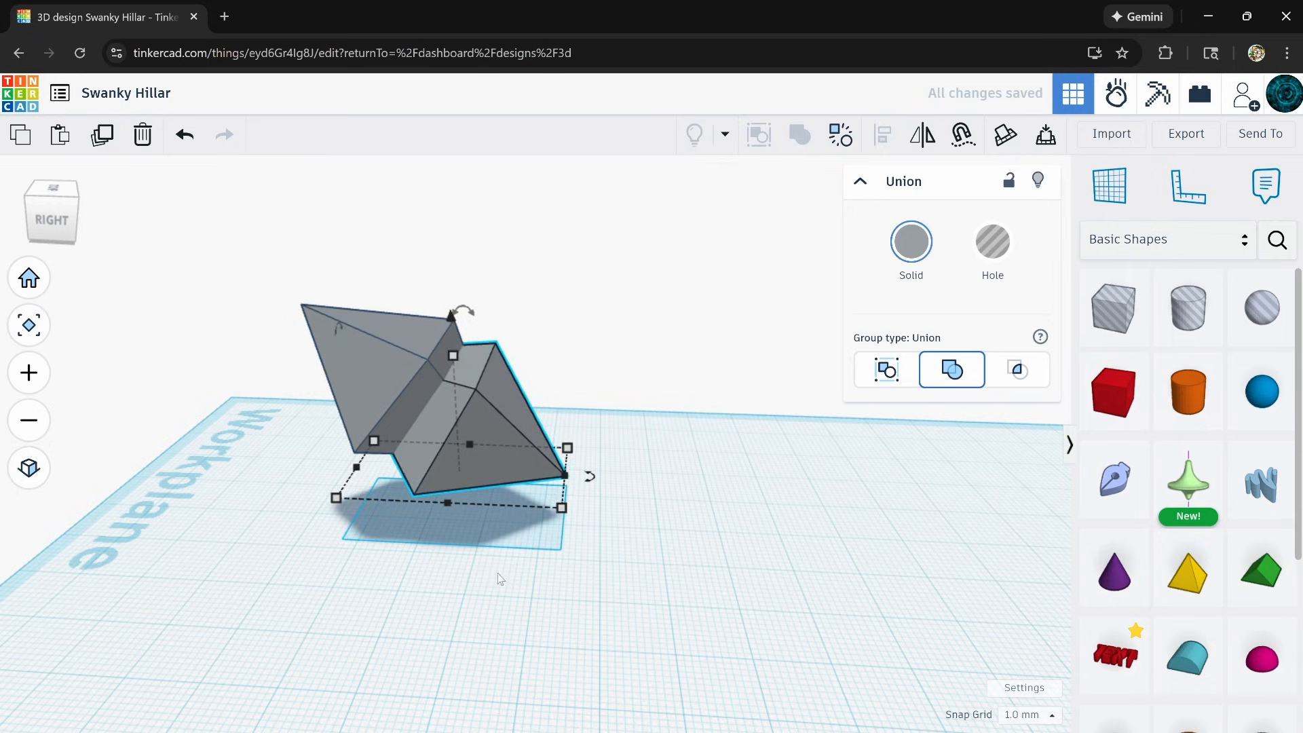
mouse_move(499, 575)
right_down()
mouse_move(526, 513)
mouse_move(491, 563)
right_up()
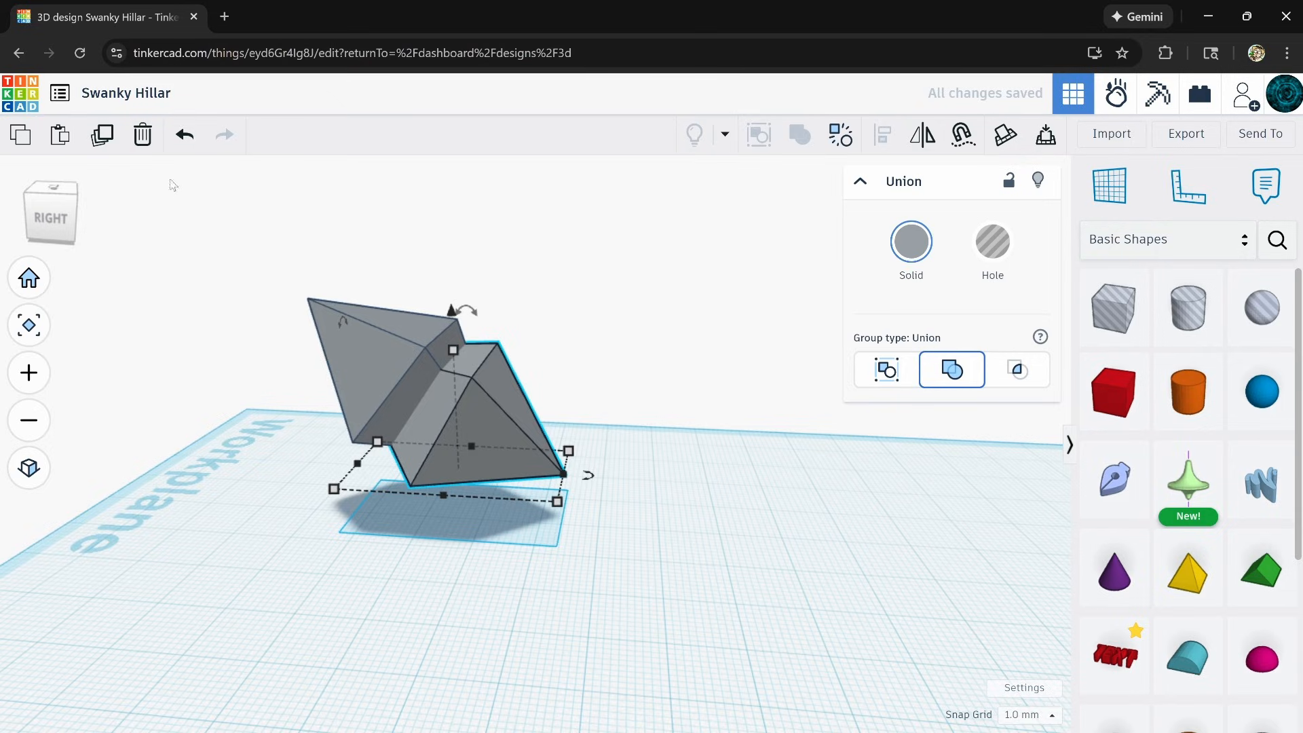
Duplicate the adjusted segment five times, repeating its offset, rotation and scaling to build a curved chain.
click(103, 136)
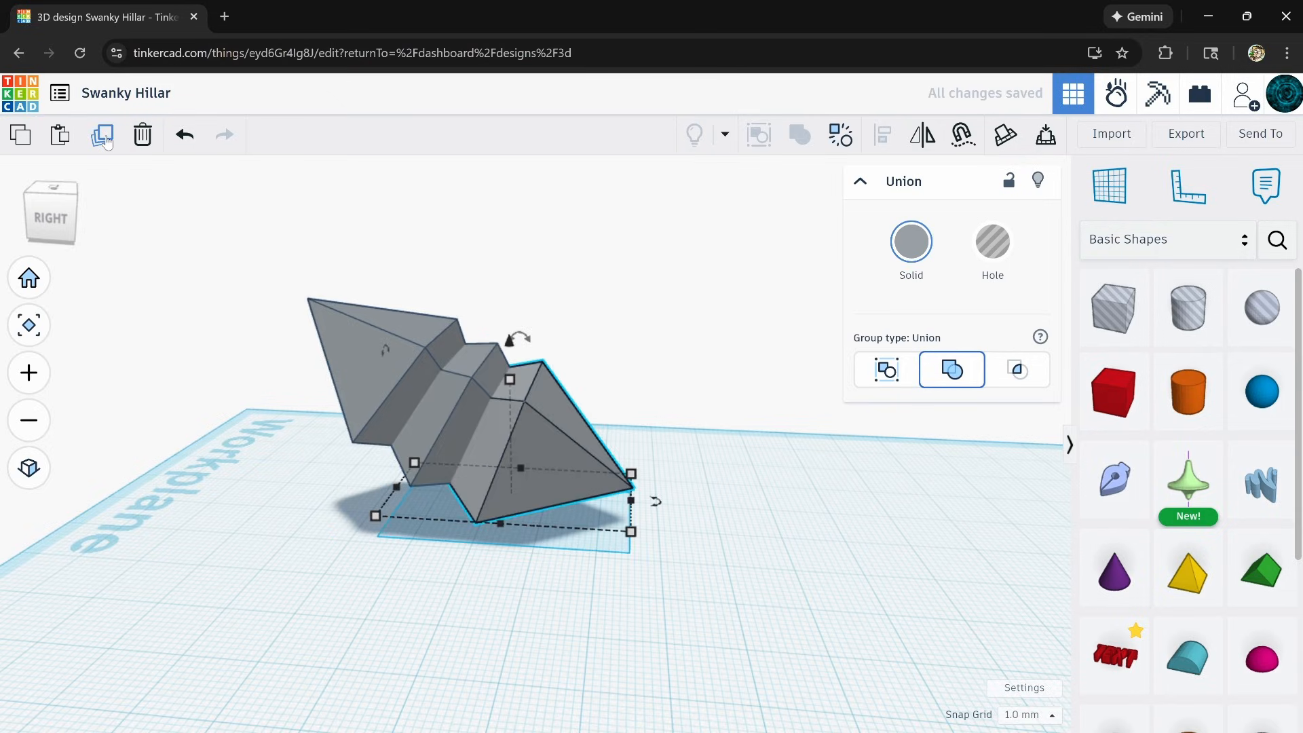
click(104, 136)
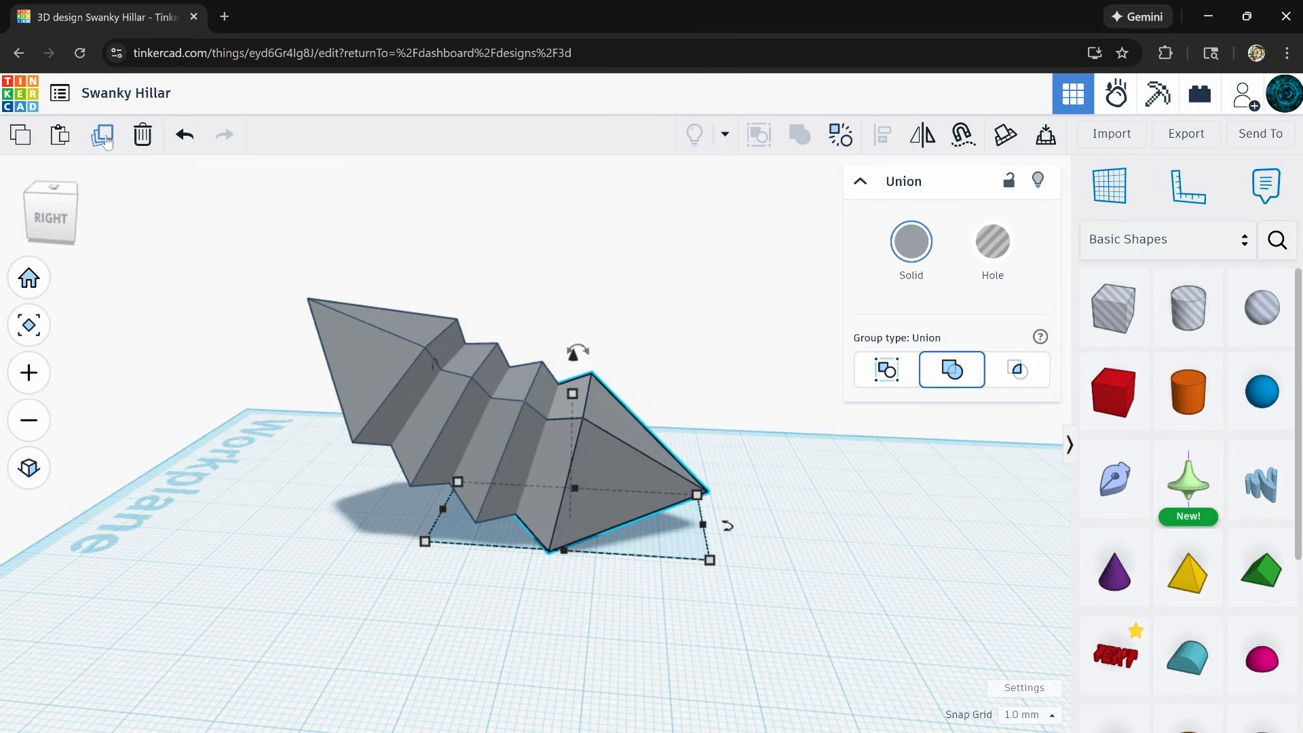
click(104, 136)
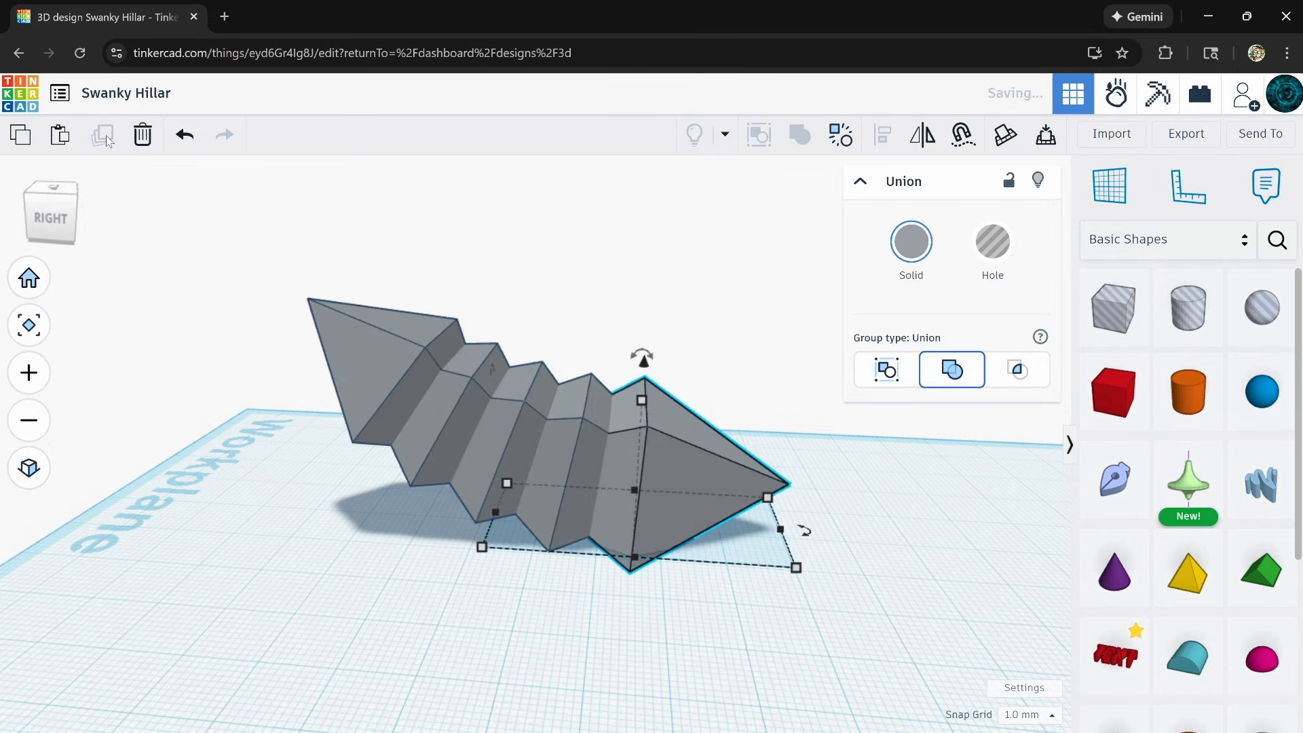
click(103, 135)
click(103, 136)
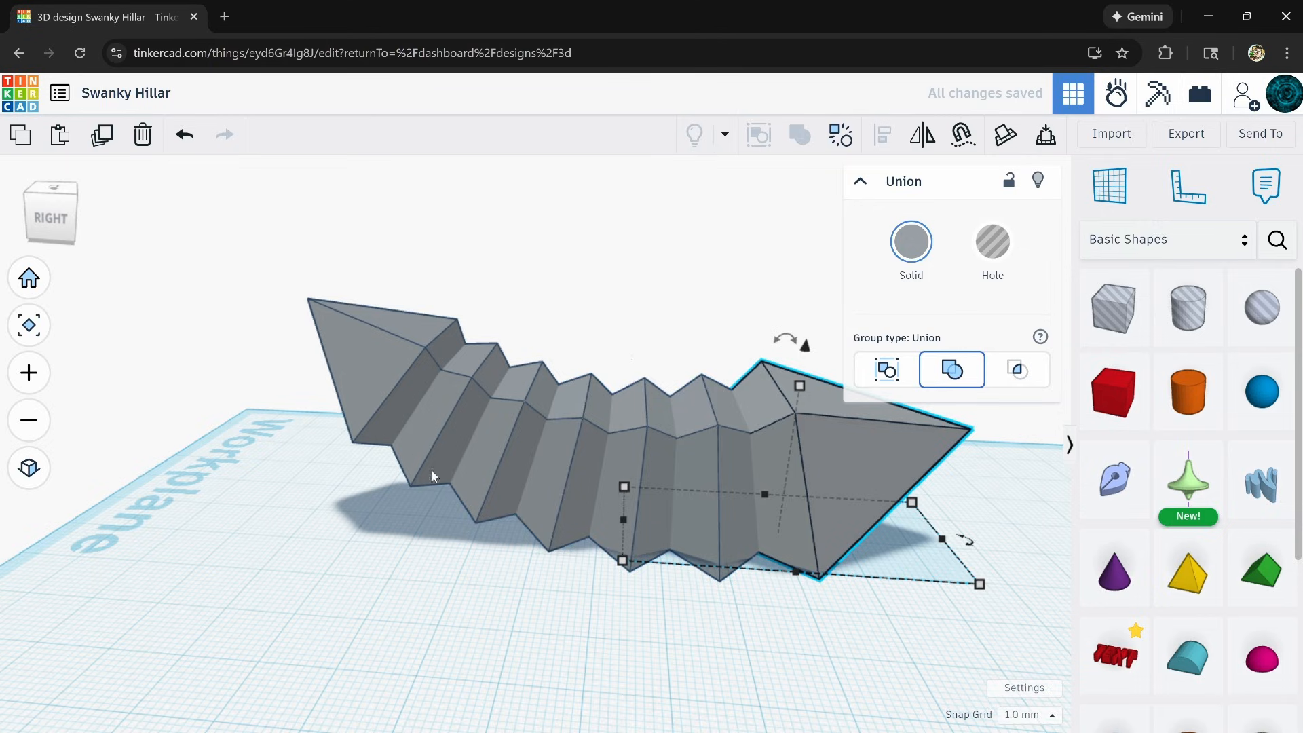
Enlarge the last segment of the chain to a height of 27.78 mm and rotate it by -7° in the side view.
right_drag(469, 506, 449, 556)
middle_drag(450, 555, 360, 552)
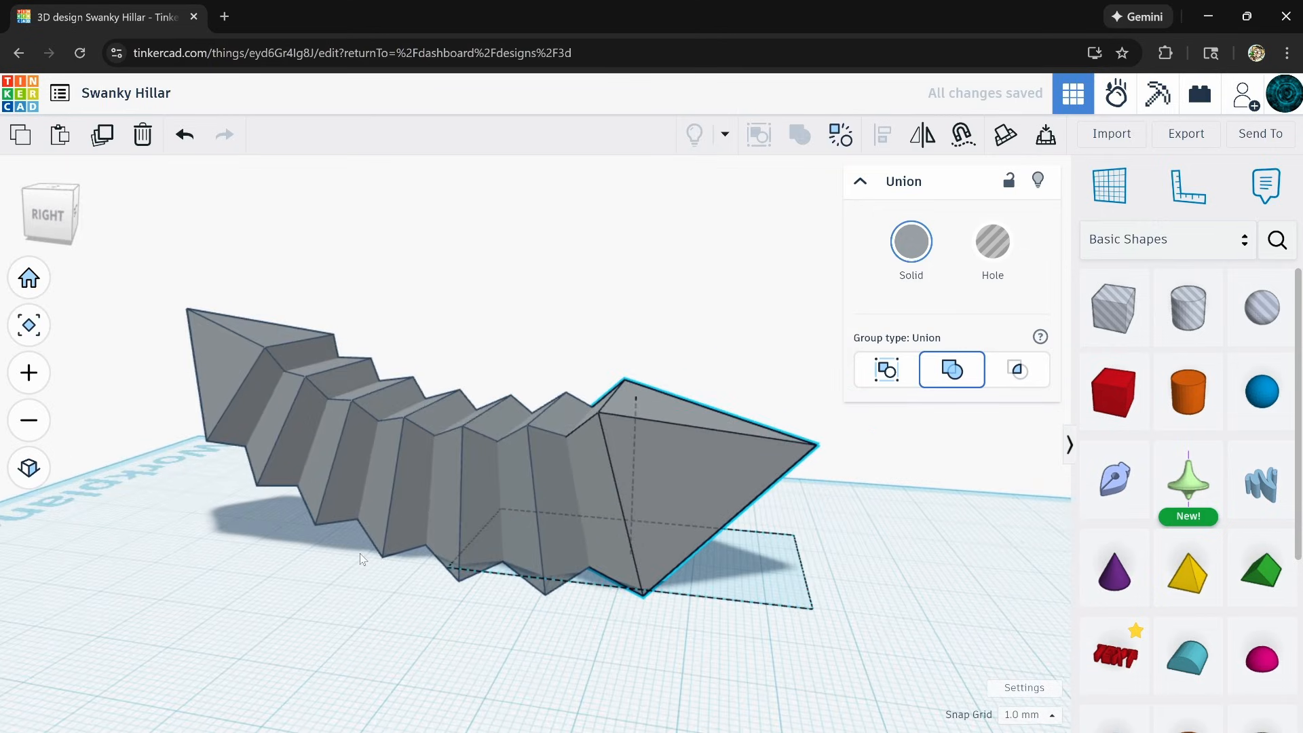
drag(638, 394, 632, 385)
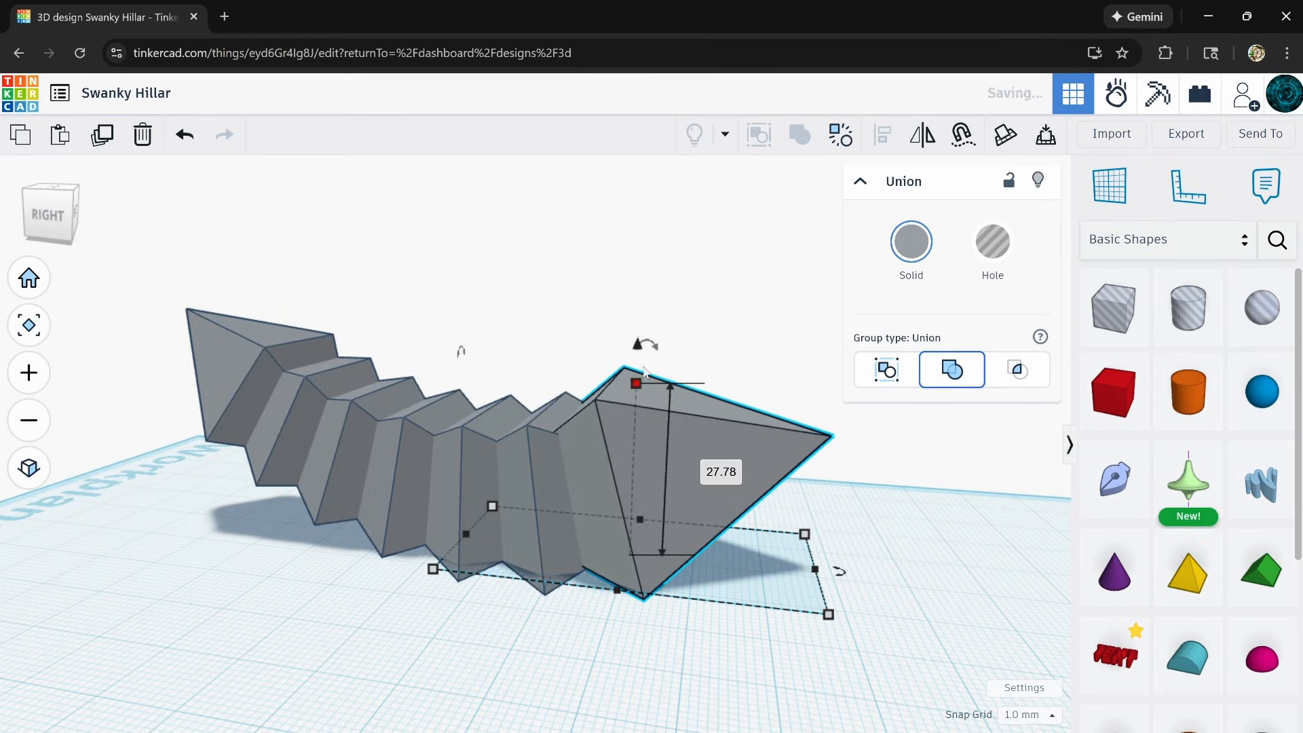
drag(642, 339, 634, 292)
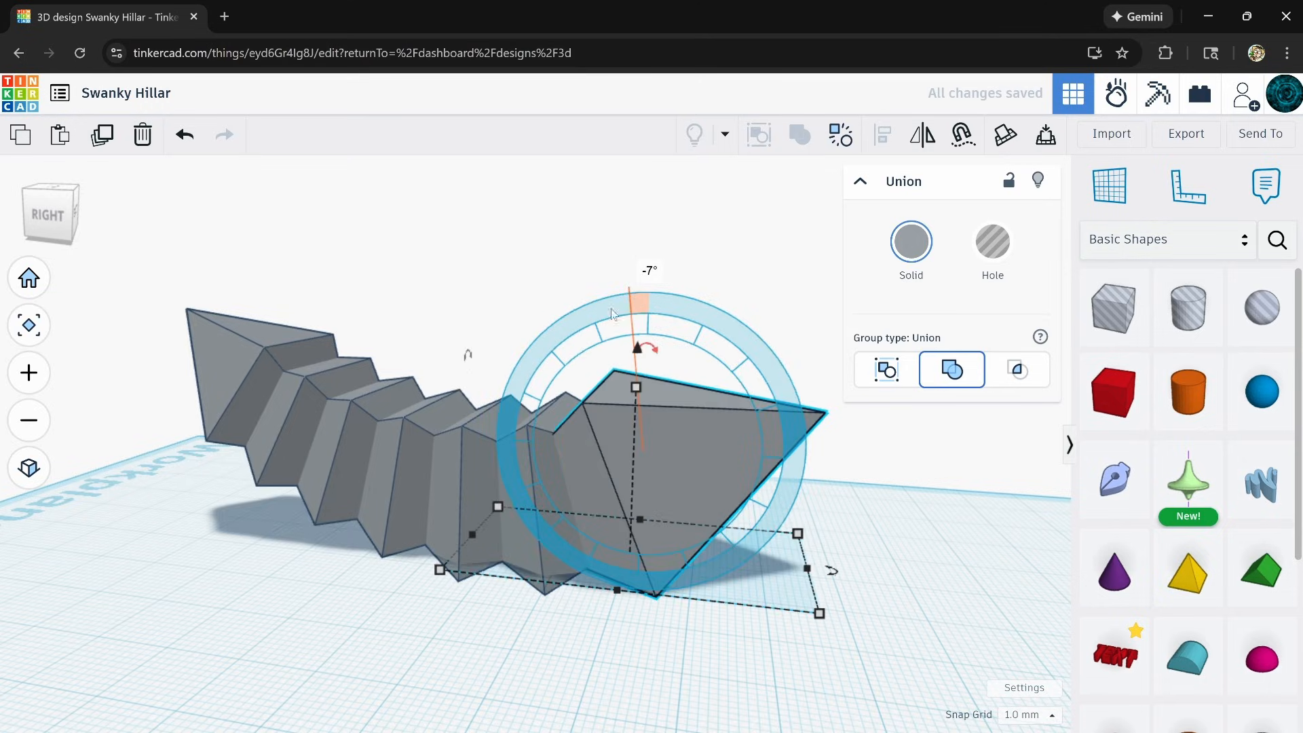
Duplicate the rotated end segment twice so the chain curves upward.
click(104, 136)
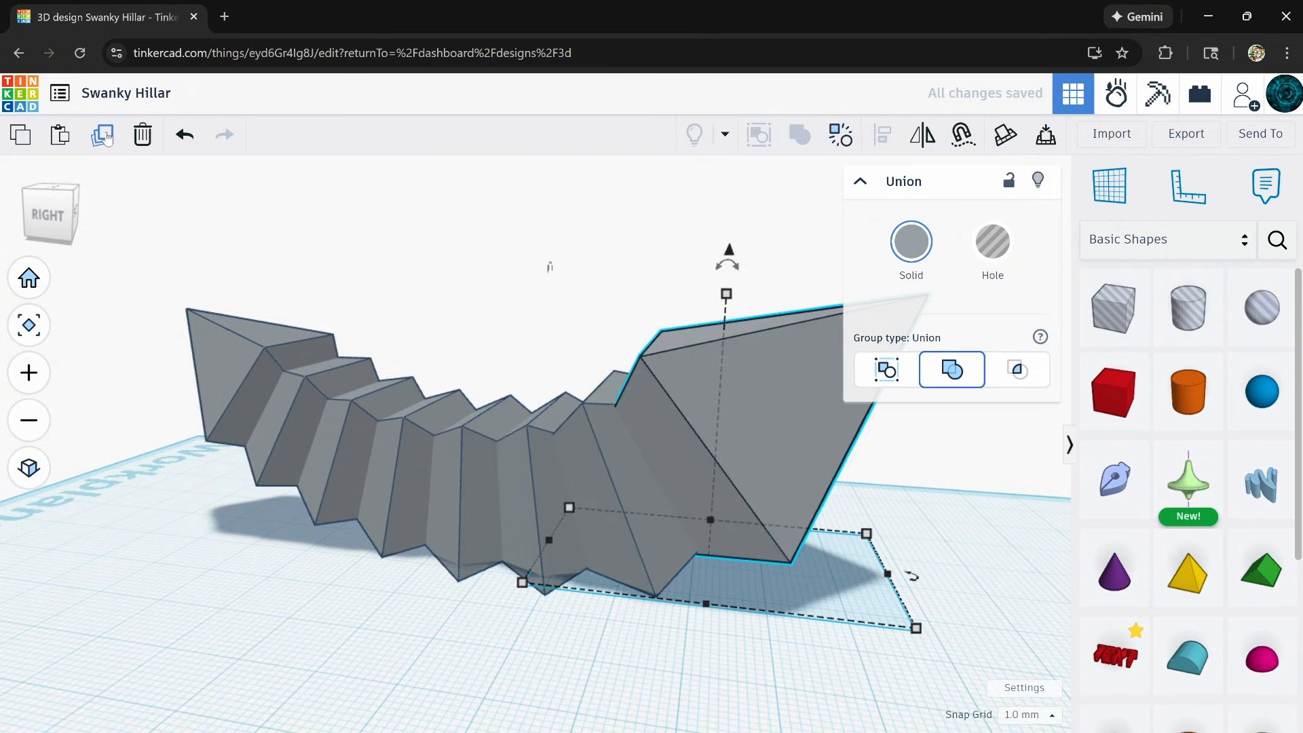
click(105, 138)
middle_drag(398, 472, 340, 523)
scroll(389, 505, down, 3)
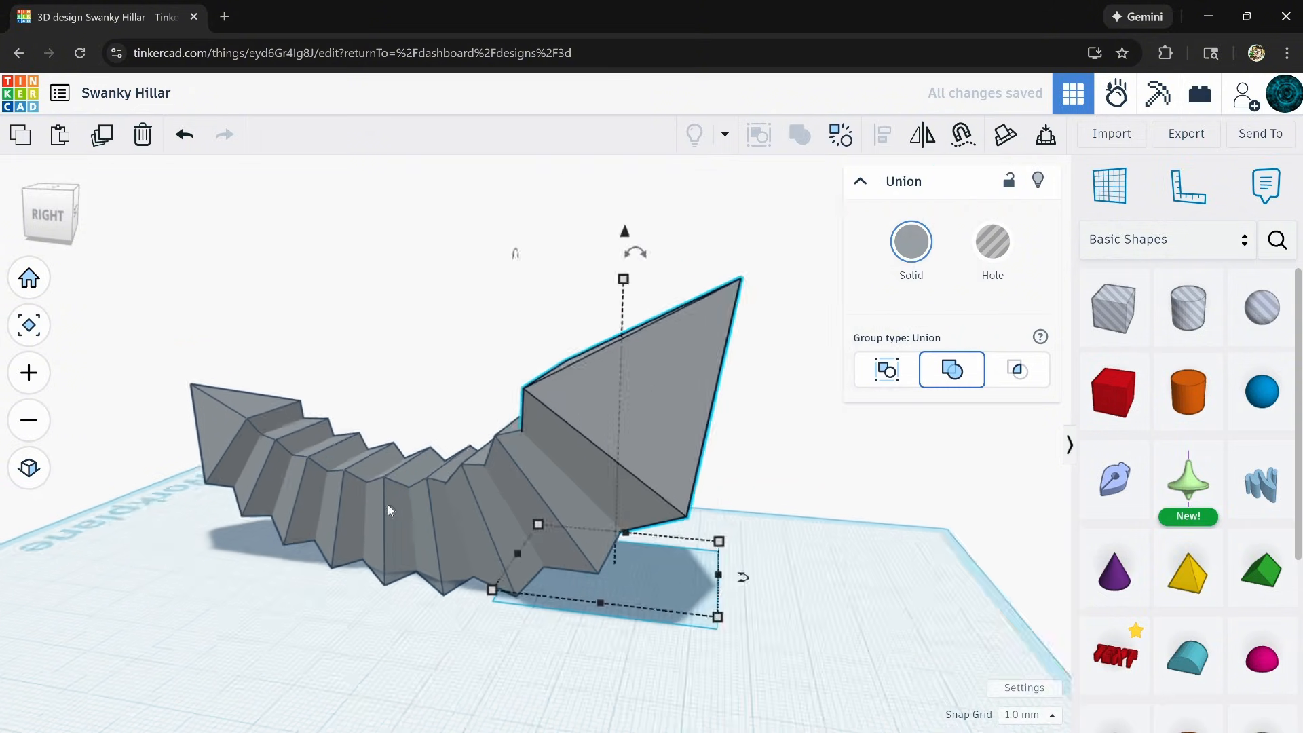
scroll(388, 506, down, 3)
Widen the end segment evenly on both sides and slightly reduce its height.
right_drag(388, 506, 615, 519)
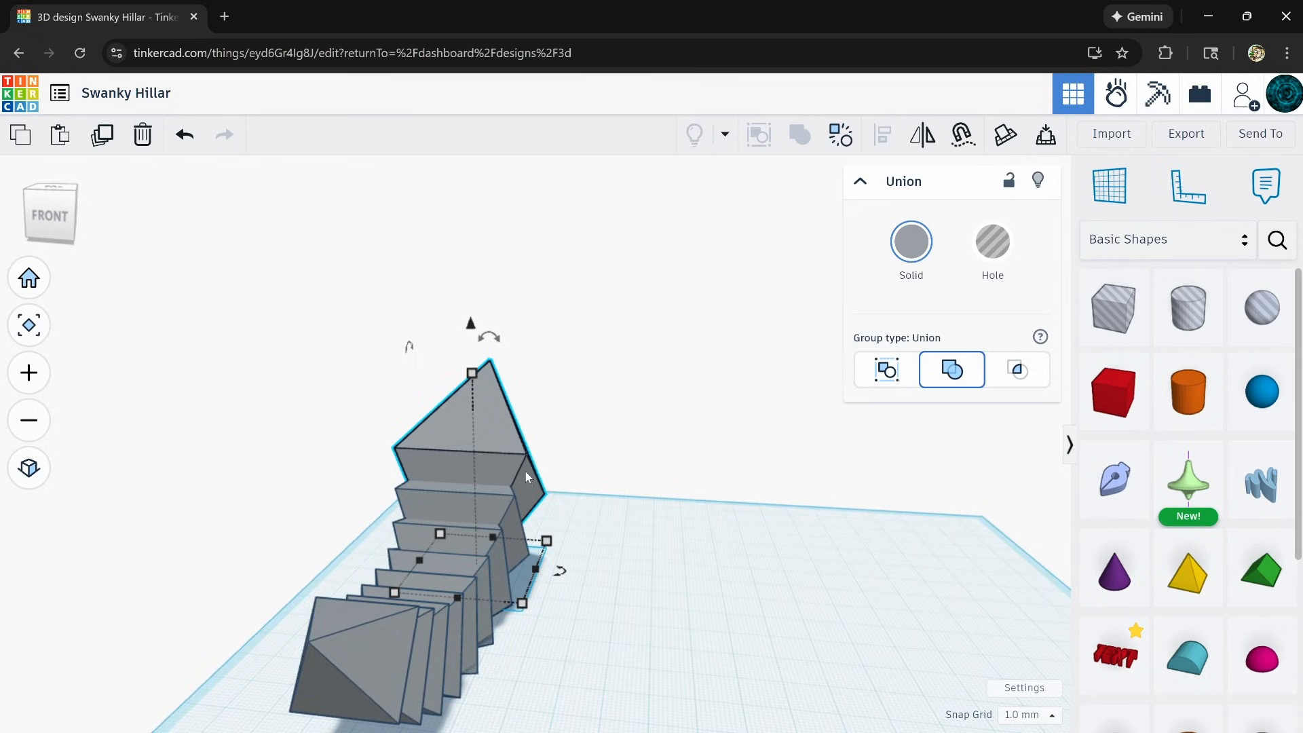
right_drag(527, 477, 529, 486)
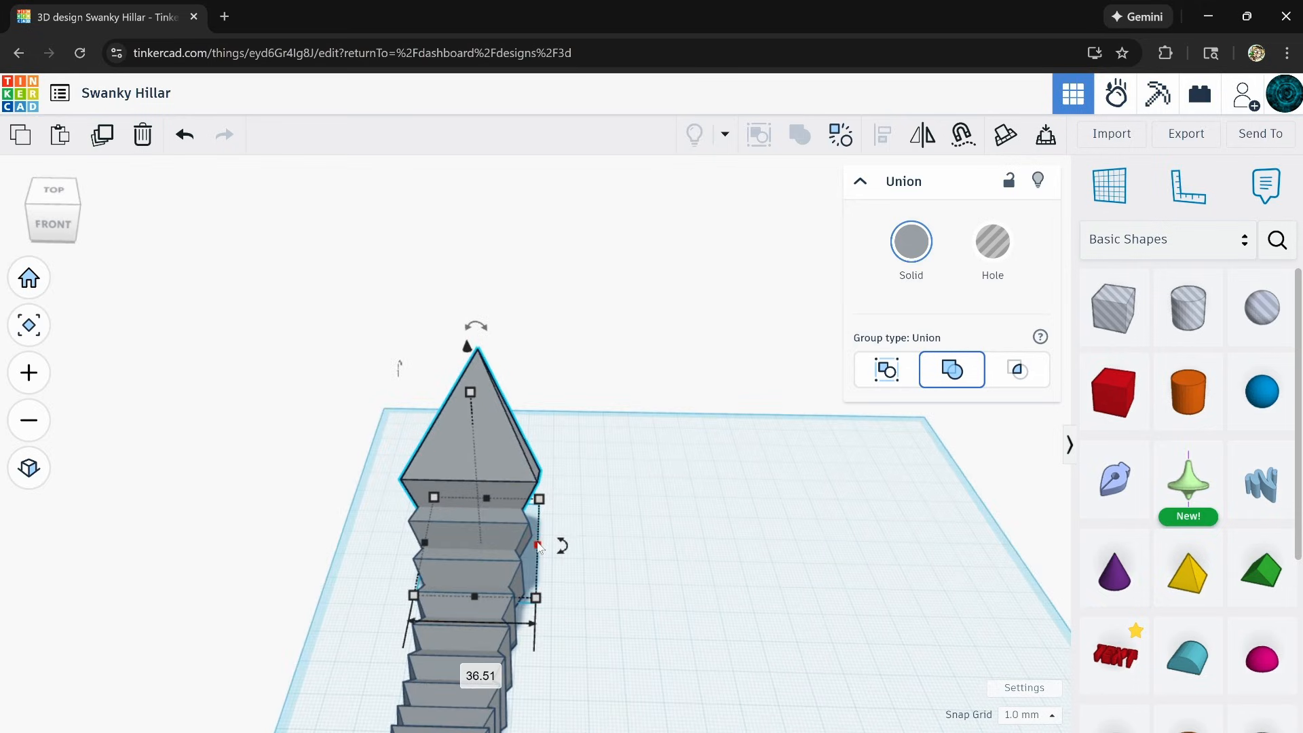
drag(538, 547, 568, 548)
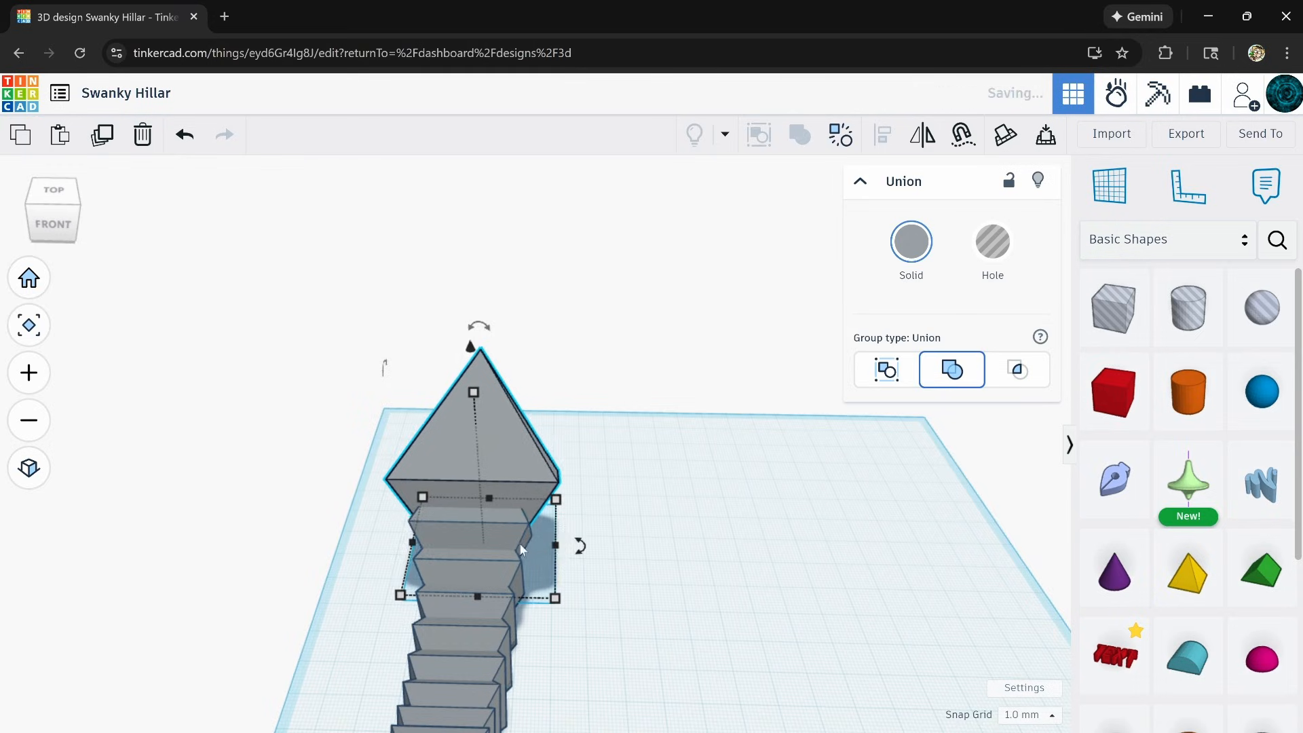
right_drag(474, 528, 439, 458)
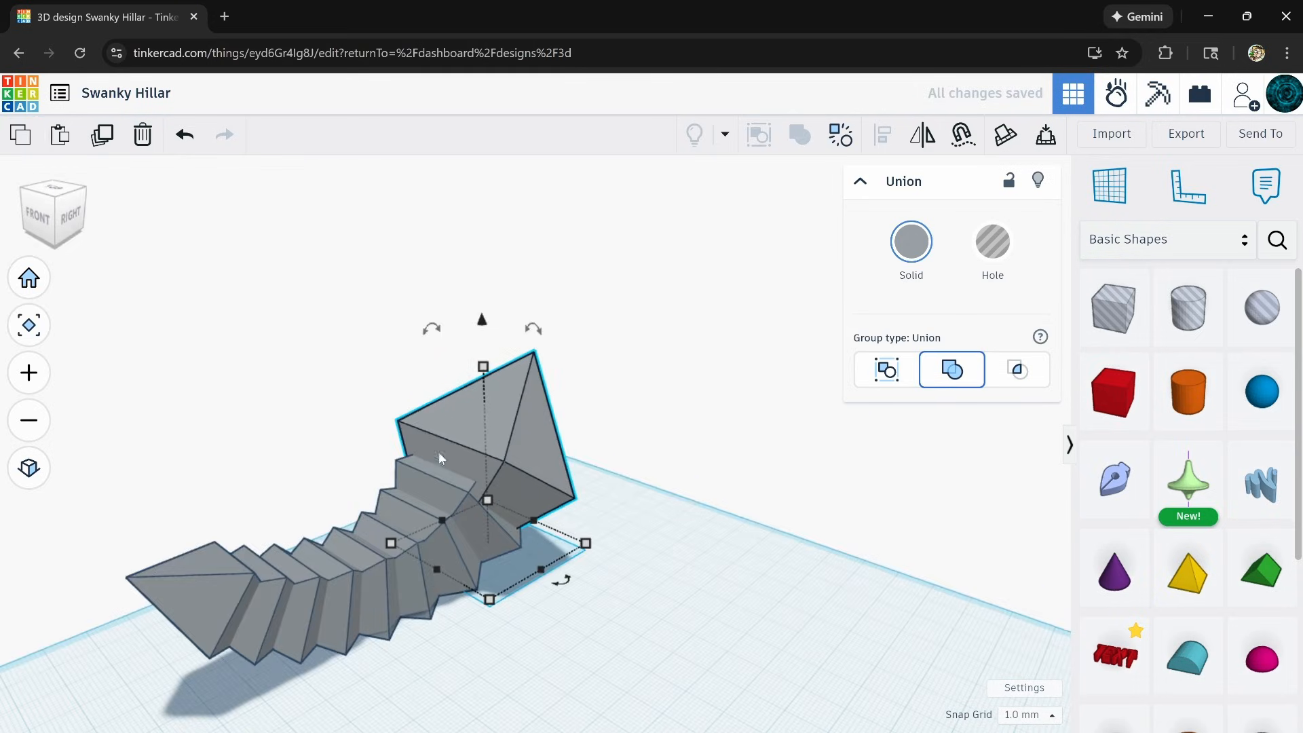
drag(484, 368, 480, 387)
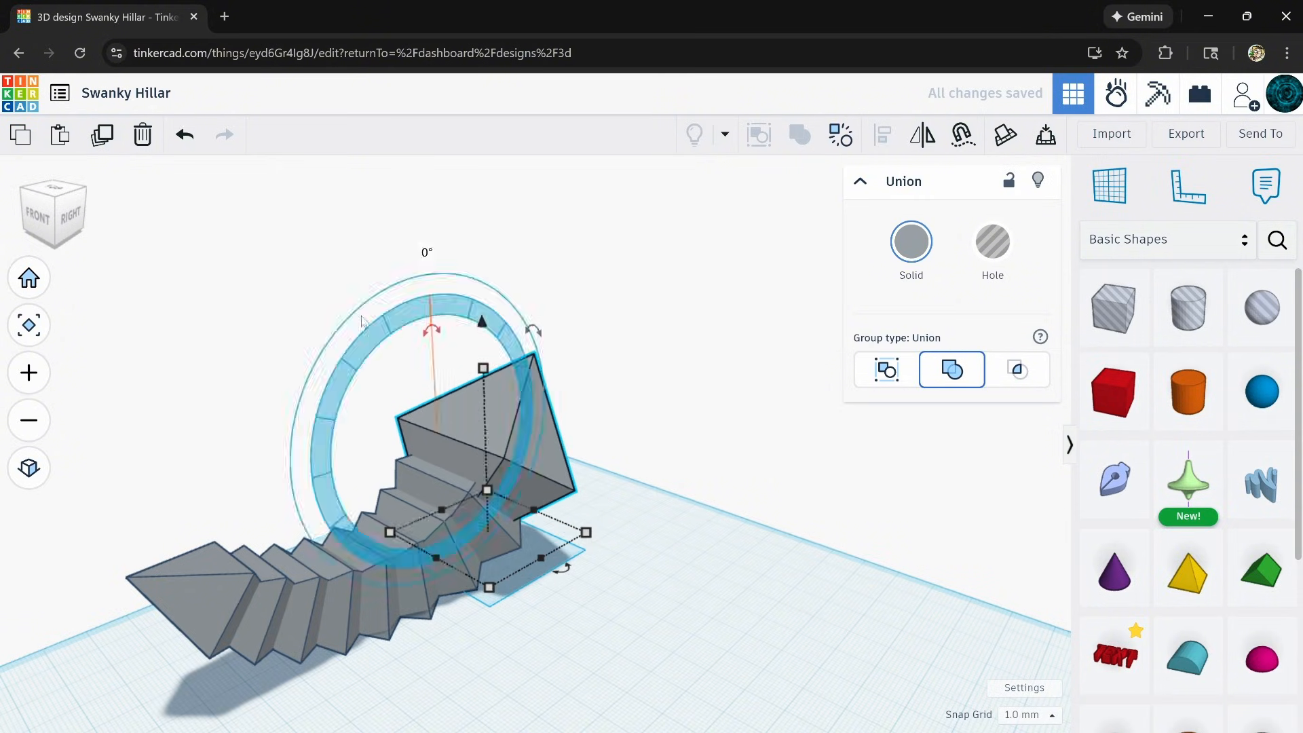
Duplicate the widened end segment, then rotate the copy back toward horizontal and shift it 3 mm away from the chain.
click(101, 143)
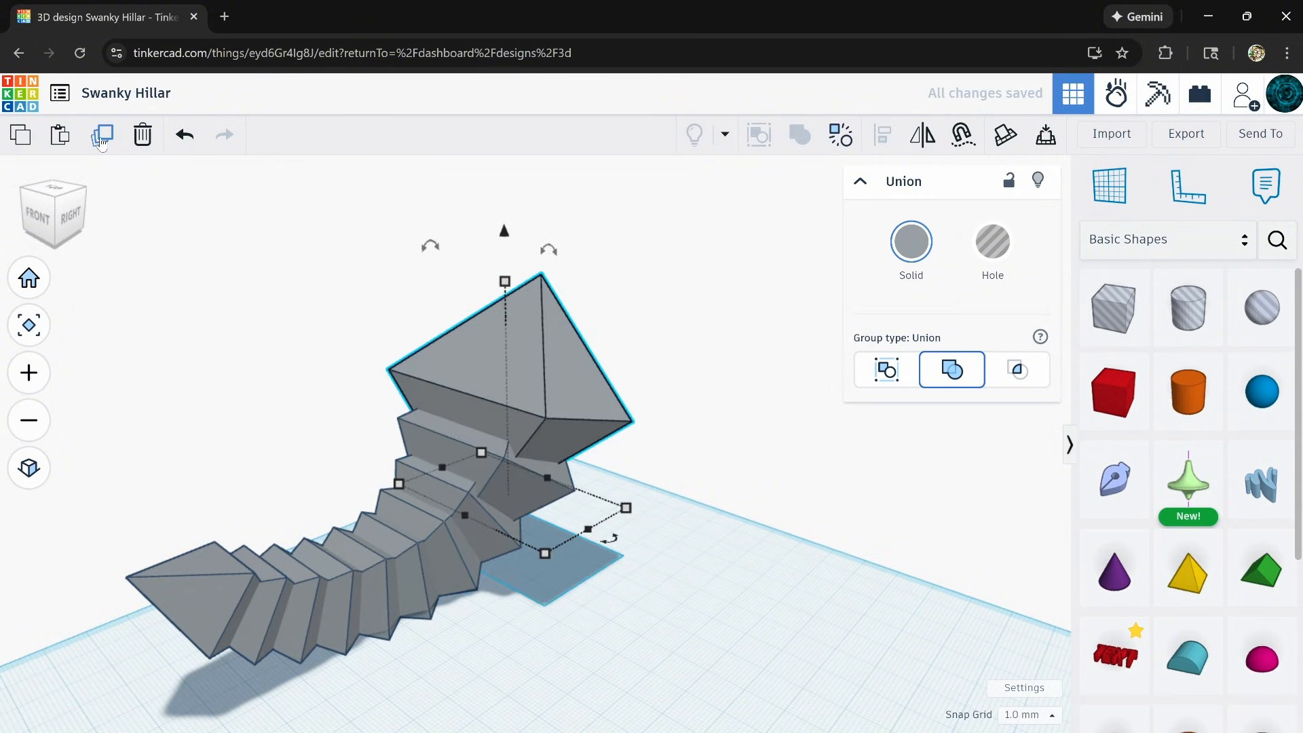
drag(433, 250, 518, 198)
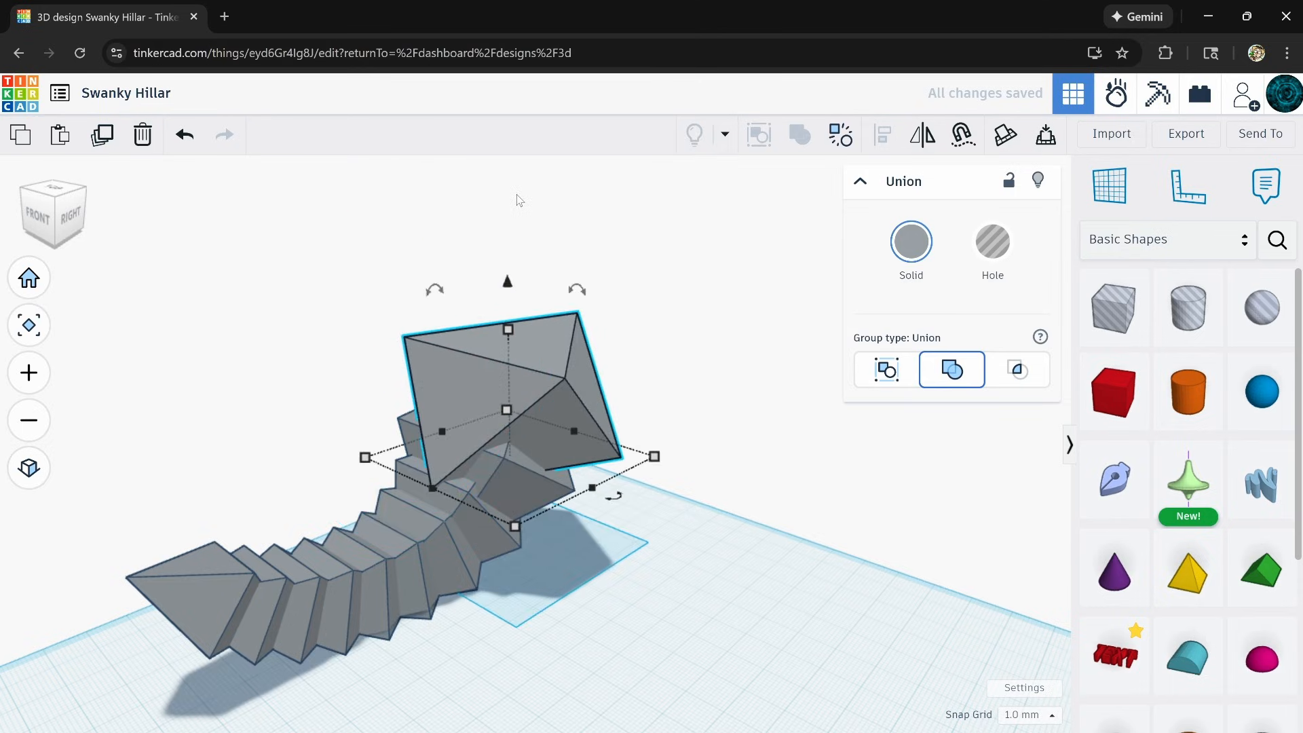
key(Up)
key(Up)
key(Up)
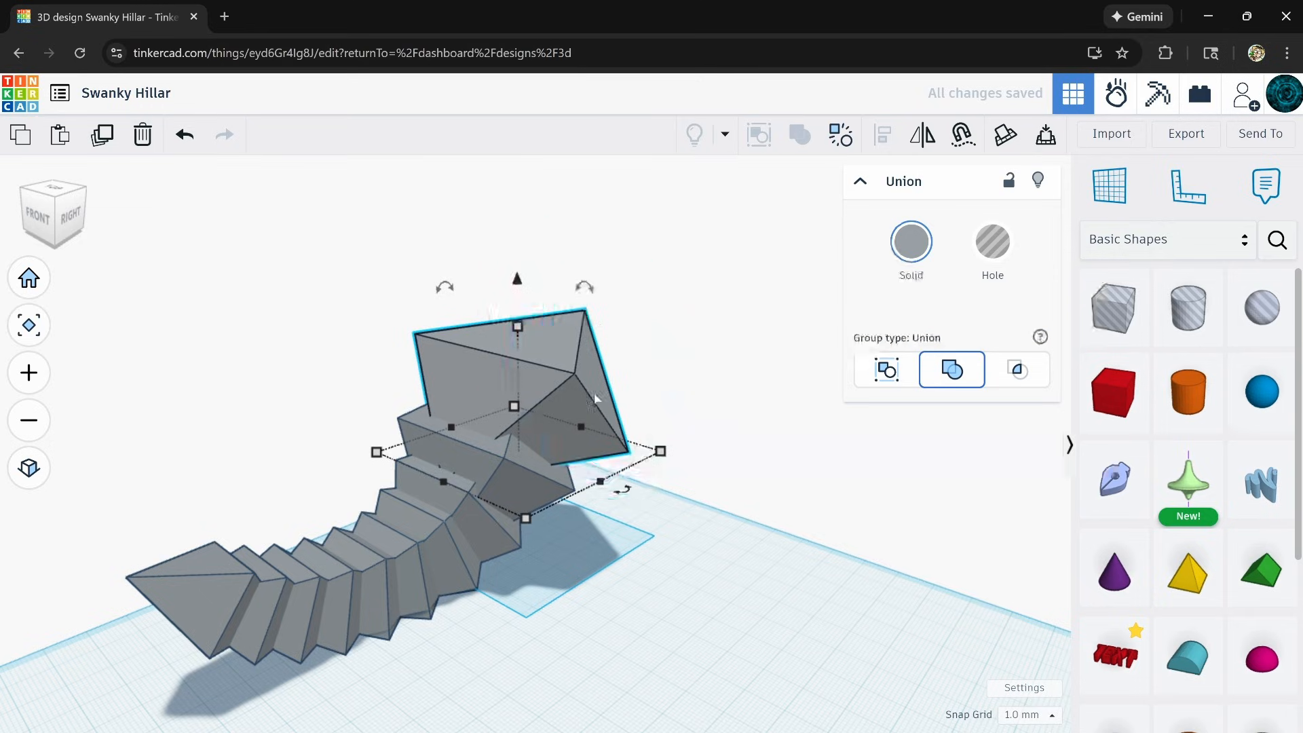
Resize the rotated end segment to a height of 35.07 mm.
right_drag(594, 548, 742, 601)
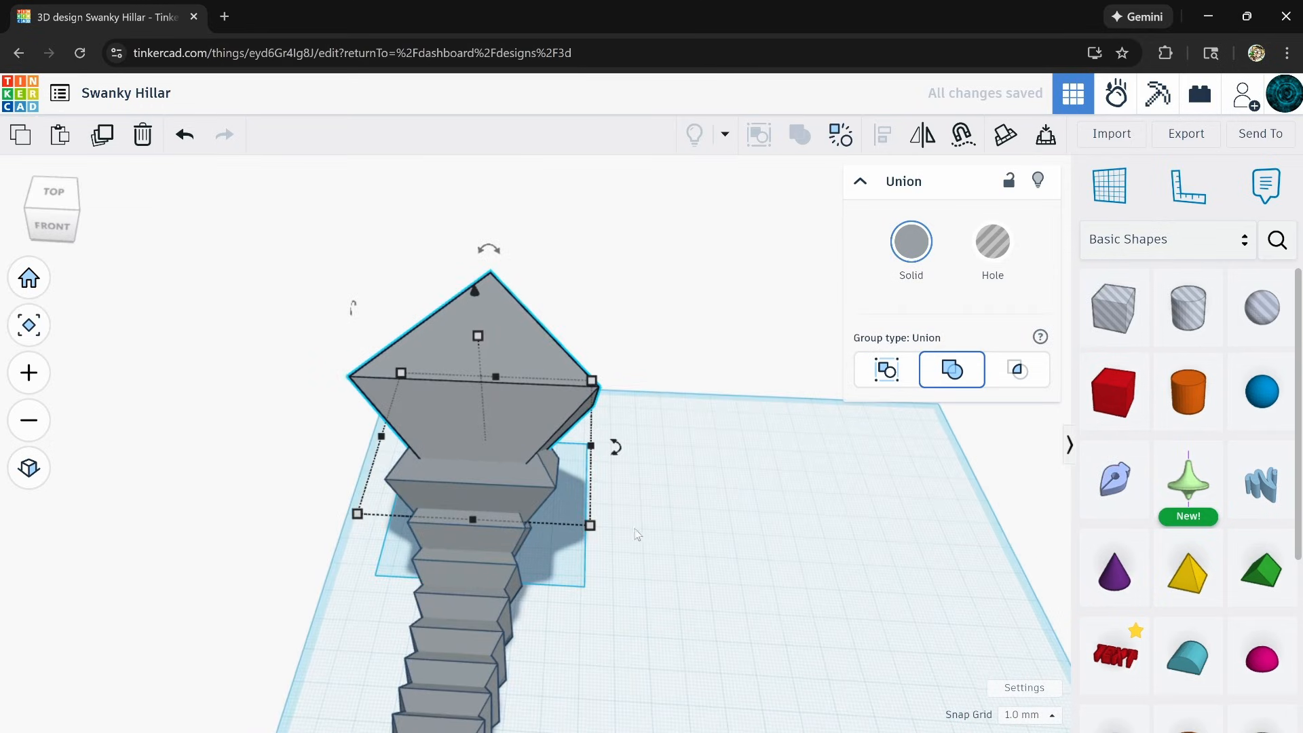
right_drag(604, 486, 407, 410)
drag(557, 331, 557, 346)
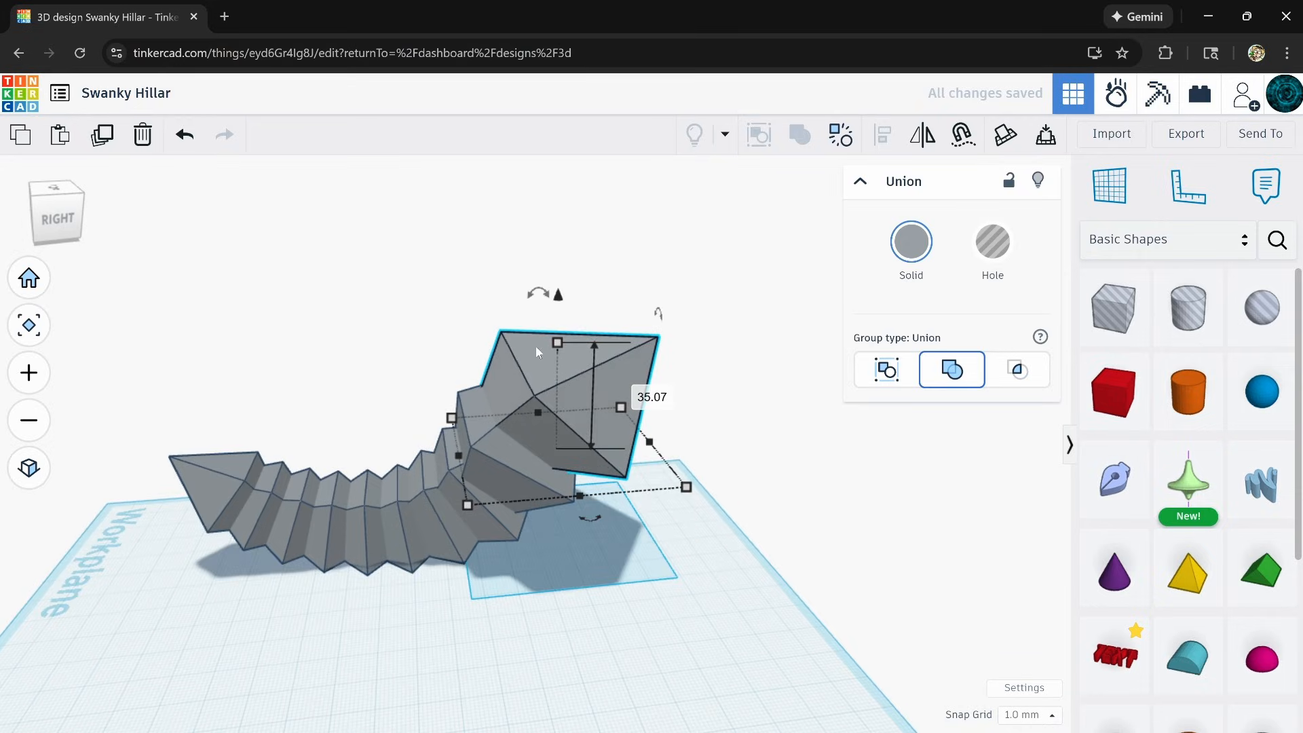
Duplicate the end segment twice and adjust the last copy's height to 32.72 mm.
click(103, 141)
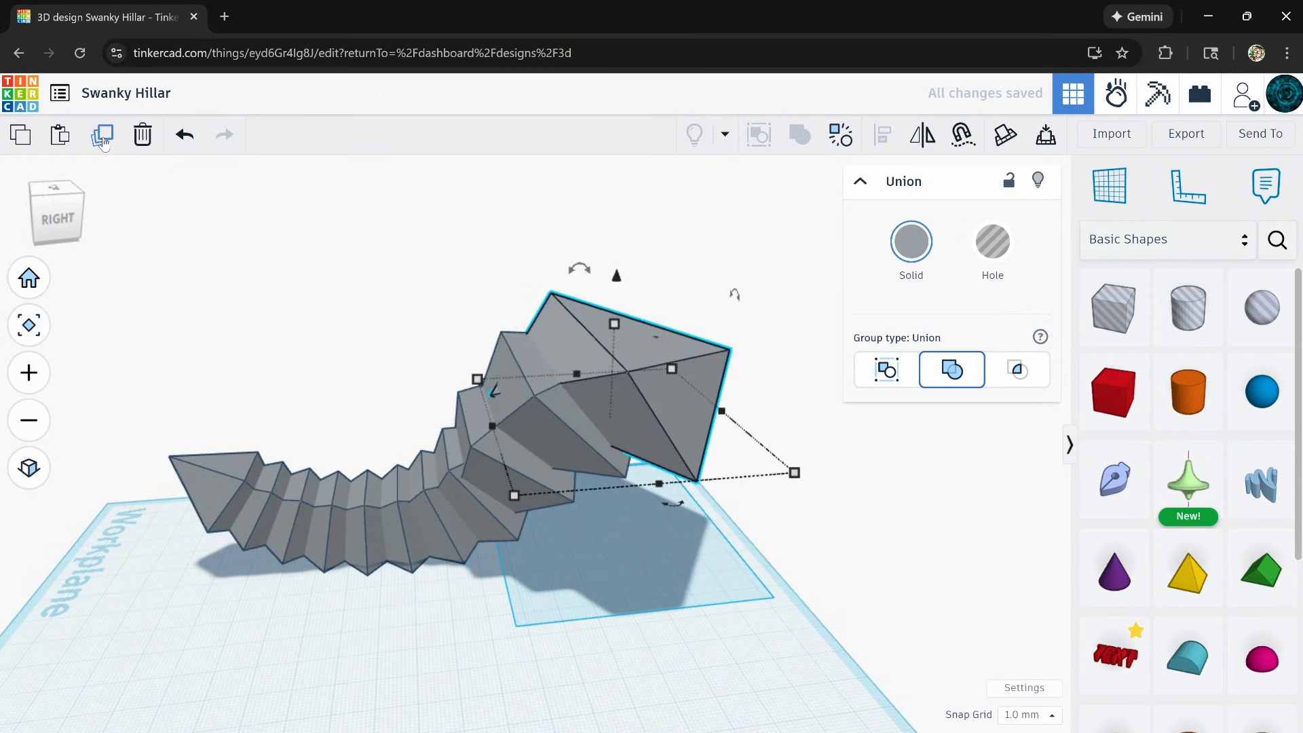
click(102, 140)
right_drag(299, 340, 614, 380)
drag(617, 229, 619, 202)
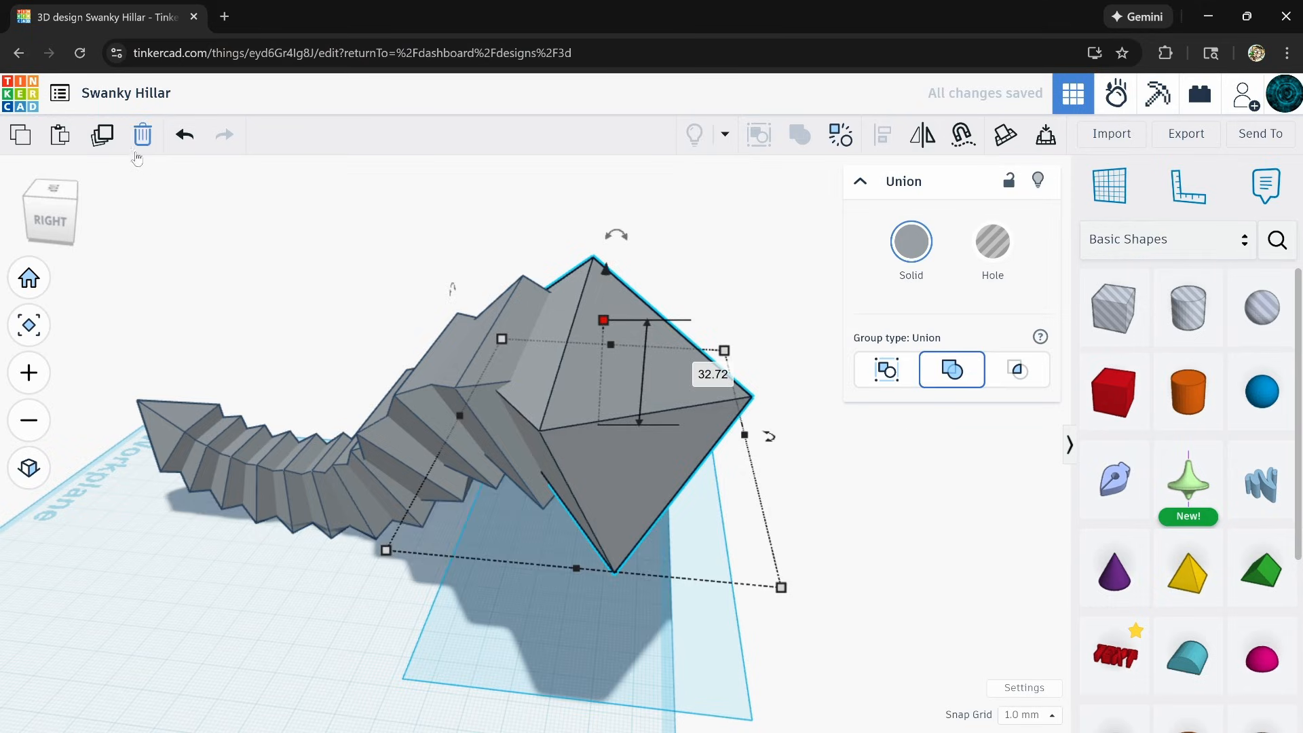
Duplicate the end segment once more and rotate the new copy slightly in the side view.
click(103, 136)
scroll(626, 429, down, 3)
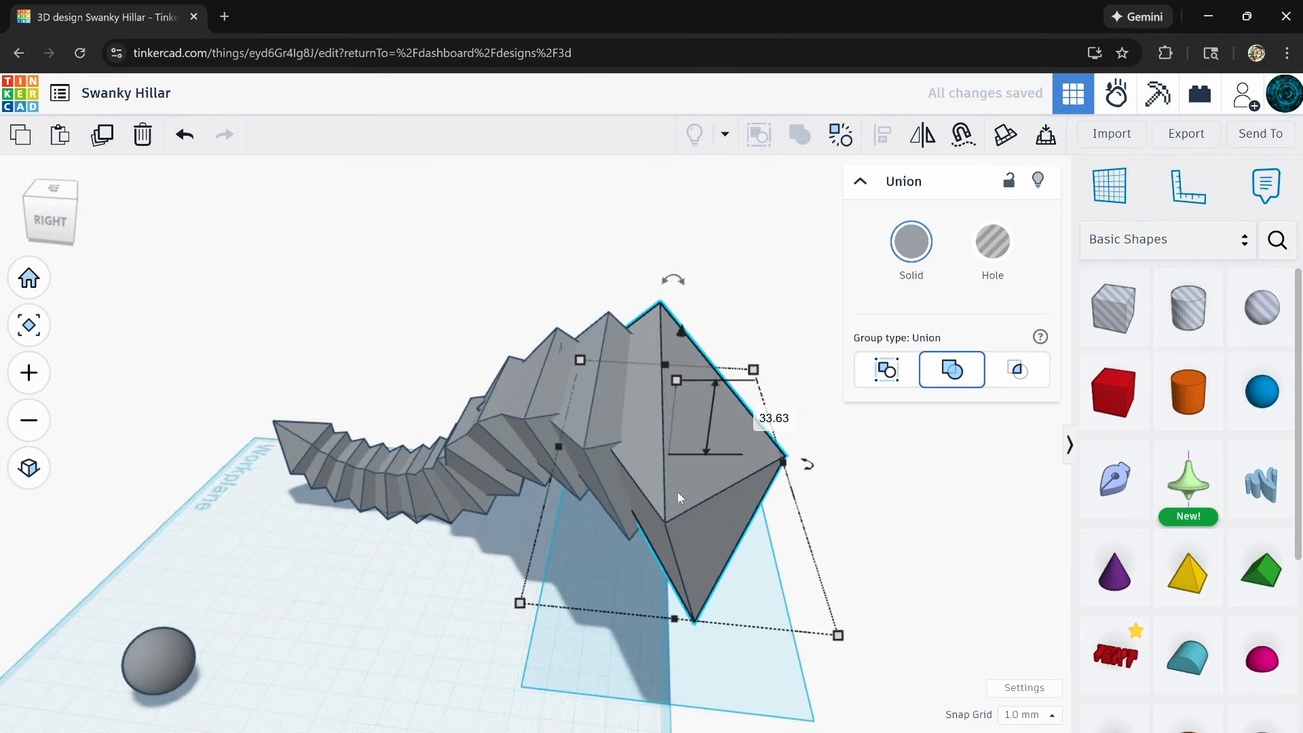
middle_drag(678, 491, 504, 498)
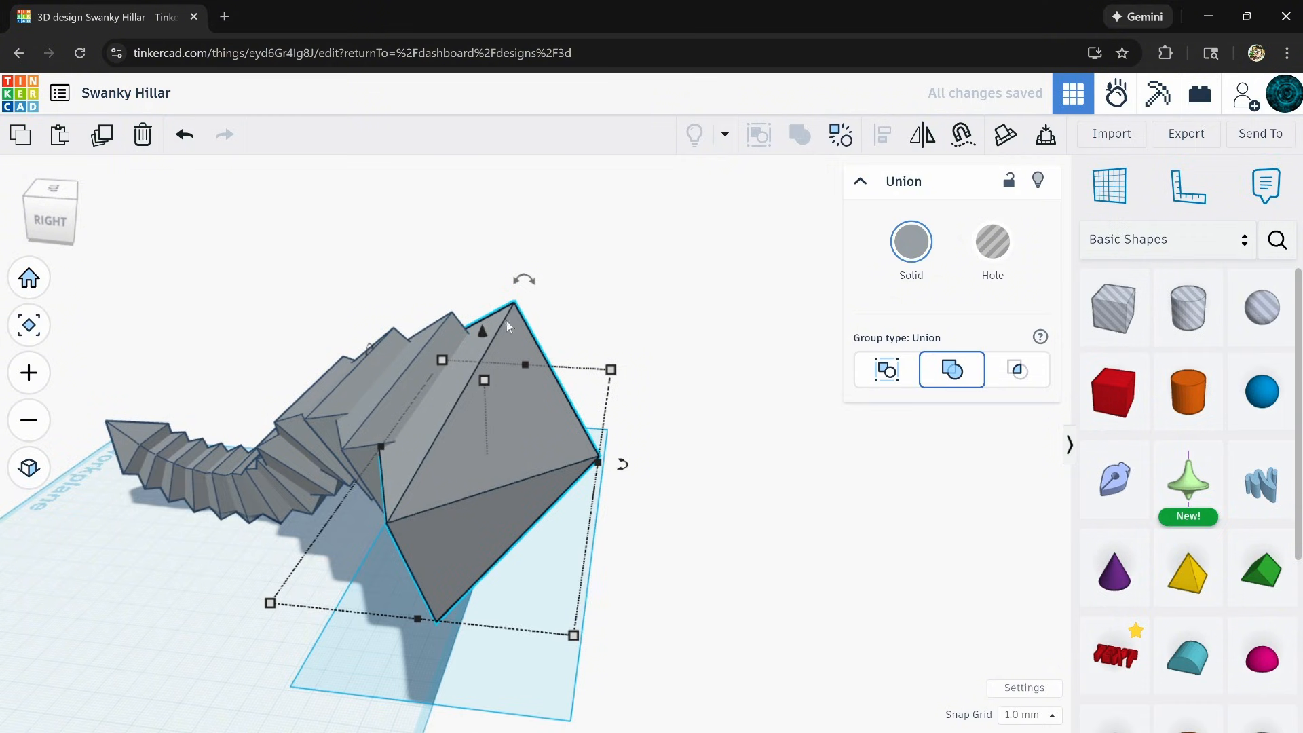
drag(524, 279, 482, 243)
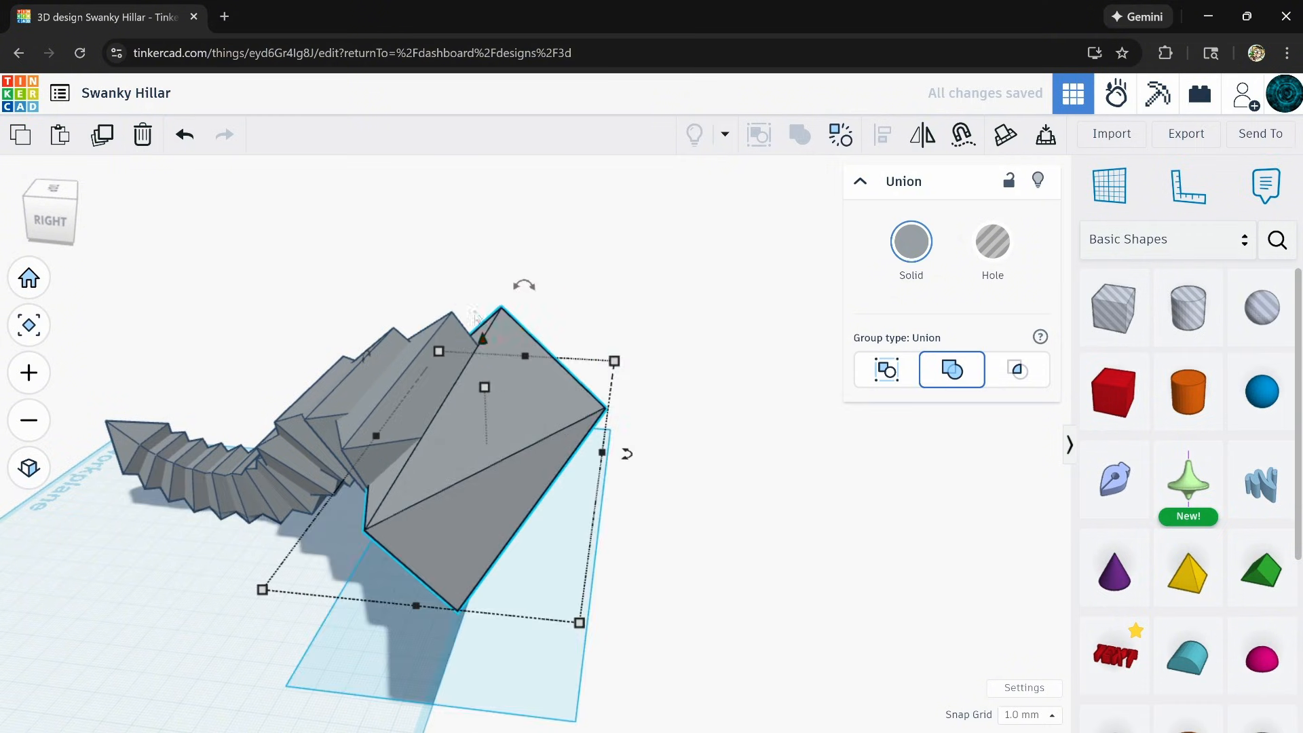
Raise the end segment and scale it down uniformly about its centre.
key(ctrl+Up)
key(ctrl+Up)
key(ctrl+Up)
key(ctrl+Up)
key(ctrl+Up)
key(ctrl+Up)
key(ctrl+Up)
key(ctrl+Up)
mouse_move(483, 362)
alt+shift+mouse_down()
mouse_move(490, 401)
mouse_move(487, 386)
alt+shift+mouse_up()
right_drag(466, 470, 558, 462)
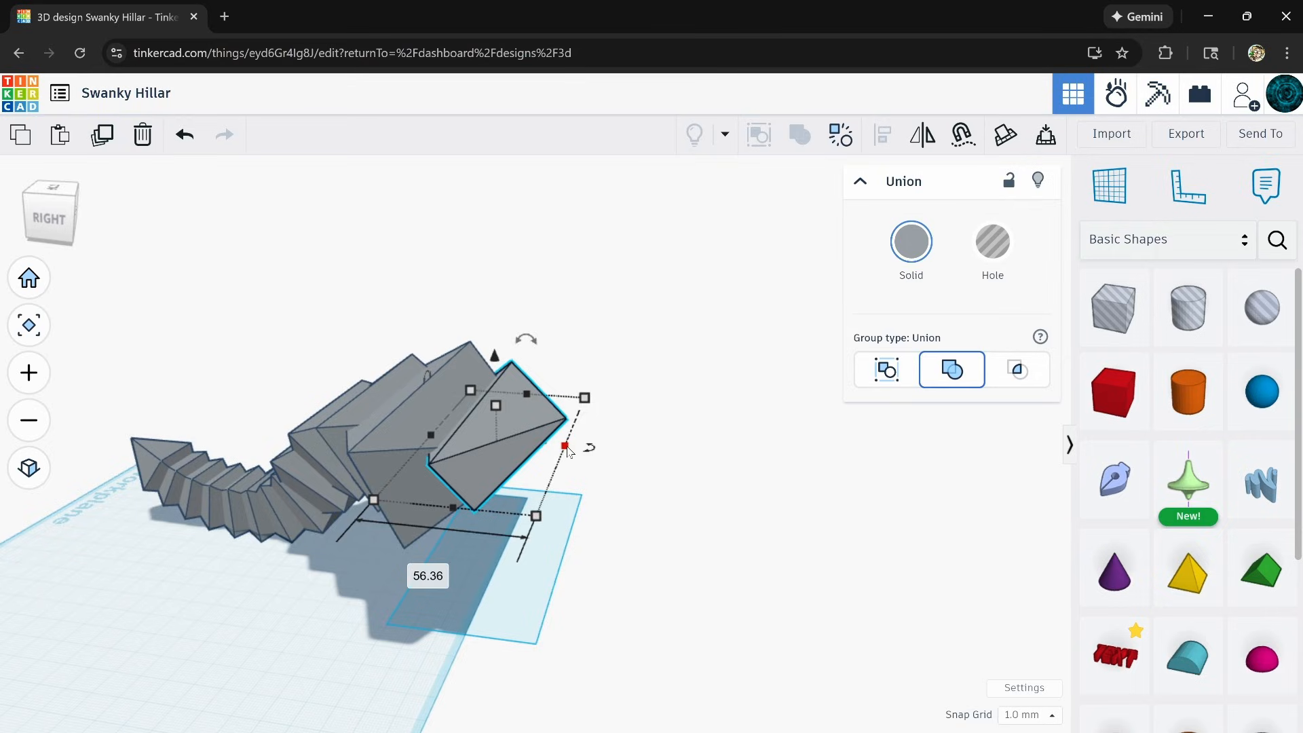
Duplicate the end segment, rotate the copy in the side view and resize its width to 42.76 mm.
click(103, 138)
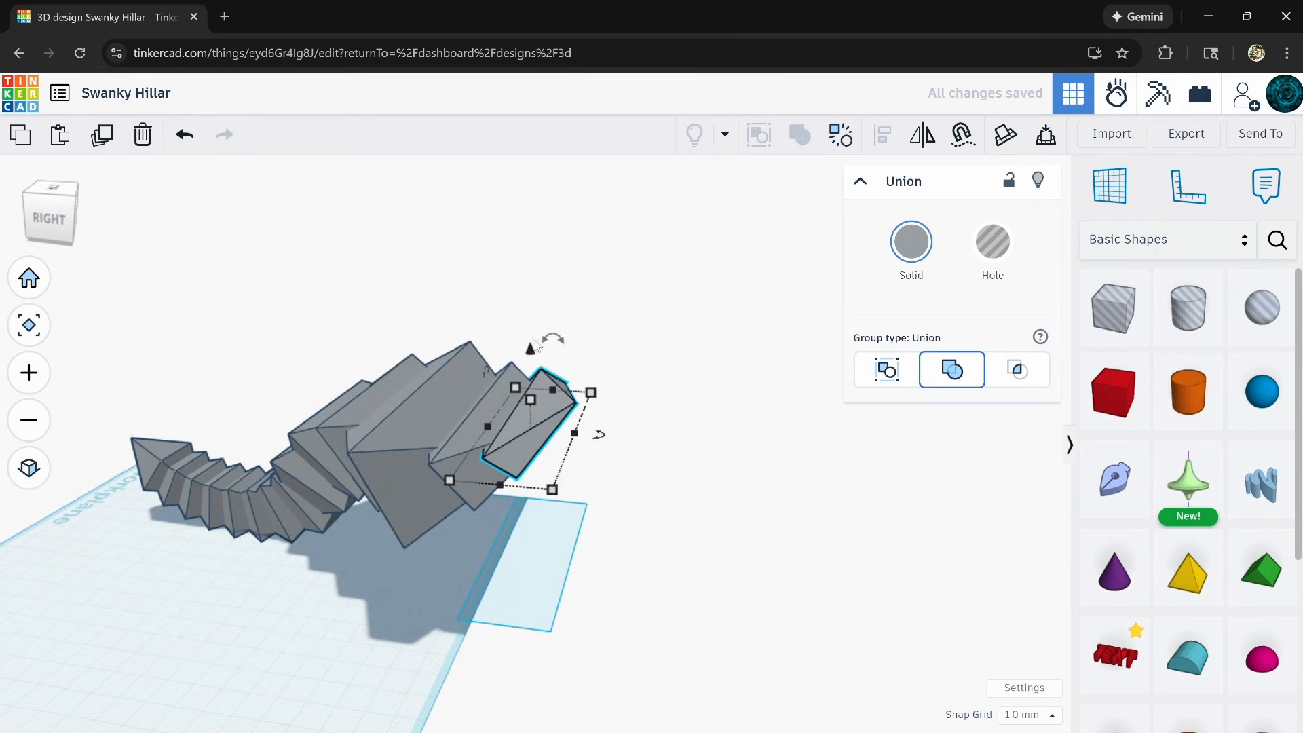
drag(537, 346, 635, 306)
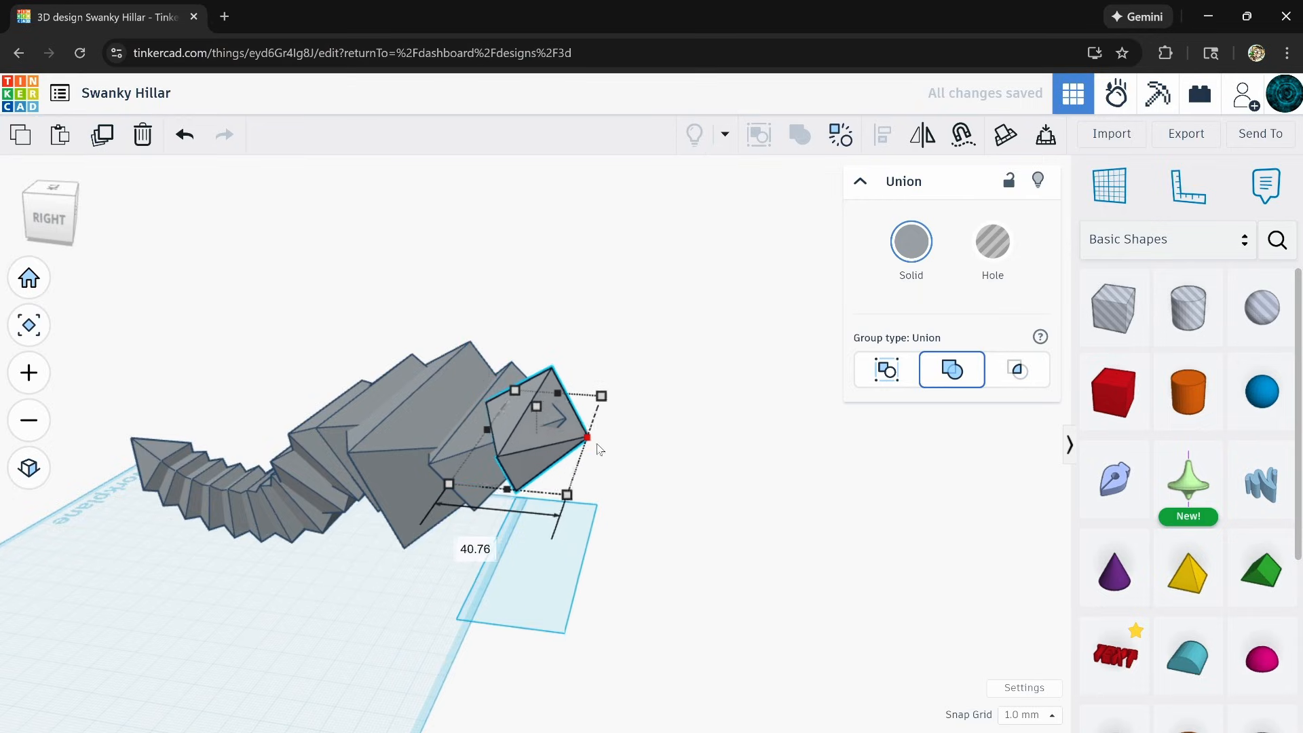
drag(598, 447, 603, 447)
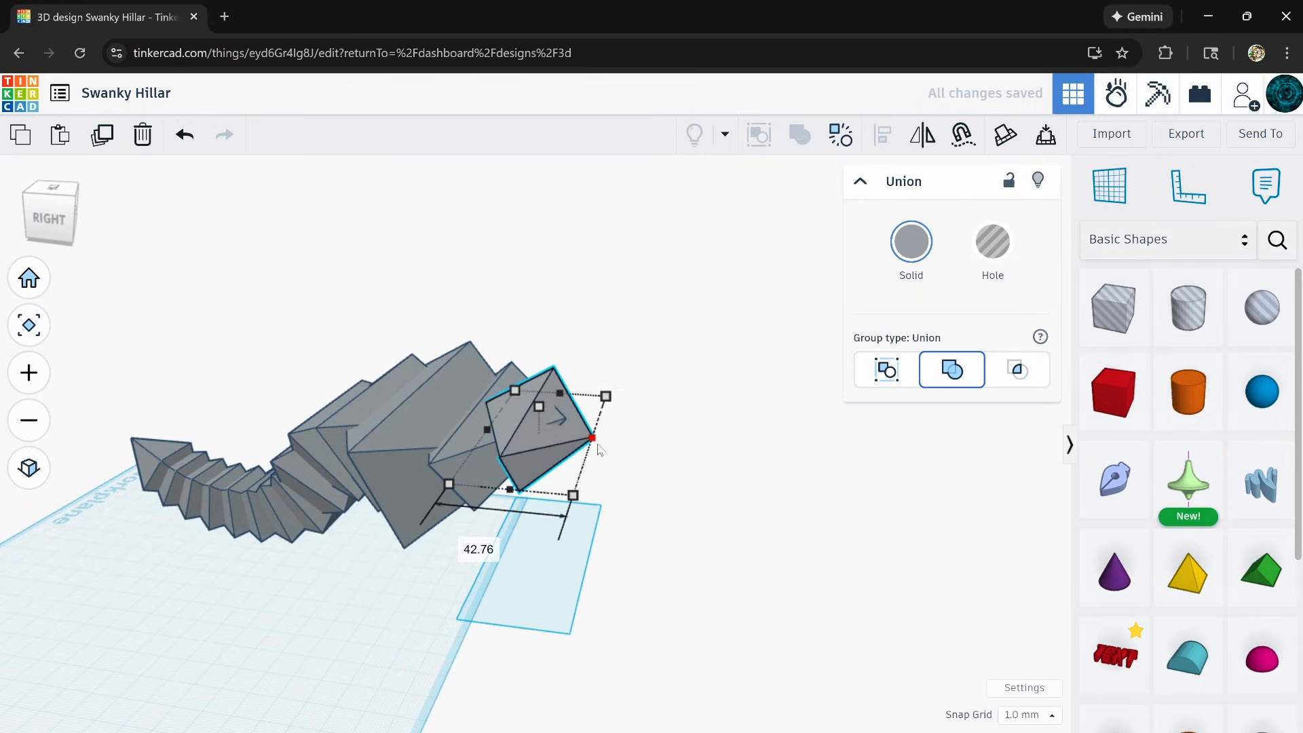
Duplicate the 42.76 mm wide end segment, rotate the copy in the side view, increase its height slightly and nudge it into line.
click(103, 136)
right_drag(577, 427, 567, 504)
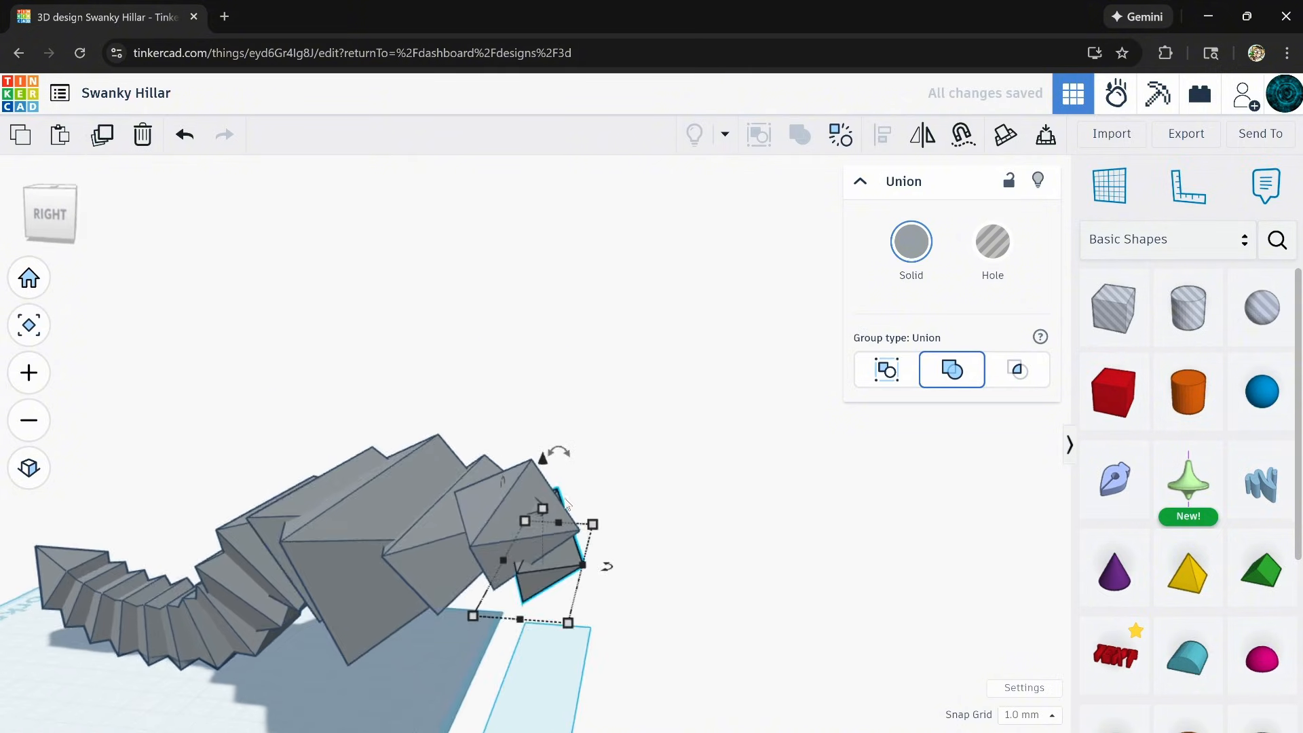
drag(559, 453, 545, 399)
drag(544, 511, 543, 498)
key(Right)
key(Right)
key(Right)
key(Right)
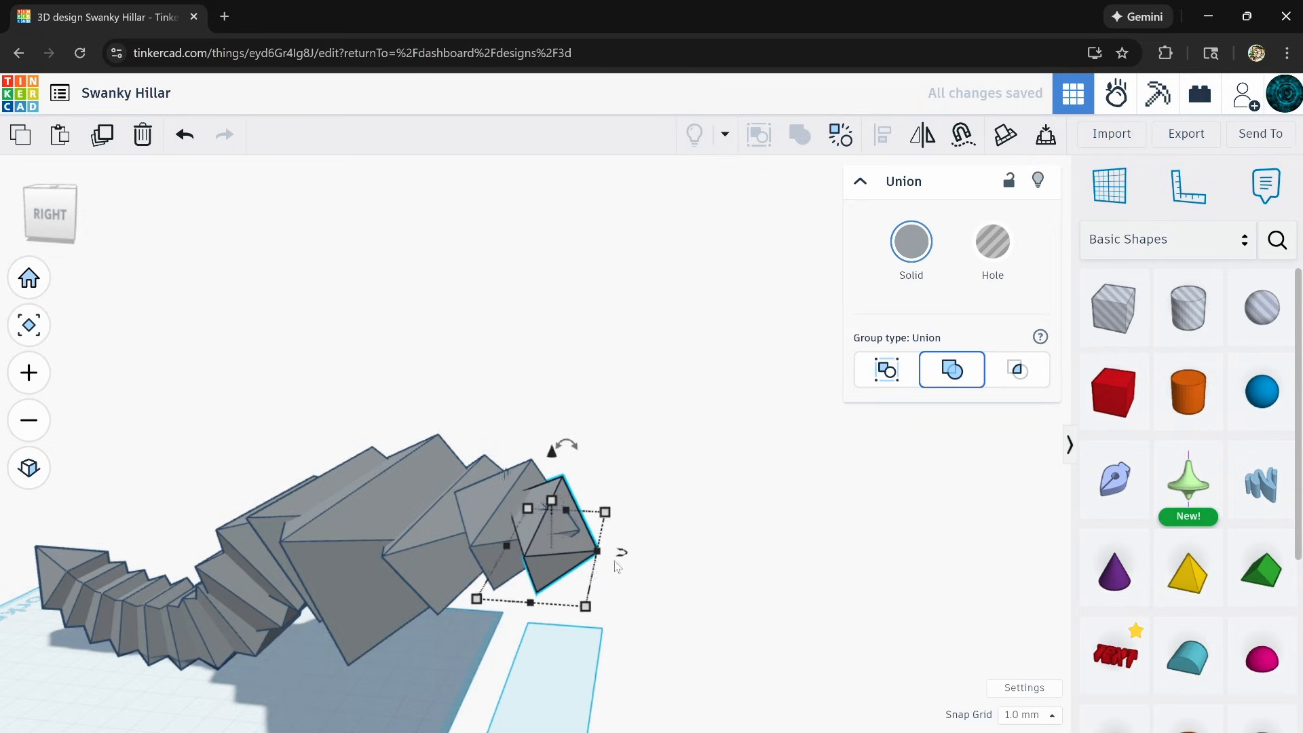
Duplicate the newest end segment once more, rotate the copy, and nudge it down and back against its neighbour.
click(110, 144)
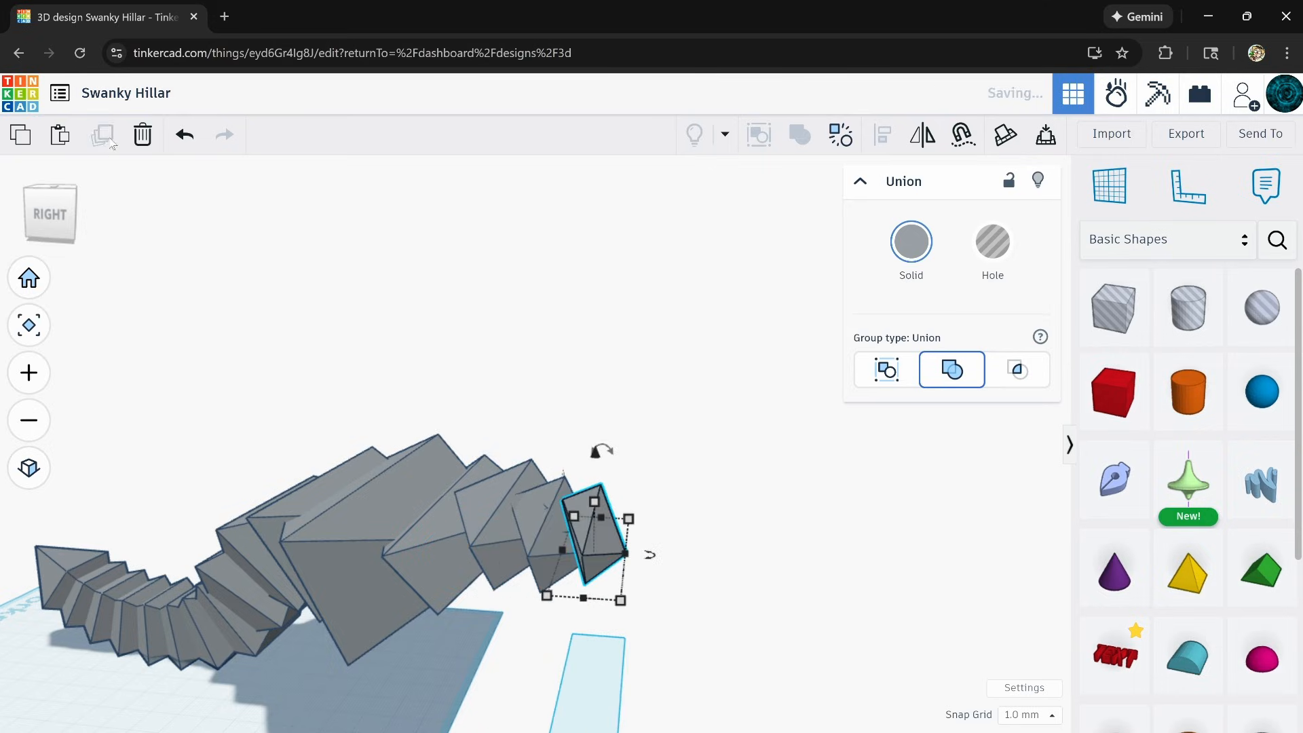
drag(608, 448, 595, 407)
key(ctrl+Down)
key(ctrl+Down)
key(ctrl+Down)
key(ctrl+Down)
key(Left)
key(Left)
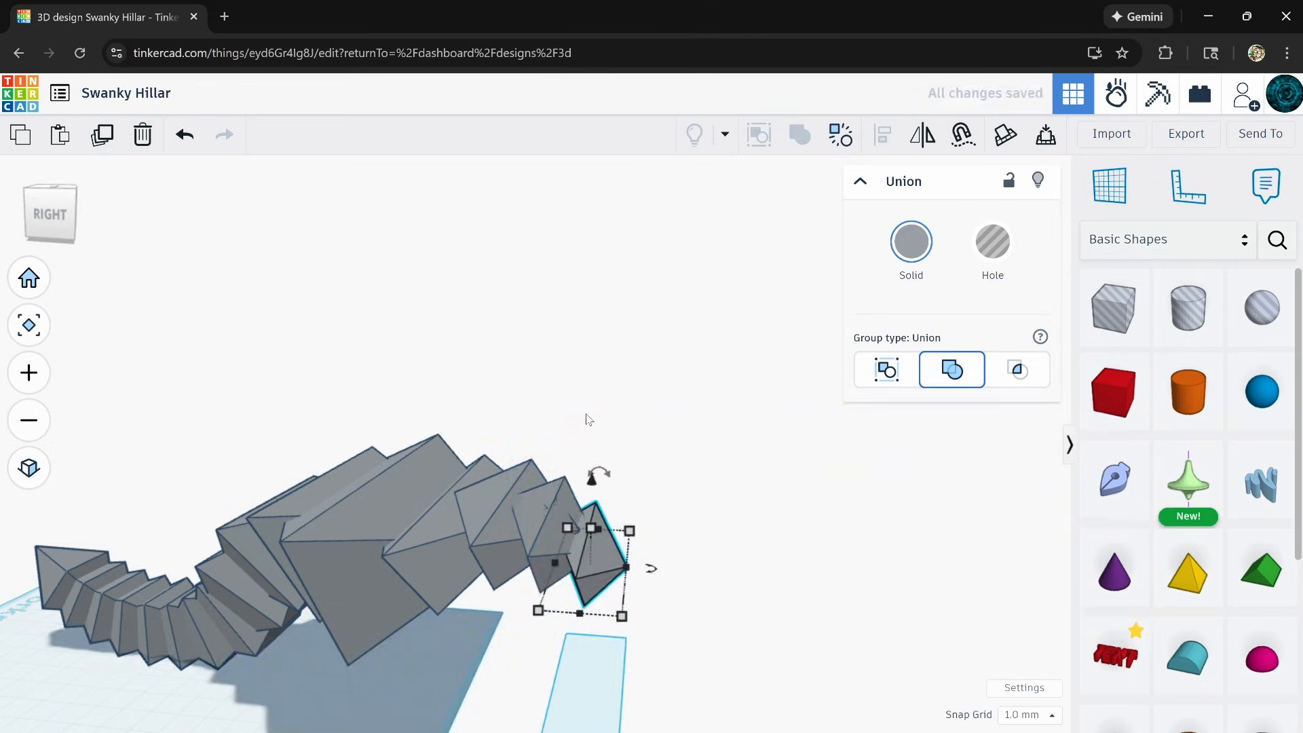
Delete the four smaller end segments beyond the largest segment of the body.
mouse_move(679, 556)
right_down()
mouse_move(645, 610)
mouse_move(489, 596)
mouse_move(421, 670)
mouse_move(742, 590)
mouse_move(744, 521)
mouse_move(728, 555)
mouse_move(742, 594)
mouse_move(692, 548)
right_up()
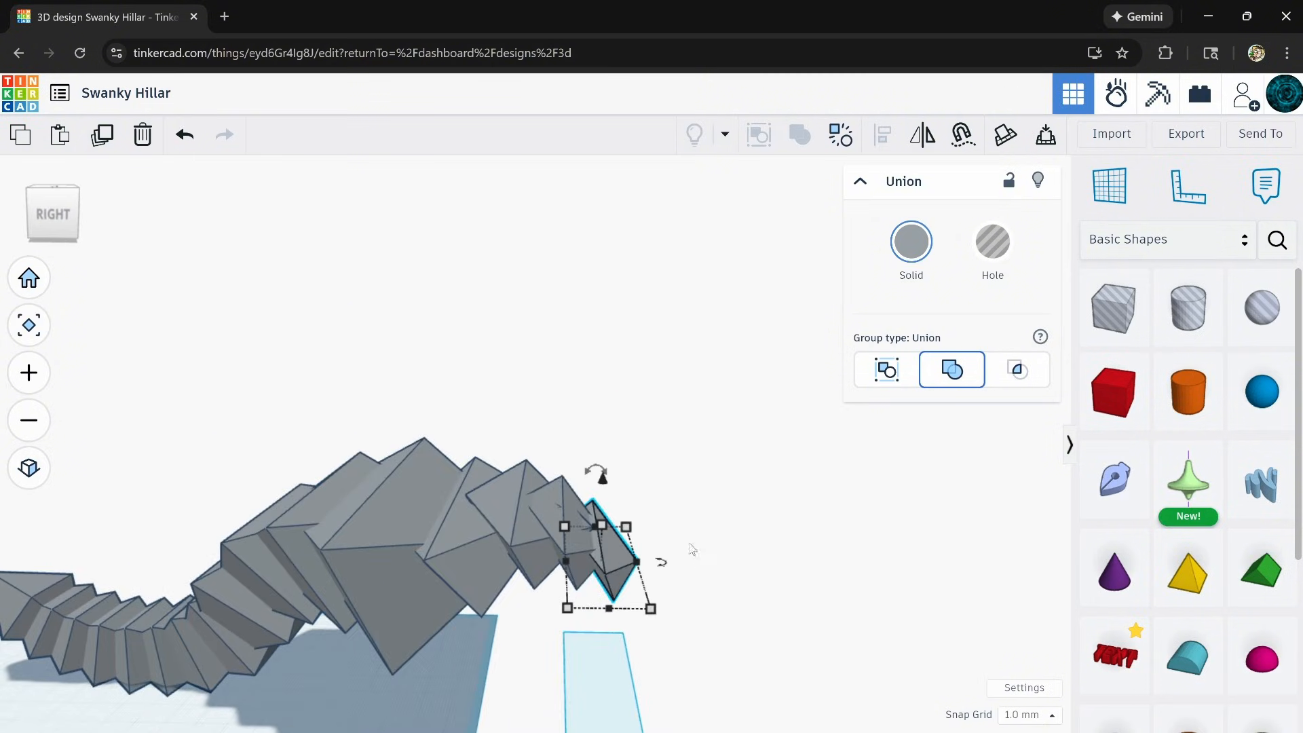
shift+click(497, 497)
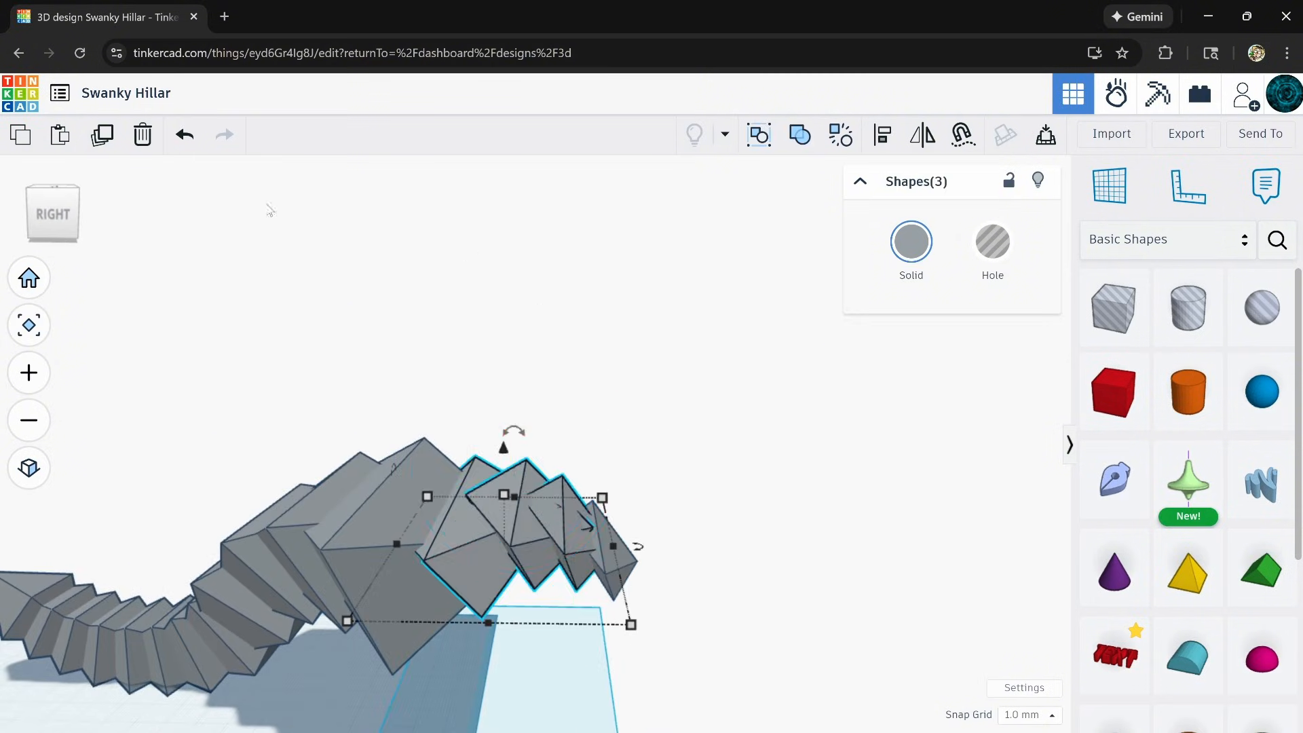
click(142, 134)
right_drag(349, 314, 613, 566)
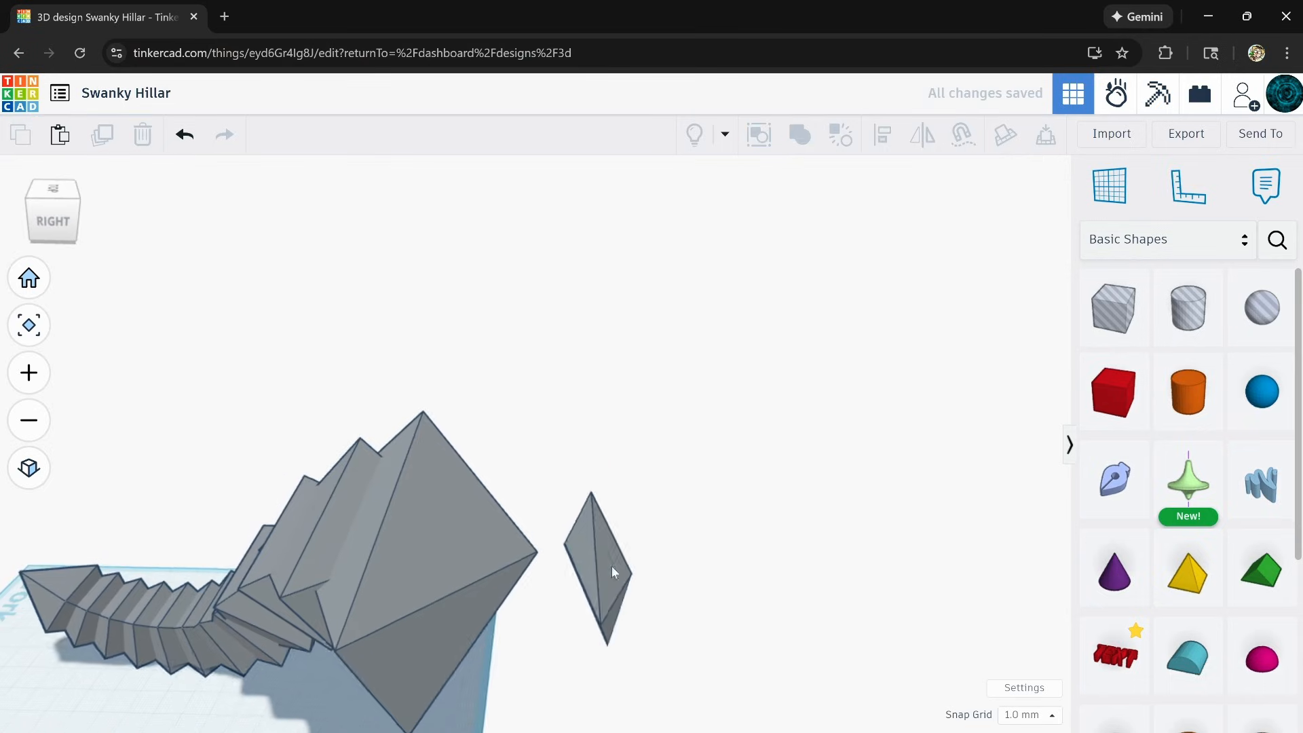
click(653, 606)
click(140, 142)
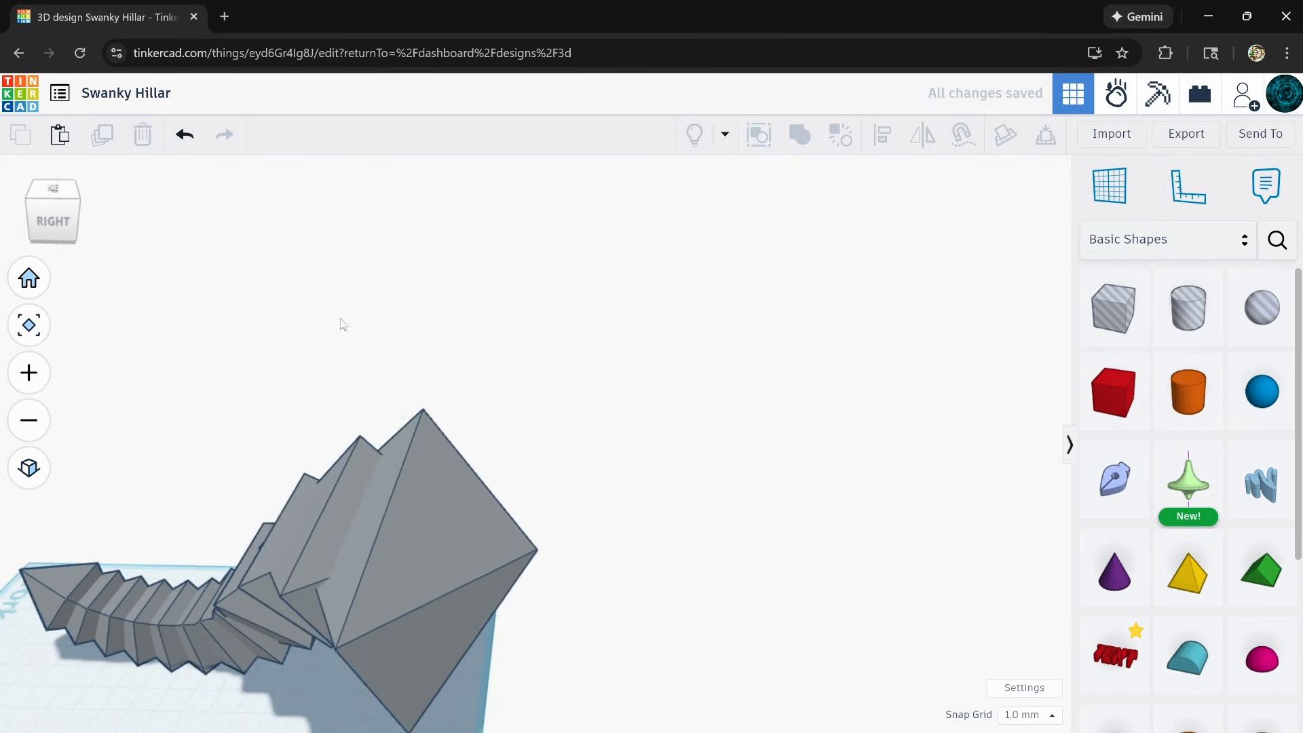
Duplicate the large end segment, shift the copy outward and rotate it slightly in the side view.
middle_drag(341, 319, 349, 221)
click(446, 411)
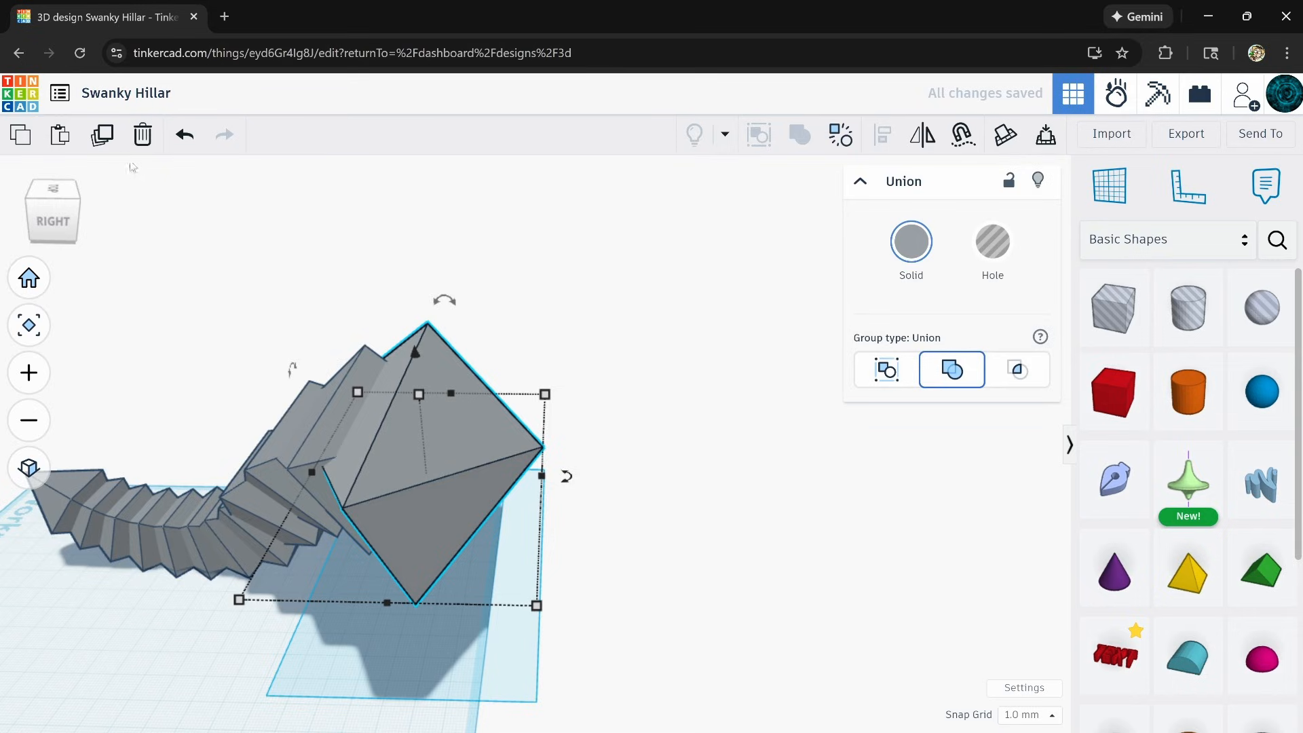
click(103, 136)
drag(480, 468, 510, 468)
drag(479, 309, 511, 255)
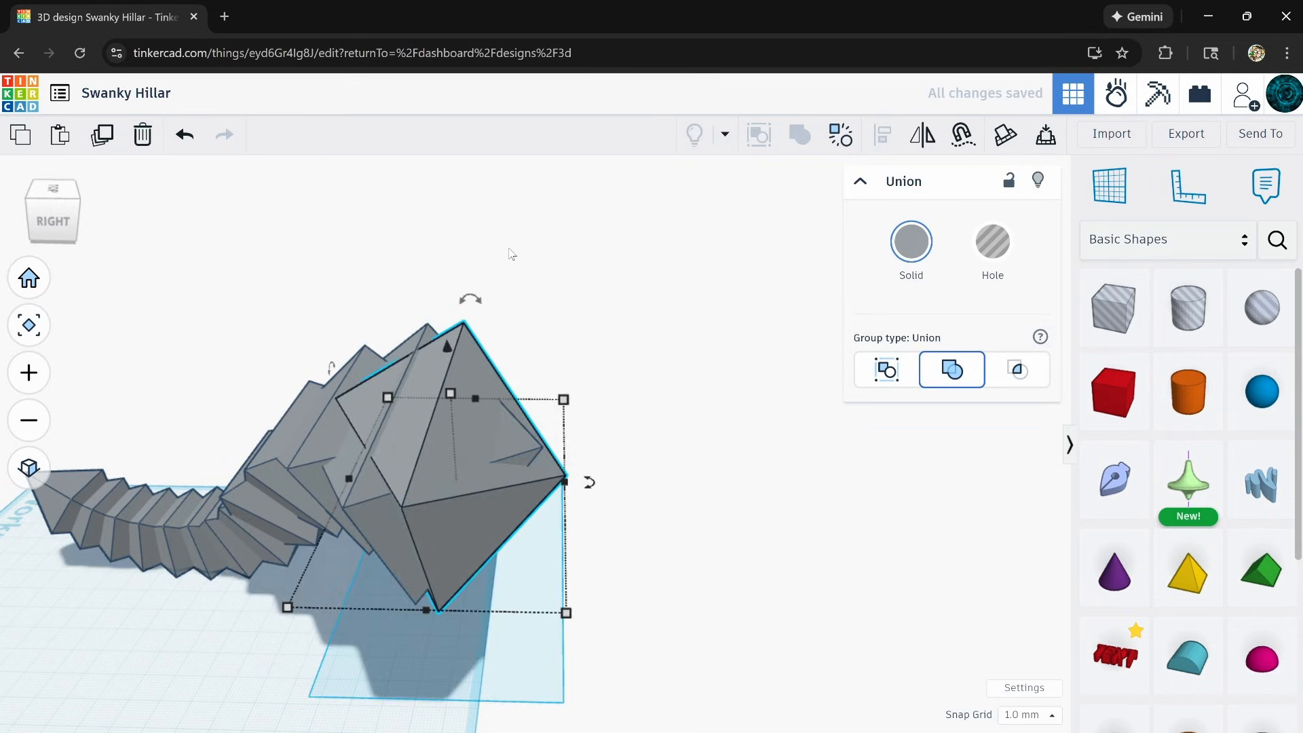
key(Right)
Resize the new end segment's height to 40.27 mm, rotate it slightly and nudge it outward.
mouse_move(558, 416)
right_down()
mouse_move(569, 382)
mouse_move(569, 403)
right_up()
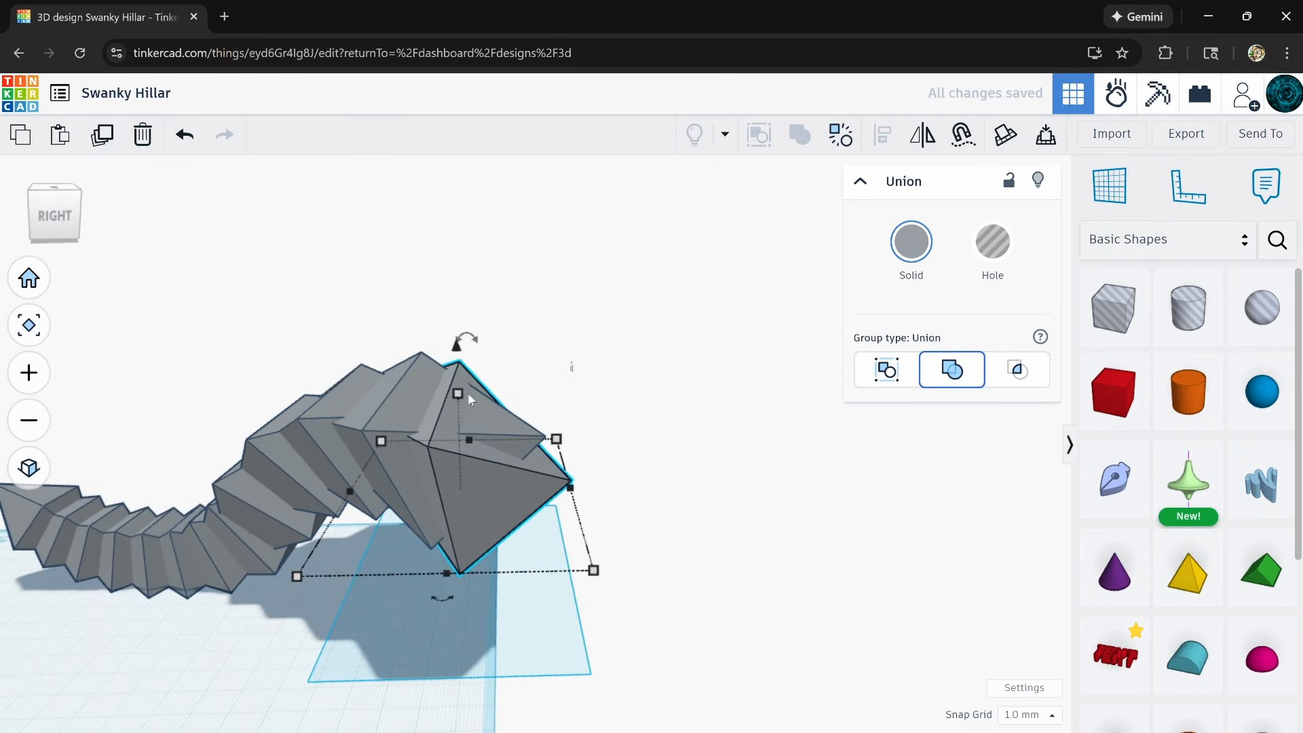
drag(469, 397, 495, 373)
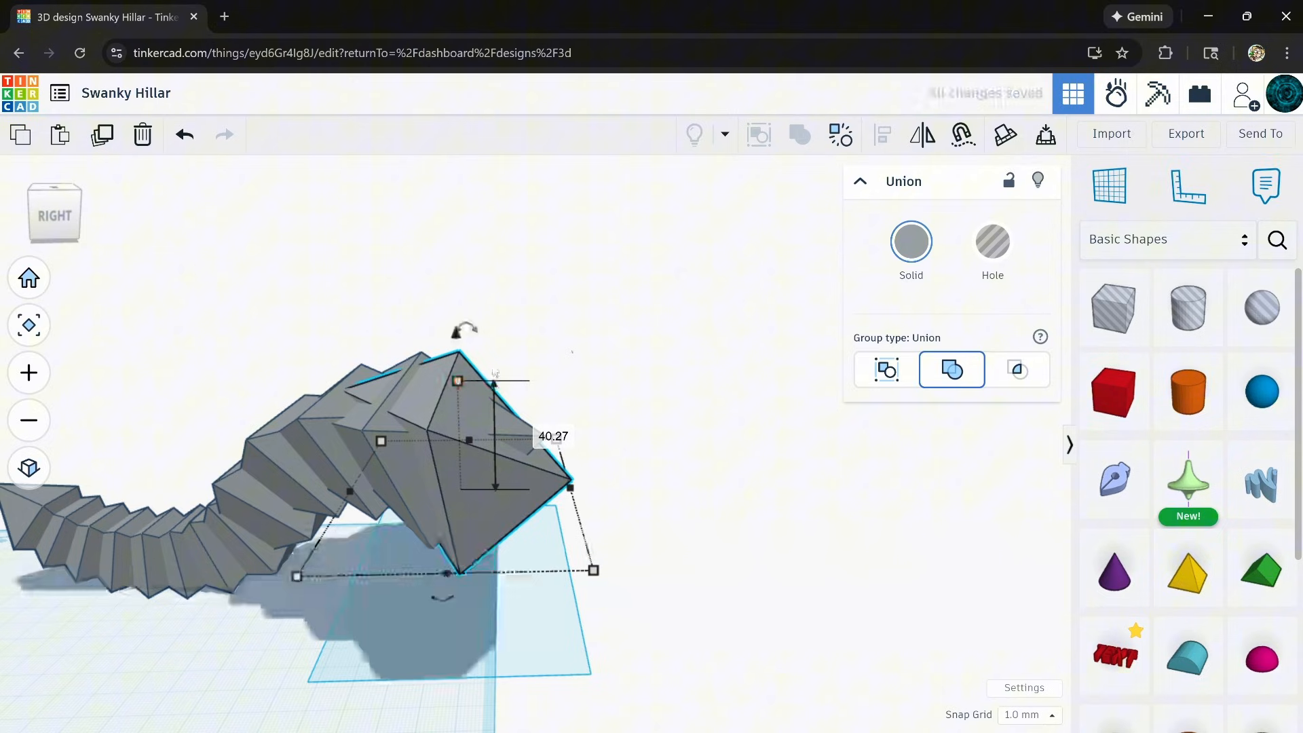
drag(466, 329, 459, 288)
key(Right)
key(Right)
key(Right)
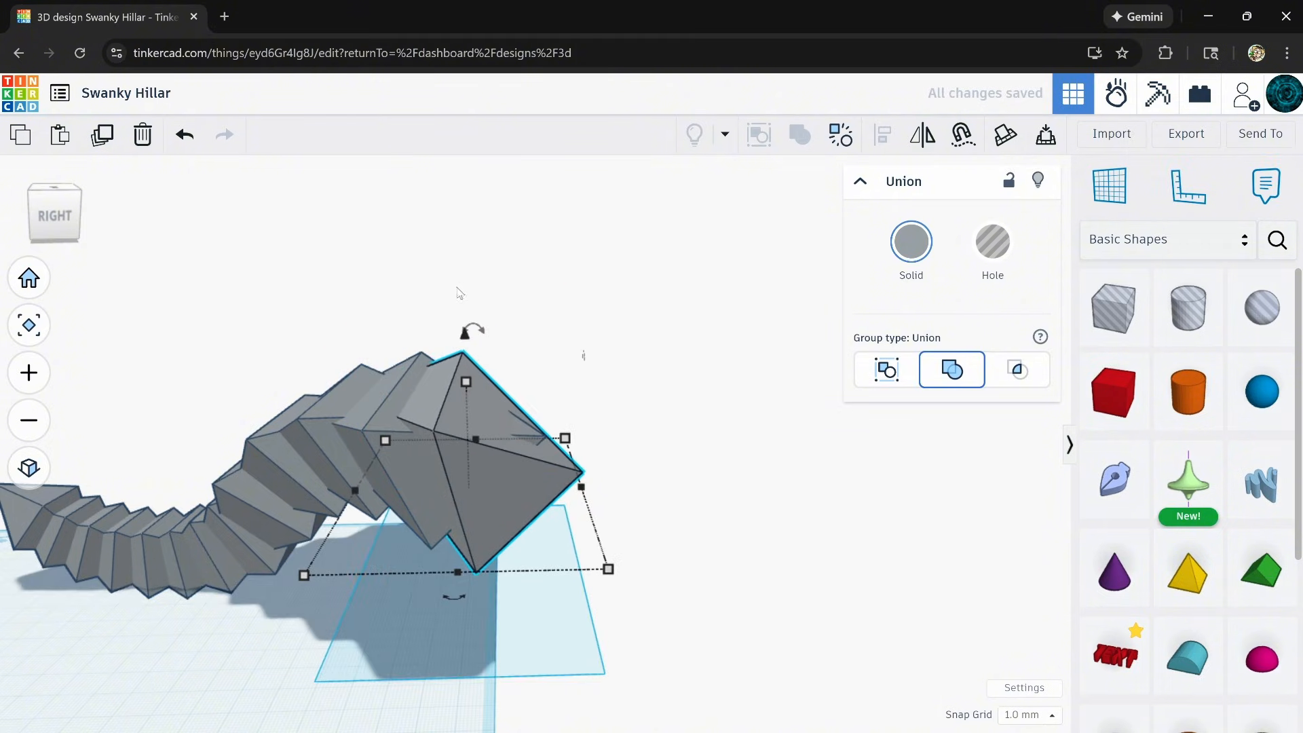
Duplicate the end segment seven times, repeating its offset and rotation so the body curves downward.
click(103, 136)
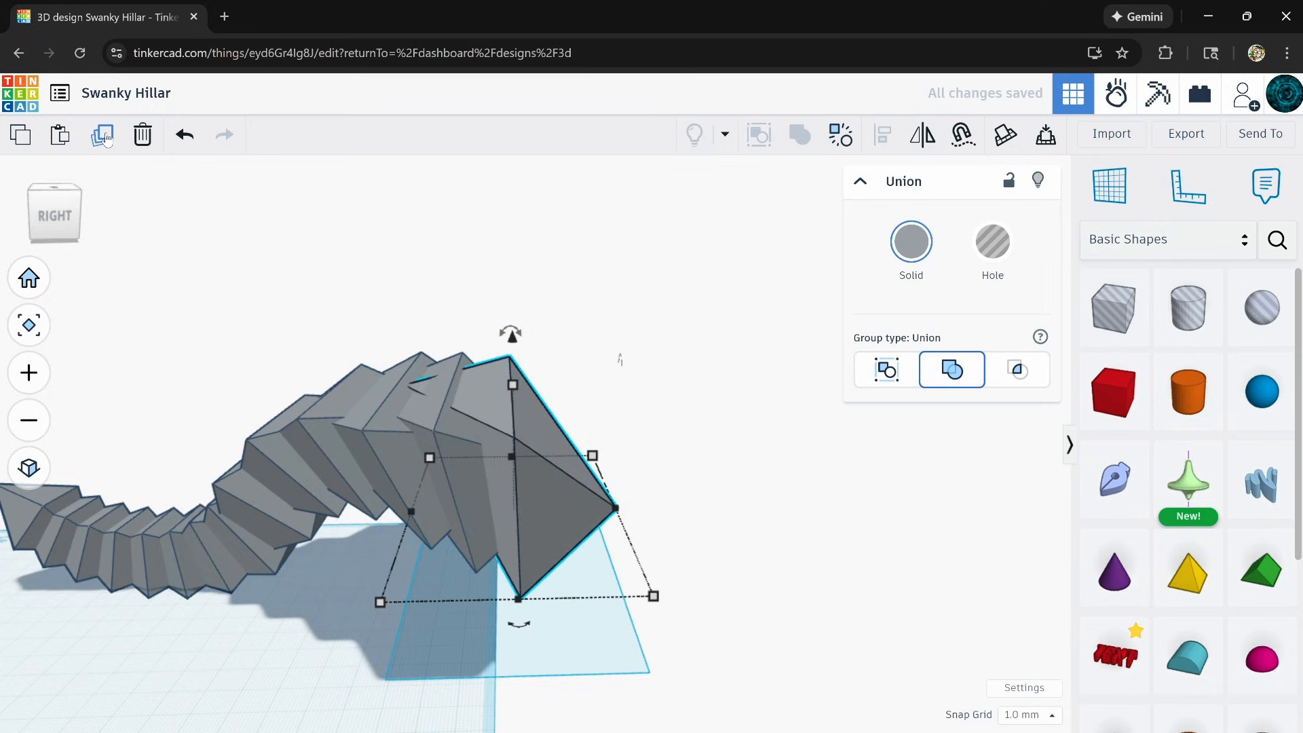
click(103, 136)
click(103, 136)
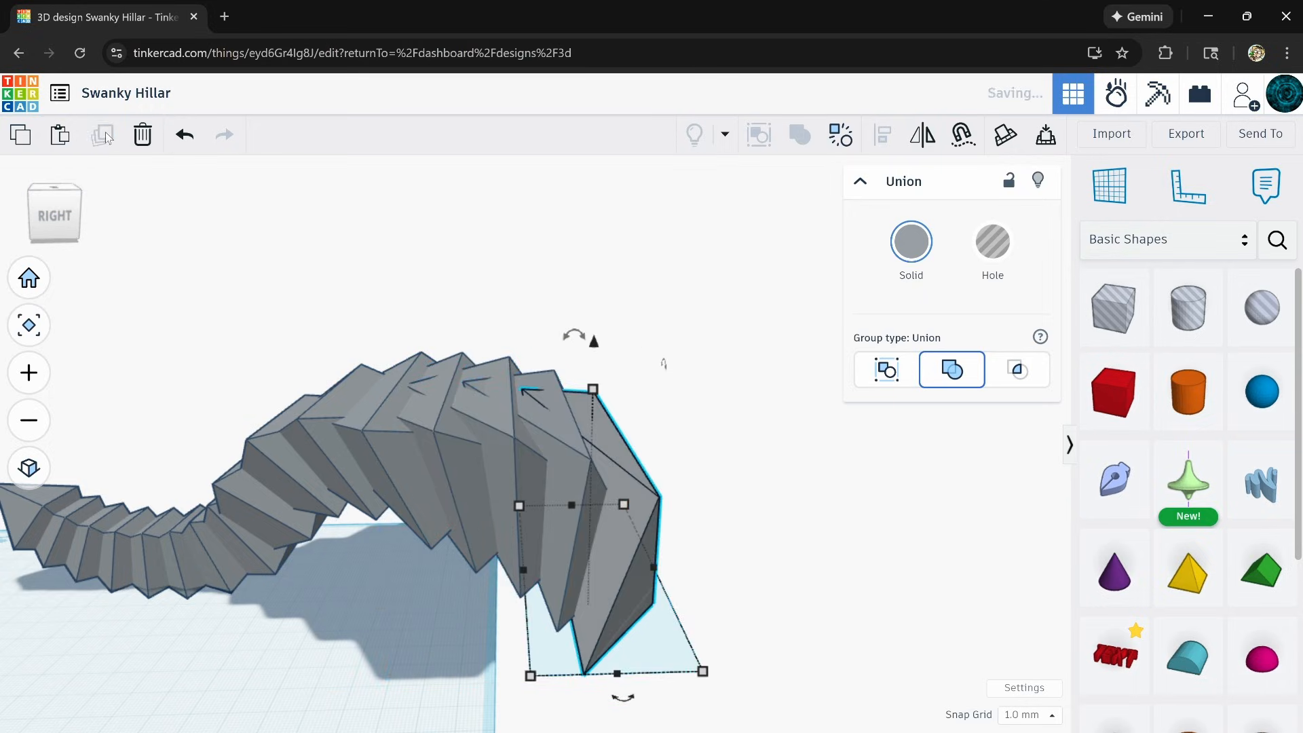
click(104, 136)
click(106, 137)
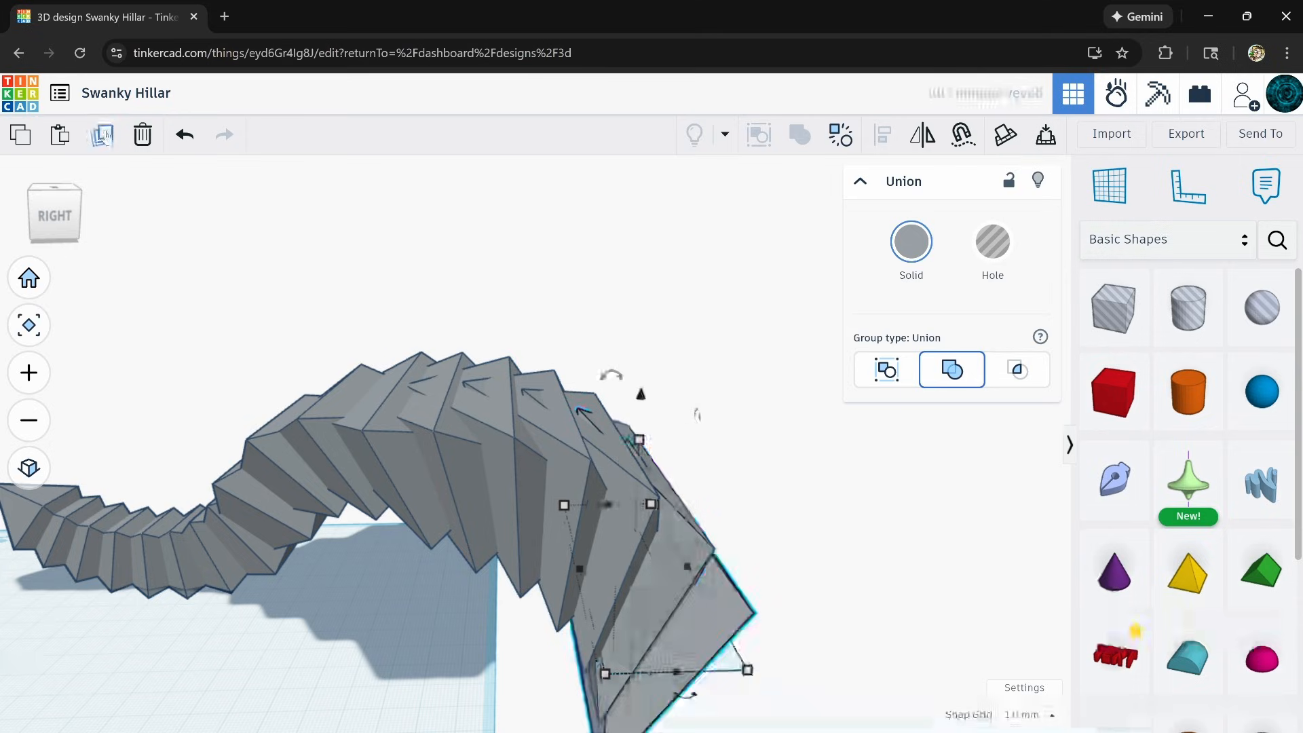
click(105, 137)
click(105, 137)
Select all segments of the curved body, excluding the sphere, and rotate them together by 147° in the side view.
middle_drag(290, 425, 55, 330)
right_drag(55, 329, 511, 487)
scroll(511, 487, down, 5)
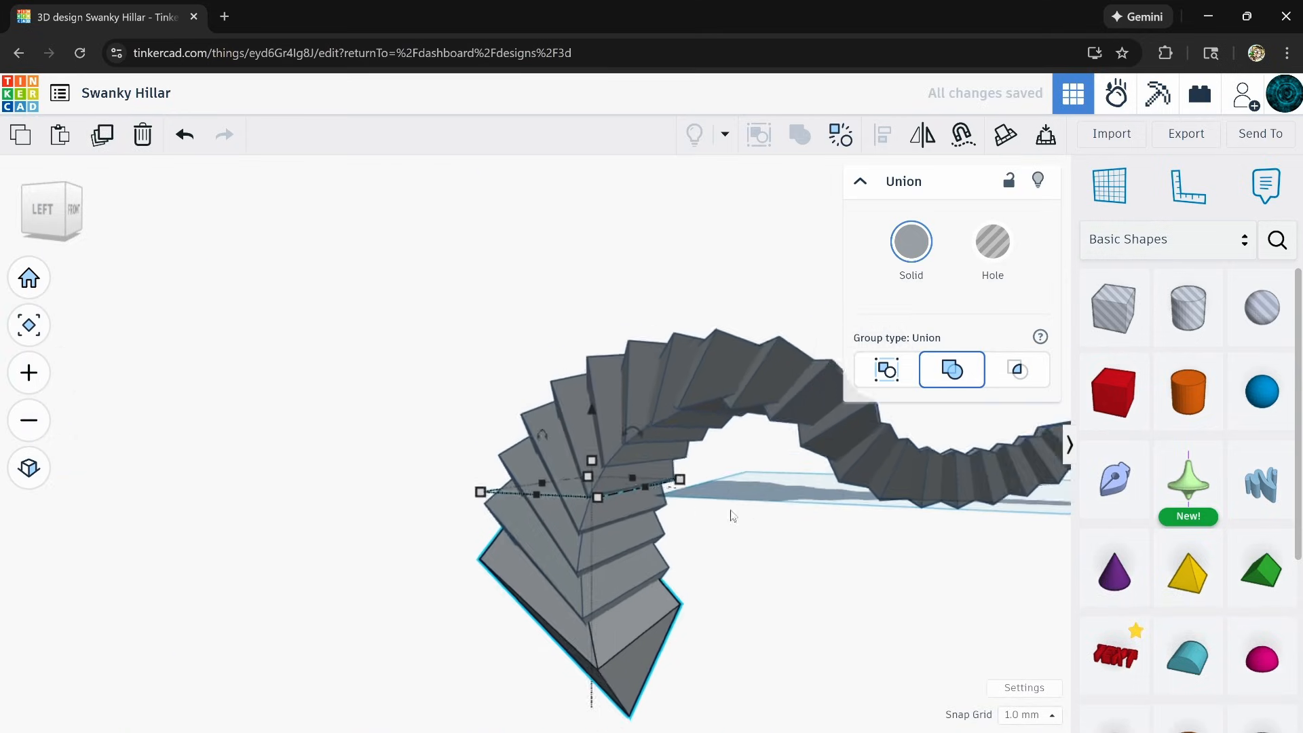
right_drag(561, 593, 639, 516)
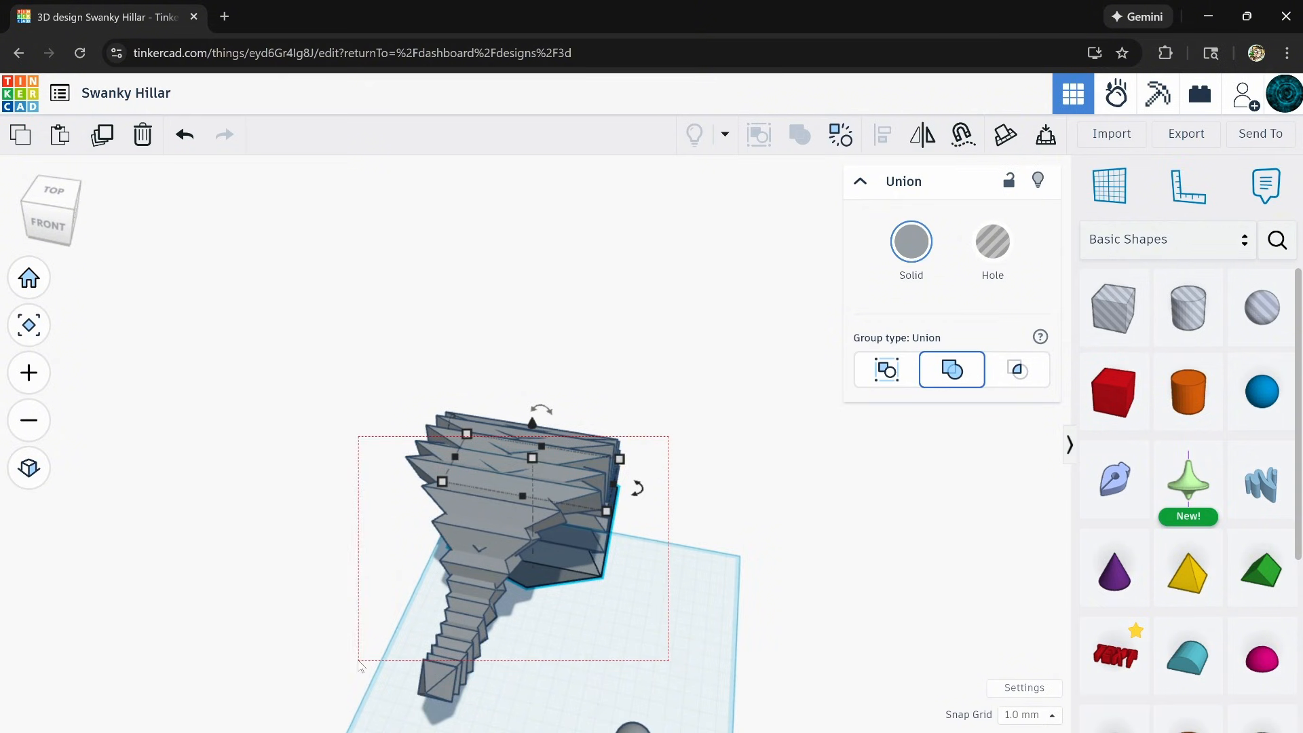
drag(360, 665, 359, 668)
right_drag(564, 544, 452, 425)
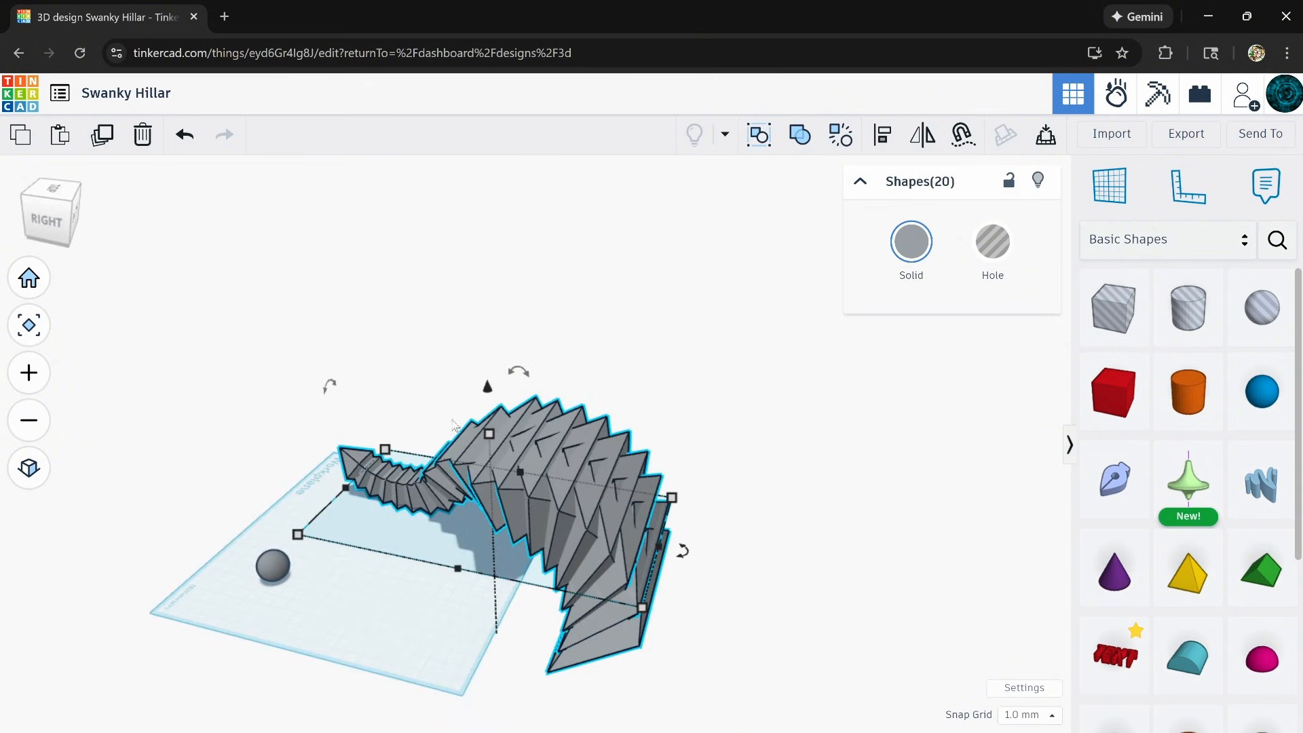
drag(524, 358, 378, 257)
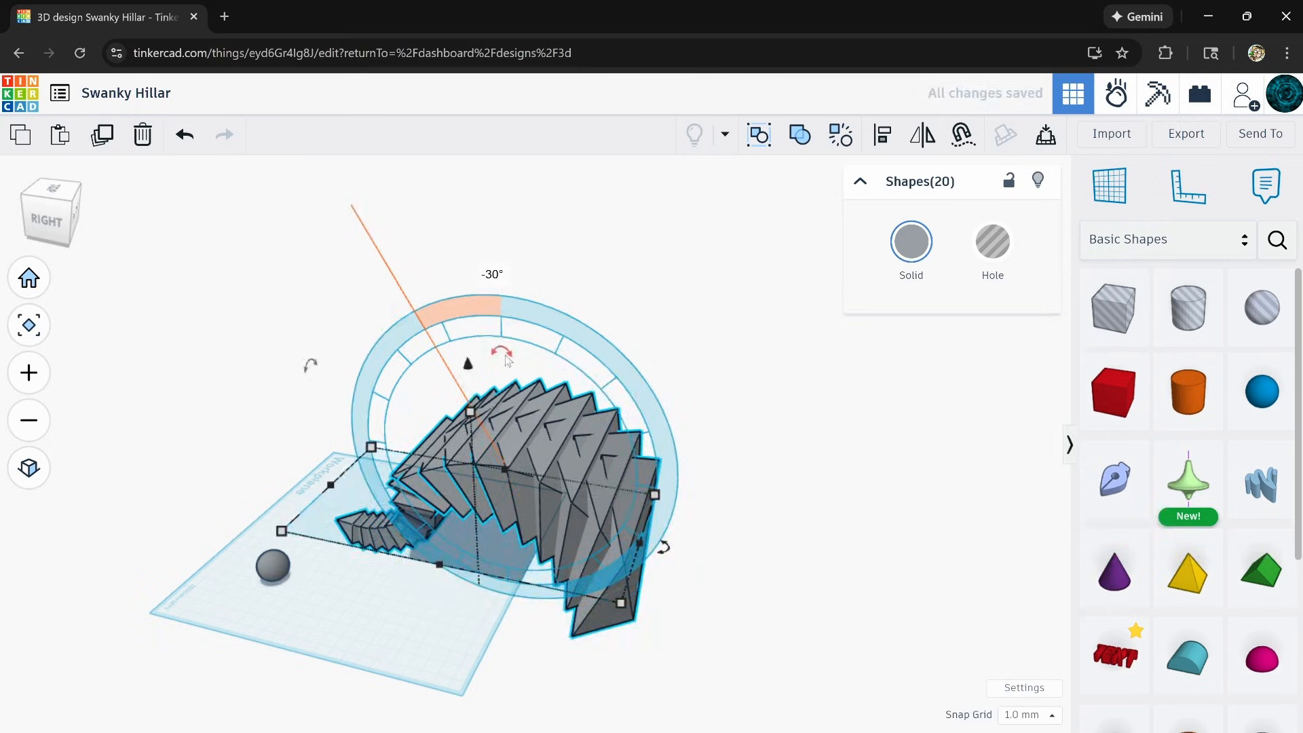
drag(508, 360, 611, 628)
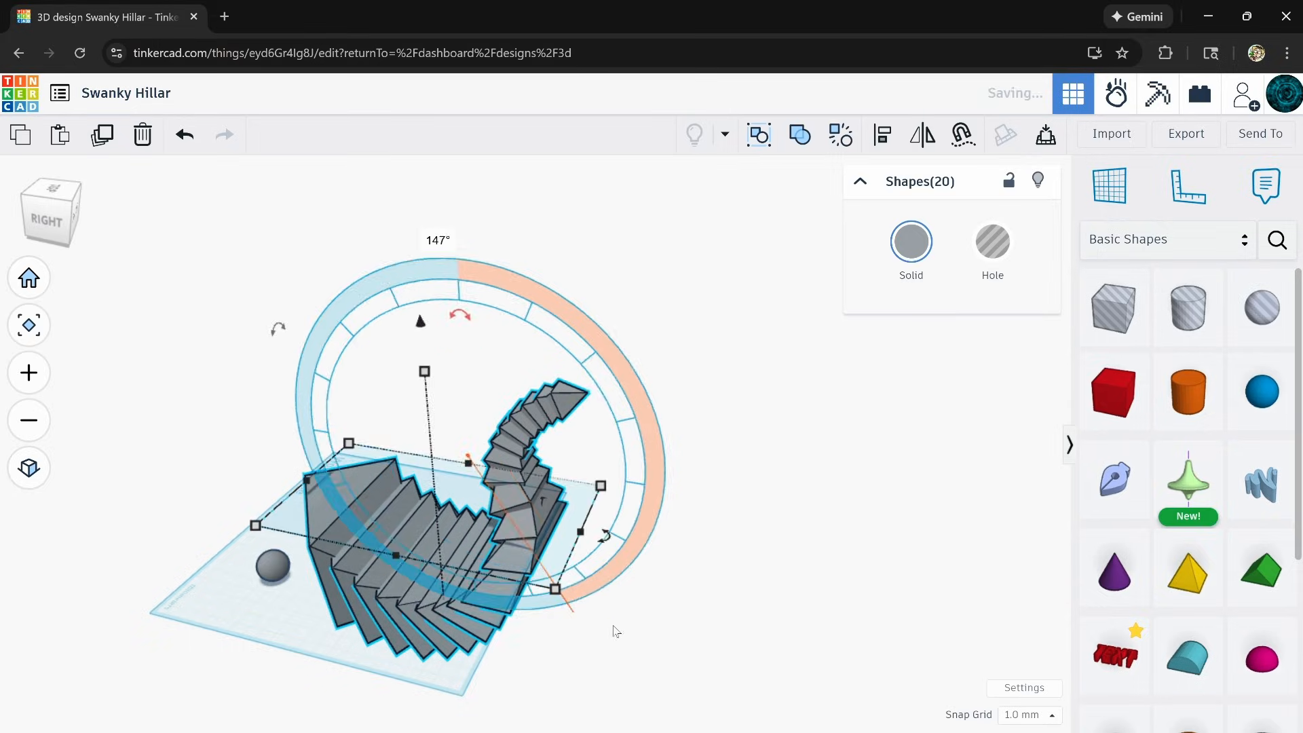
Raise the rotated body and shift it about 33 mm along the workplane, and move the sphere off the workplane.
drag(425, 368, 423, 252)
drag(444, 475, 427, 497)
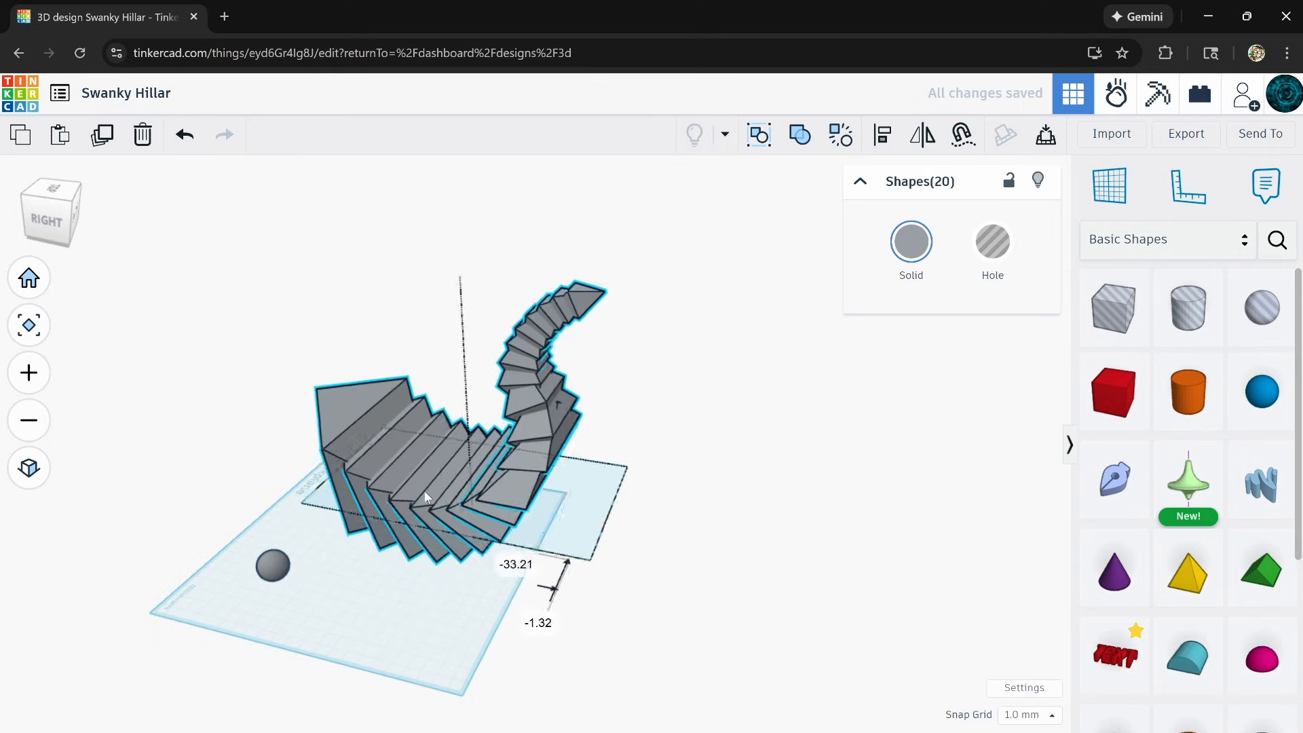
right_drag(427, 498, 582, 568)
drag(364, 687, 808, 689)
Duplicate the small tip segment, move the copy clear of the body and drop it onto the workplane.
click(497, 314)
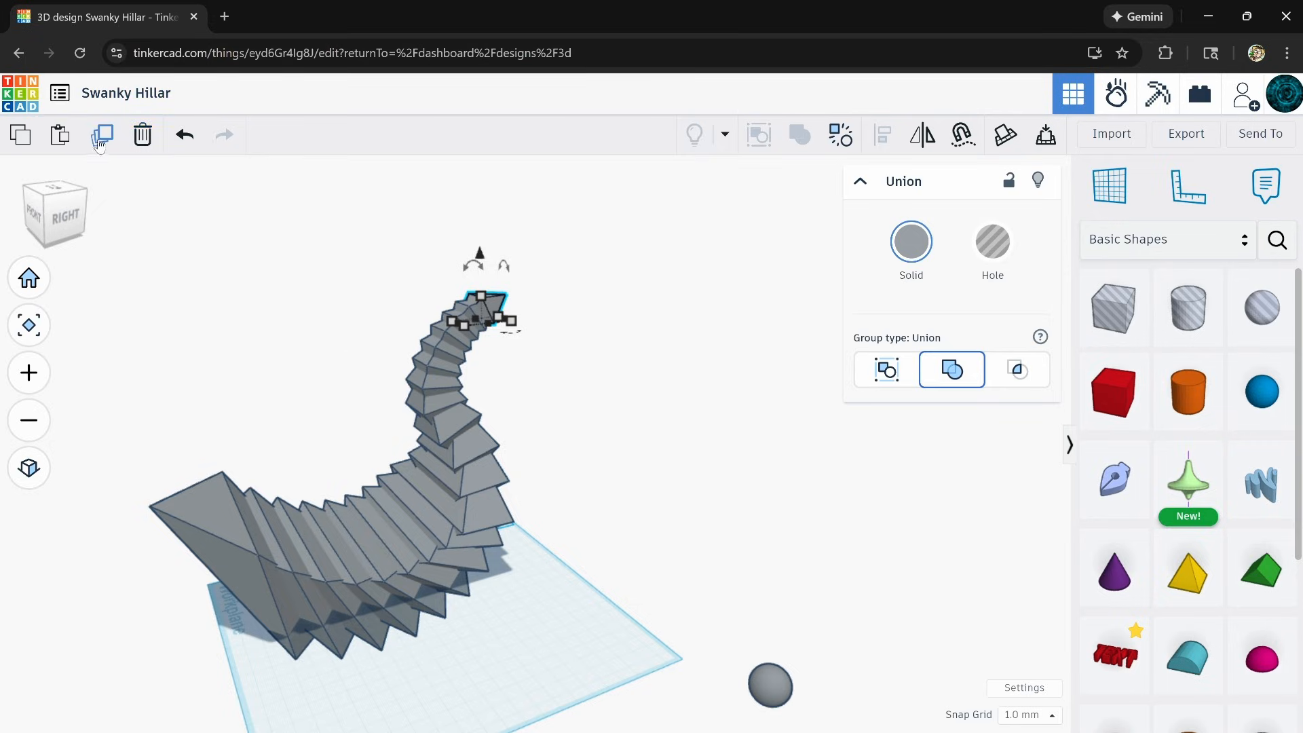
click(103, 136)
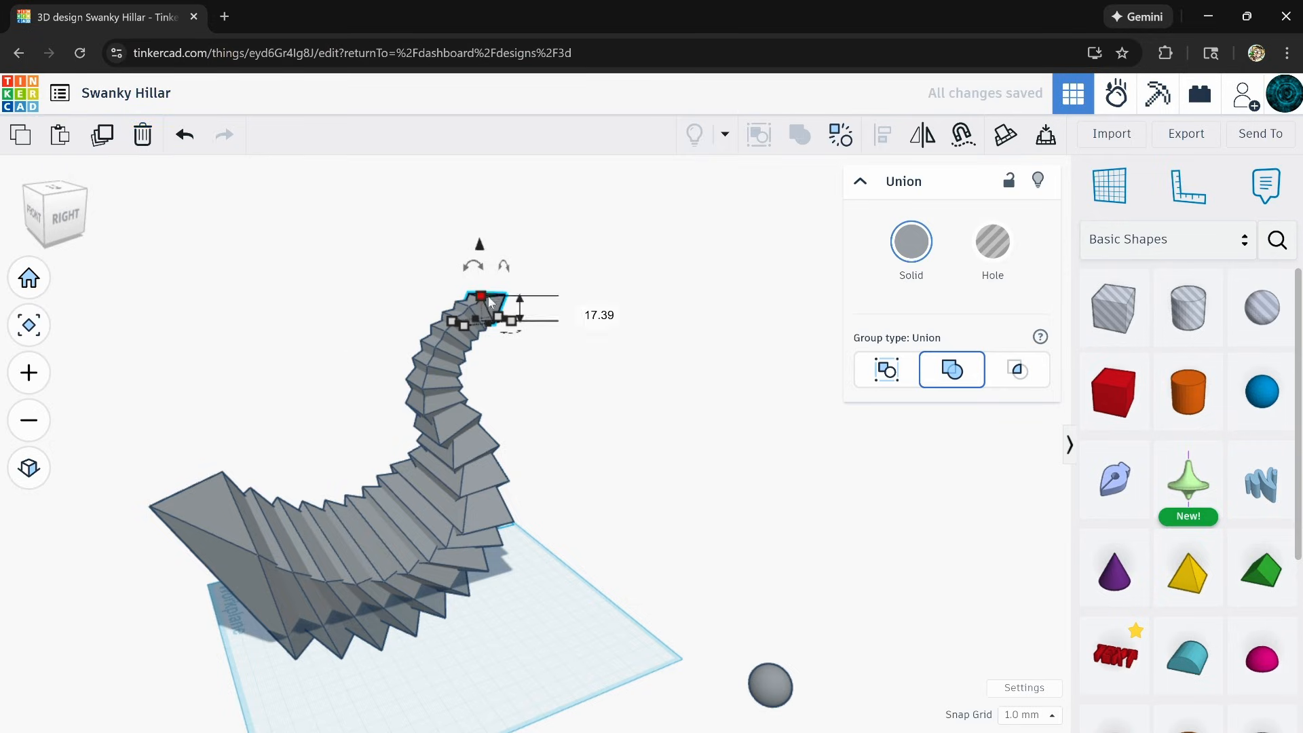
drag(498, 307, 436, 372)
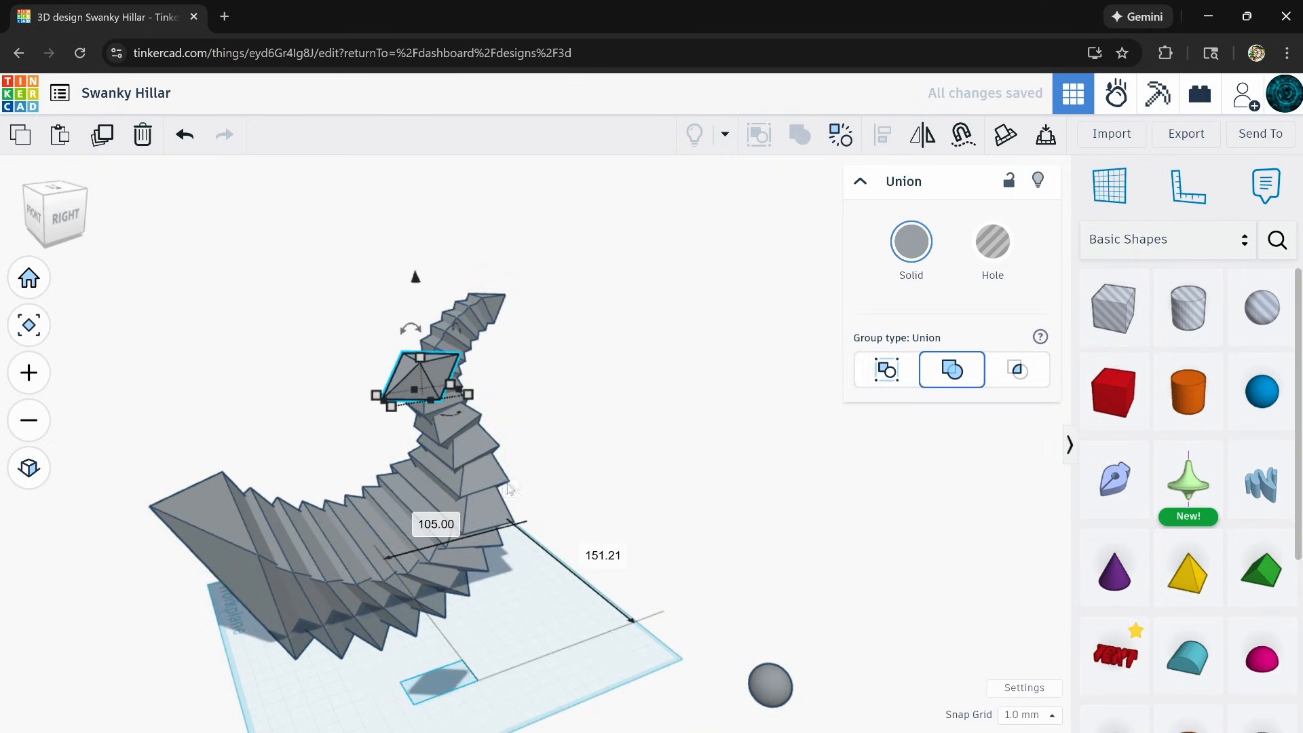
right_drag(436, 372, 584, 380)
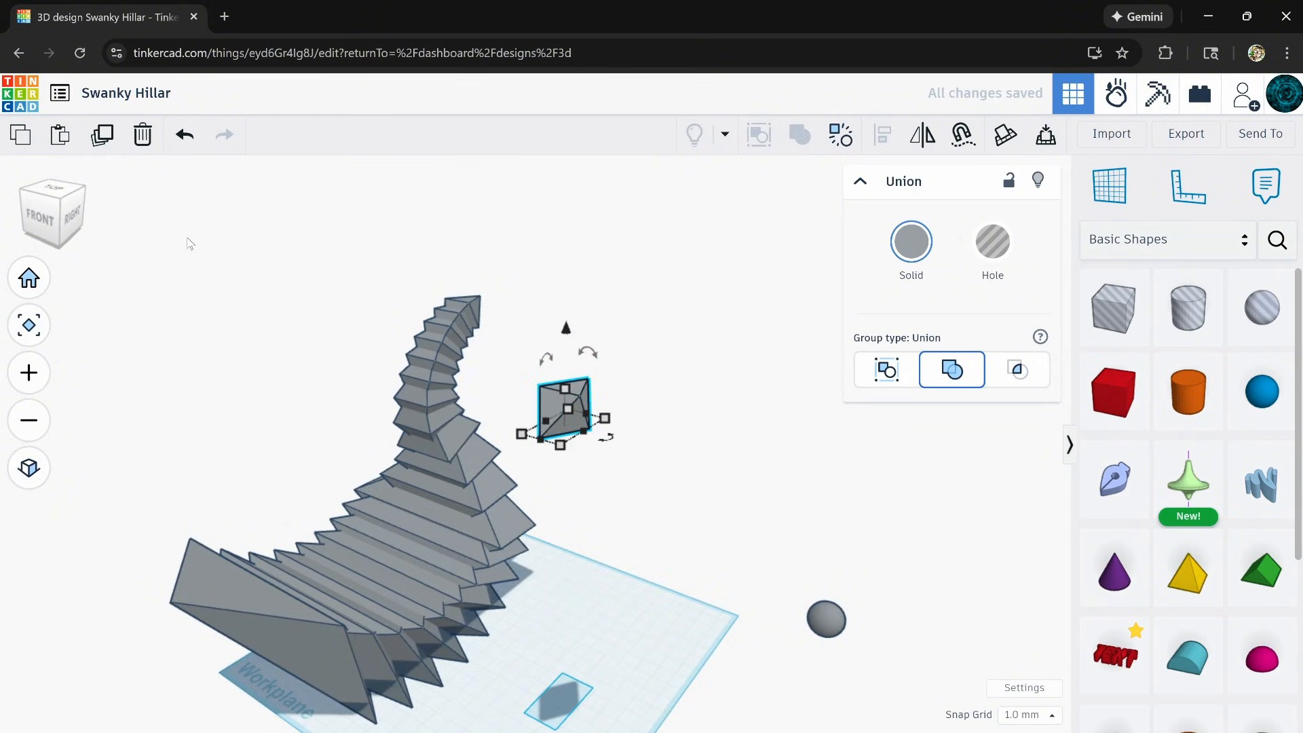
key(d)
Try pulling one wide segment out of the middle of the body and undo the move.
right_drag(498, 602, 547, 605)
scroll(499, 507, down, 2)
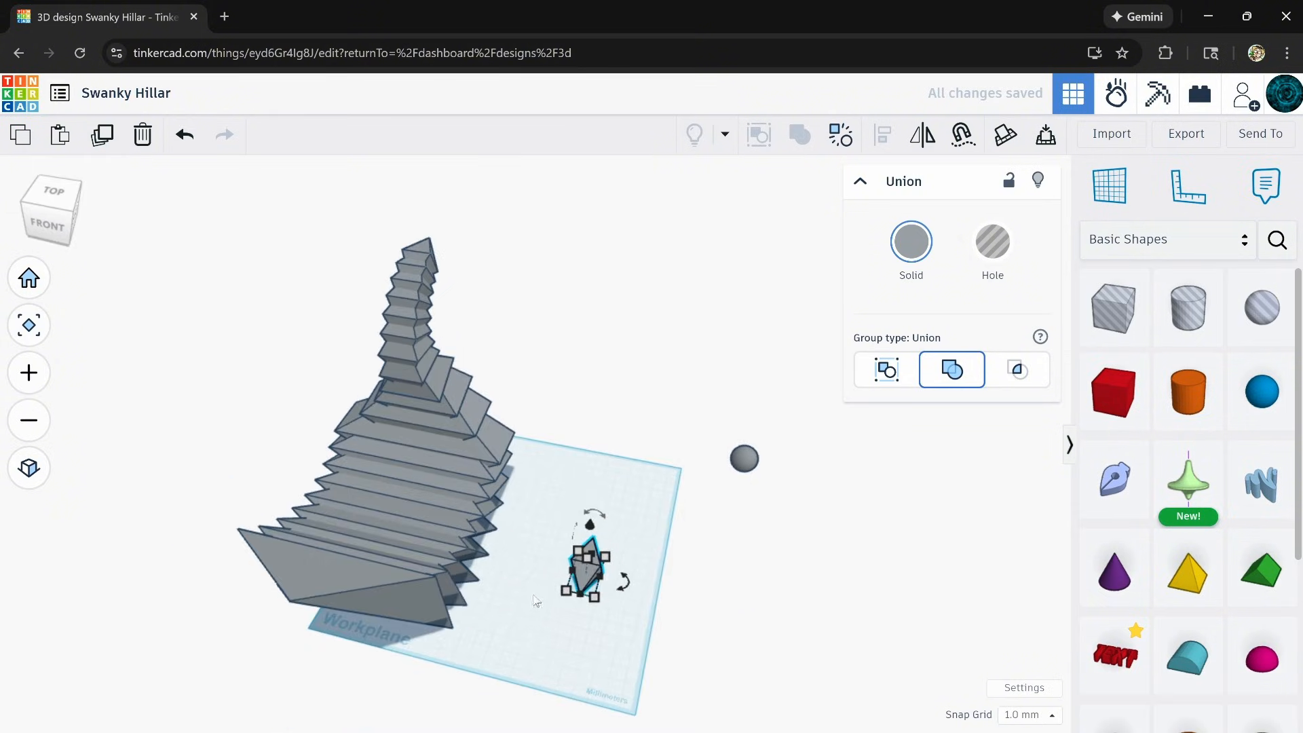
middle_drag(531, 601, 476, 577)
scroll(453, 500, up, 2)
click(442, 432)
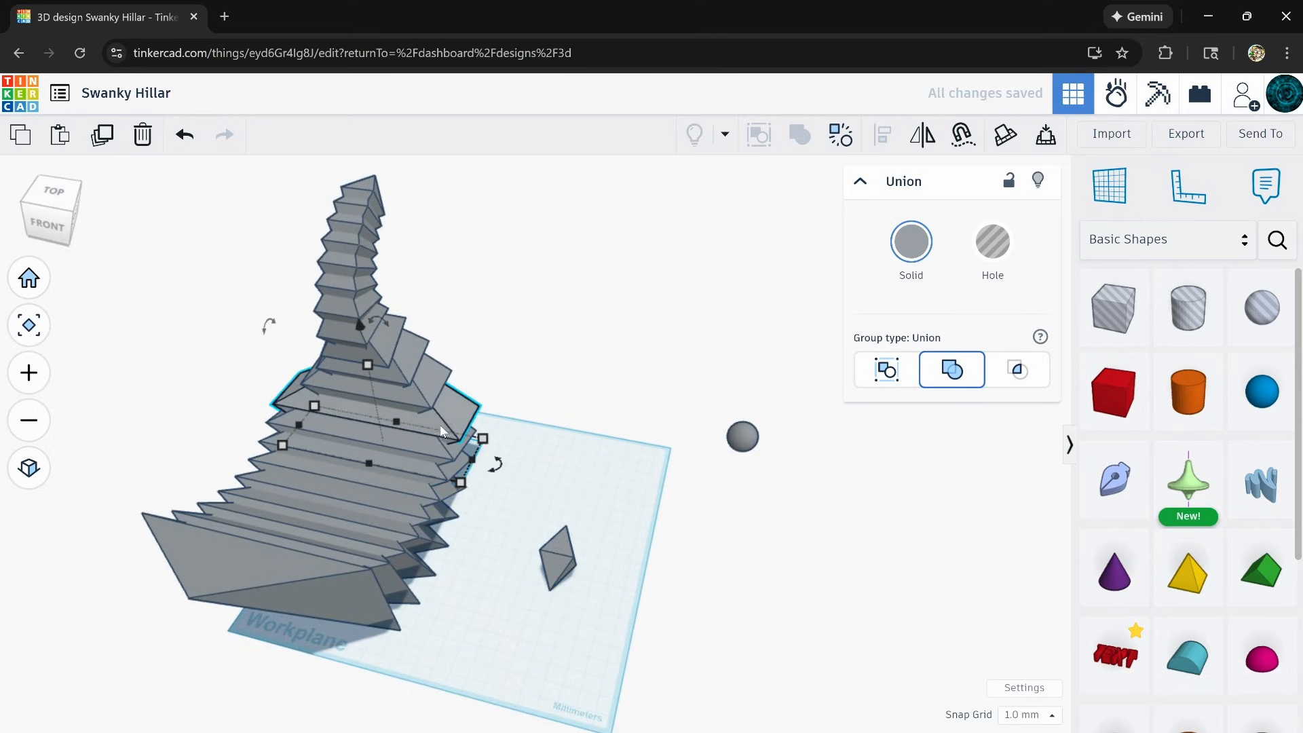
drag(424, 428, 576, 328)
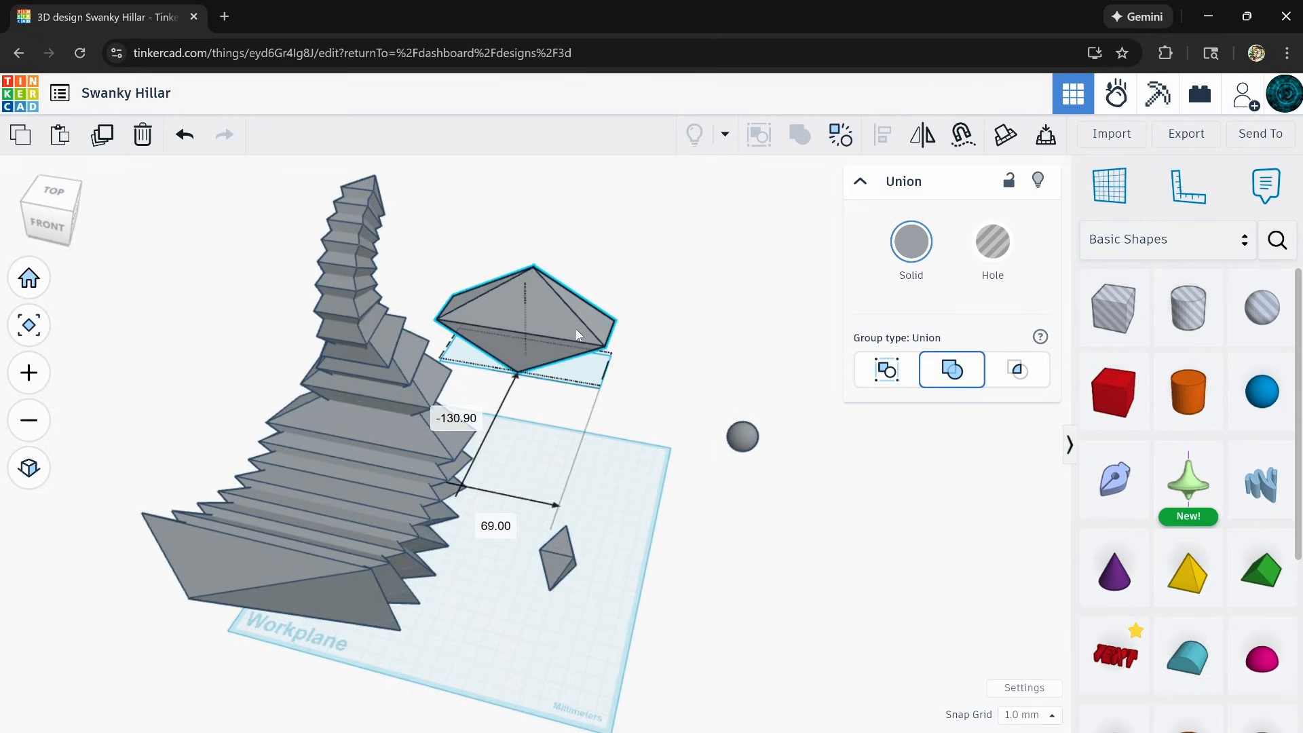
right_drag(565, 448, 191, 166)
click(185, 135)
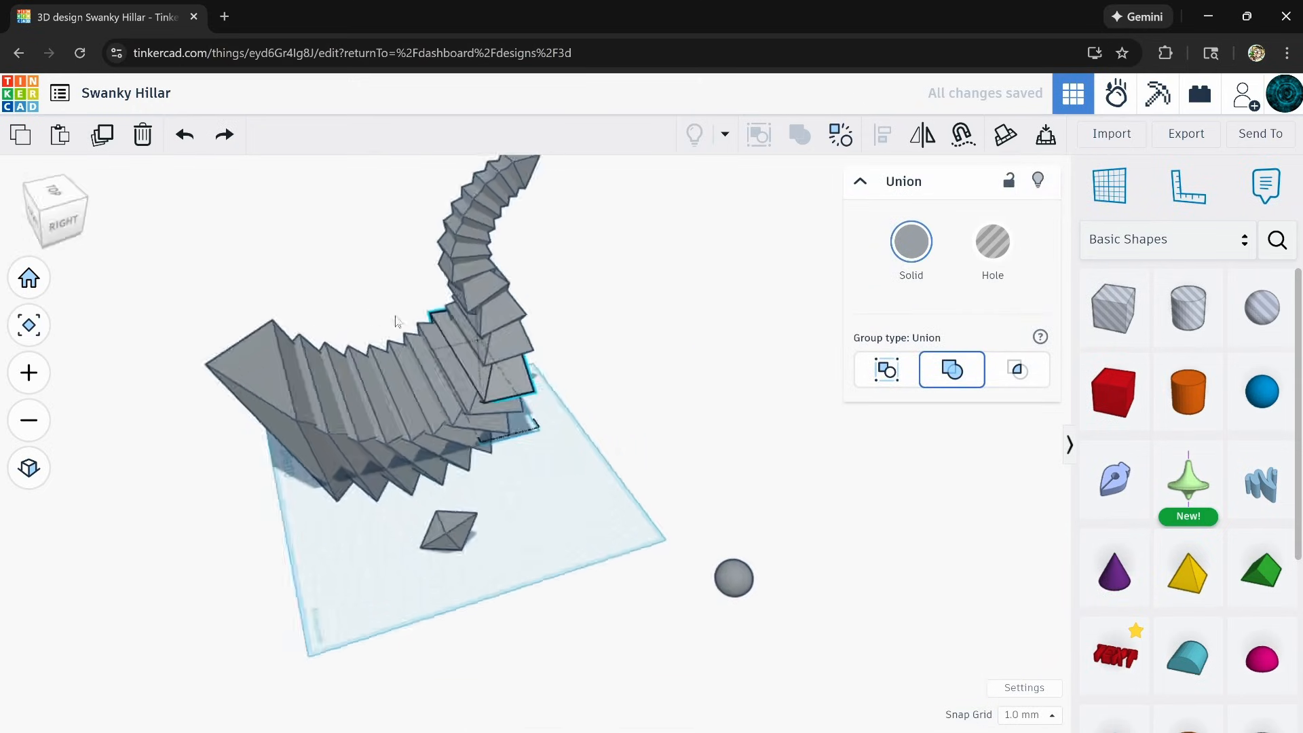
Narrow the selected wide segment in the middle of the body slightly from its outer side.
right_drag(393, 320, 475, 467)
scroll(475, 467, up, 2)
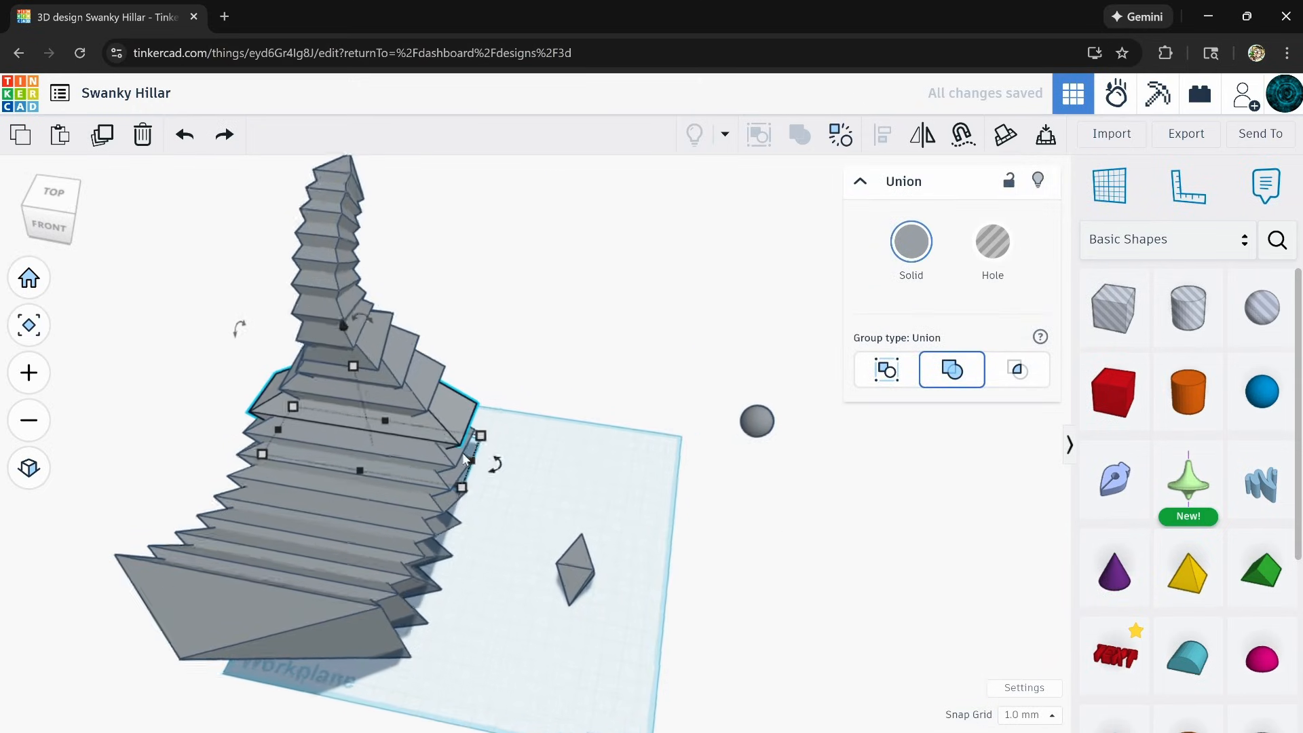
drag(475, 467, 451, 466)
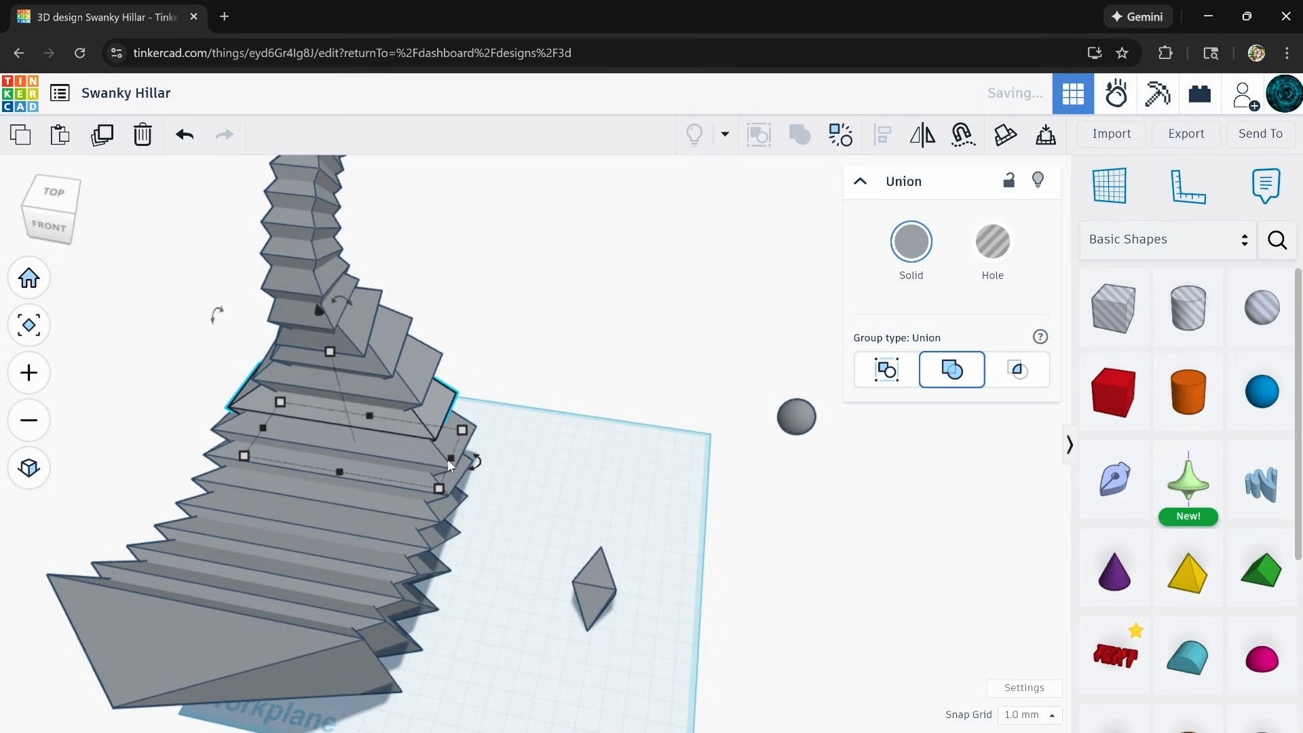
Rotate the small loose segment upright and place a copy beside the body, leaving a spare off the workplane.
click(522, 493)
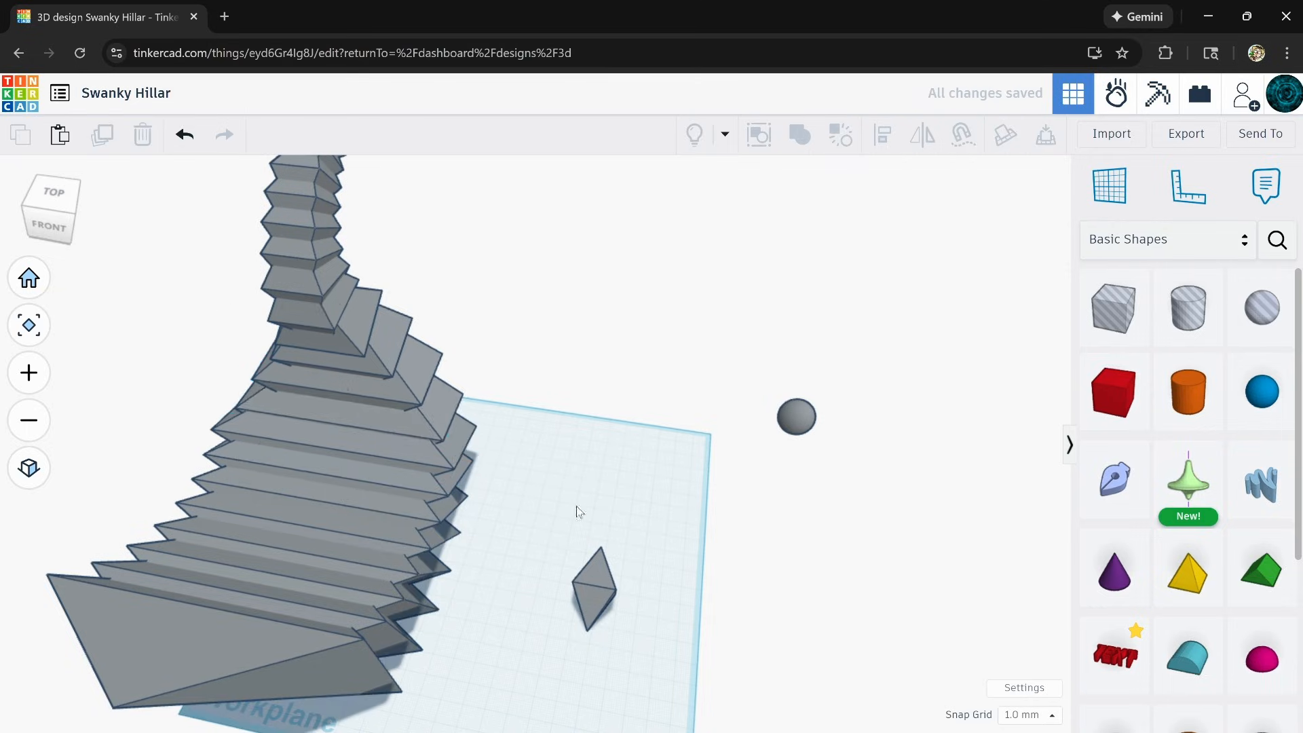
right_drag(523, 493, 519, 518)
right_drag(570, 535, 443, 523)
click(443, 523)
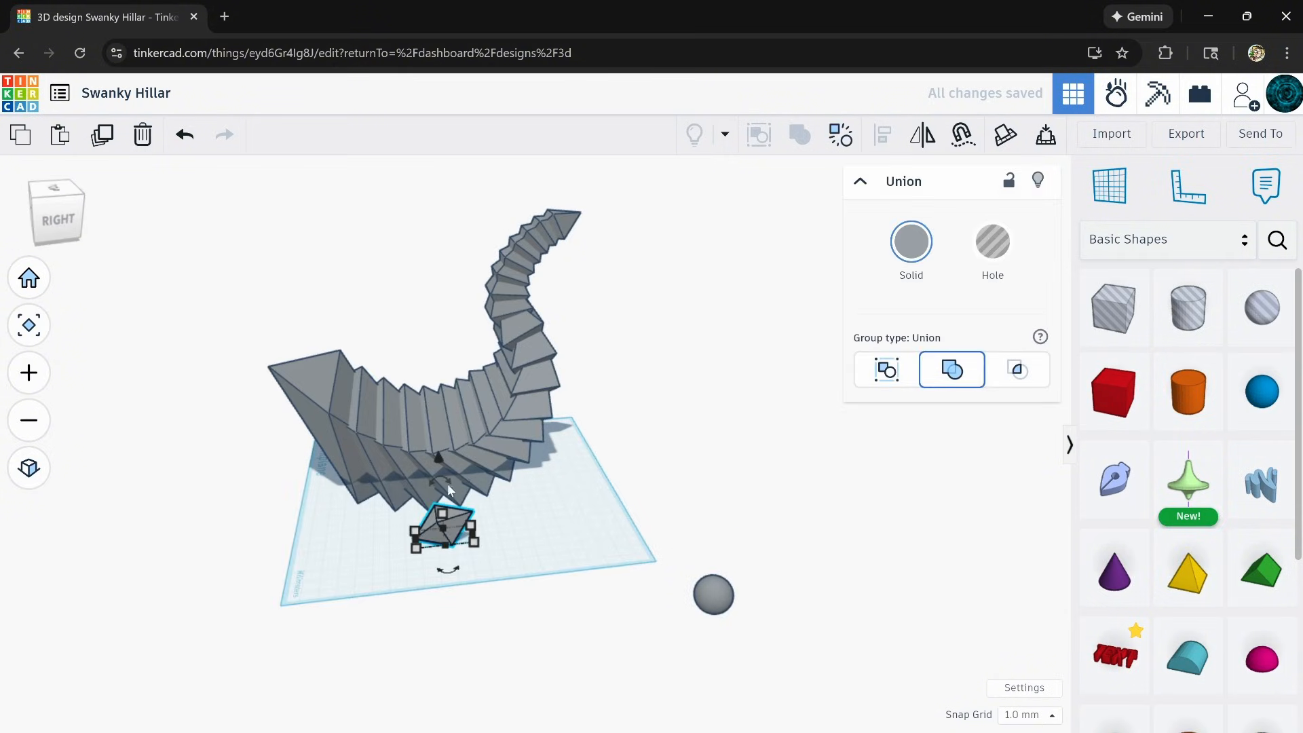
drag(440, 479, 389, 495)
right_drag(396, 537, 445, 551)
scroll(450, 555, up, 5)
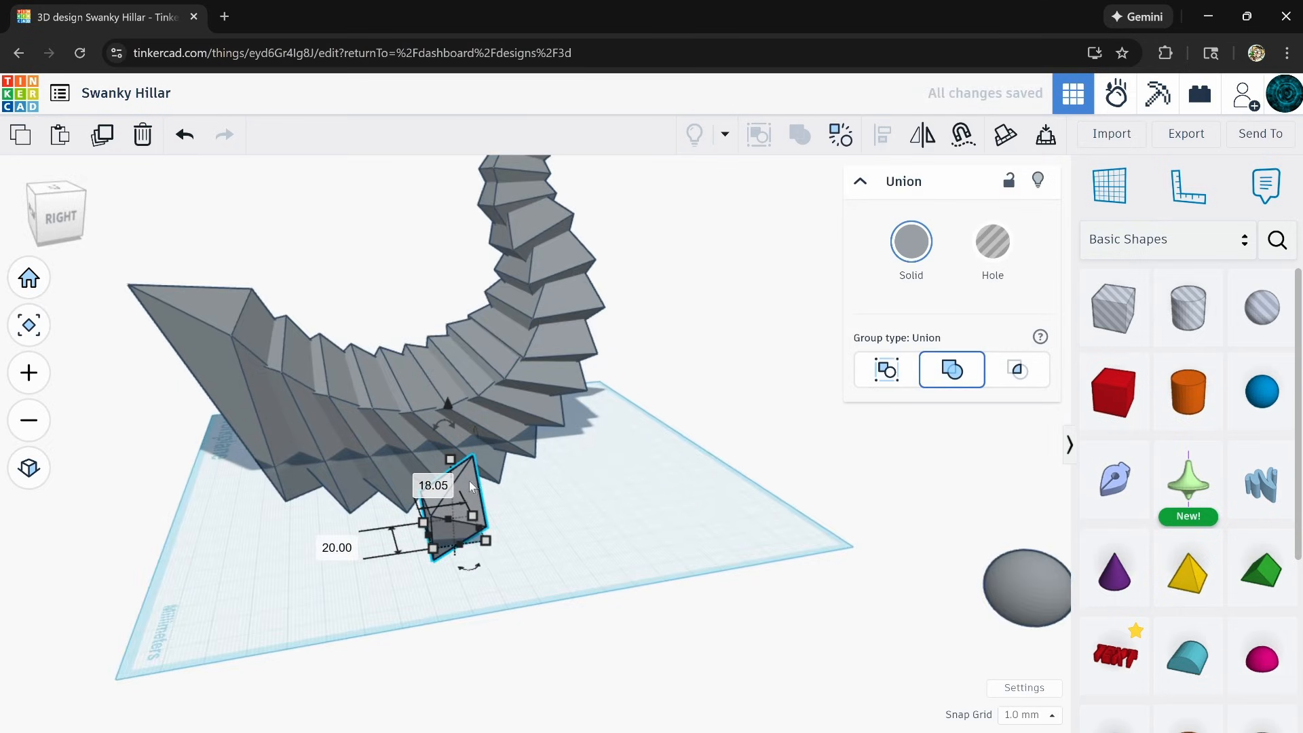
drag(470, 480, 419, 503)
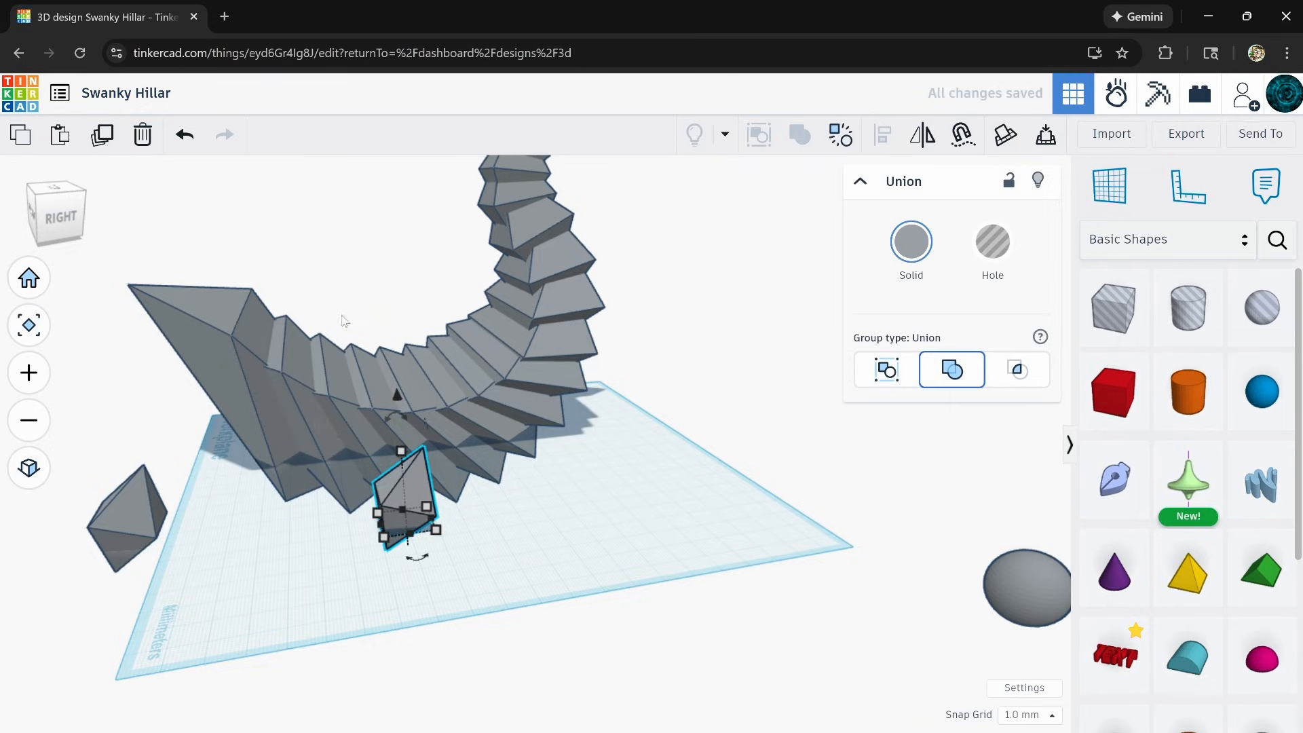
Stack raised copies of the segment into a short column and tilt the uppermost copies outward to form the leg's bend.
drag(397, 394, 397, 373)
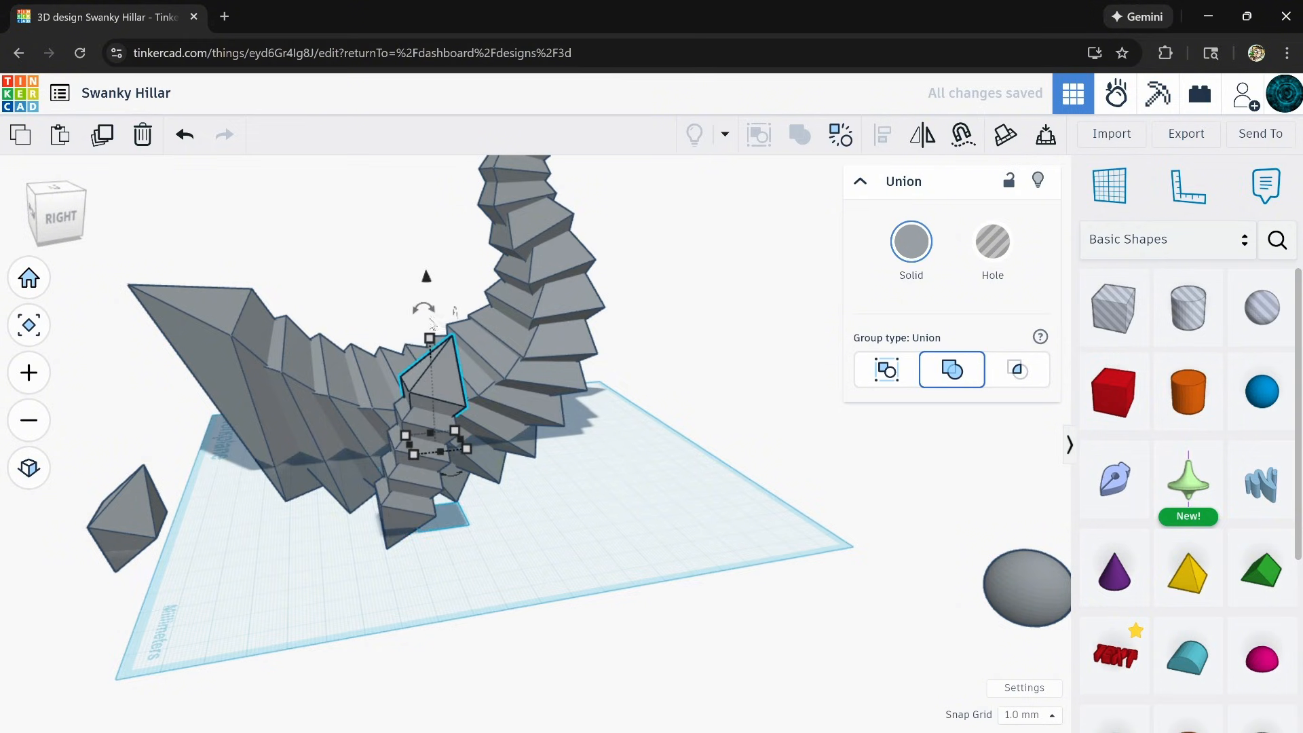
drag(432, 324, 491, 316)
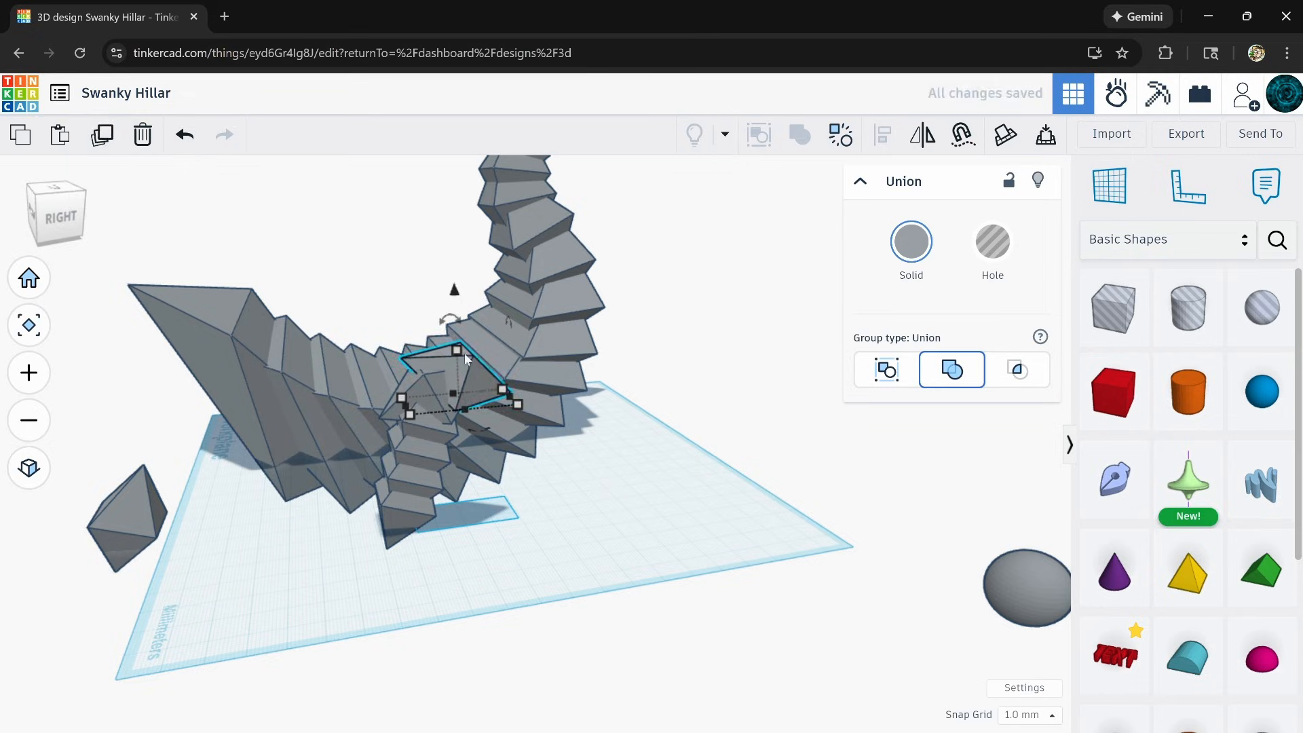
drag(457, 317, 501, 319)
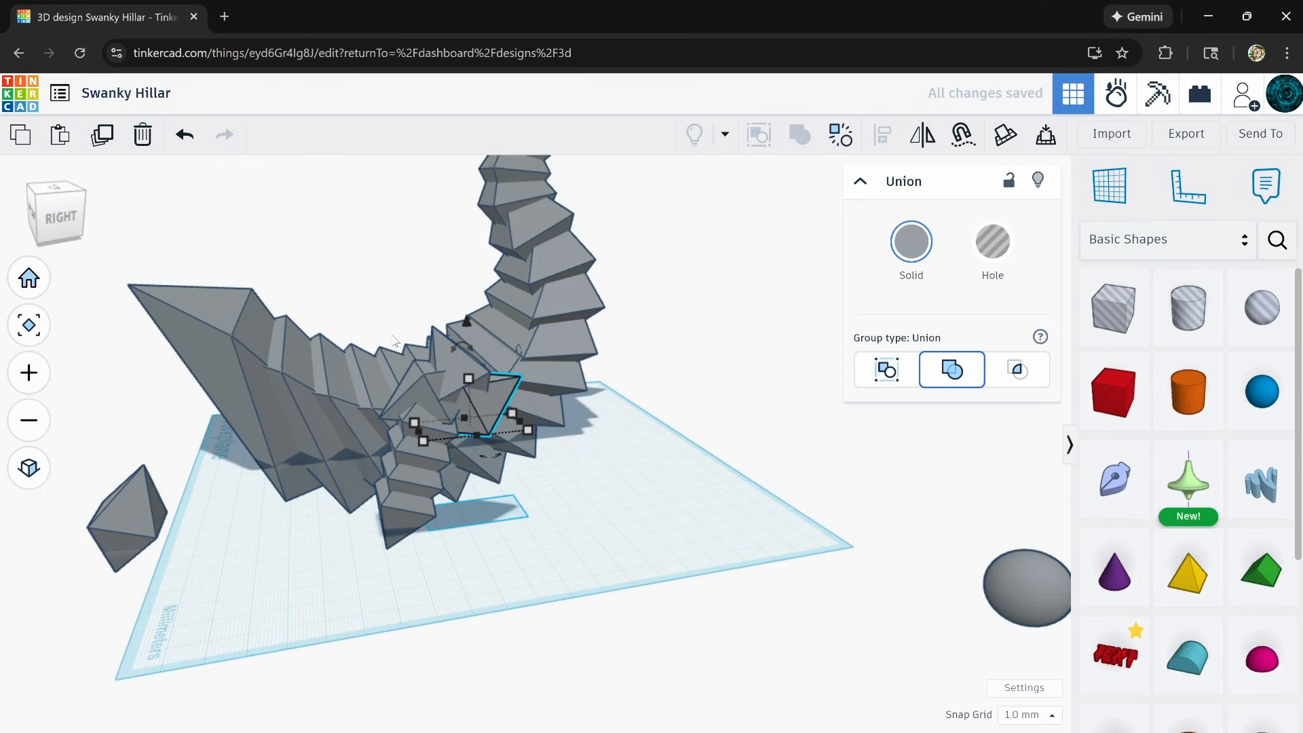
Rotate the end segment at the leg's bend about -86° and duplicate it to start the downward section.
right_drag(462, 376, 421, 384)
drag(408, 344, 323, 255)
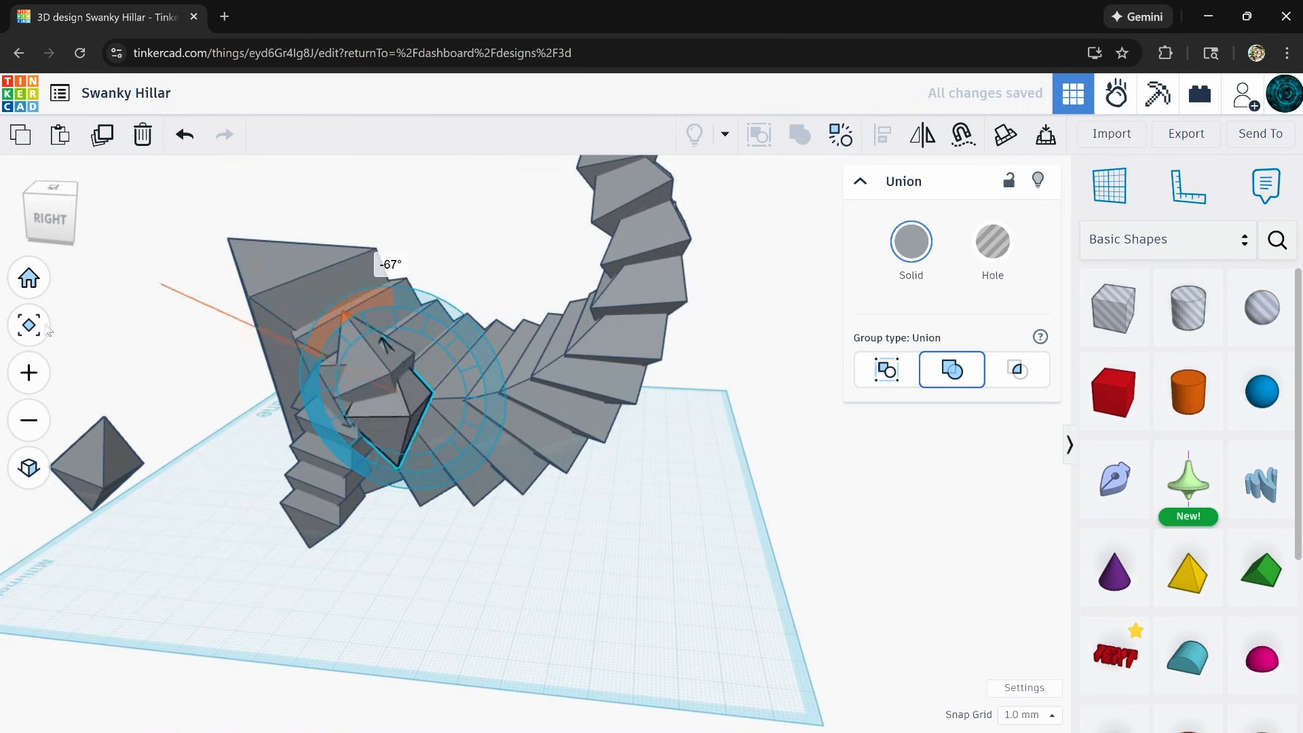
drag(23, 354, 27, 357)
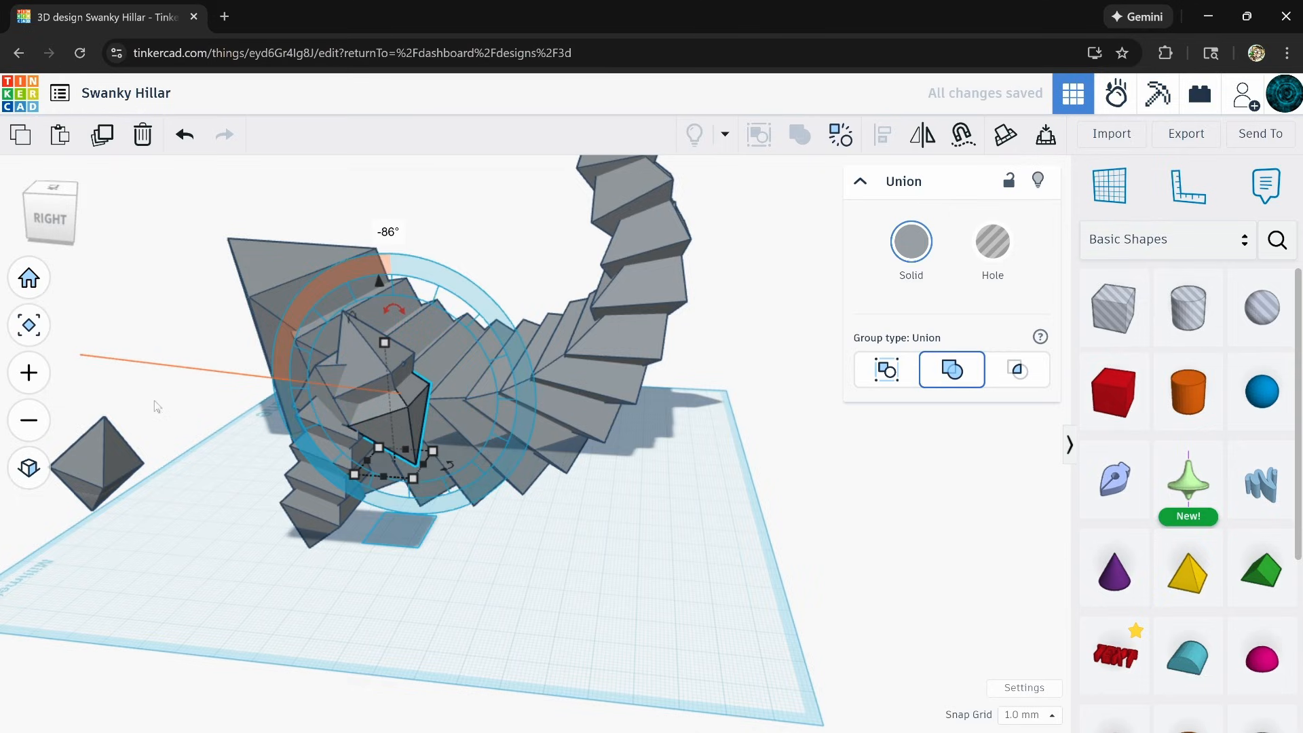
click(101, 135)
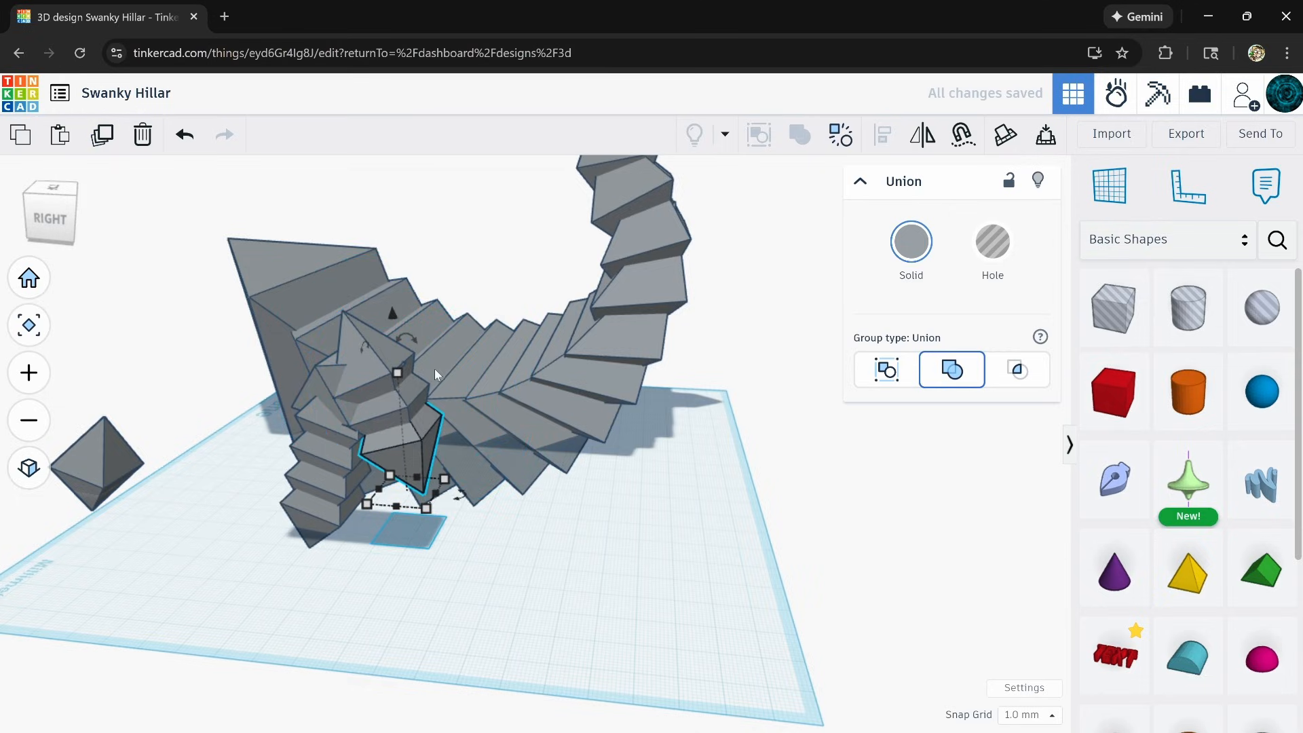
Tilt the end segment about 12° and duplicate it repeatedly to extend the leg down to the workplane.
right_drag(435, 368, 511, 455)
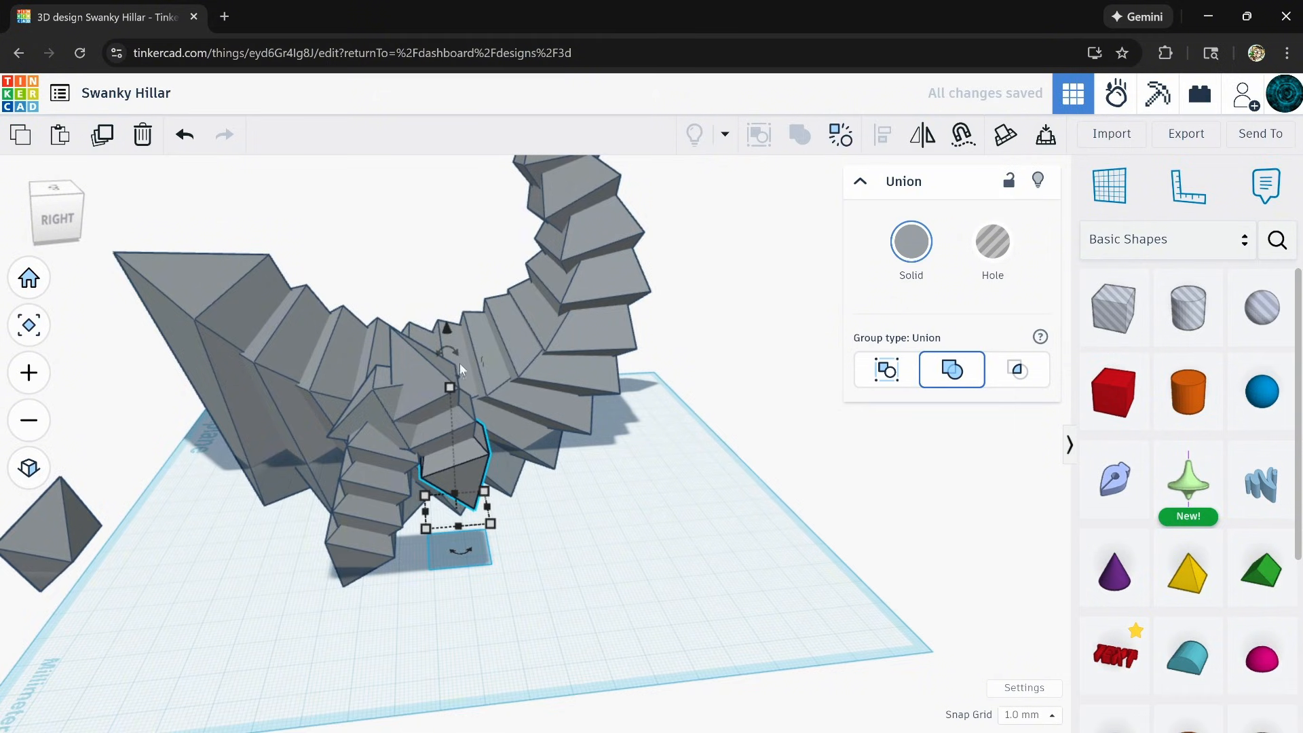
drag(459, 364, 438, 275)
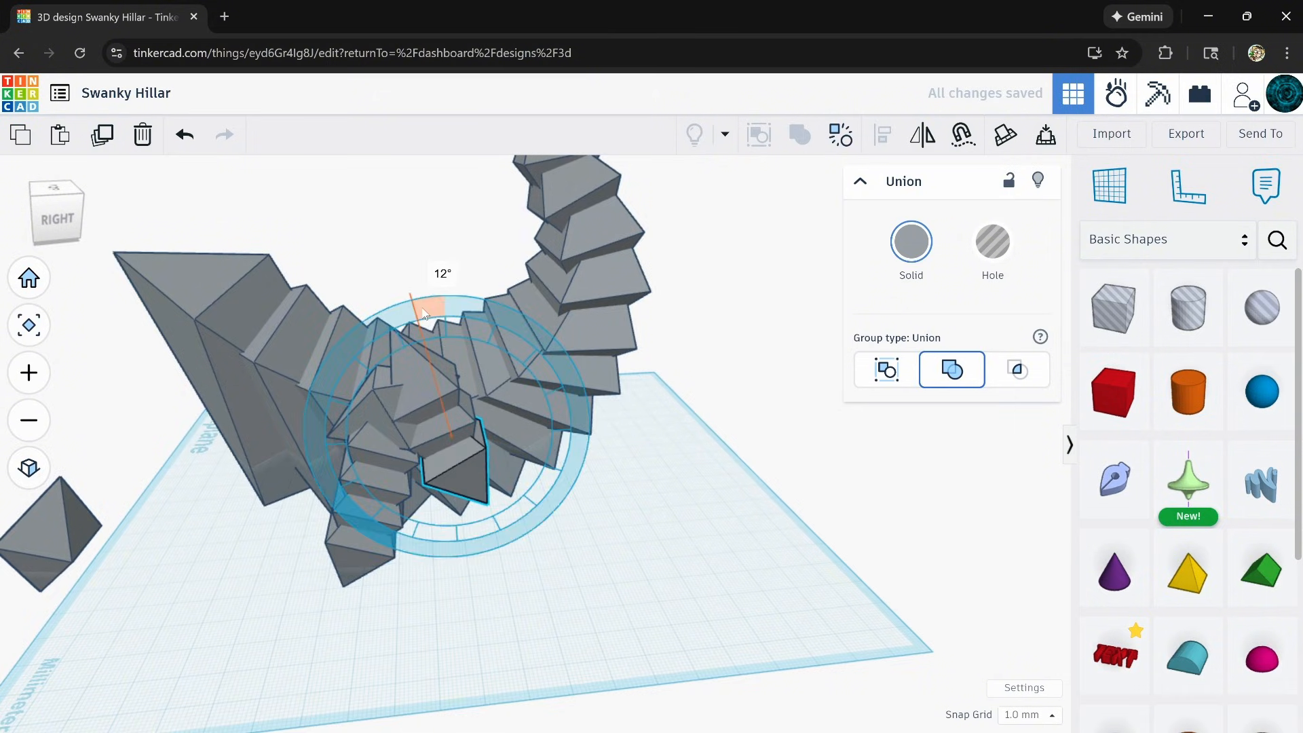
click(103, 136)
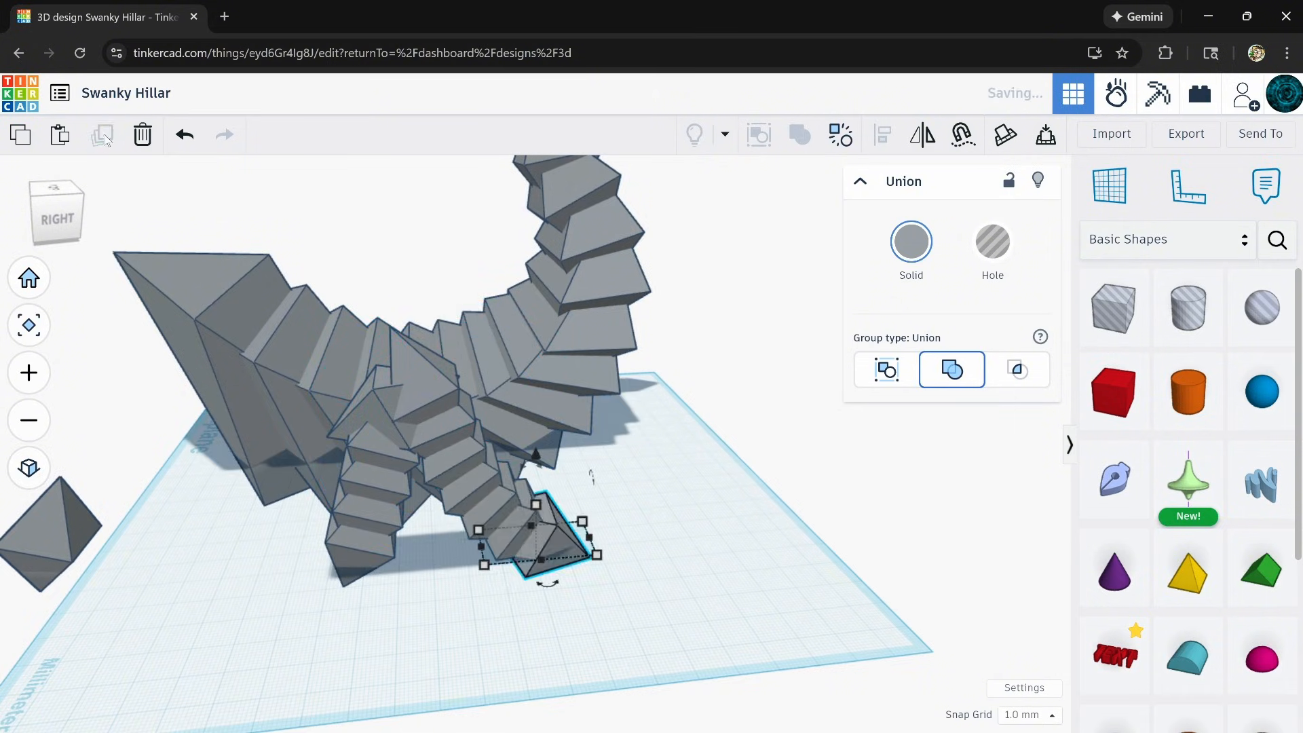
Stretch the leg's end segment outward to about 68 mm long as a pointed foot.
click(453, 563)
click(573, 538)
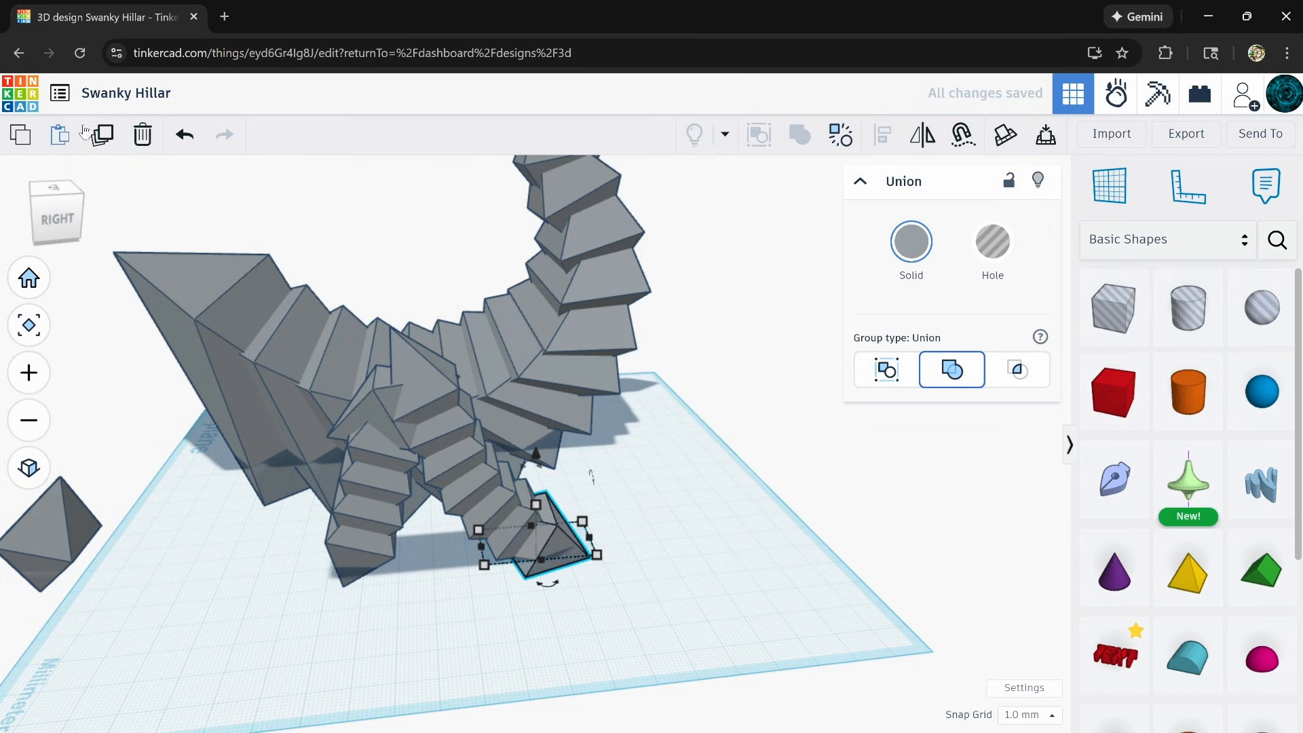
drag(590, 539, 639, 537)
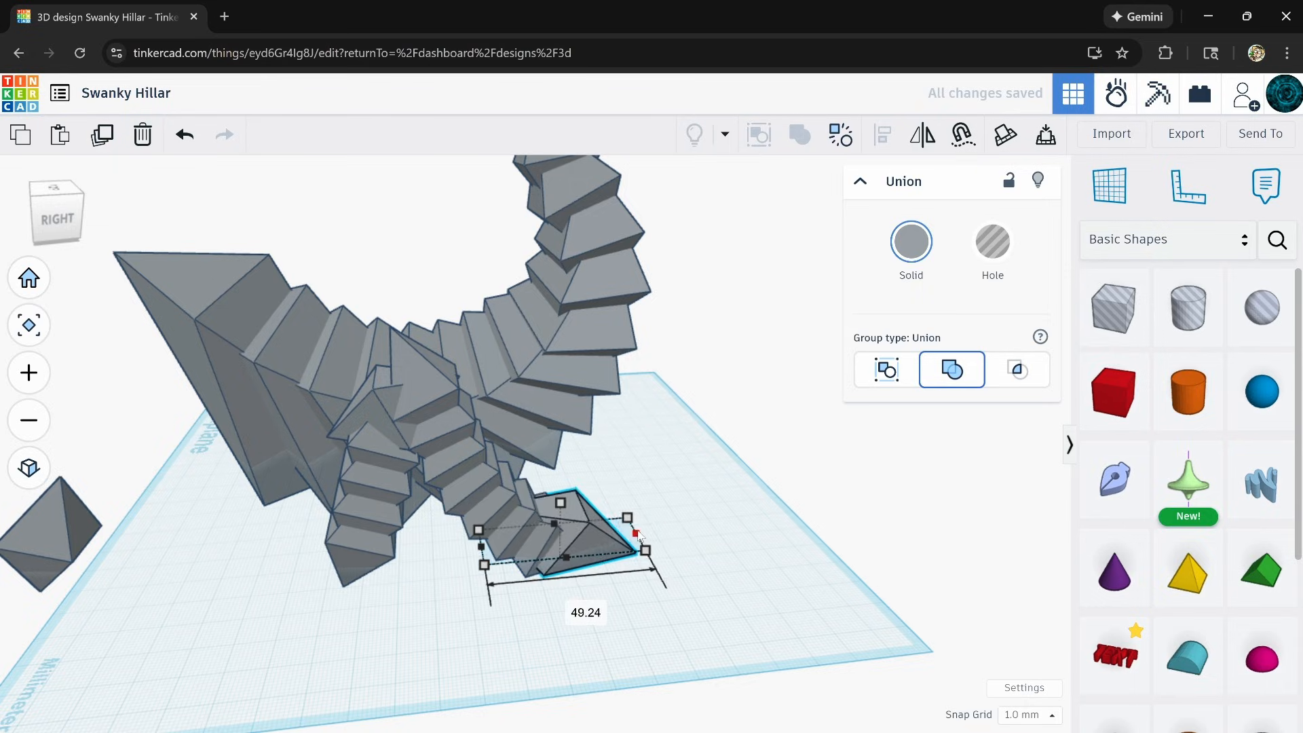
right_drag(658, 530, 581, 581)
drag(561, 565, 601, 548)
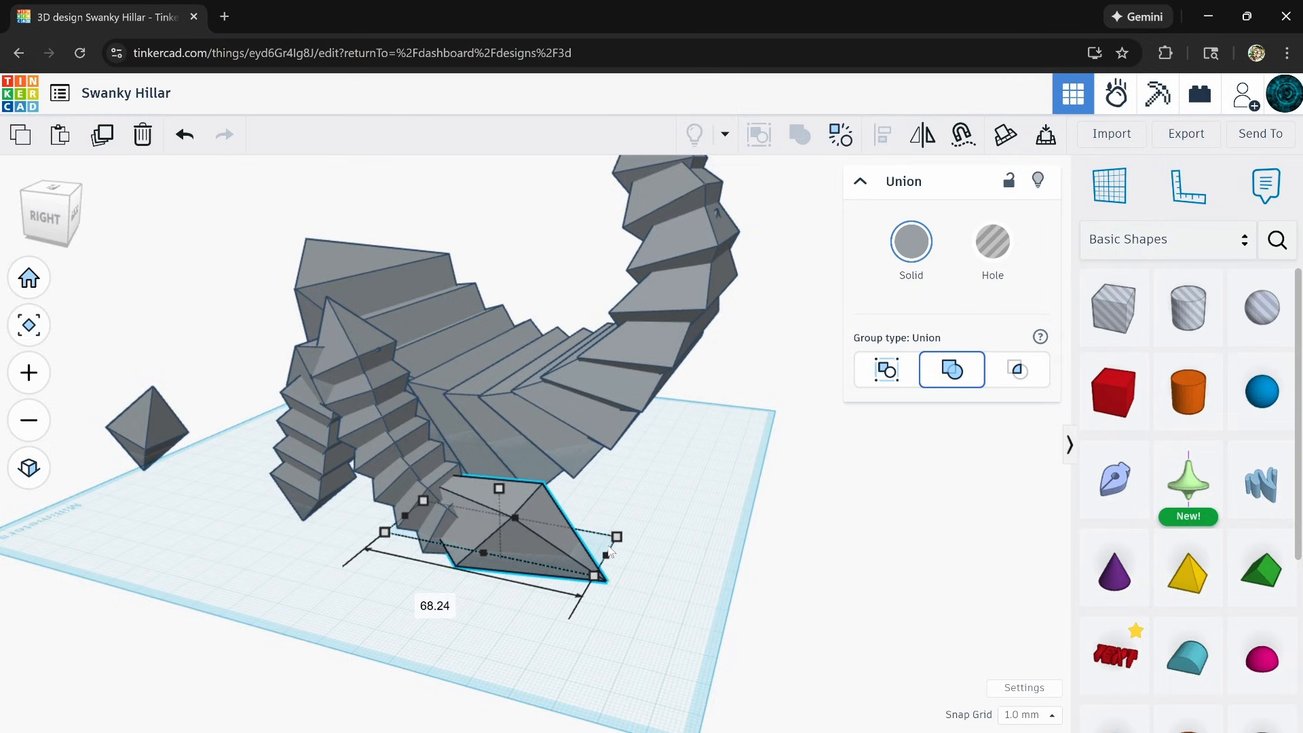
Widen the two lowest segments of the leg's short column, the upper one to 26 mm, and nudge them toward the body.
right_drag(704, 526, 395, 569)
right_drag(317, 358, 660, 632)
click(644, 630)
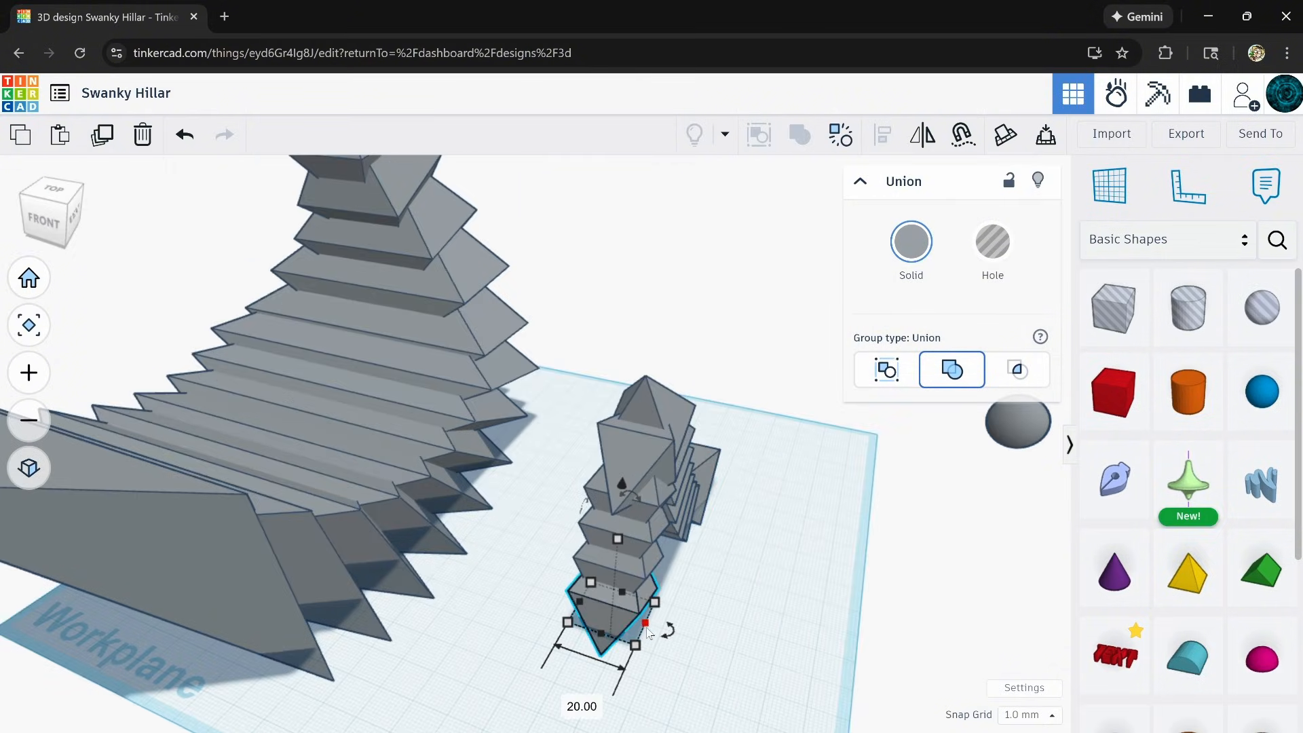
drag(649, 631, 690, 637)
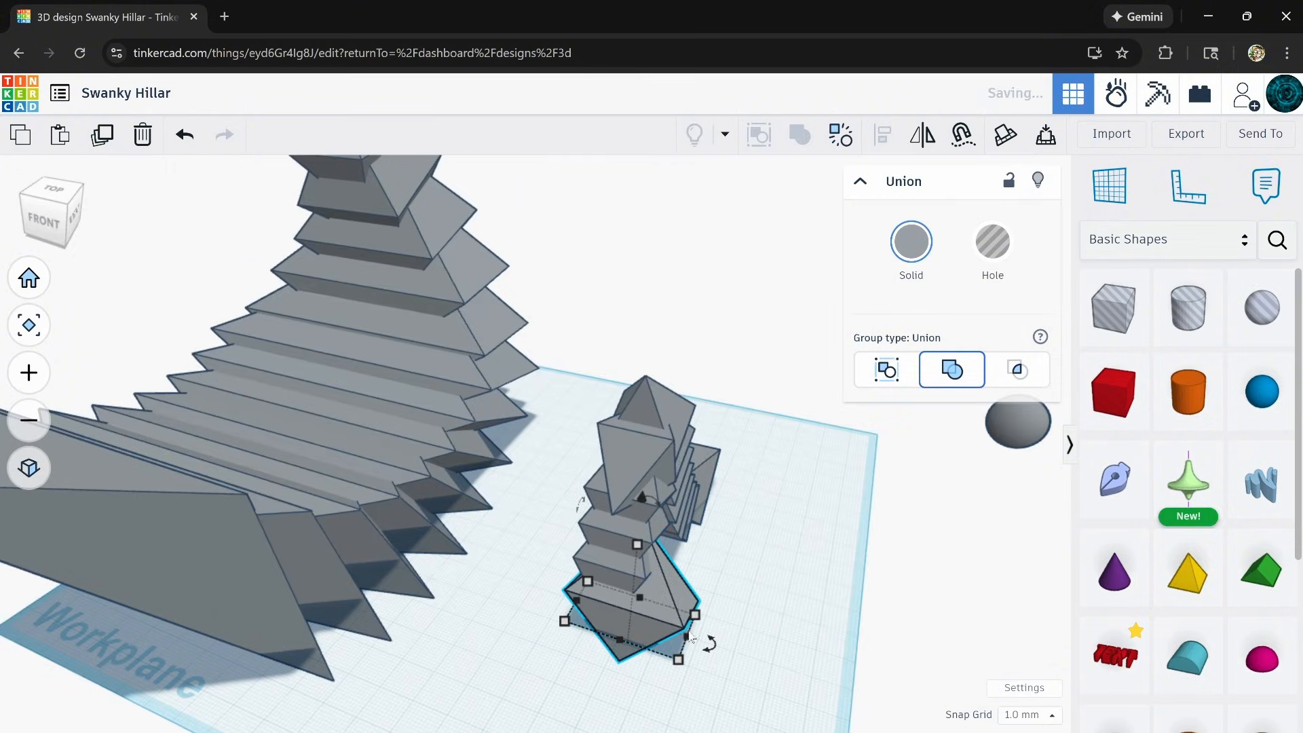
click(631, 571)
drag(651, 617, 672, 623)
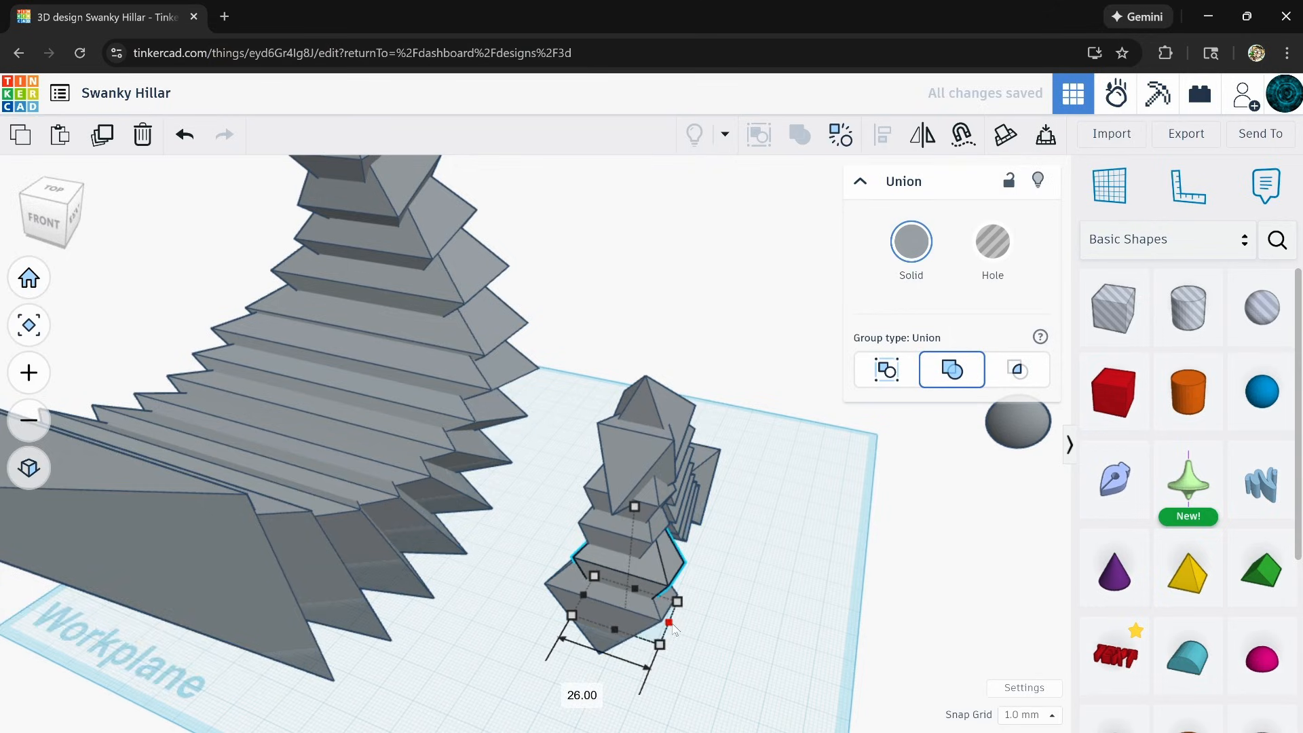
key(Left)
key(Left)
key(Left)
Select all 13 leg segments, turn the leg and move it against the side of the body.
right_drag(749, 630, 674, 543)
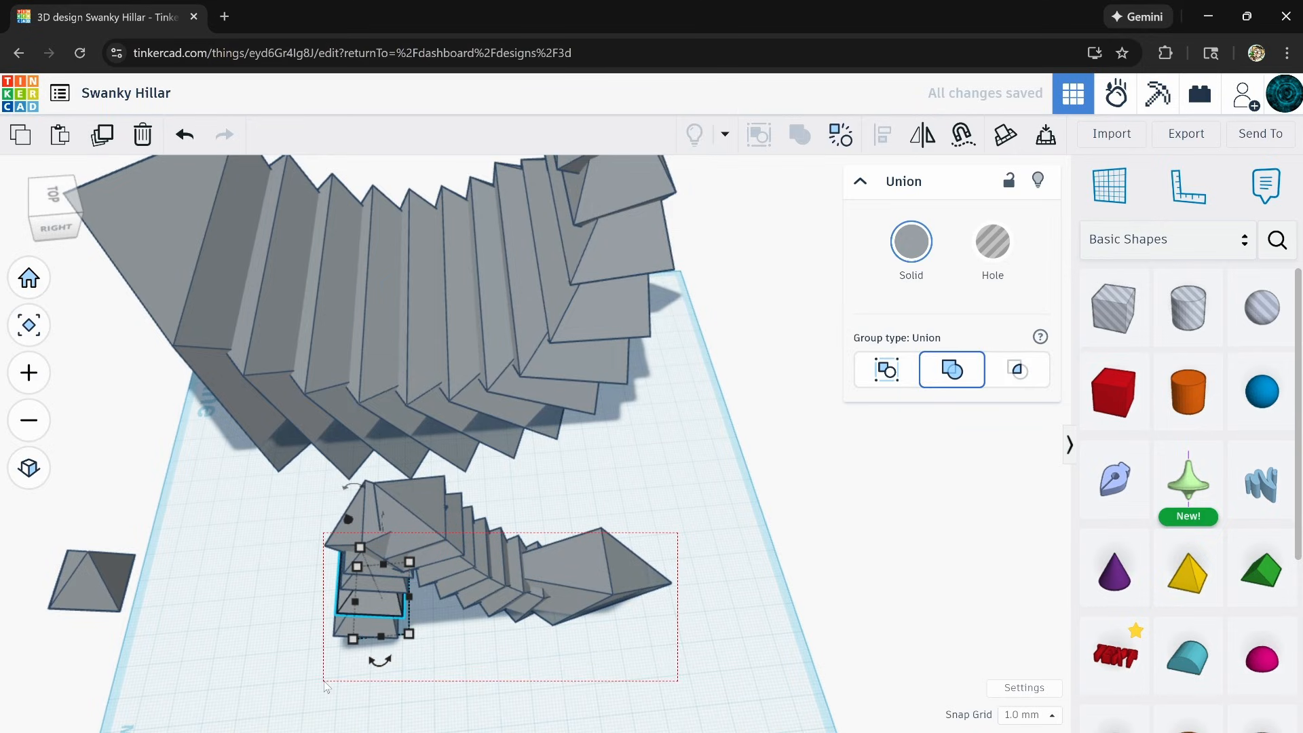
drag(326, 685, 326, 683)
drag(533, 650, 406, 631)
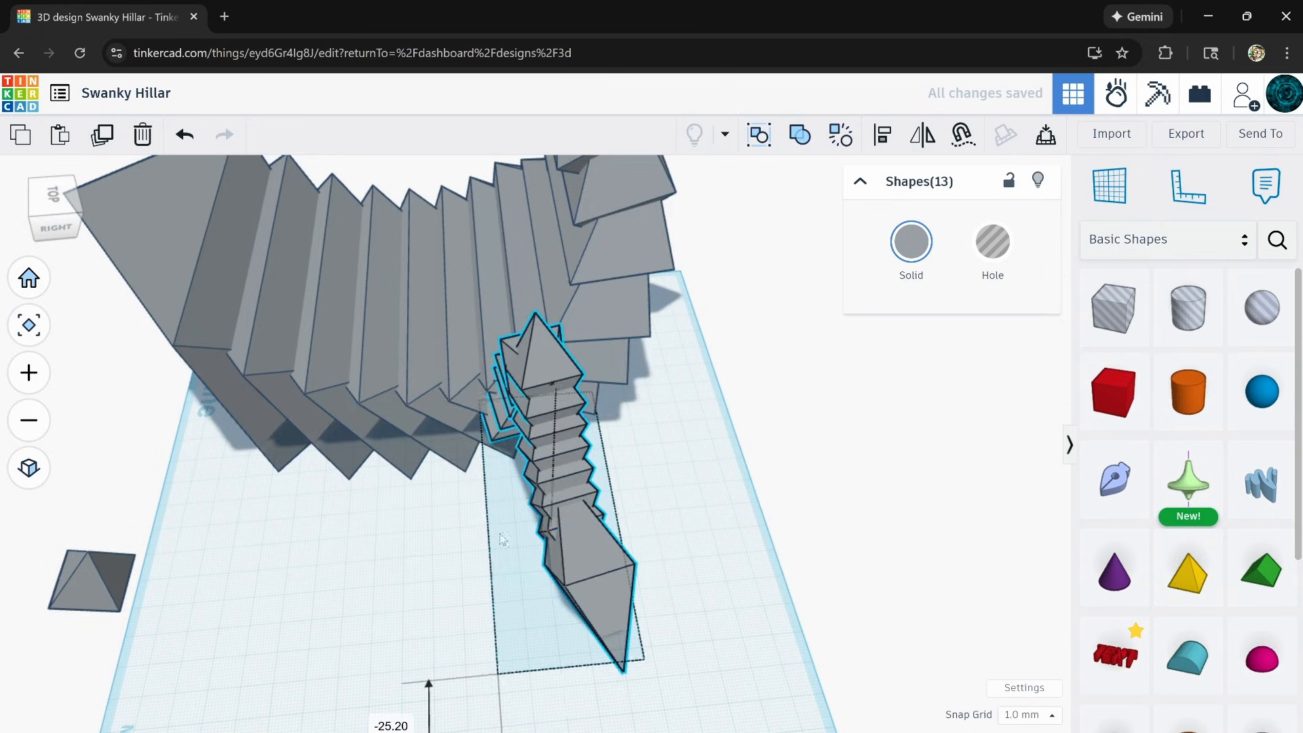
Fine-tune the placement of the 13 selected leg segments against the body's side with small adjustments.
right_drag(499, 533, 717, 494)
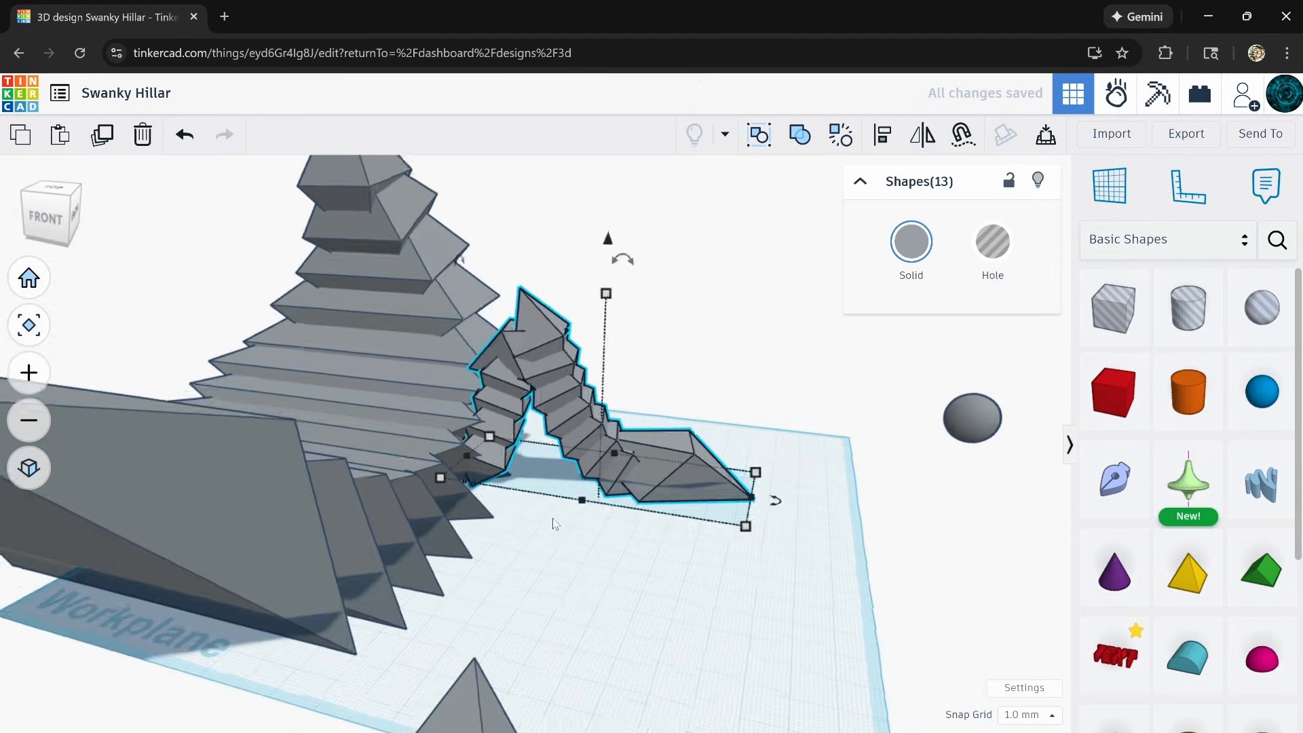
right_drag(588, 517, 540, 476)
scroll(537, 468, up, 3)
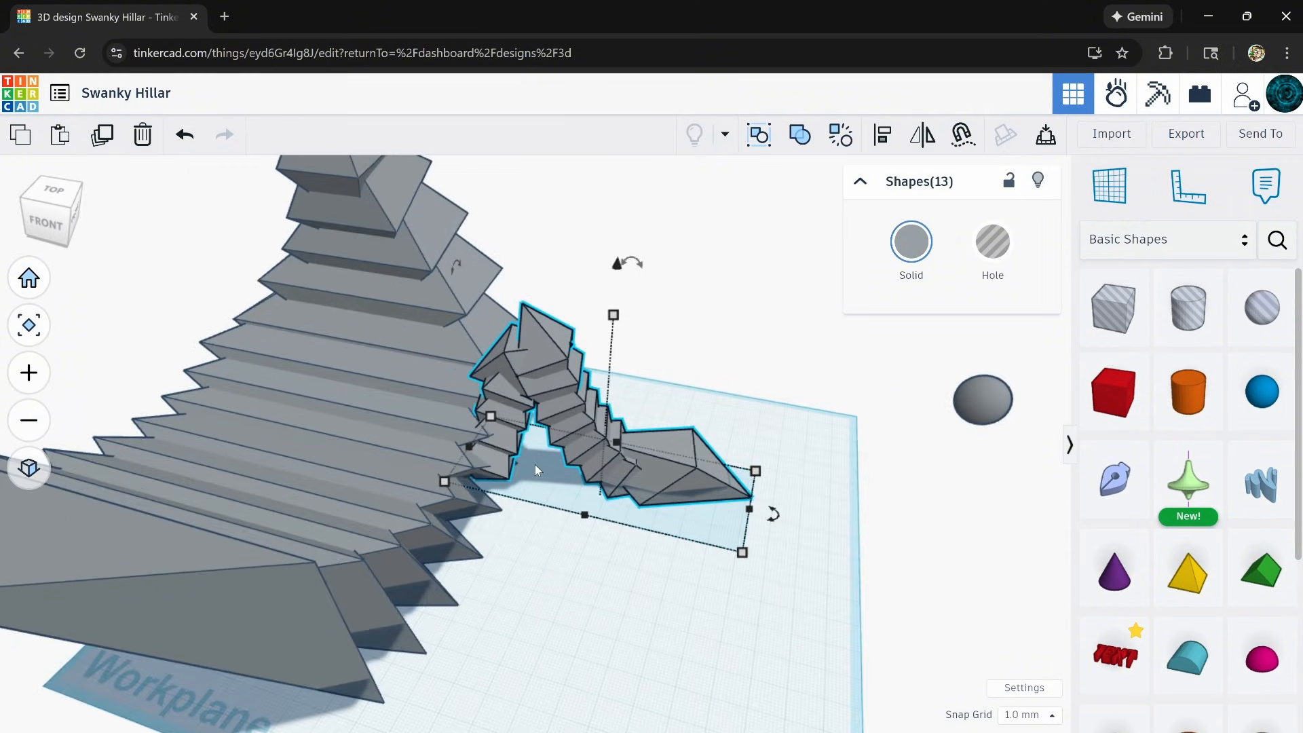
scroll(385, 501, up, 2)
right_drag(384, 501, 626, 577)
mouse_move(746, 537)
mouse_down()
mouse_move(812, 532)
mouse_move(812, 573)
mouse_move(751, 516)
mouse_up()
right_drag(657, 607, 509, 478)
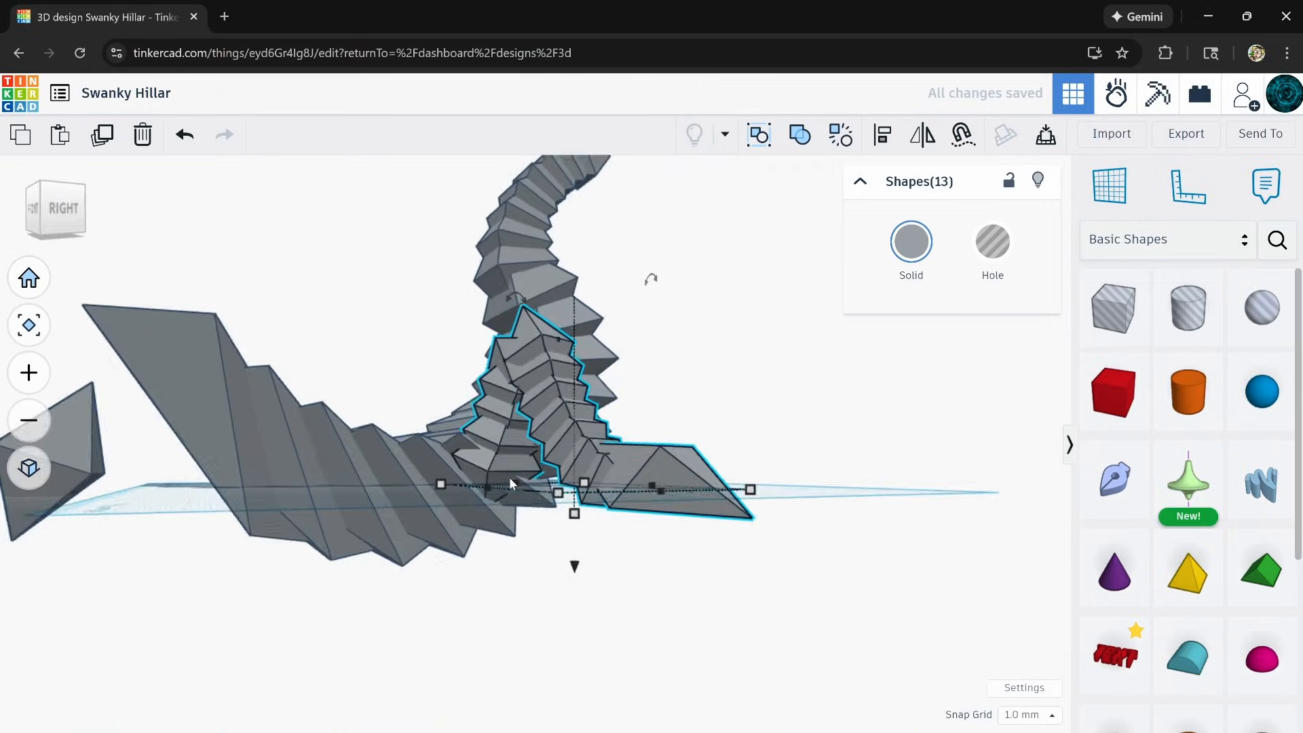
scroll(509, 478, down, 2)
right_drag(504, 529, 560, 603)
mouse_move(569, 356)
mouse_down()
mouse_move(588, 308)
mouse_move(588, 338)
mouse_up()
key(Right)
key(Right)
key(Right)
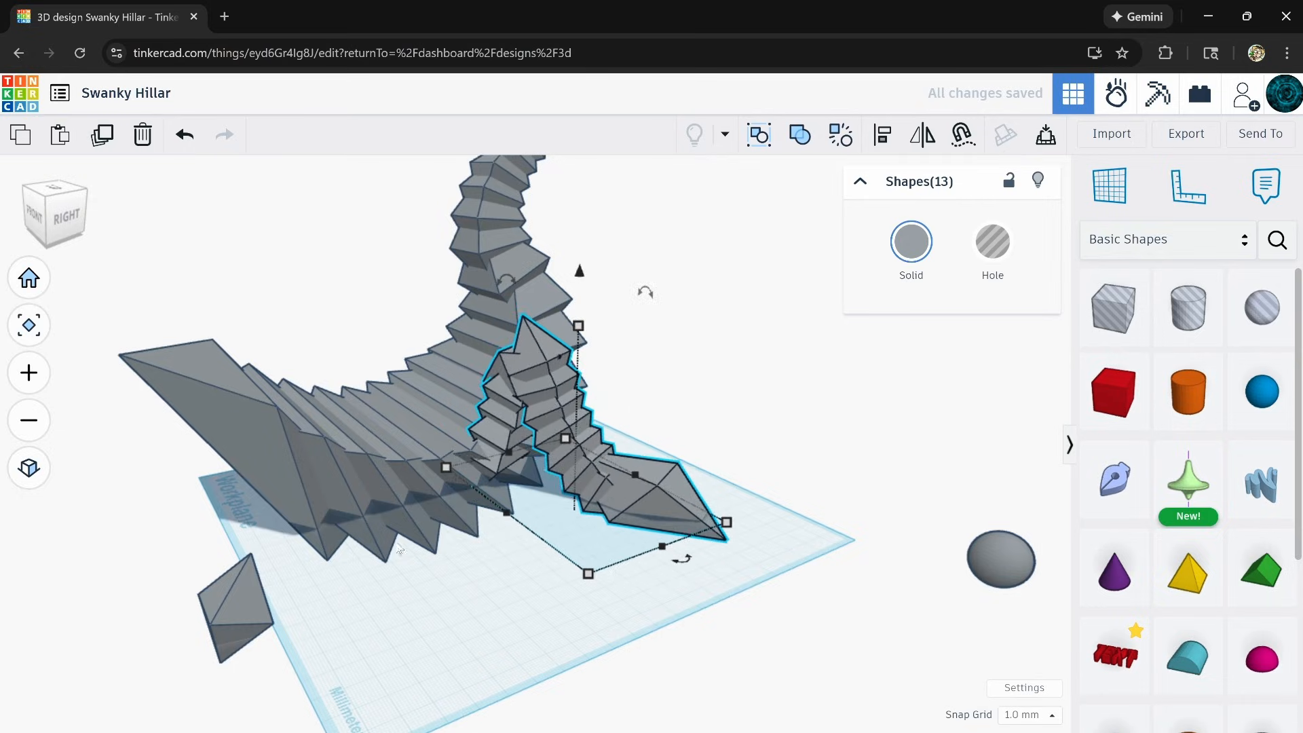
Select all the leg segments including the pointed foot and group them into one union.
right_drag(484, 558, 384, 589)
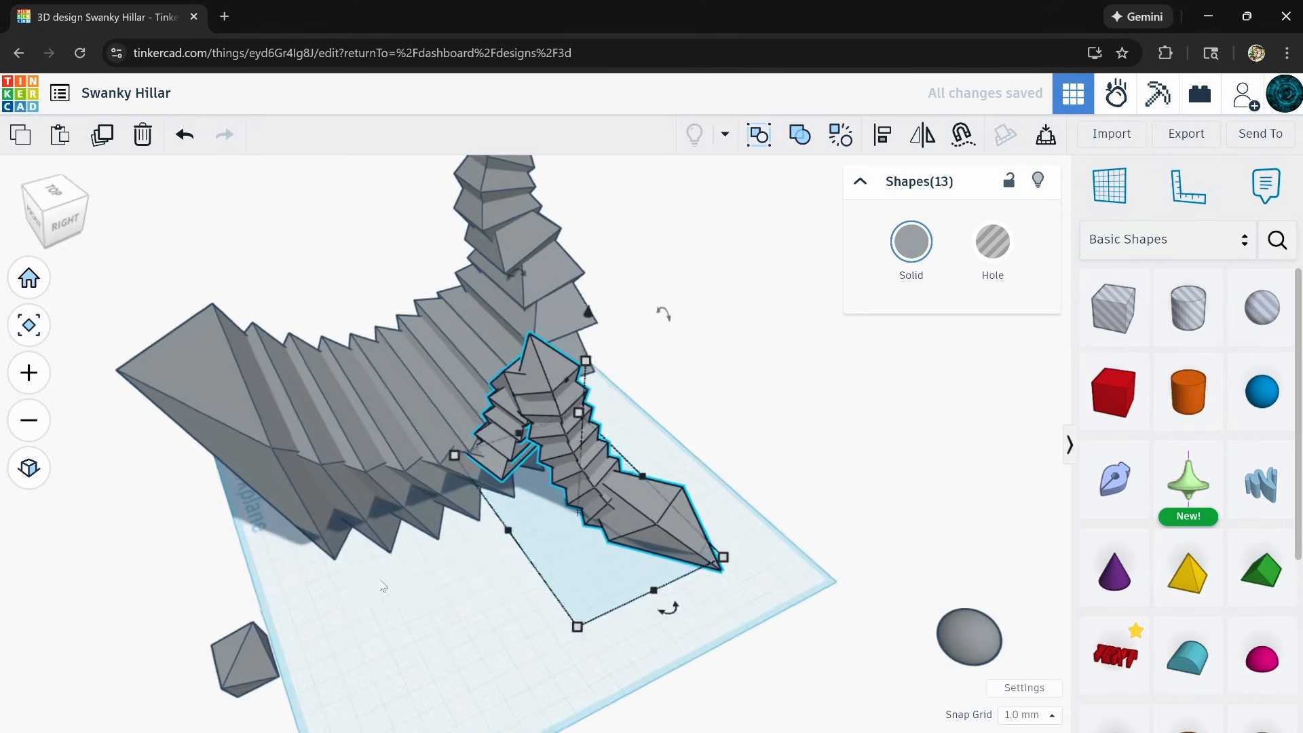
click(567, 564)
click(655, 520)
right_drag(565, 537, 690, 346)
drag(539, 500, 531, 523)
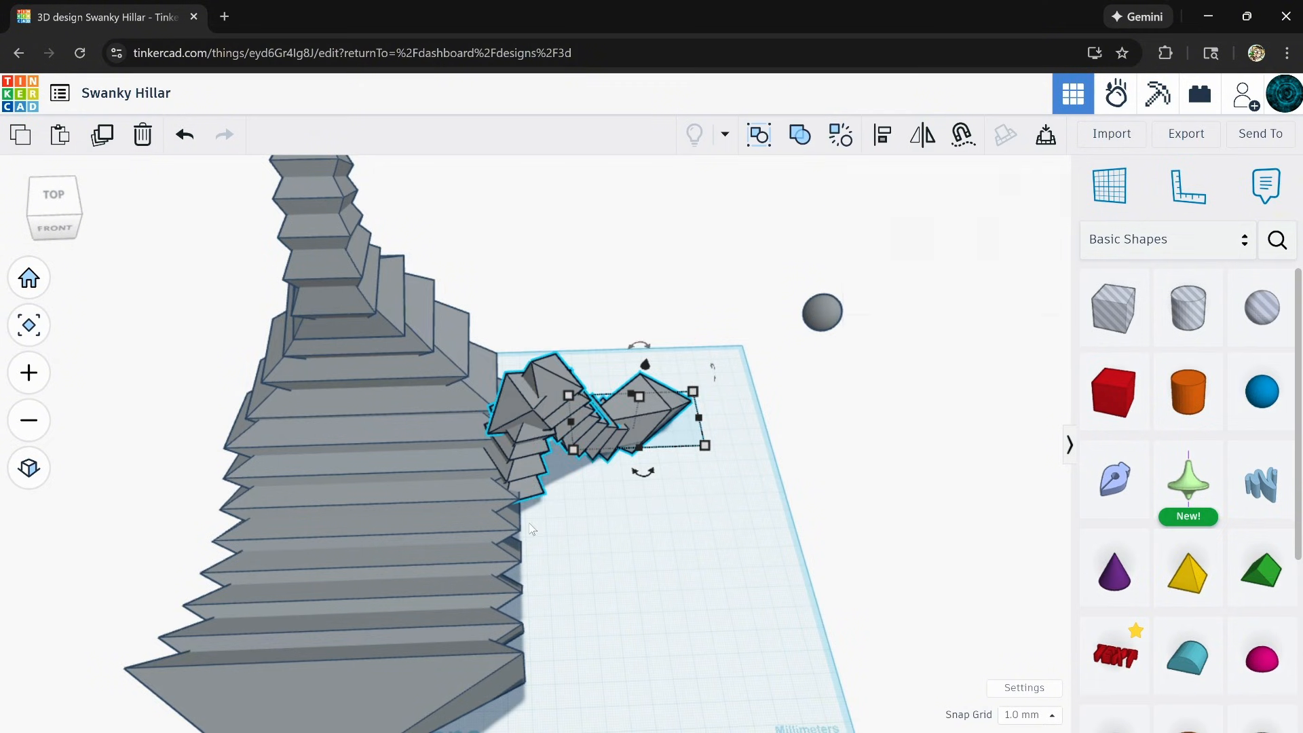
click(801, 139)
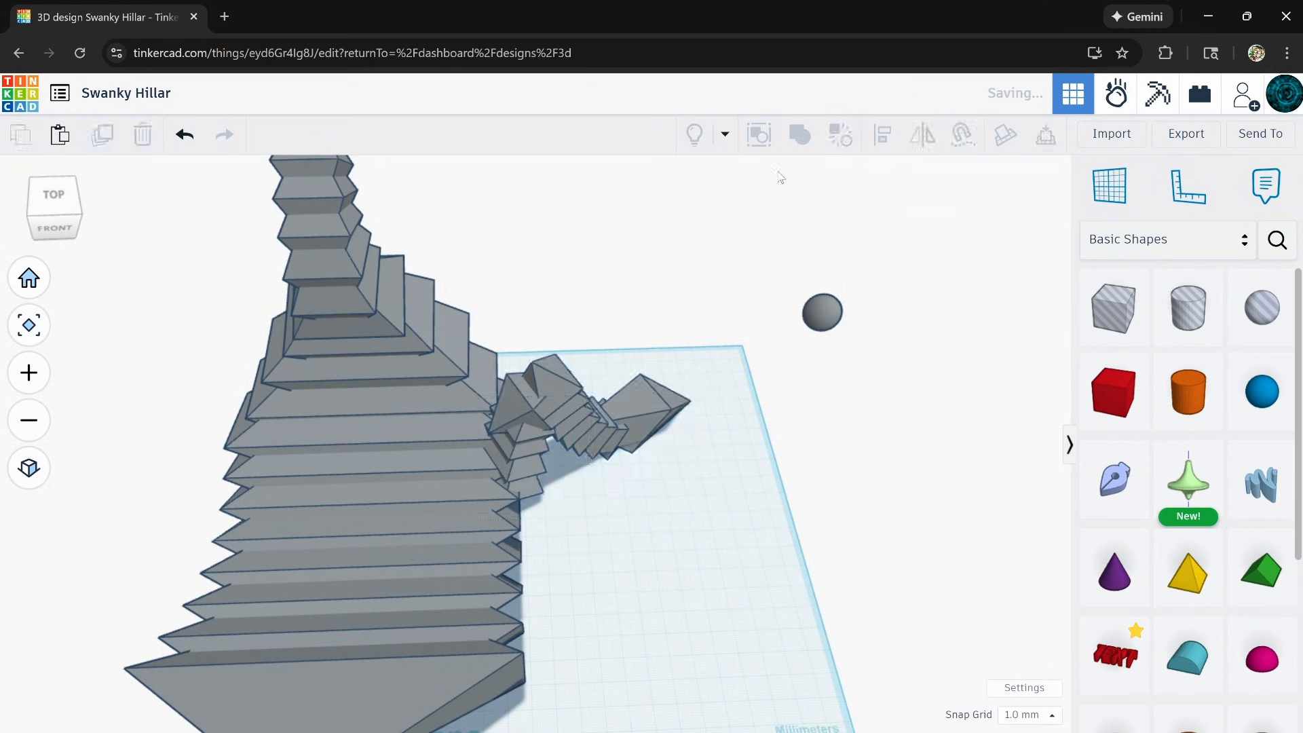
Duplicate the grouped leg, rotate and shift the copy about 50 mm along the body, and repeat the duplicate for a third leg.
right_drag(734, 604, 441, 499)
middle_drag(441, 498, 445, 597)
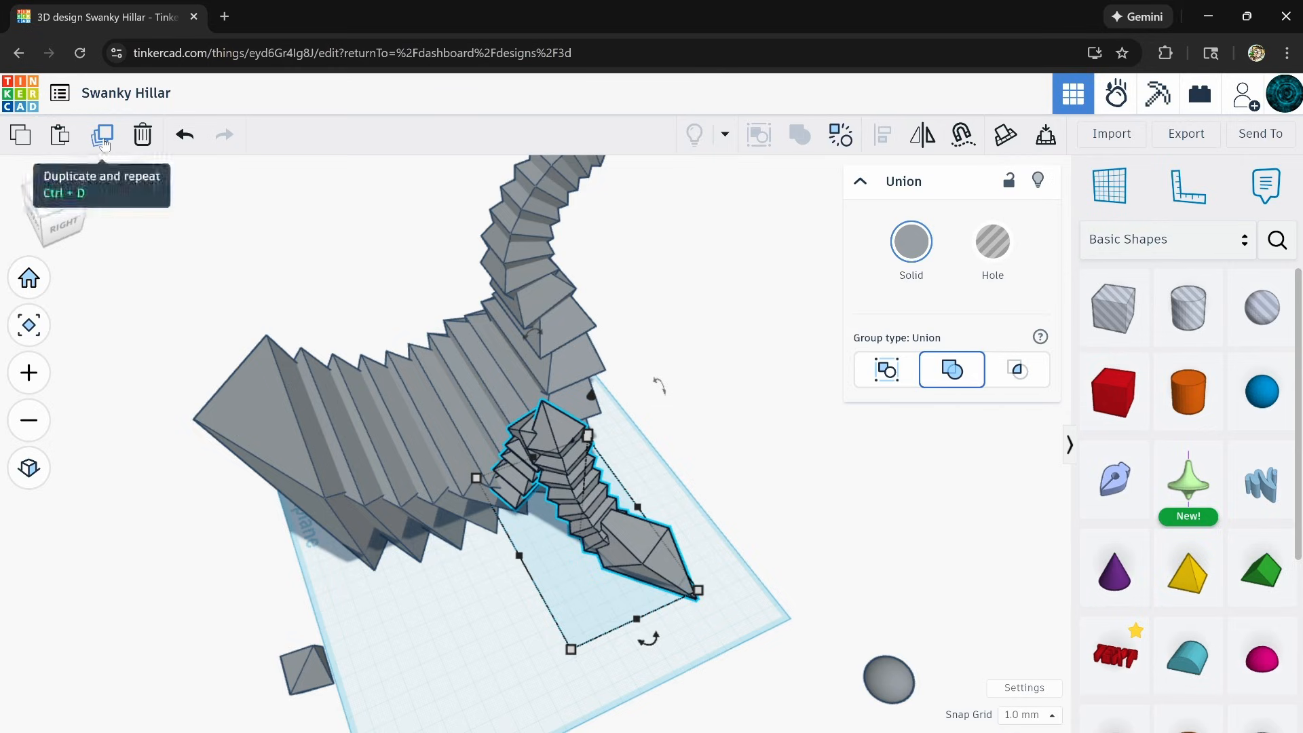
drag(649, 639, 584, 647)
drag(620, 565, 540, 621)
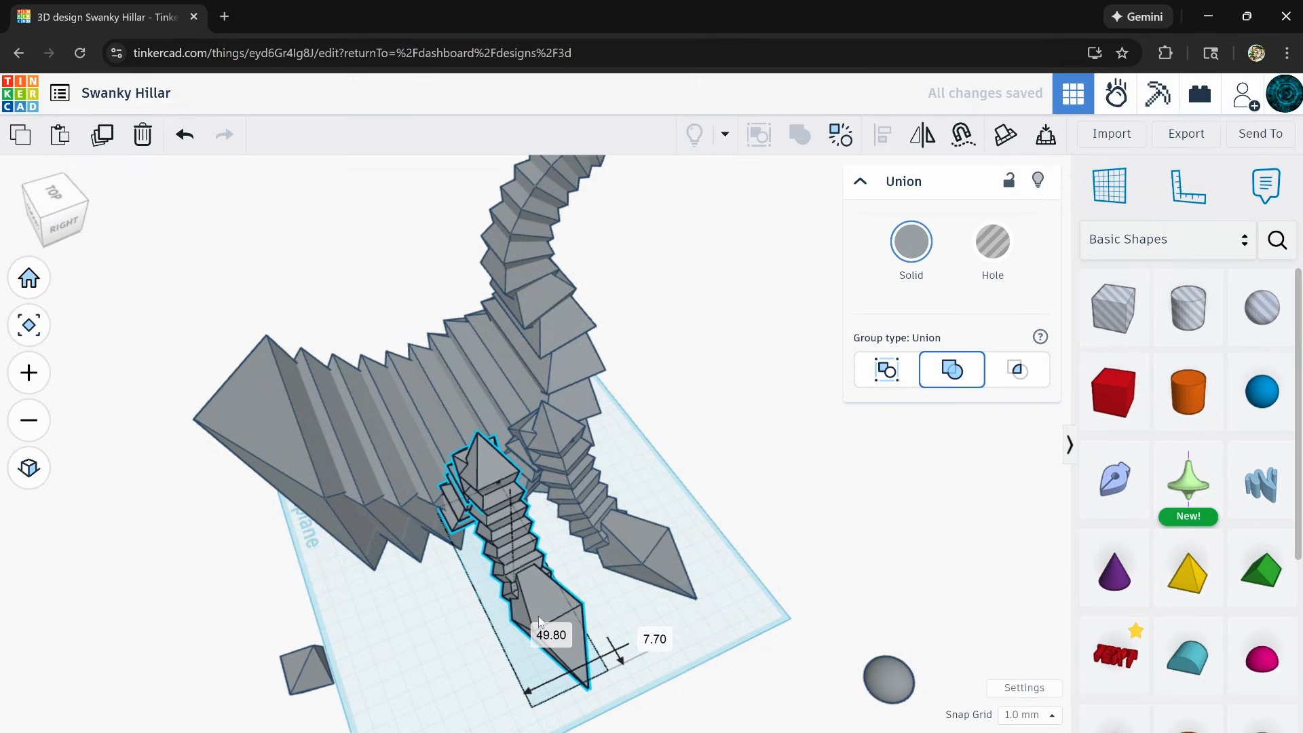
click(101, 138)
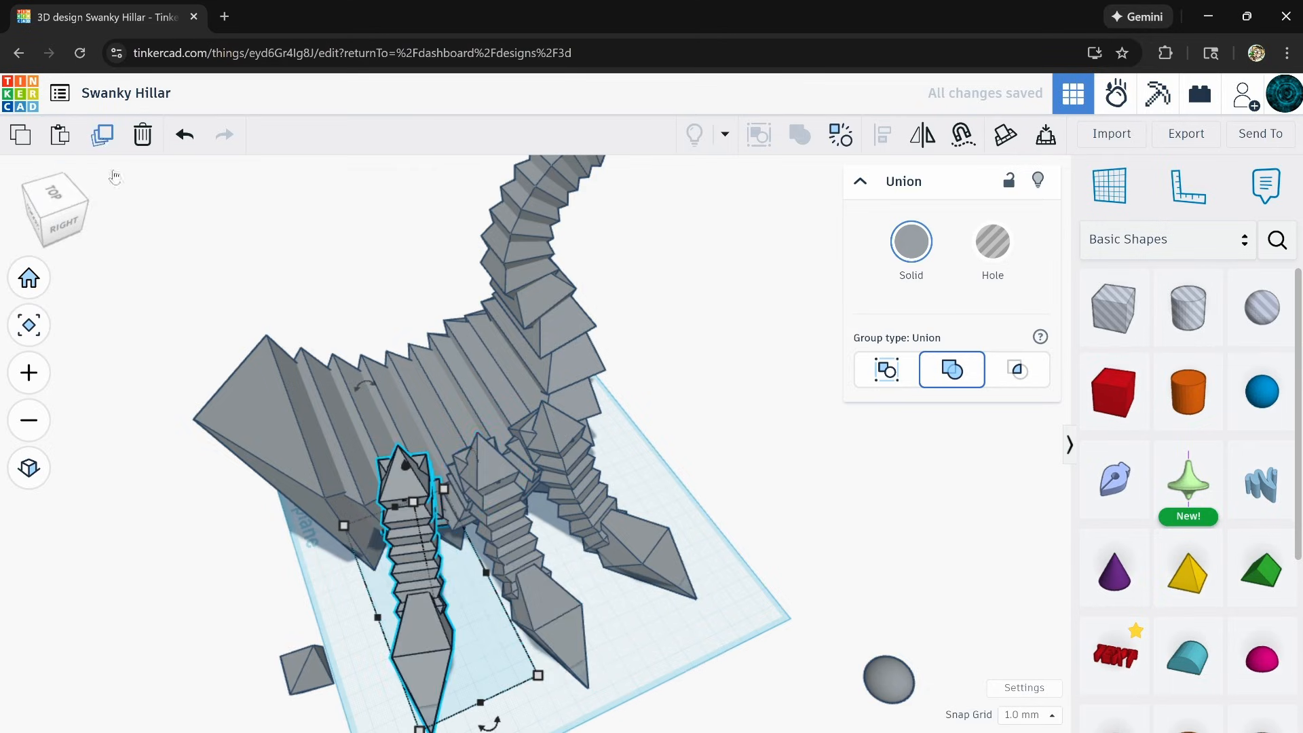
Select the three legs, duplicate them and move the copies across to the opposite side of the body.
right_drag(499, 533, 655, 378)
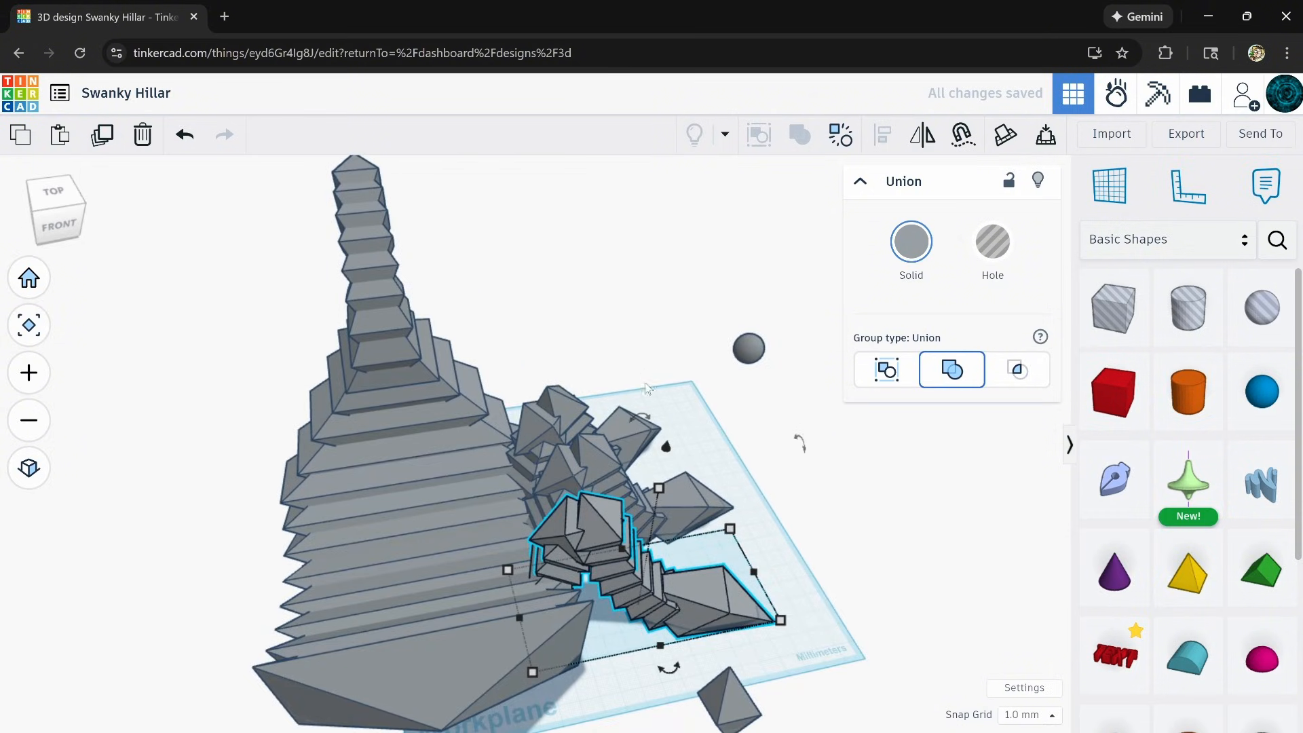
key(ctrl+shift+g)
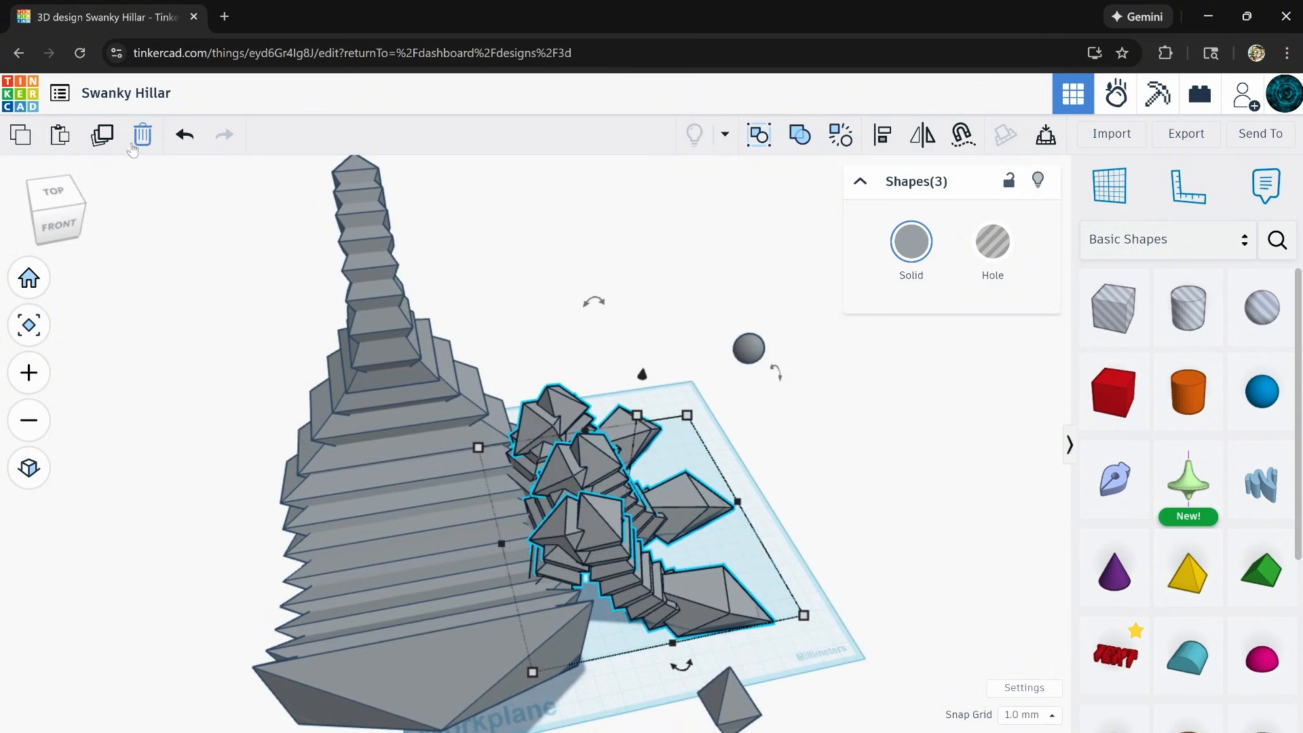
click(107, 137)
key(shift+Left)
key(shift+Left)
key(shift+Left)
key(shift+Left)
key(shift+Left)
key(shift+Left)
key(shift+Left)
key(shift+Left)
key(shift+Left)
key(shift+Left)
key(shift+Left)
key(shift+Left)
key(shift+Left)
key(shift+Left)
key(shift+Left)
key(shift+Left)
key(shift+Left)
key(shift+Left)
key(shift+Left)
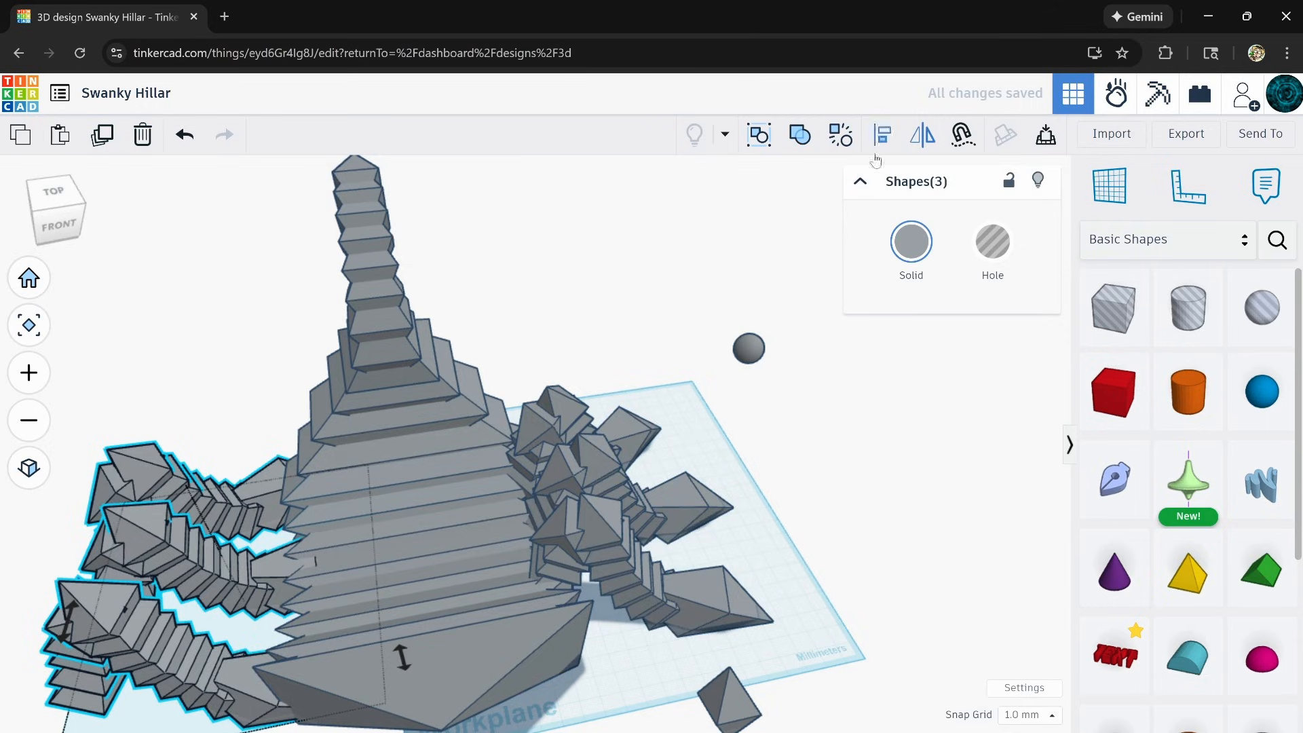
middle_drag(321, 586, 337, 463)
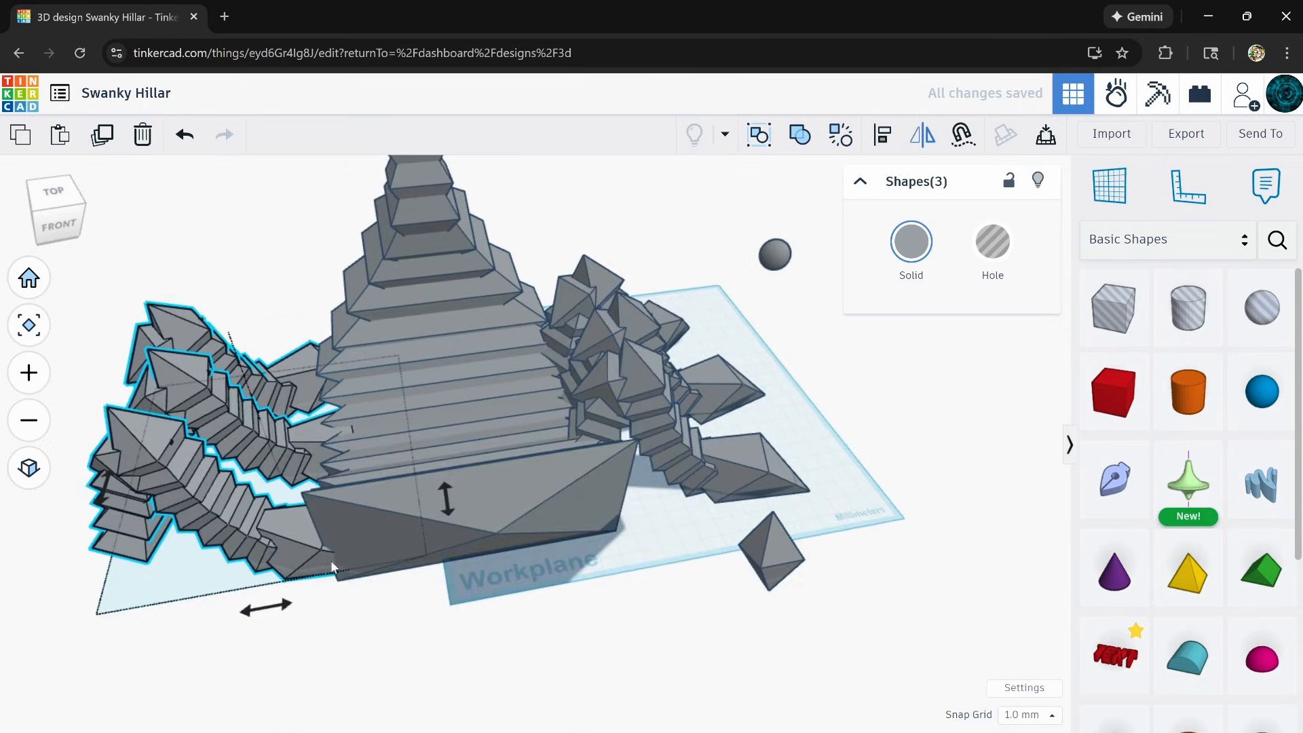
Mirror the three copied legs left-to-right so their feet point outward, and shift them away from the body.
click(284, 606)
key(Left)
key(Left)
key(Left)
key(Left)
key(Left)
key(Left)
key(Left)
key(Left)
key(Left)
key(Left)
key(Left)
key(Left)
key(Left)
key(Left)
key(Left)
key(Left)
key(Left)
key(Left)
key(Left)
key(Left)
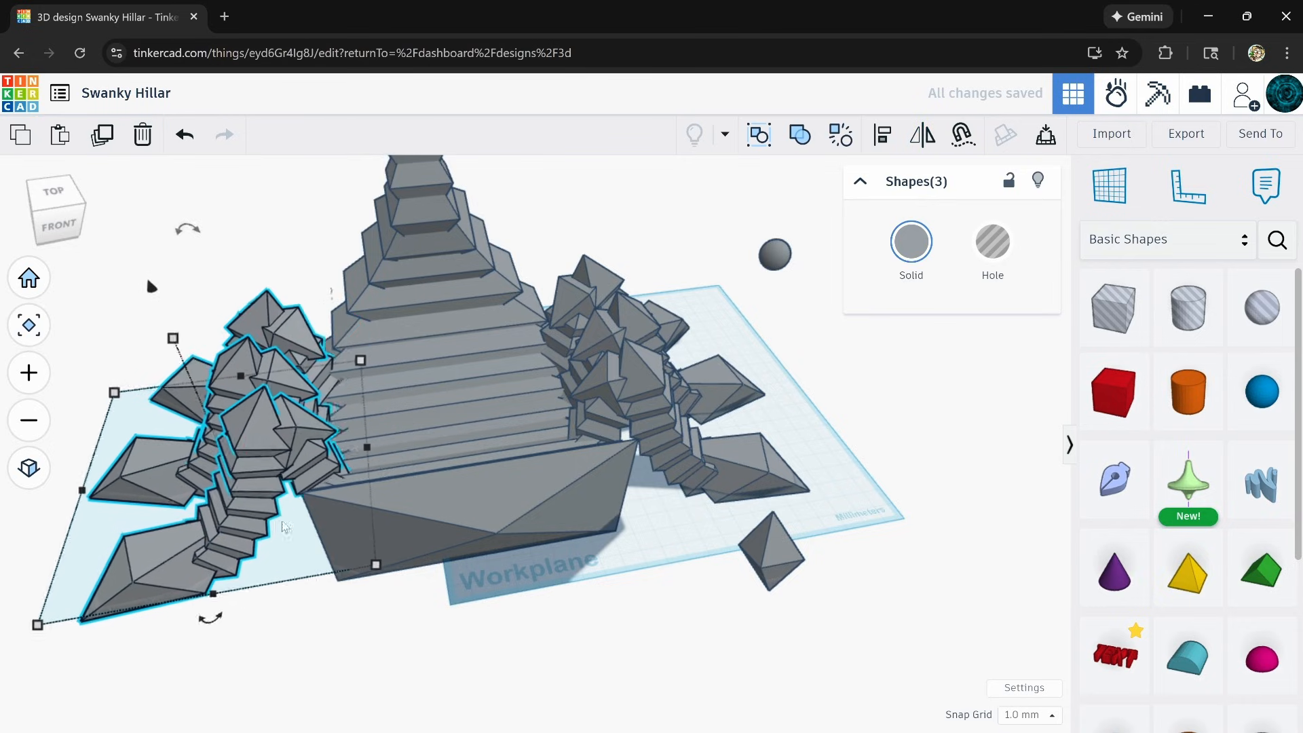
Nudge the three mirrored legs back in against the side of the body.
scroll(304, 485, up, 1)
scroll(304, 480, up, 2)
key(Right)
key(Right)
key(Right)
key(Right)
key(Right)
key(Right)
key(Right)
key(Right)
key(Right)
key(Right)
key(Right)
key(Right)
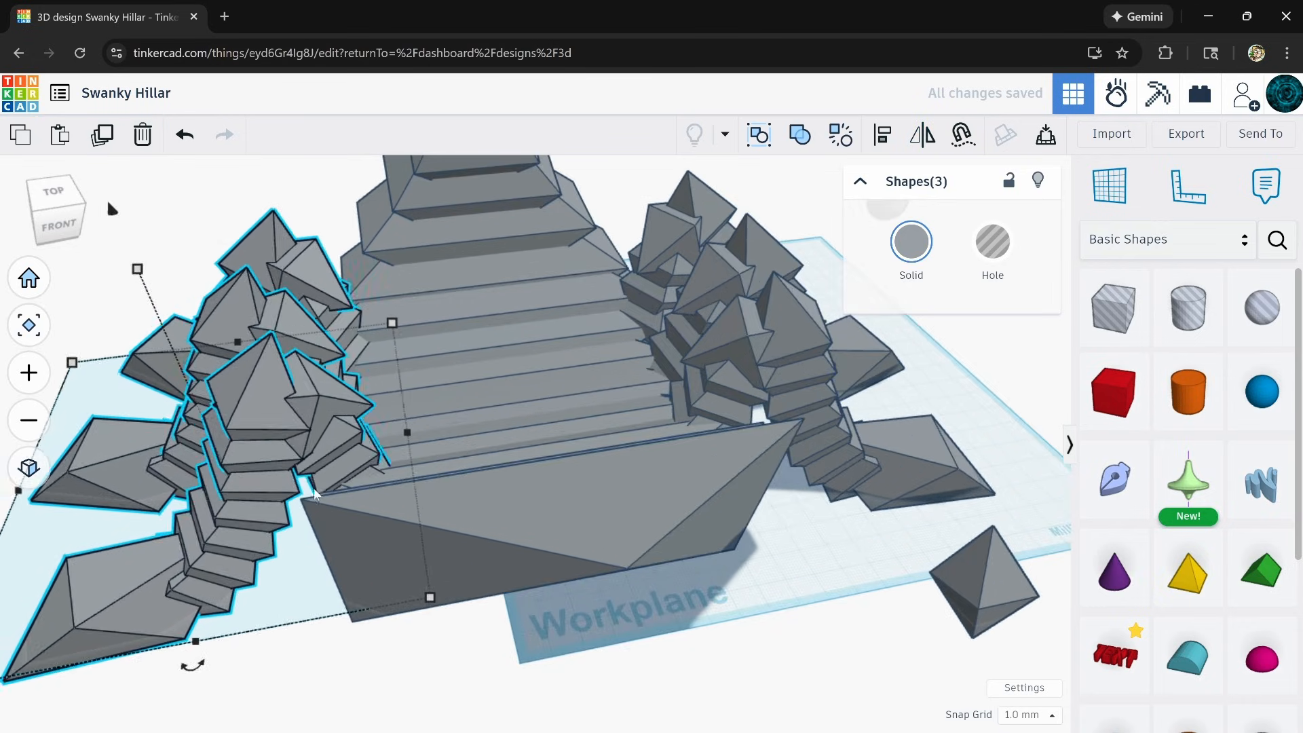
Examine the mirrored legs and their symmetry with the opposite side from several angles.
right_drag(314, 488, 235, 565)
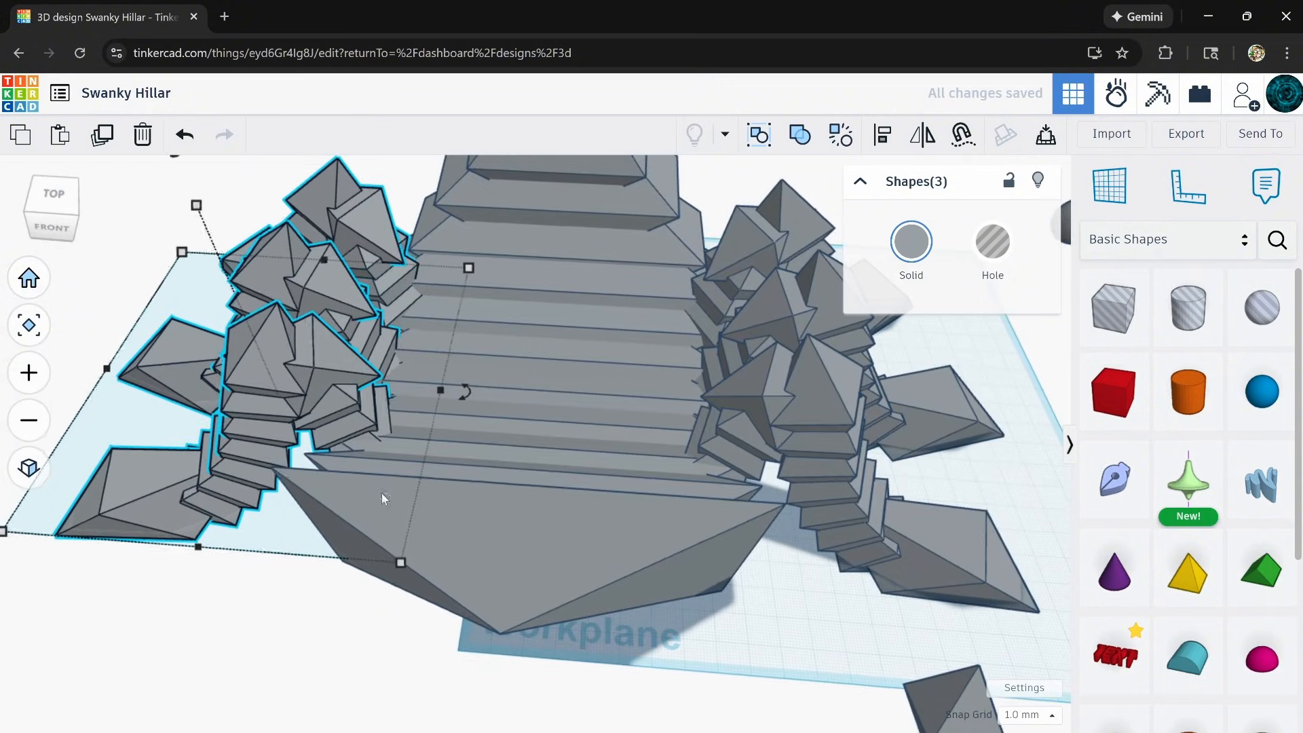
scroll(531, 442, down, 1)
right_drag(531, 441, 564, 475)
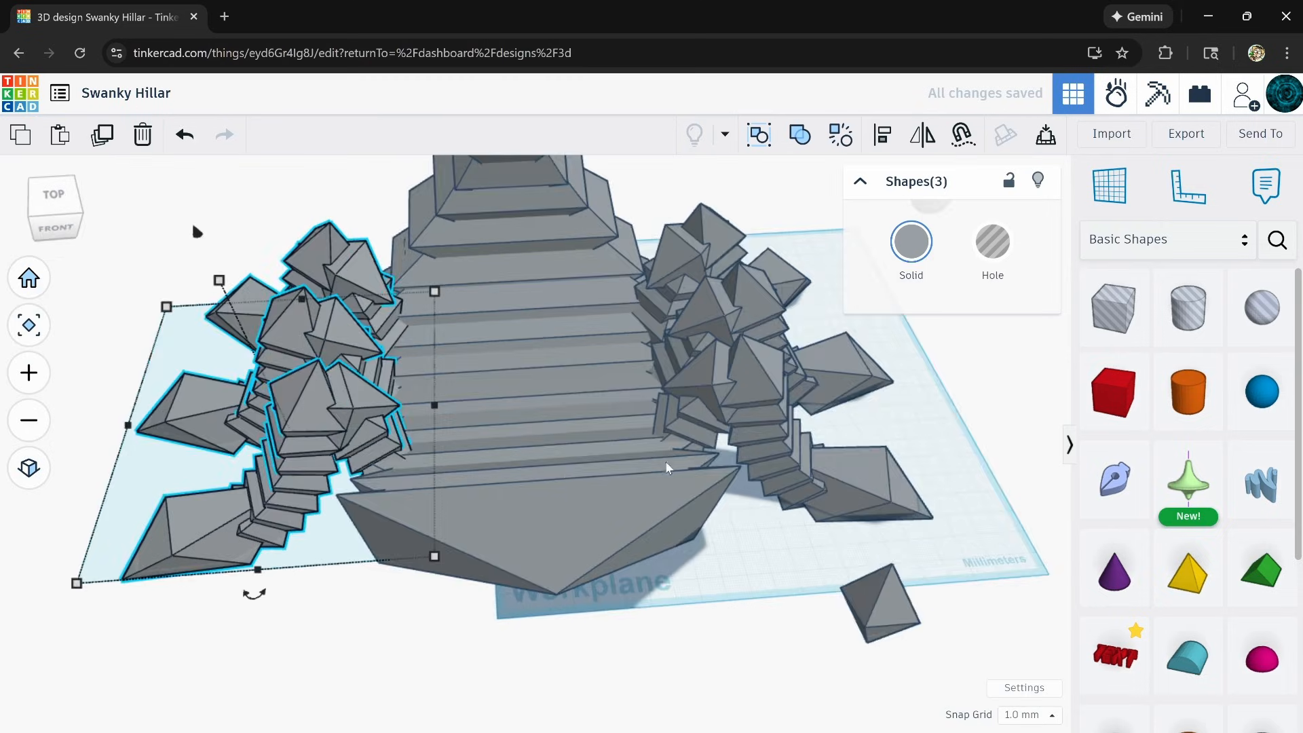
scroll(489, 534, up, 3)
right_drag(489, 534, 375, 455)
scroll(435, 457, down, 3)
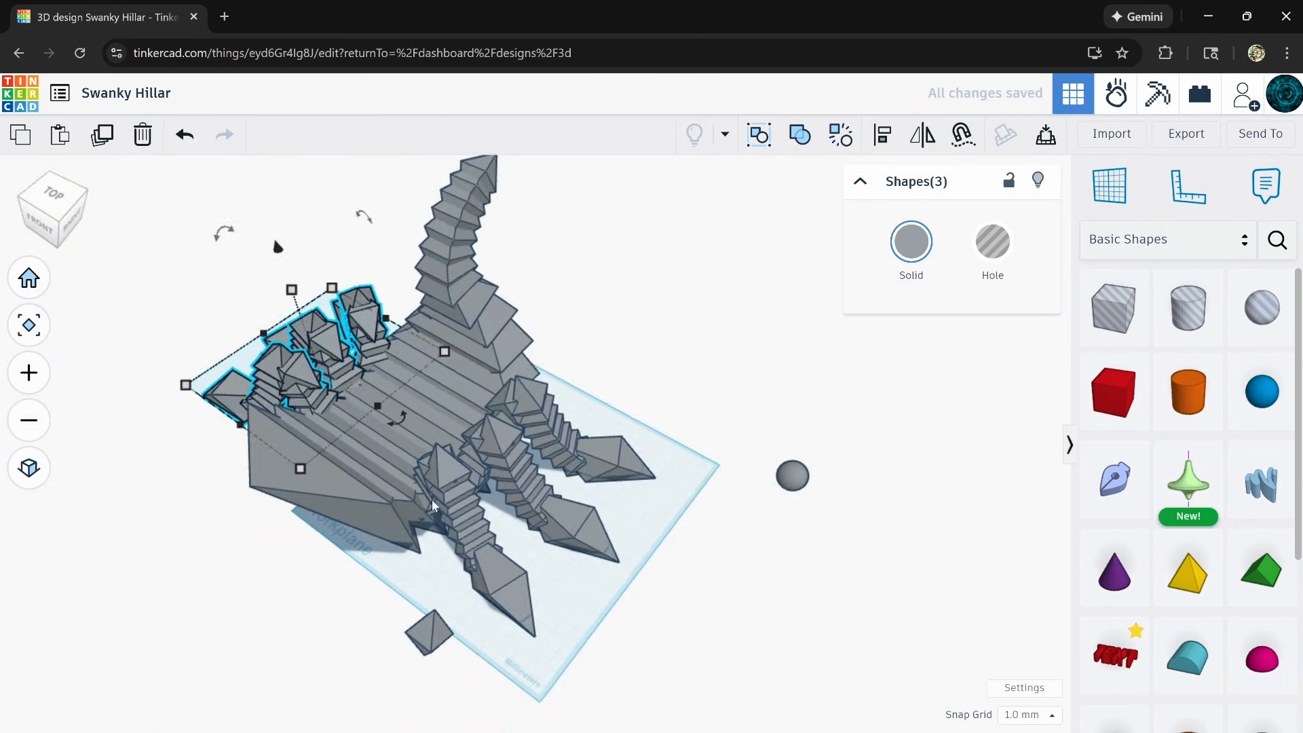
right_drag(432, 500, 384, 465)
right_drag(286, 449, 445, 652)
right_drag(332, 656, 562, 672)
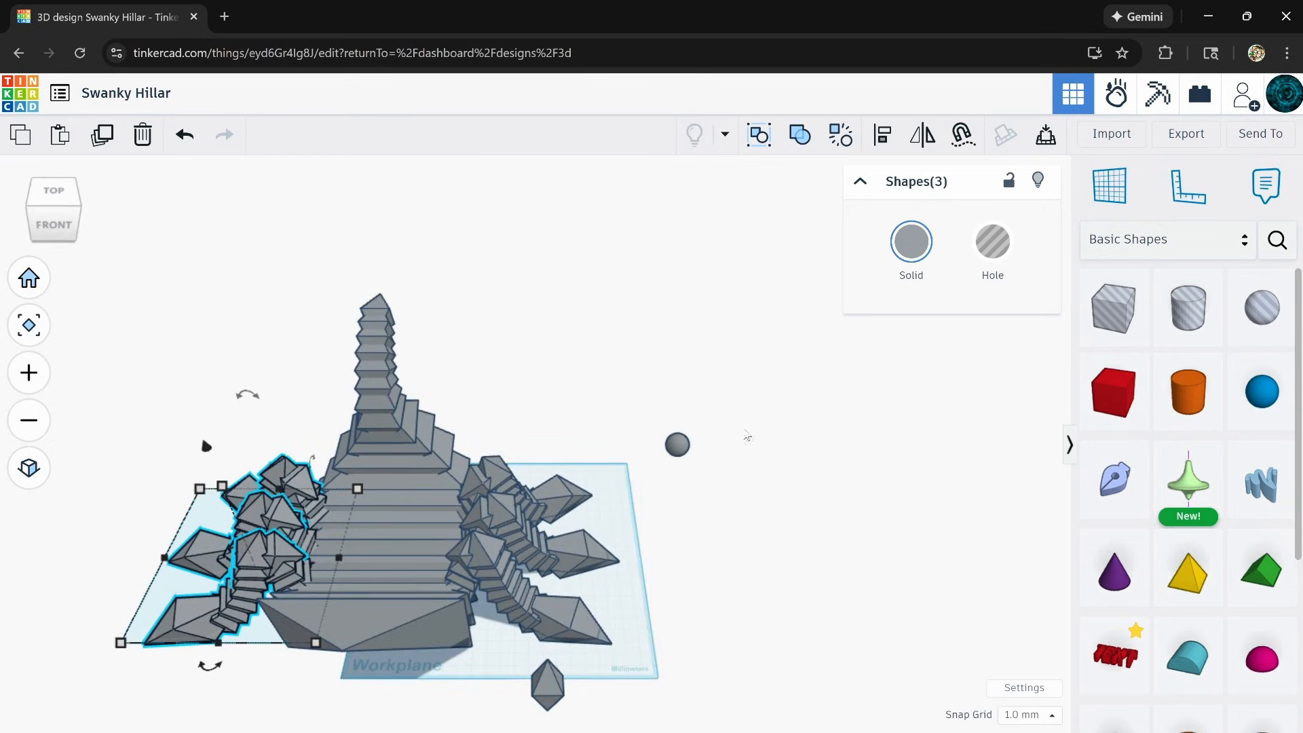
Move the loose double pyramid away from the body to sit beside the sphere.
drag(557, 686, 741, 465)
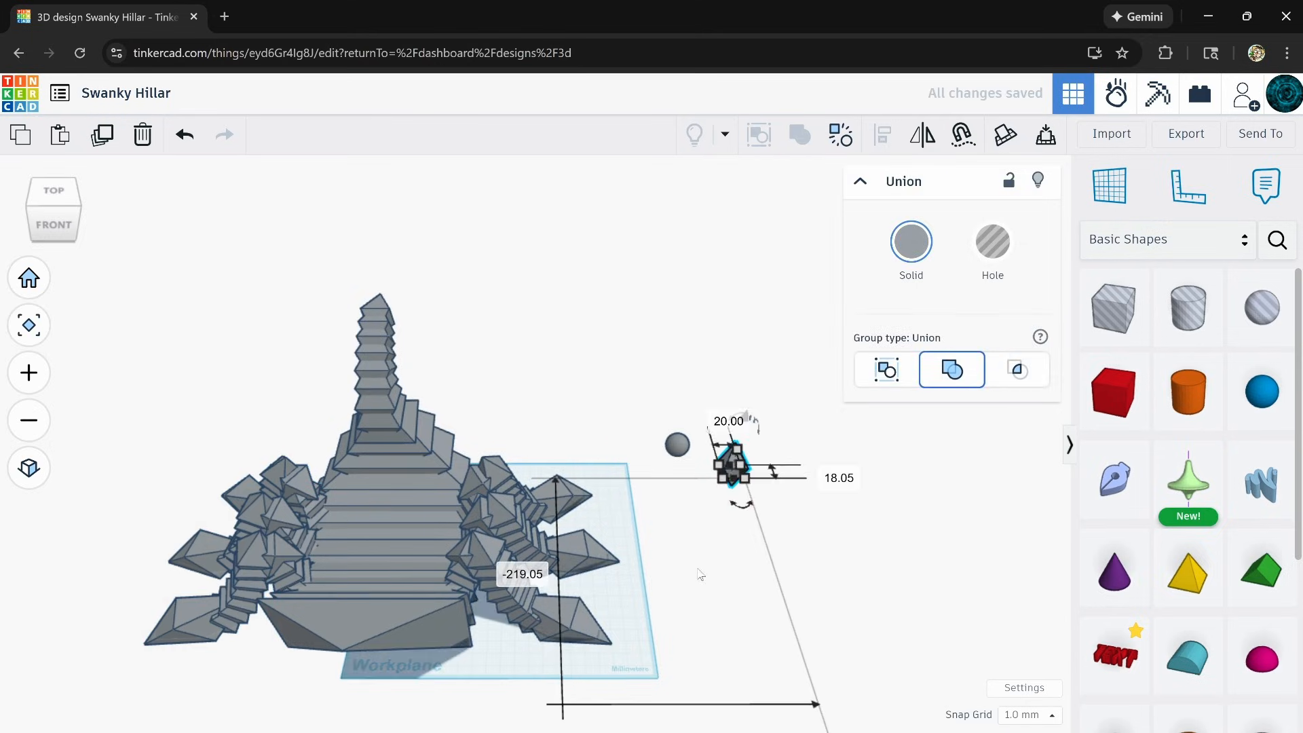
right_drag(701, 573, 656, 572)
Select all six legs together, check how they sit against the body, and clear the selection.
drag(612, 477, 511, 649)
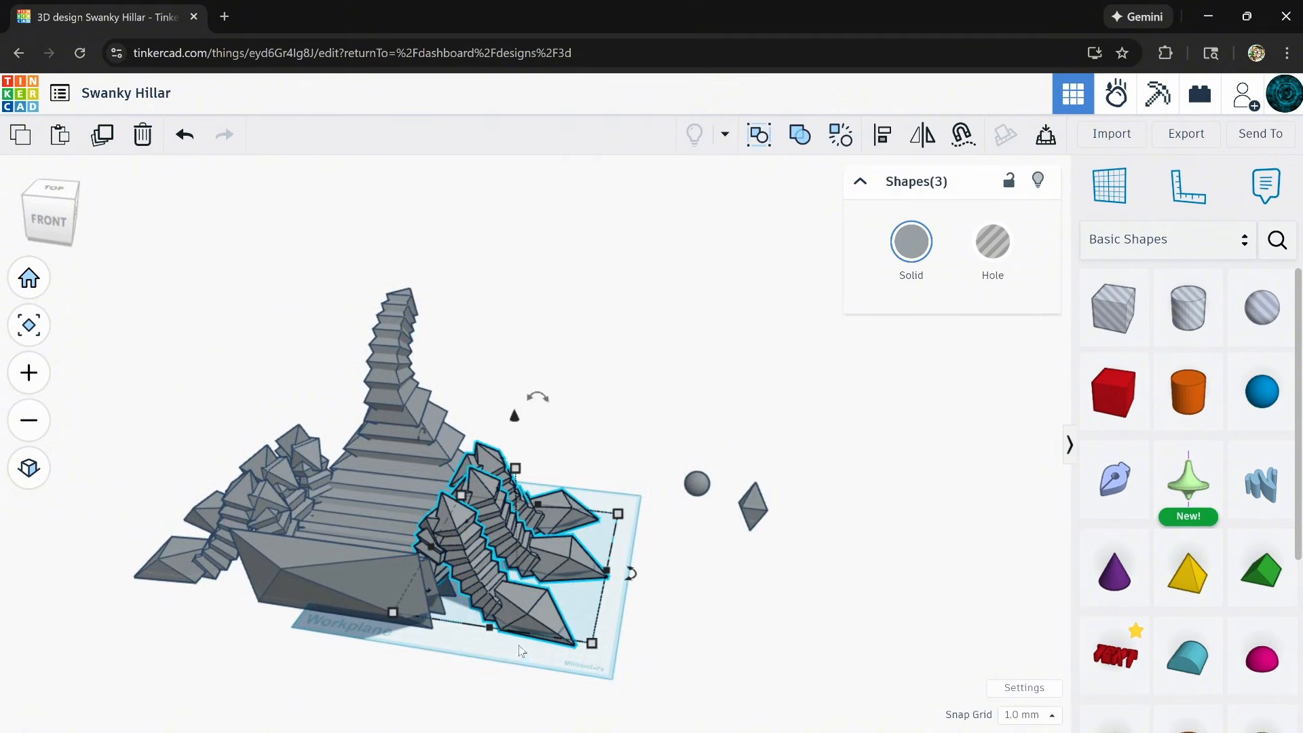
right_drag(198, 476, 264, 519)
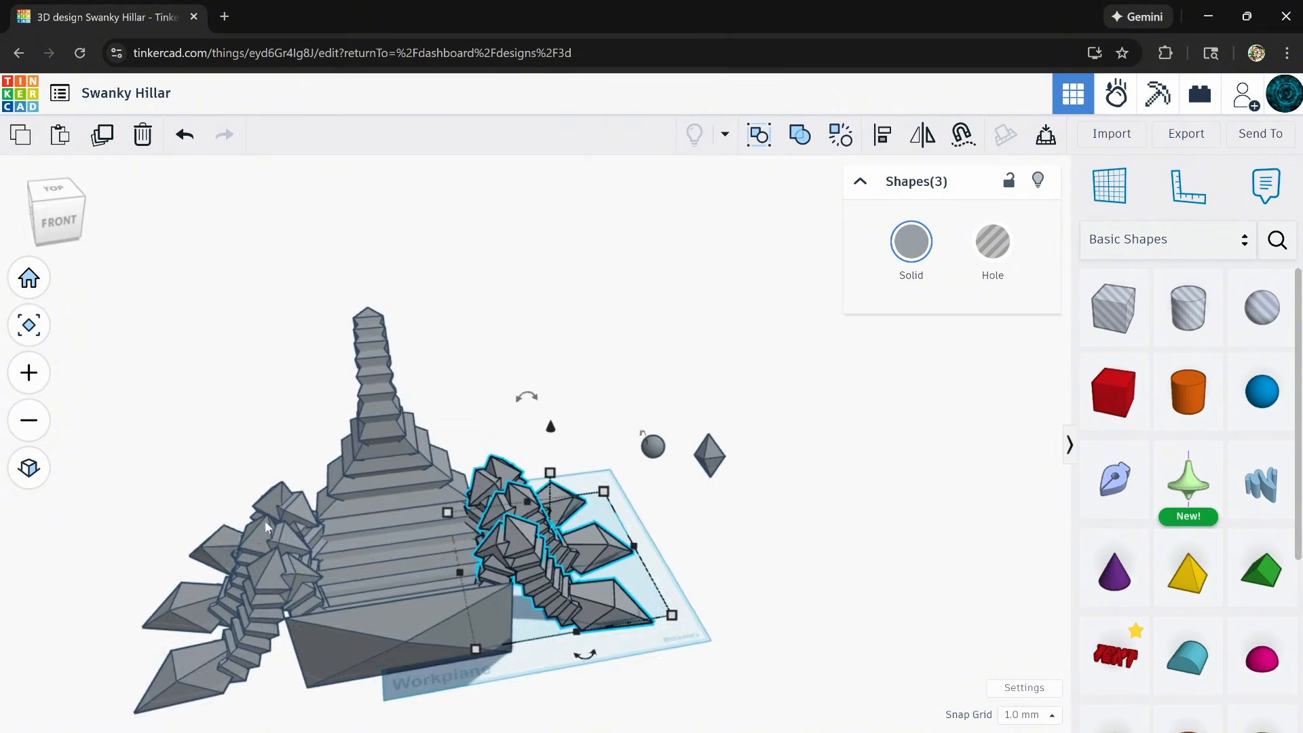
shift+click(266, 512)
shift+click(252, 547)
shift+click(256, 576)
right_drag(327, 651, 277, 600)
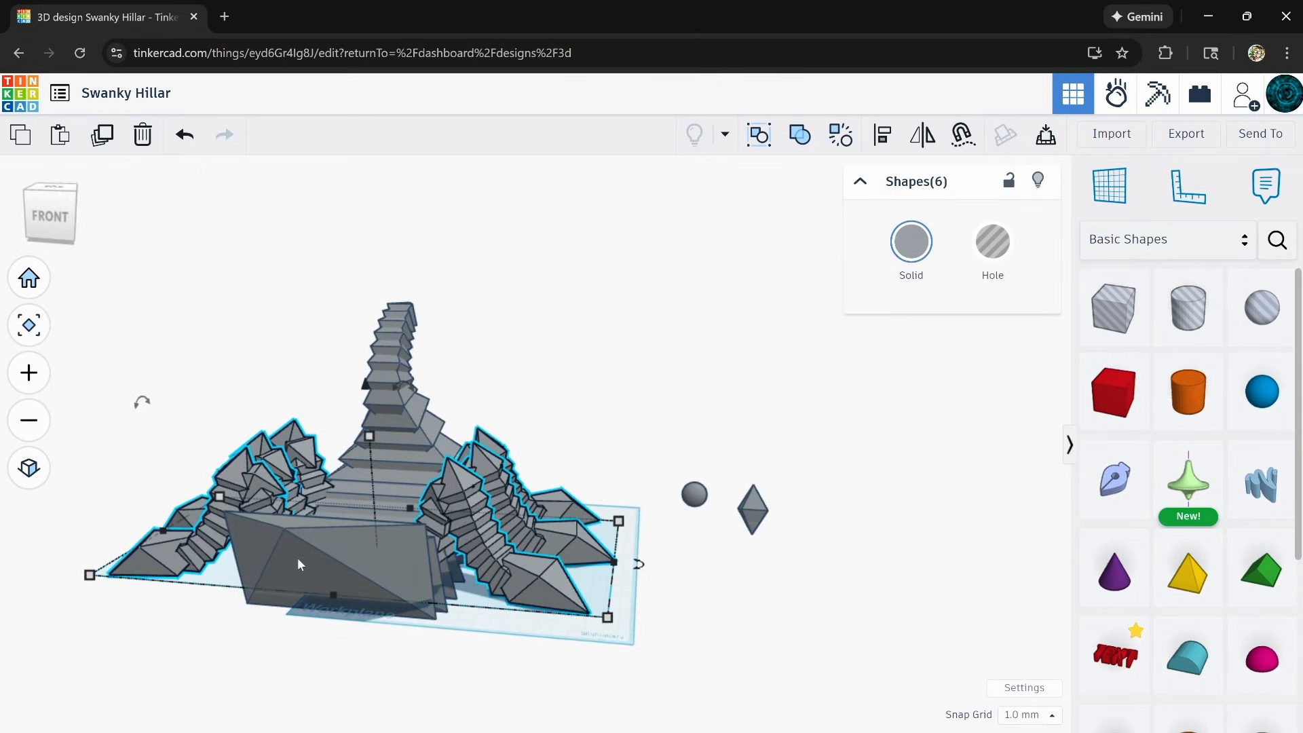
scroll(423, 523, up, 5)
right_drag(422, 524, 320, 562)
scroll(364, 550, down, 4)
scroll(358, 521, down, 4)
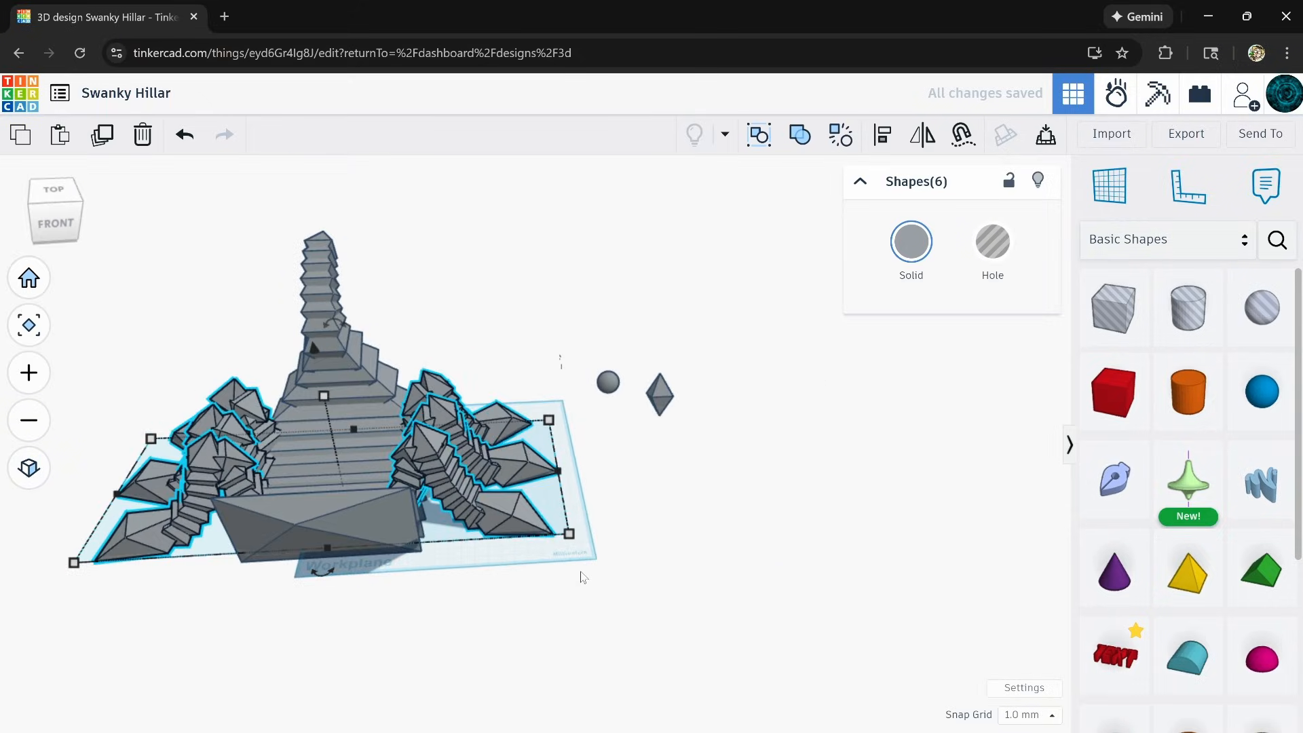
right_drag(581, 578, 463, 550)
middle_drag(618, 370, 607, 569)
click(869, 341)
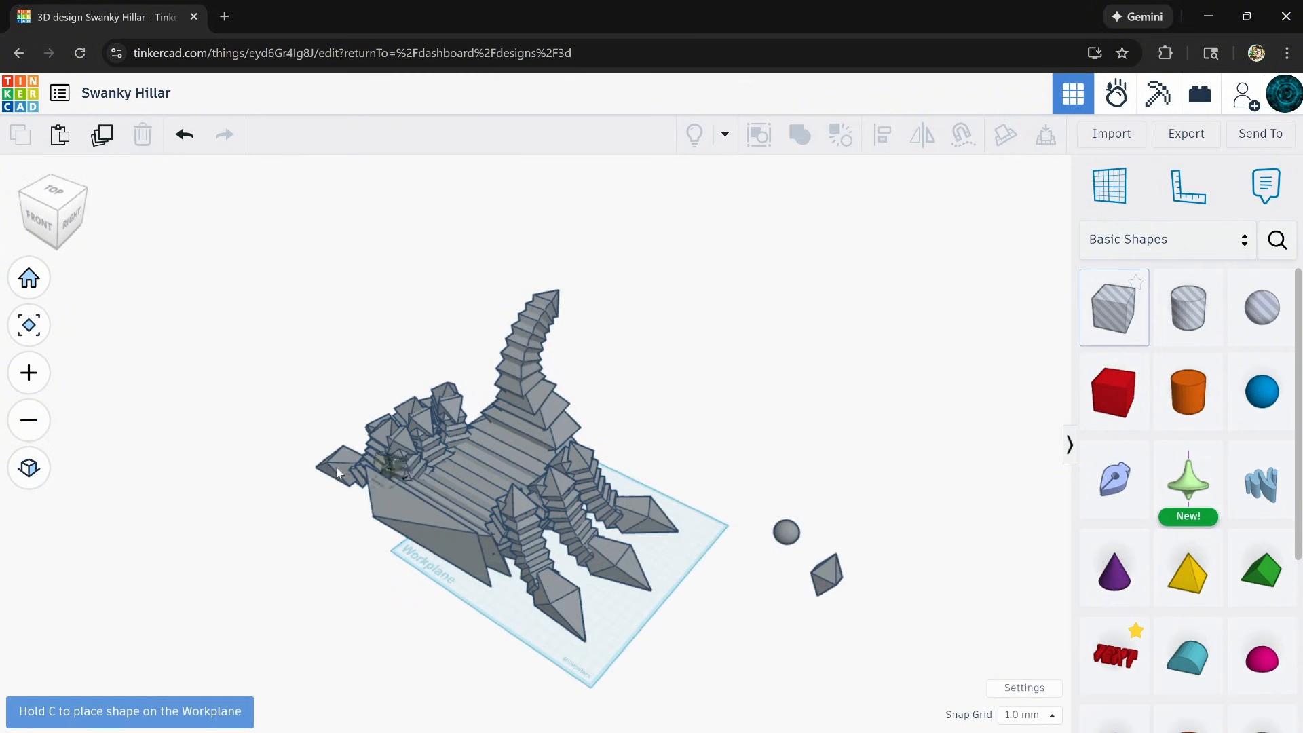
Place a 20 mm high box hole and stretch and shift it to cover the whole footprint under the creature's legs.
click(289, 448)
right_drag(288, 448, 348, 494)
scroll(324, 521, up, 2)
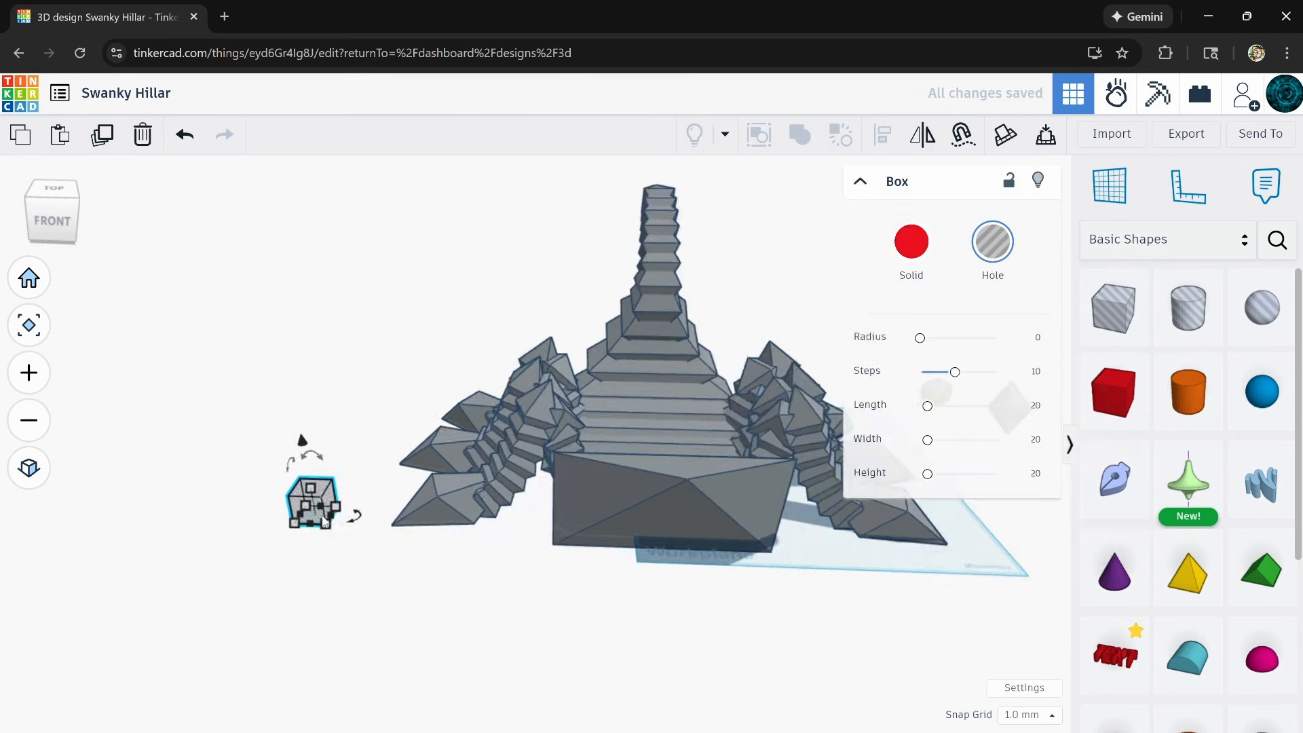
drag(325, 524, 1049, 657)
right_drag(666, 566, 608, 485)
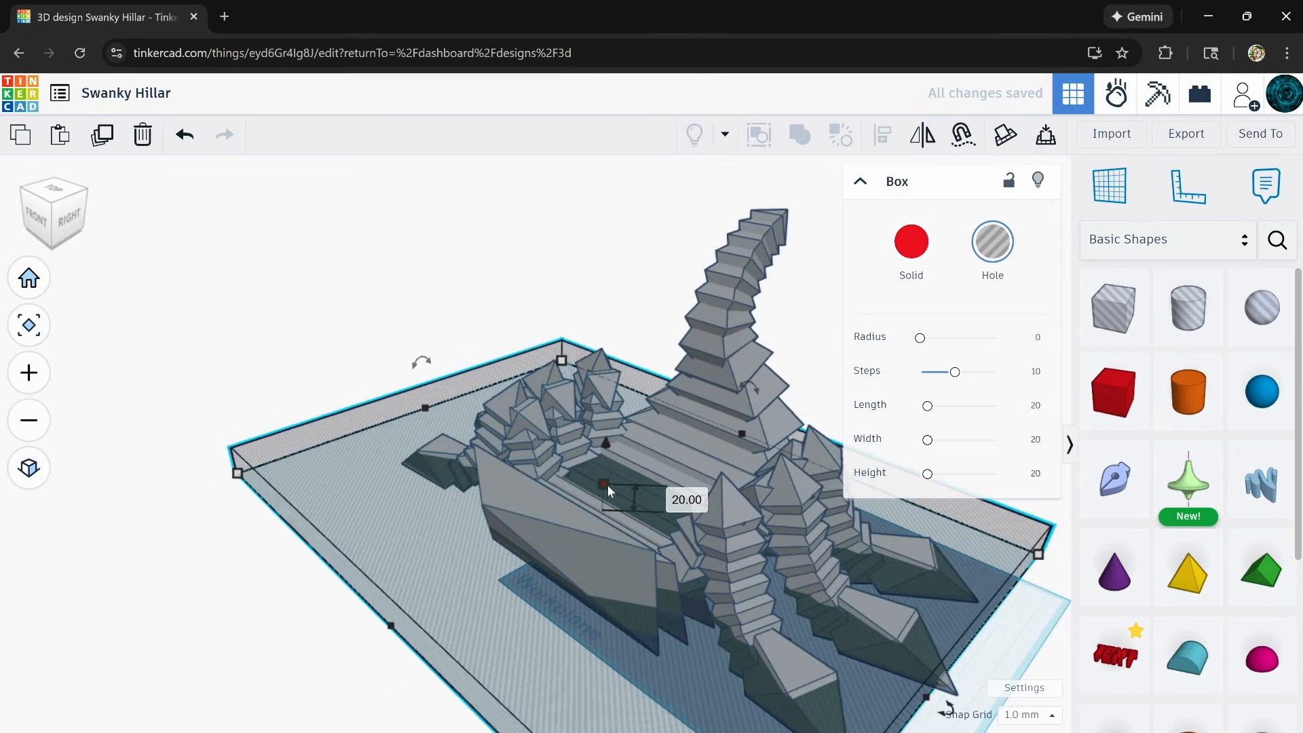
right_drag(619, 575, 625, 541)
drag(508, 604, 514, 583)
scroll(606, 583, down, 3)
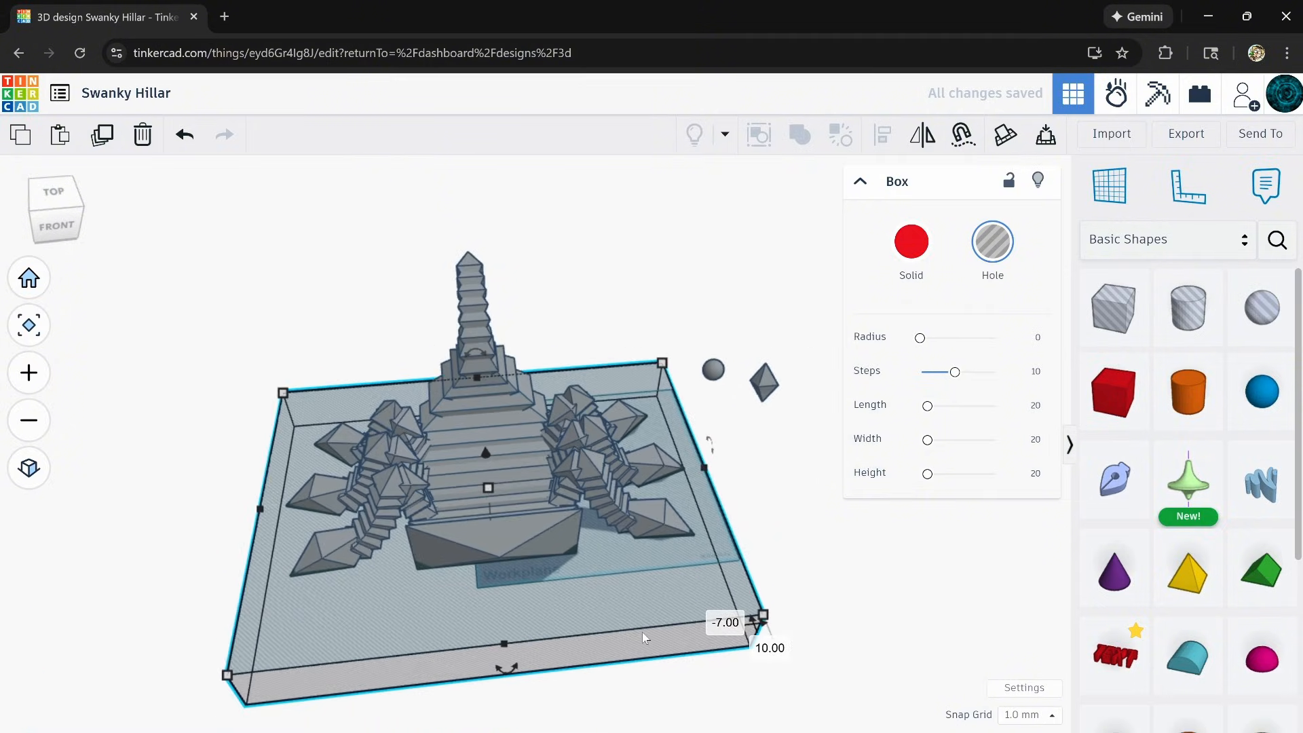
Select the box hole with the legs and overlapping body segments and group them into a union.
right_drag(607, 587, 308, 581)
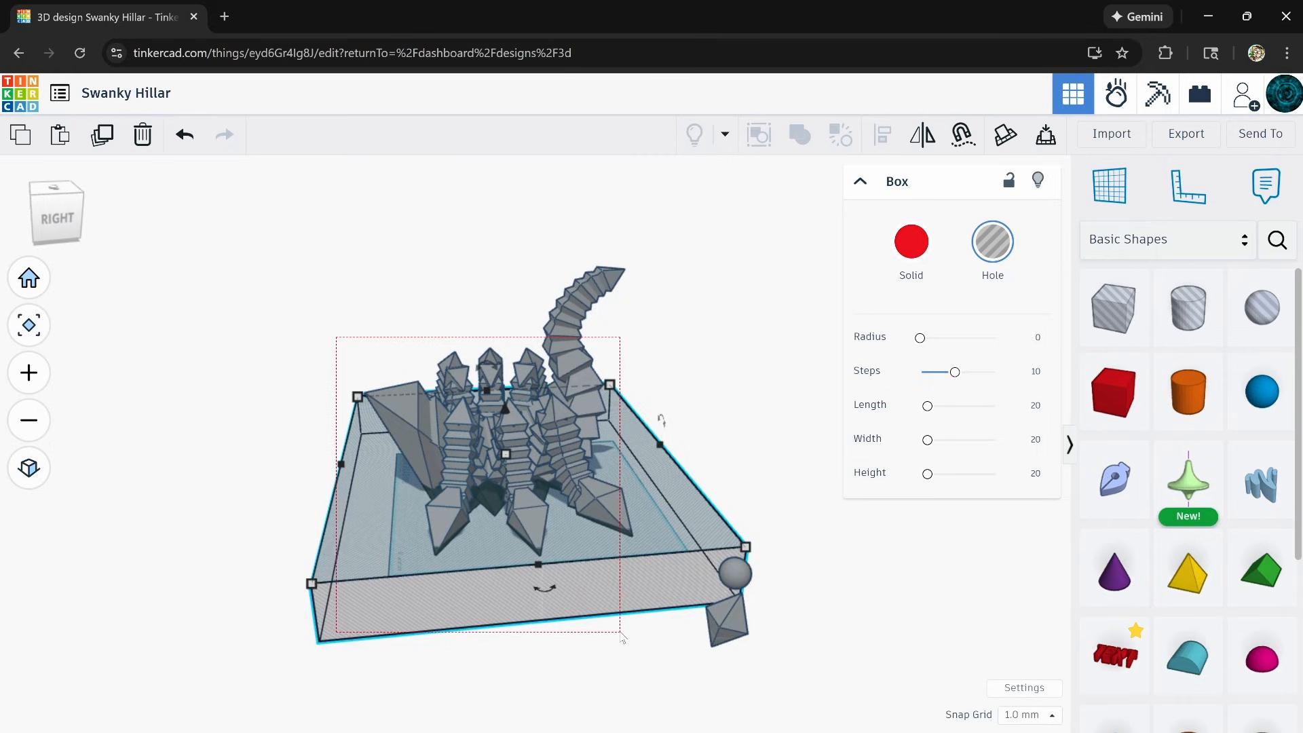
drag(629, 638, 629, 638)
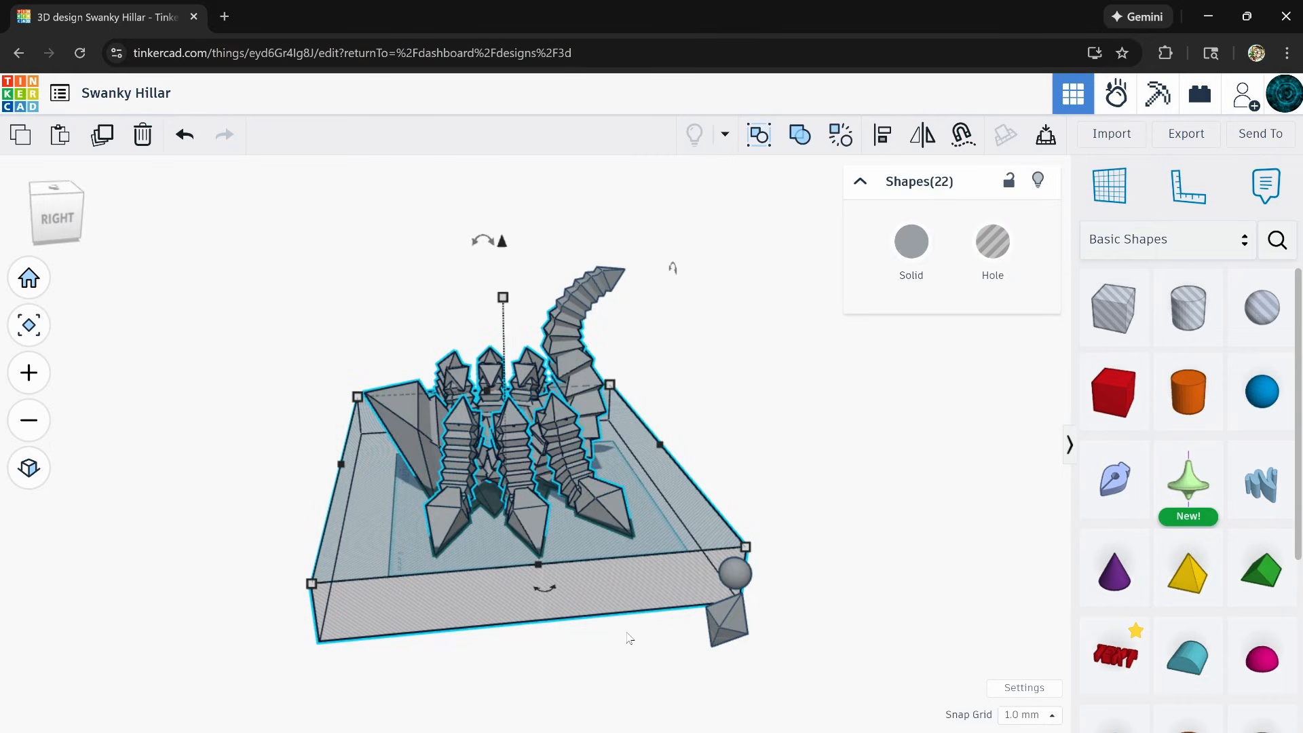
click(801, 137)
Select all the creature's parts and move them onto the workplane, by about -20.7 and 90.5 mm.
right_drag(244, 502, 429, 386)
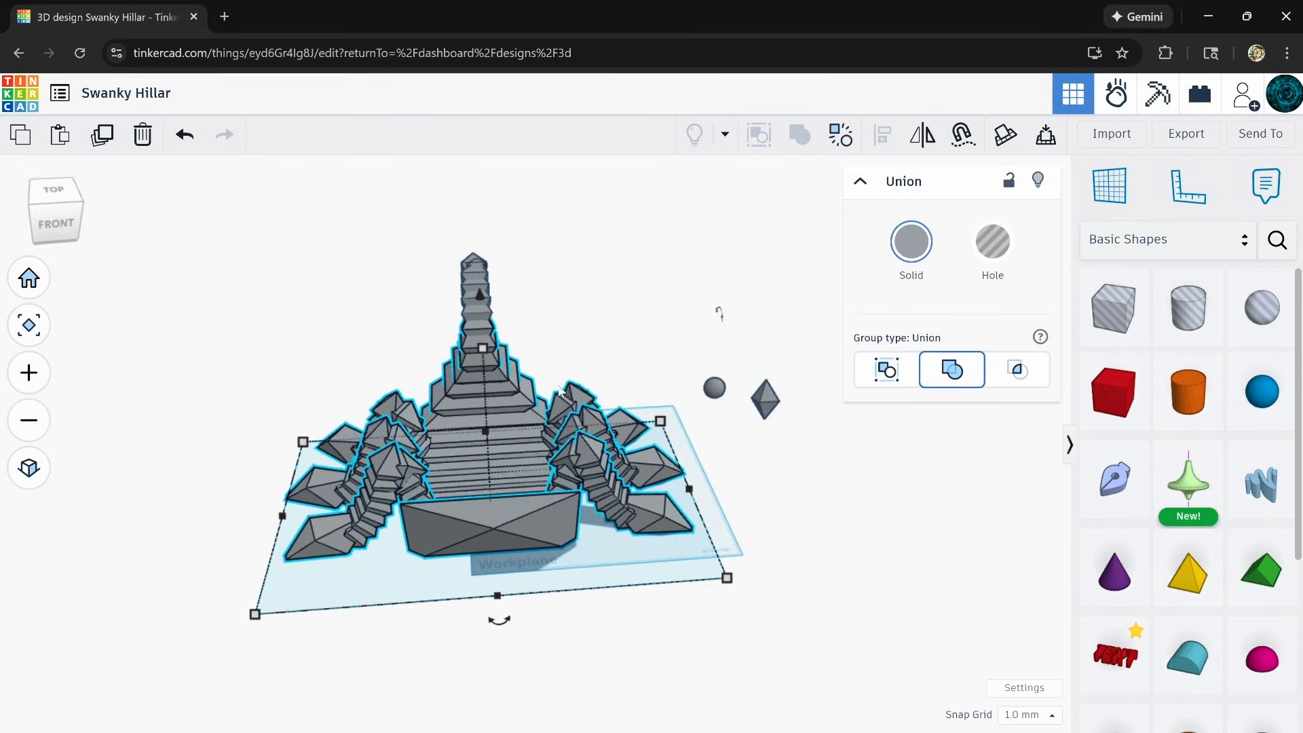
right_drag(560, 391, 392, 272)
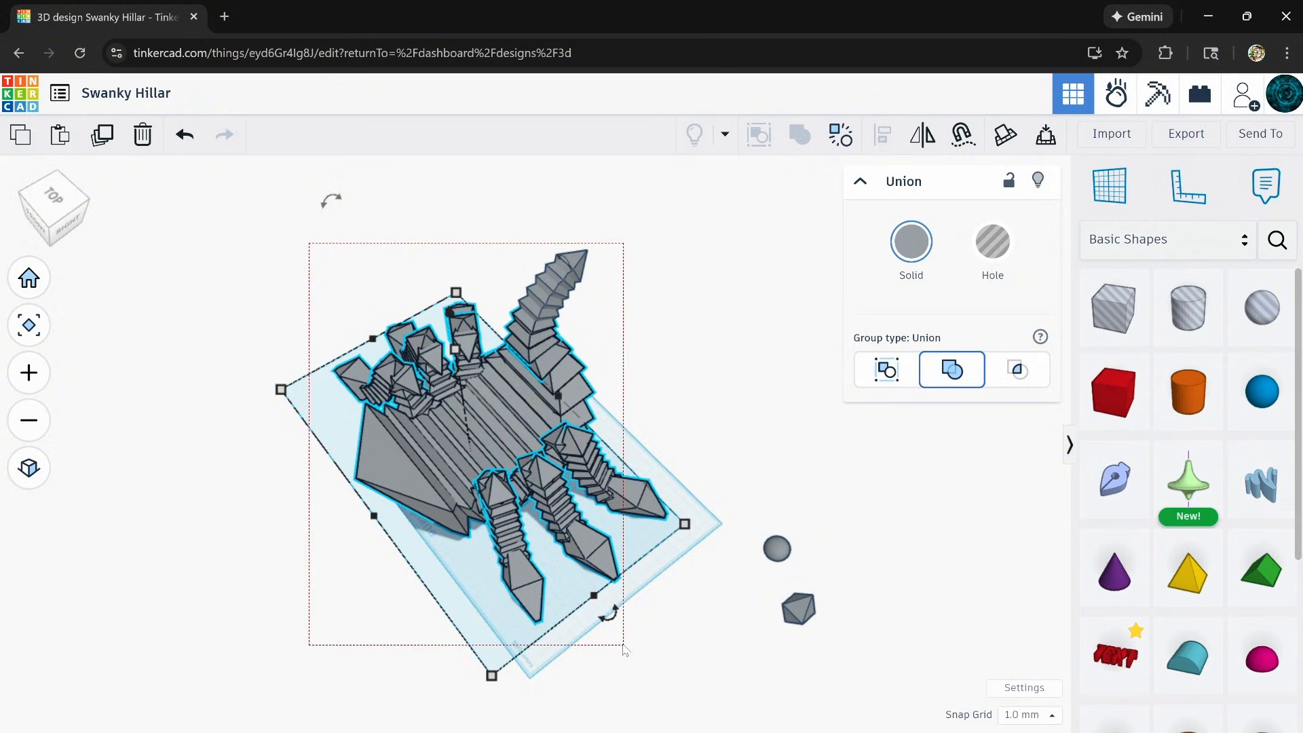
drag(625, 649, 623, 645)
shift+drag(467, 324, 477, 401)
drag(472, 464, 535, 505)
scroll(528, 518, up, 1)
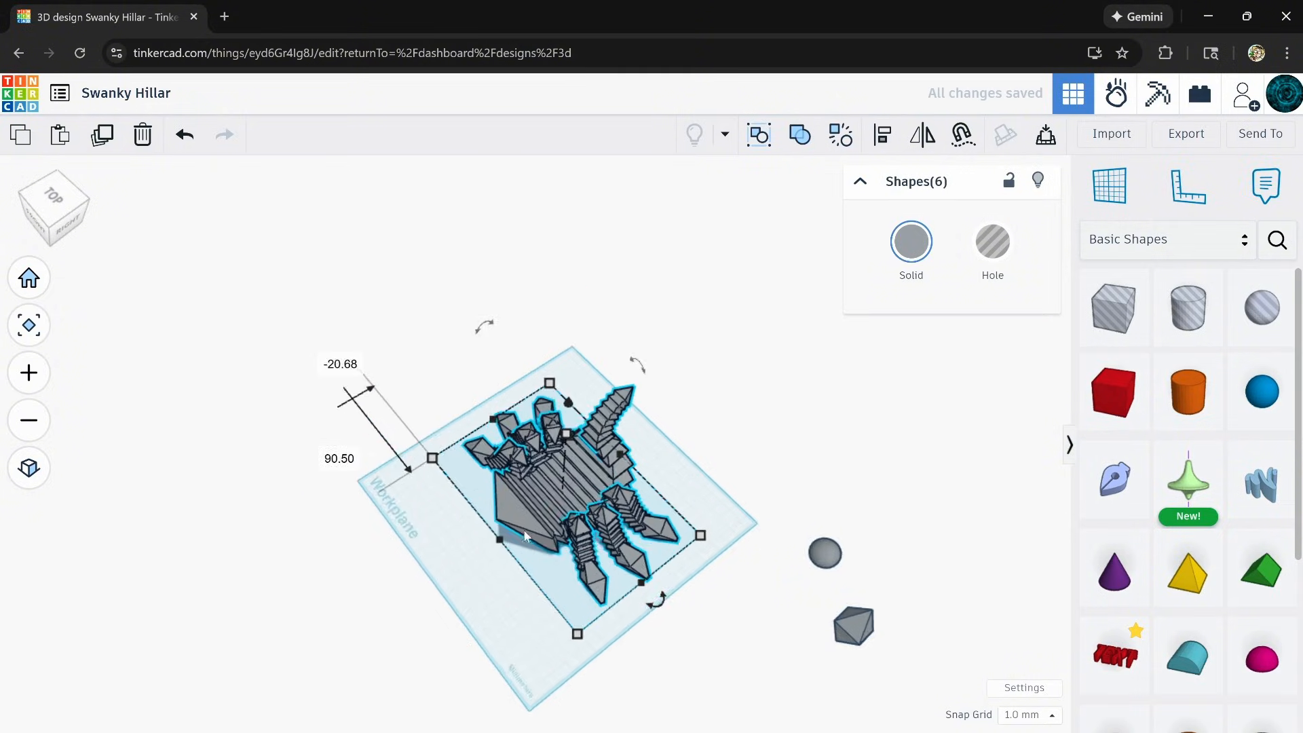
click(448, 594)
Duplicate the pyramid at the tail's tip, turn the copy upright, and undo its last change.
right_drag(455, 596, 666, 373)
scroll(572, 495, up, 3)
scroll(812, 282, up, 5)
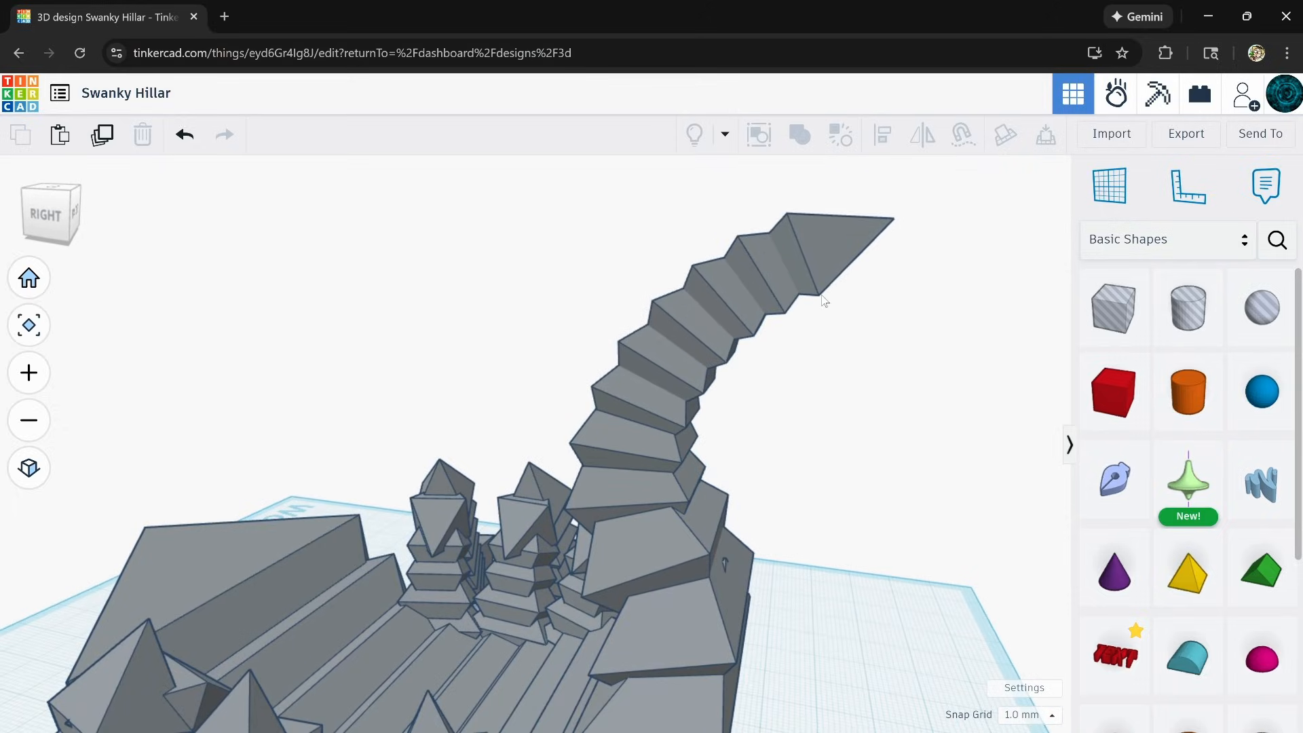
click(819, 245)
middle_drag(785, 373, 727, 391)
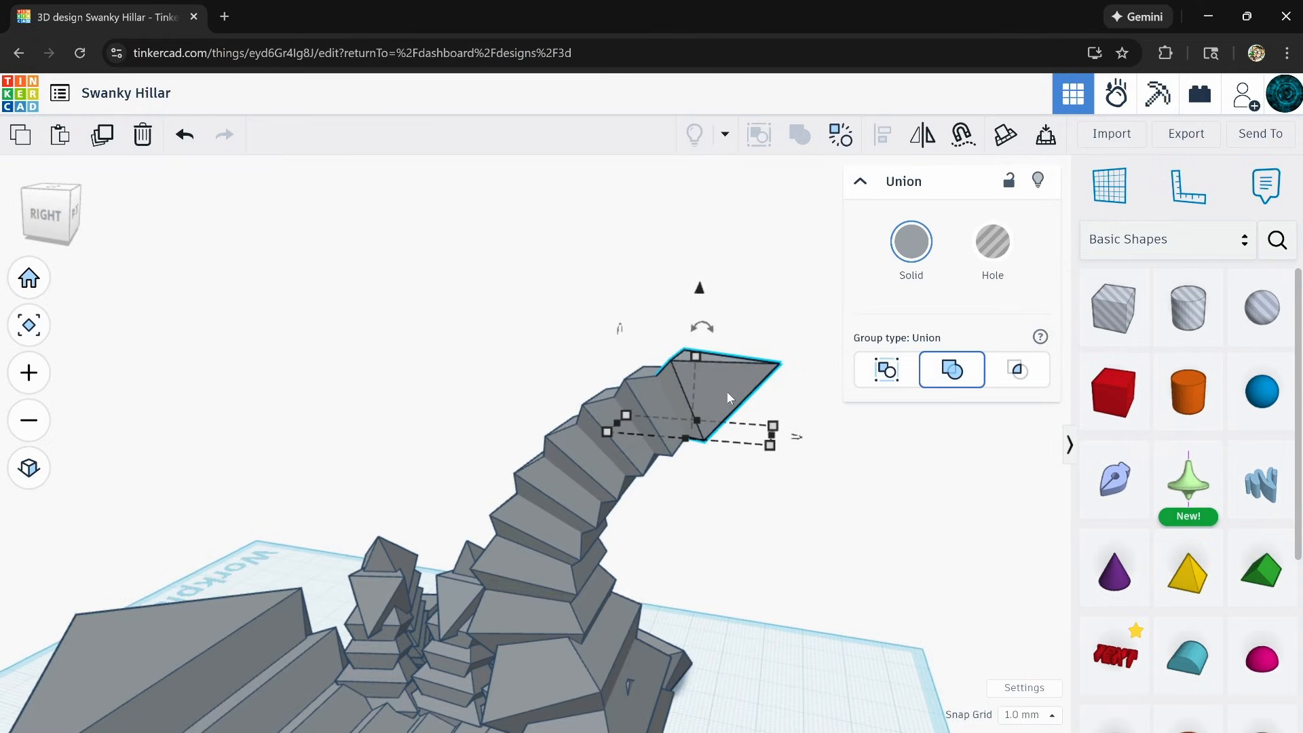
drag(712, 336, 475, 278)
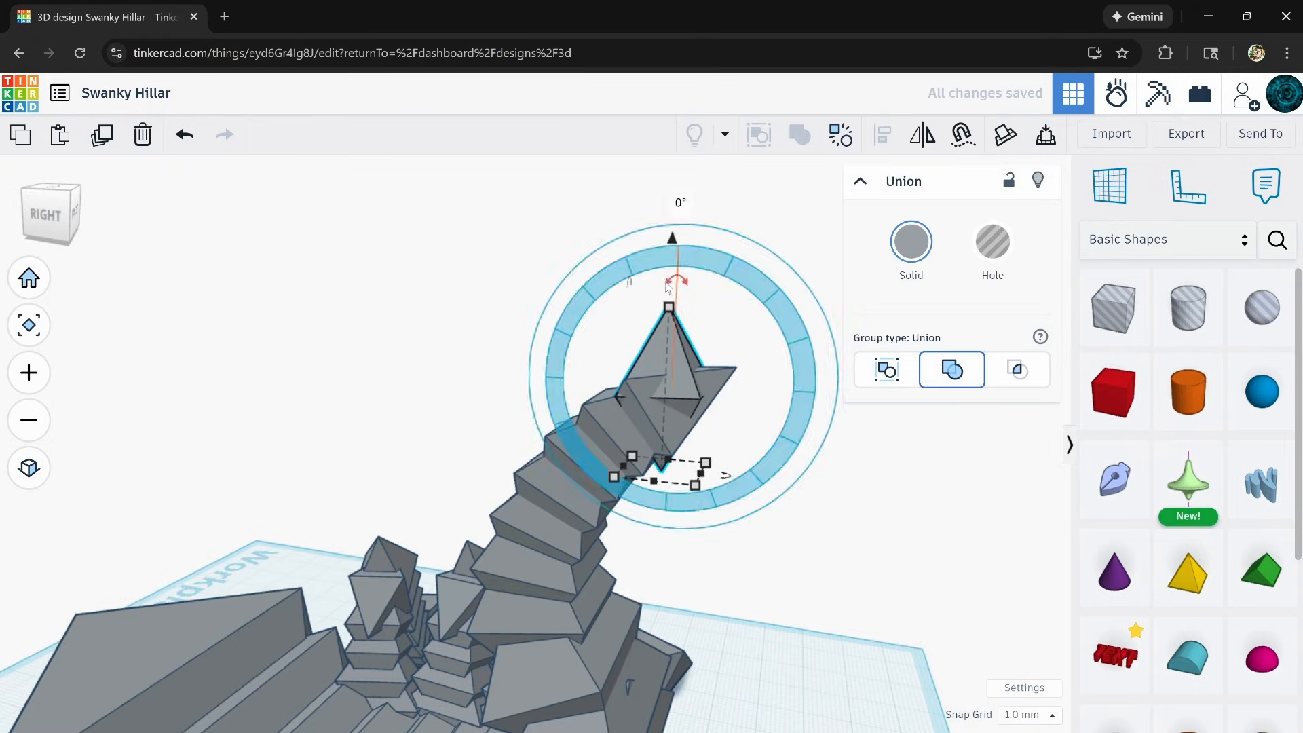
click(185, 135)
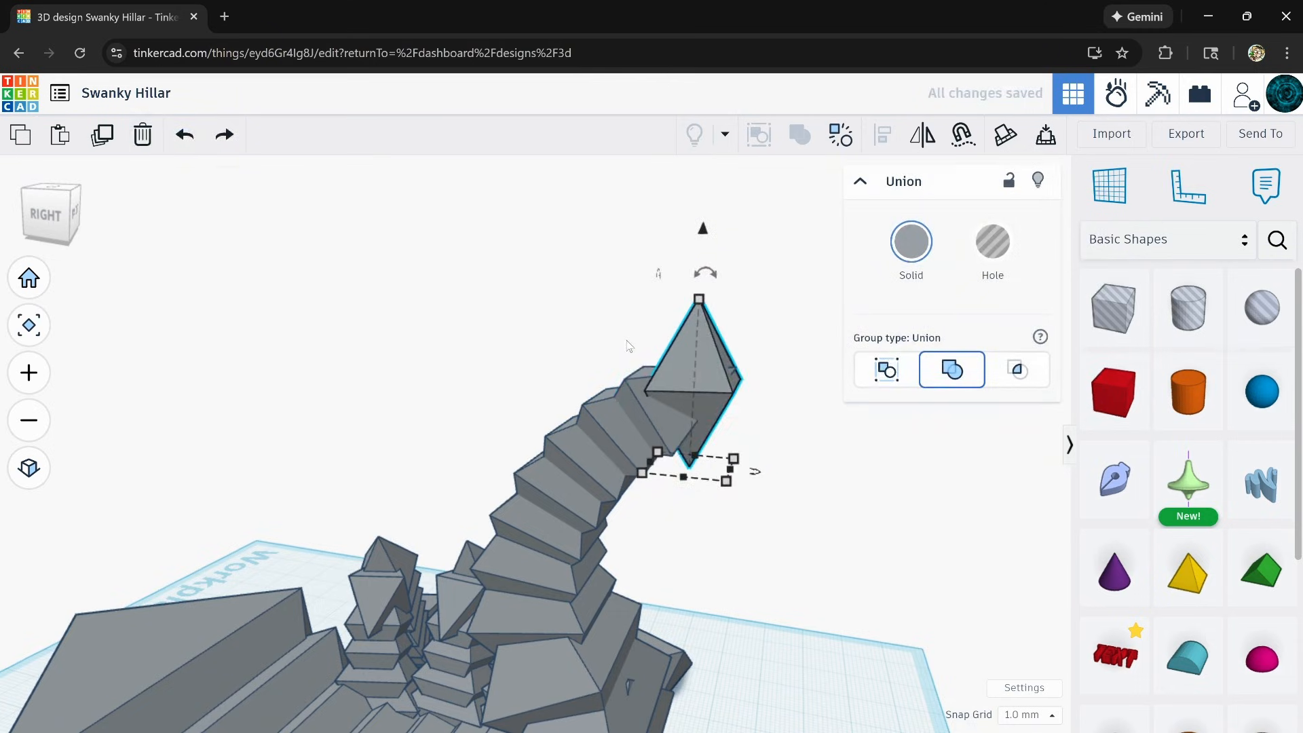
Raise the upright pyramid a few millimetres and shift it slightly so it sits on top of the tail's end.
key(ctrl+Up)
key(ctrl+Up)
key(ctrl+Up)
key(ctrl+Up)
key(ctrl+Up)
key(Left)
key(Left)
key(Left)
key(ctrl+Down)
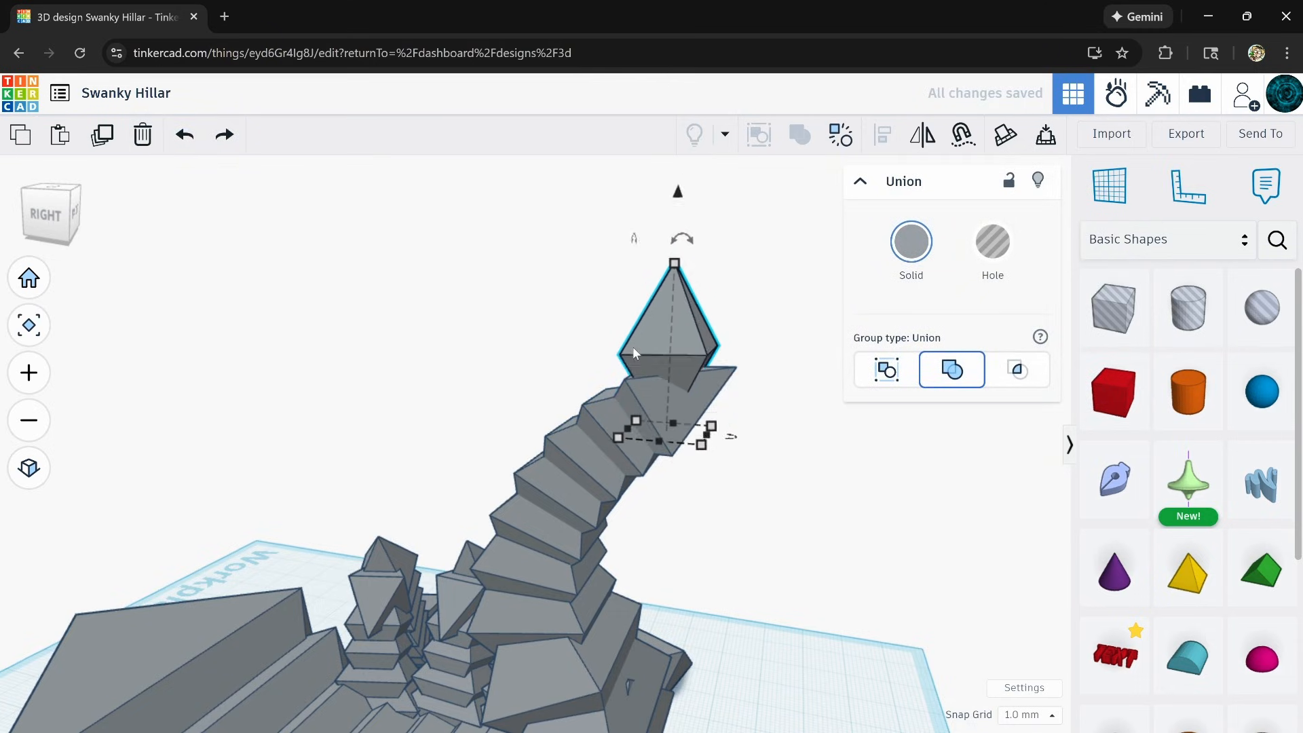
Tilt the pyramid 48° toward the front of the body and shift it forward over the tail's end.
right_drag(658, 386, 835, 529)
drag(699, 280, 618, 241)
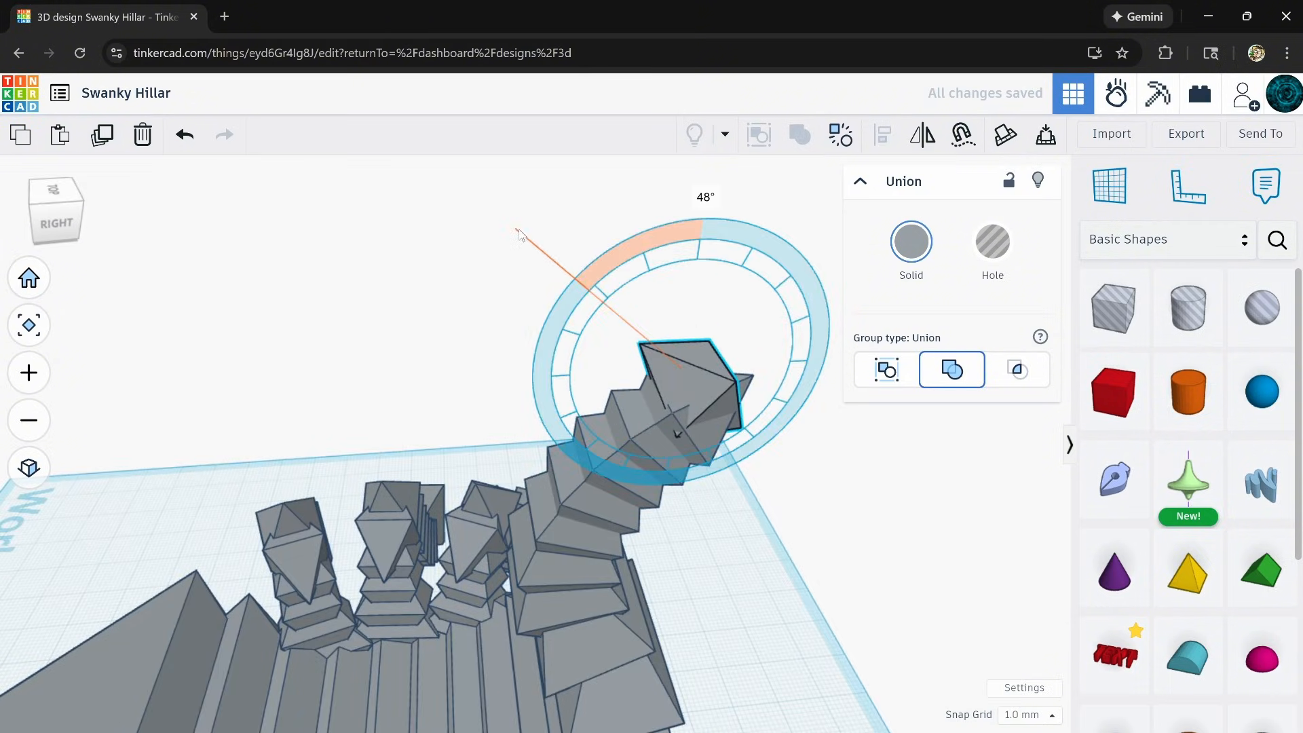
drag(518, 234, 518, 234)
drag(628, 443, 555, 414)
key(Right)
key(Right)
key(Left)
key(Left)
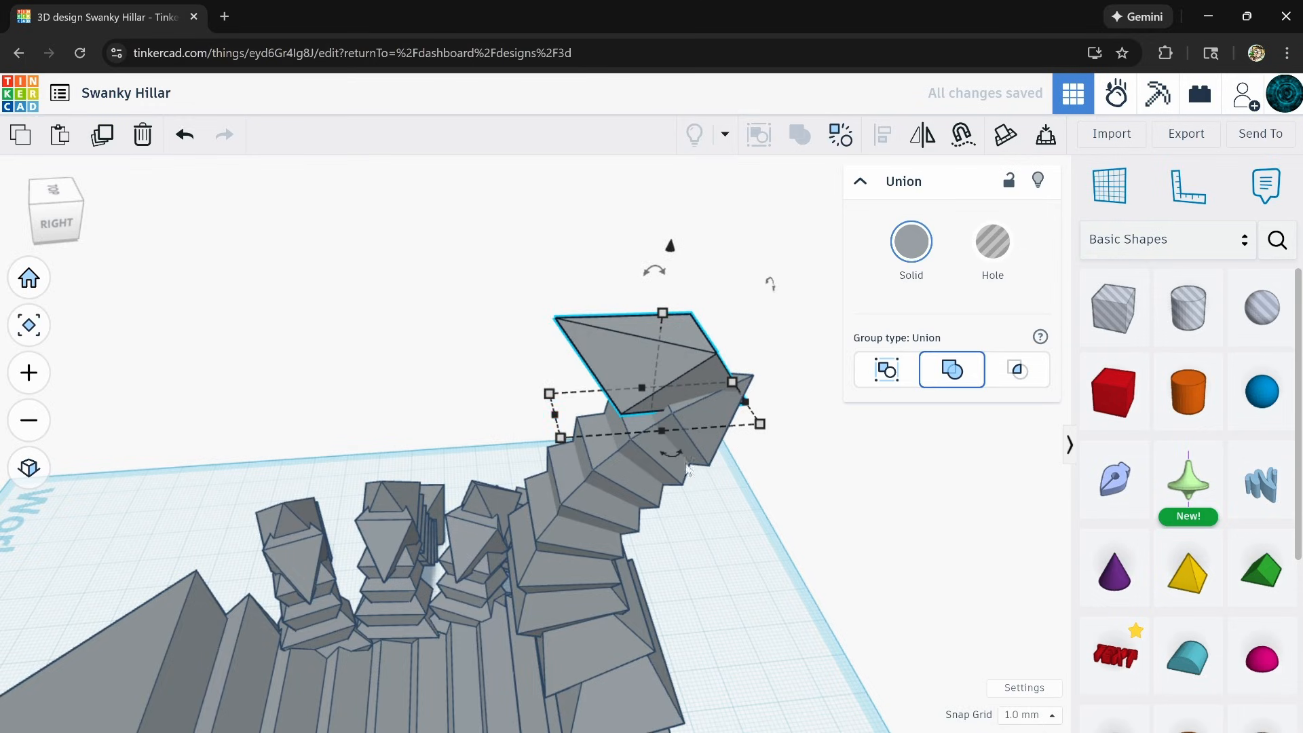
Adjust the tilt of the stinger pyramid at the tail's end.
right_drag(687, 468, 716, 509)
drag(621, 279, 654, 217)
right_drag(682, 400, 722, 356)
scroll(710, 443, down, 6)
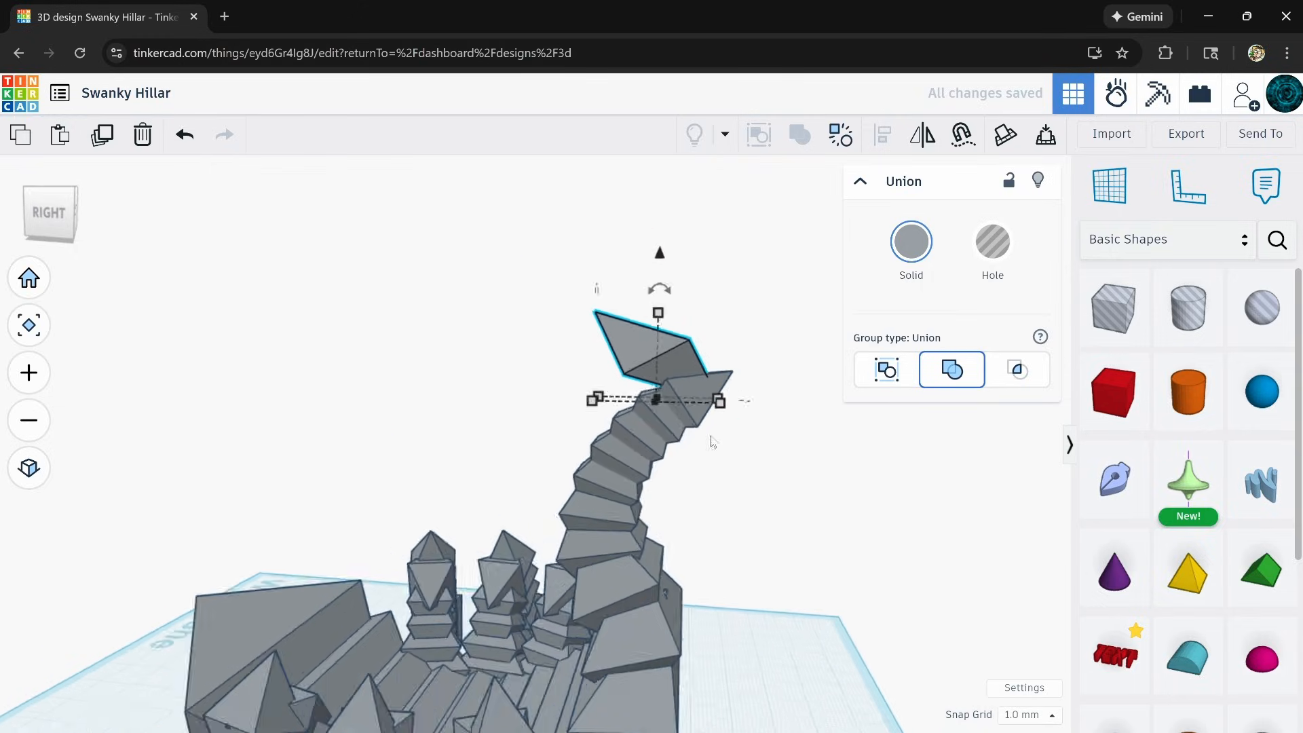
Examine the stinger's alignment with the tail and the whole creature from behind and from the side.
mouse_move(679, 590)
right_down()
mouse_move(748, 586)
mouse_move(458, 600)
mouse_move(678, 568)
right_up()
right_drag(730, 523, 474, 532)
scroll(642, 469, up, 4)
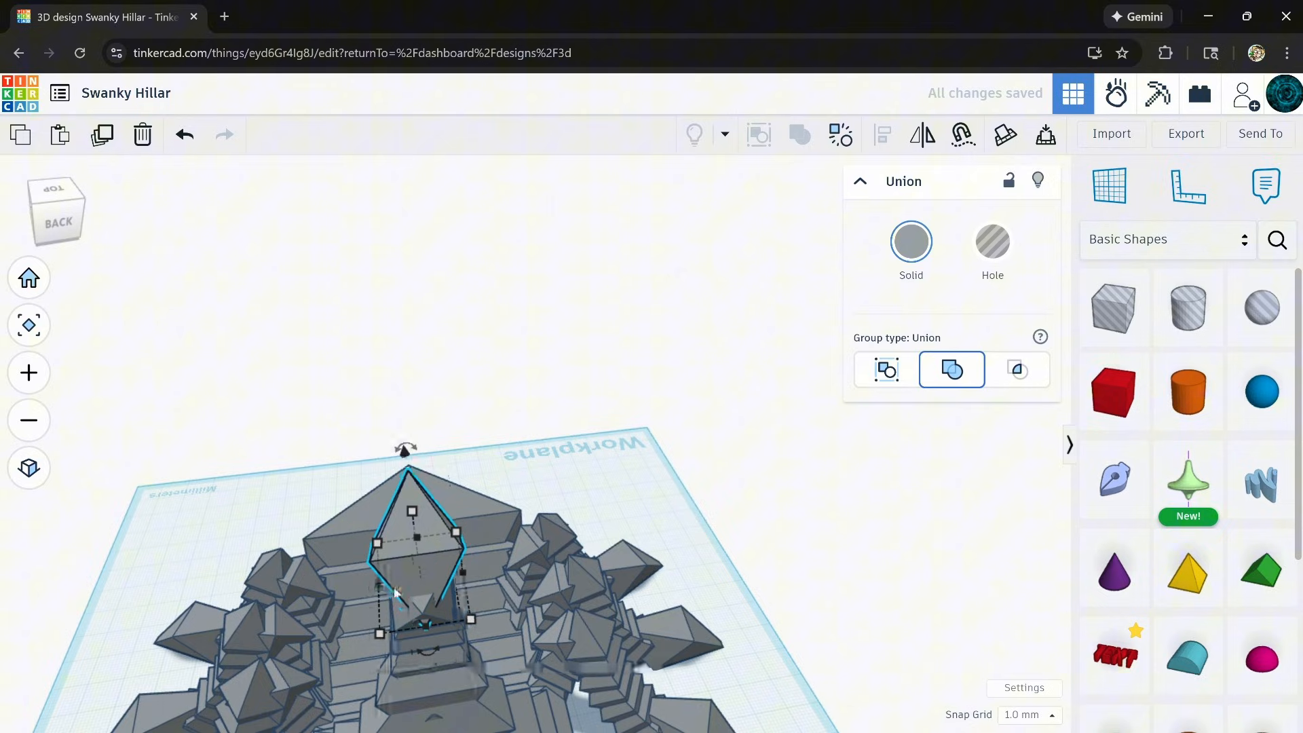
right_drag(399, 588, 842, 536)
click(871, 563)
scroll(872, 563, down, 3)
middle_drag(788, 623, 805, 443)
right_drag(805, 443, 503, 547)
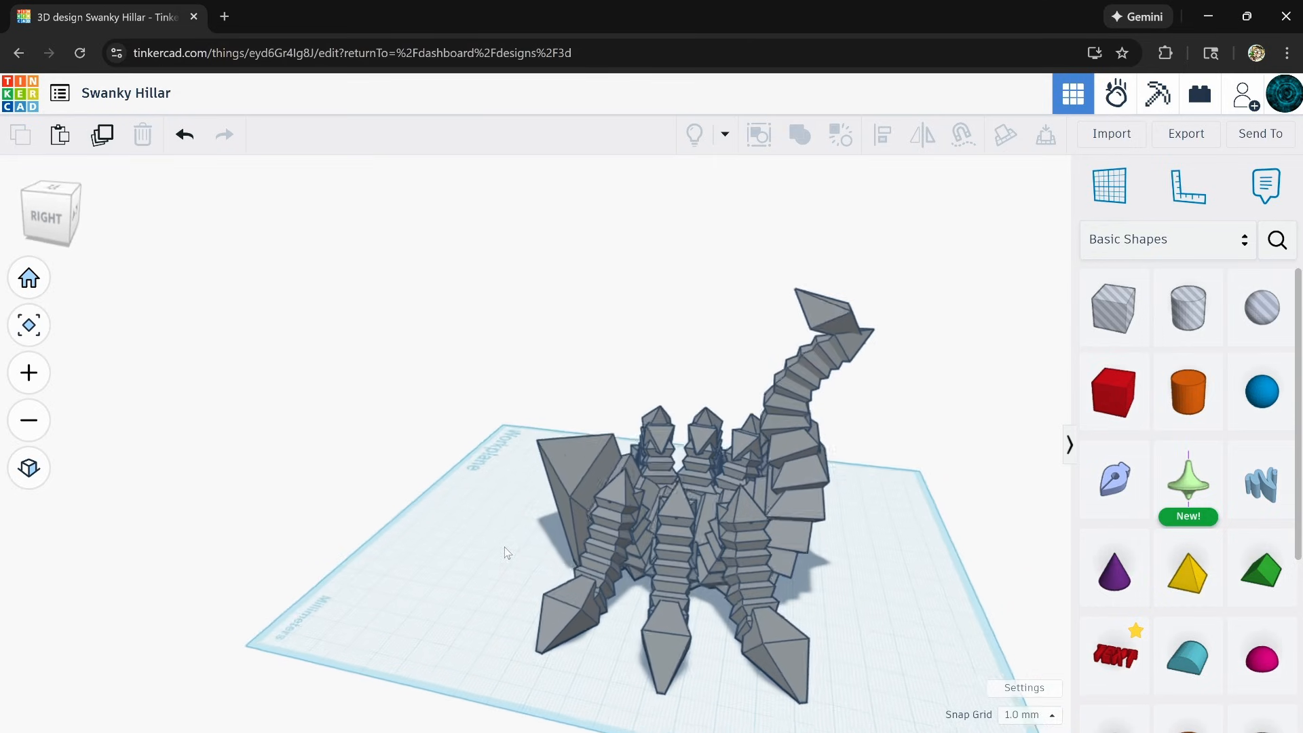
Fine-tune the rotation of the stinger pyramid and check how it joins the tail up close.
click(835, 326)
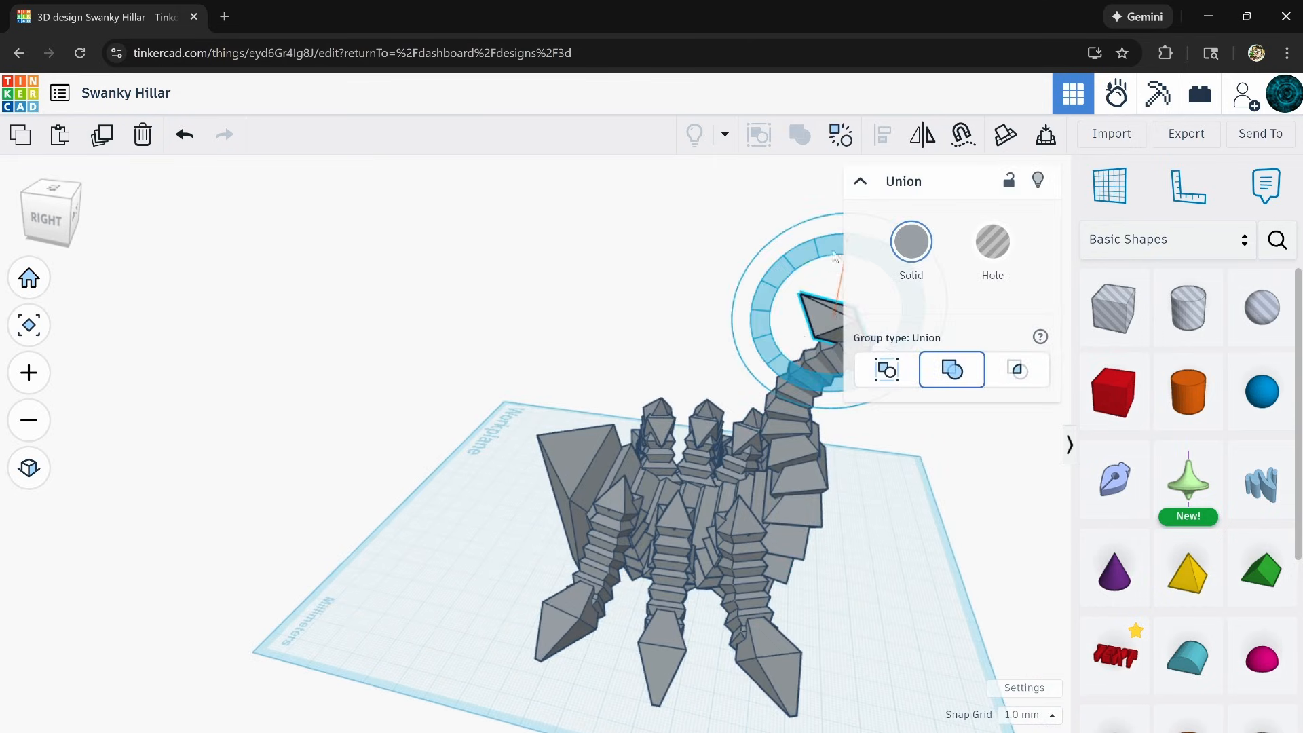
drag(860, 187, 867, 190)
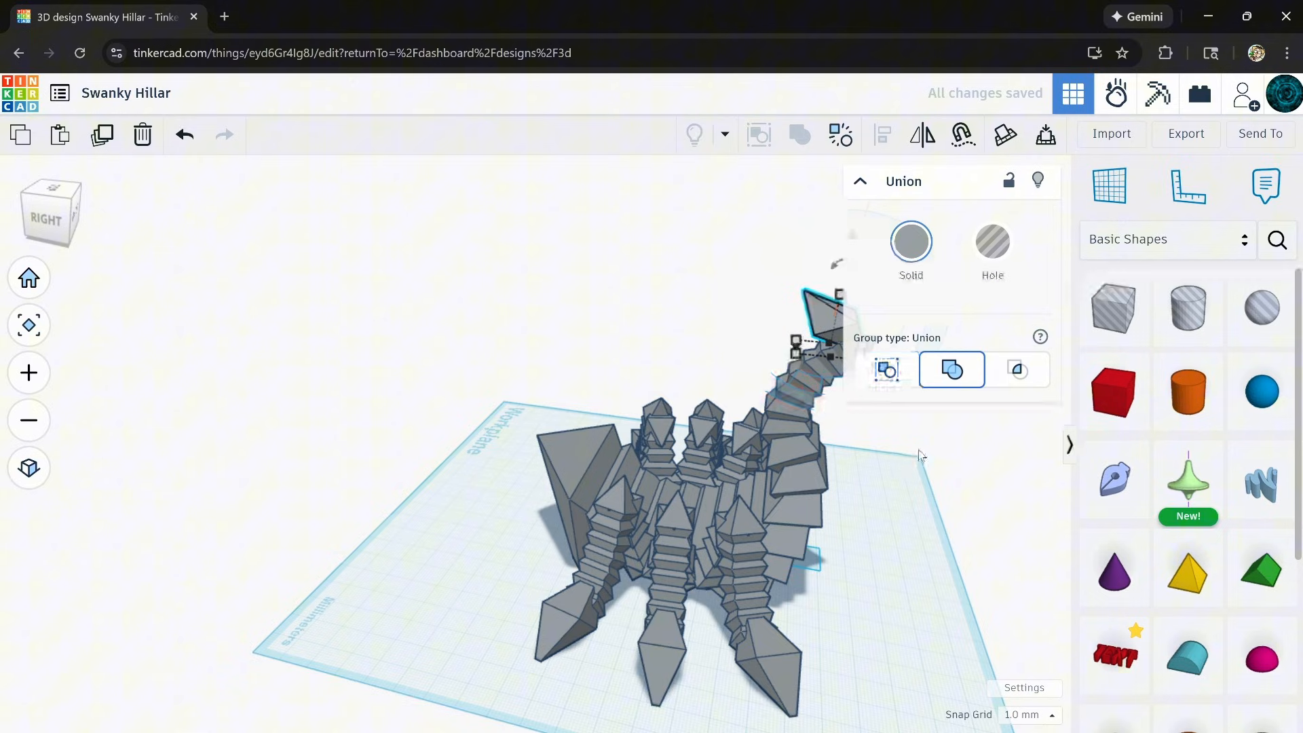
key(f)
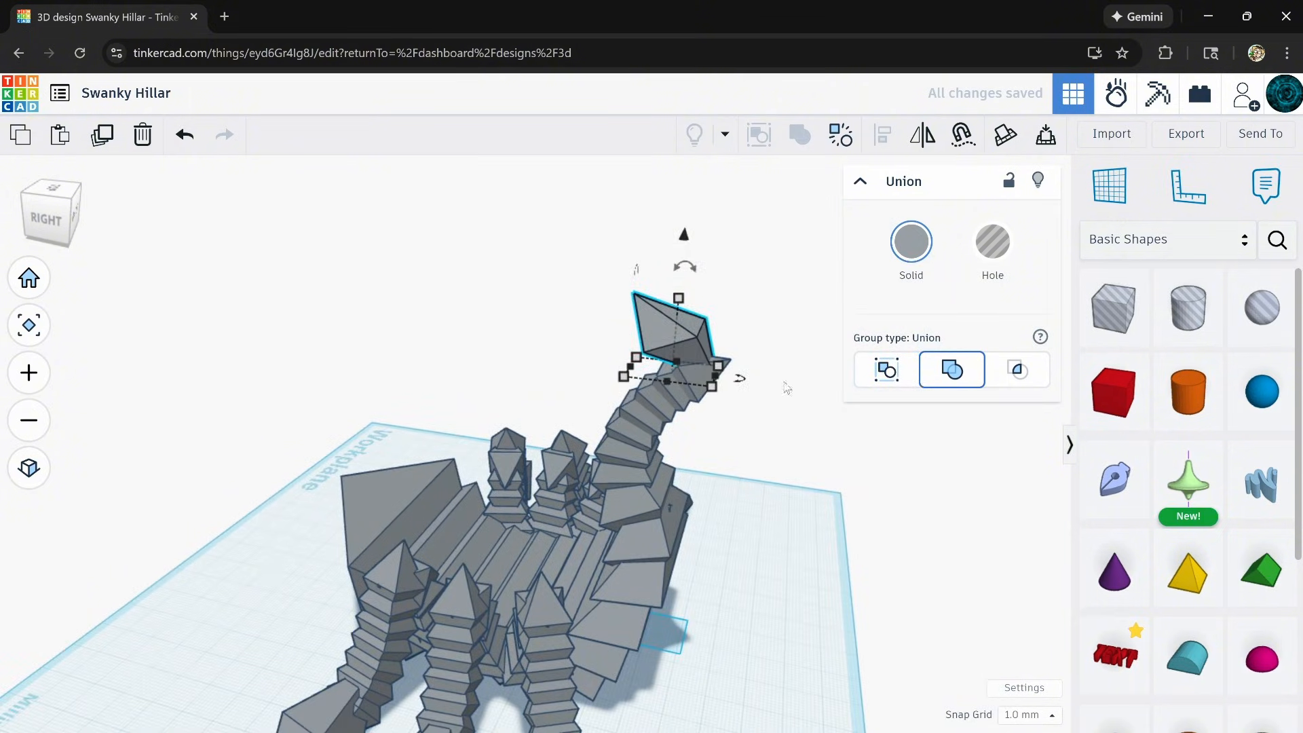
right_drag(786, 388, 771, 499)
click(788, 535)
scroll(738, 442, up, 10)
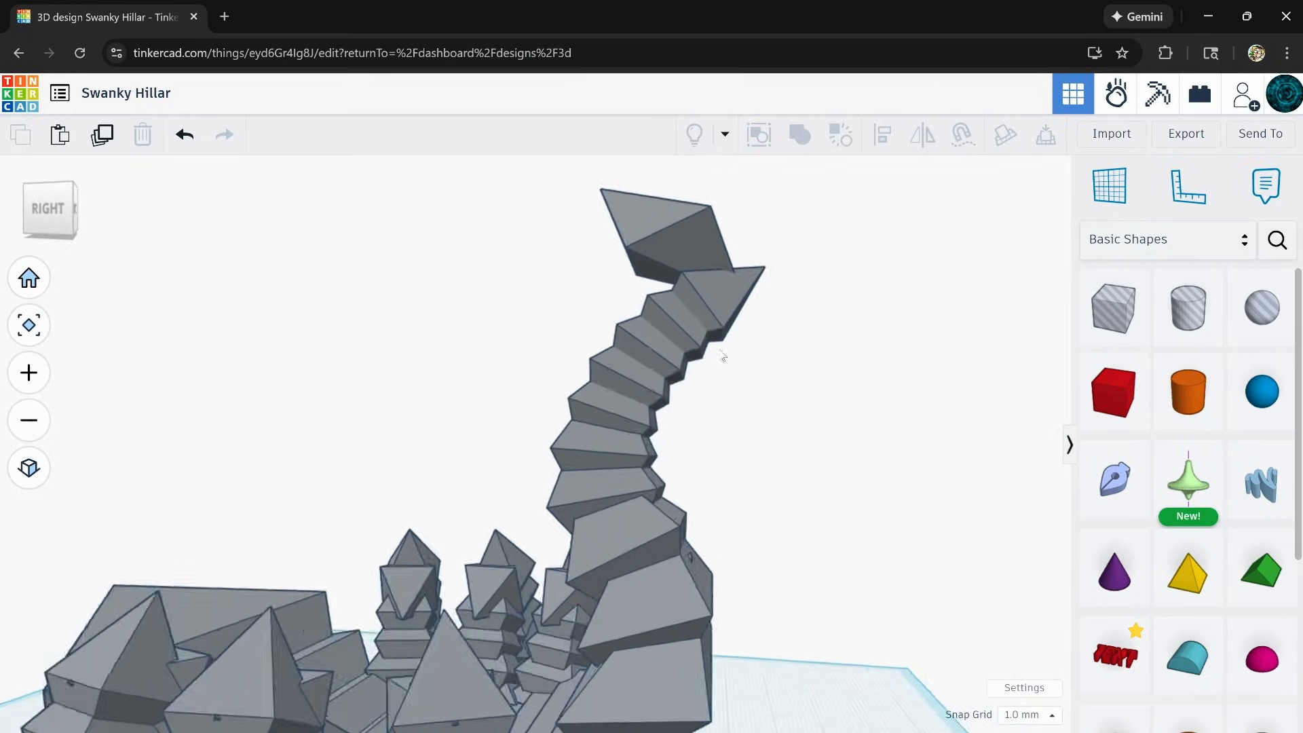
scroll(707, 427, down, 10)
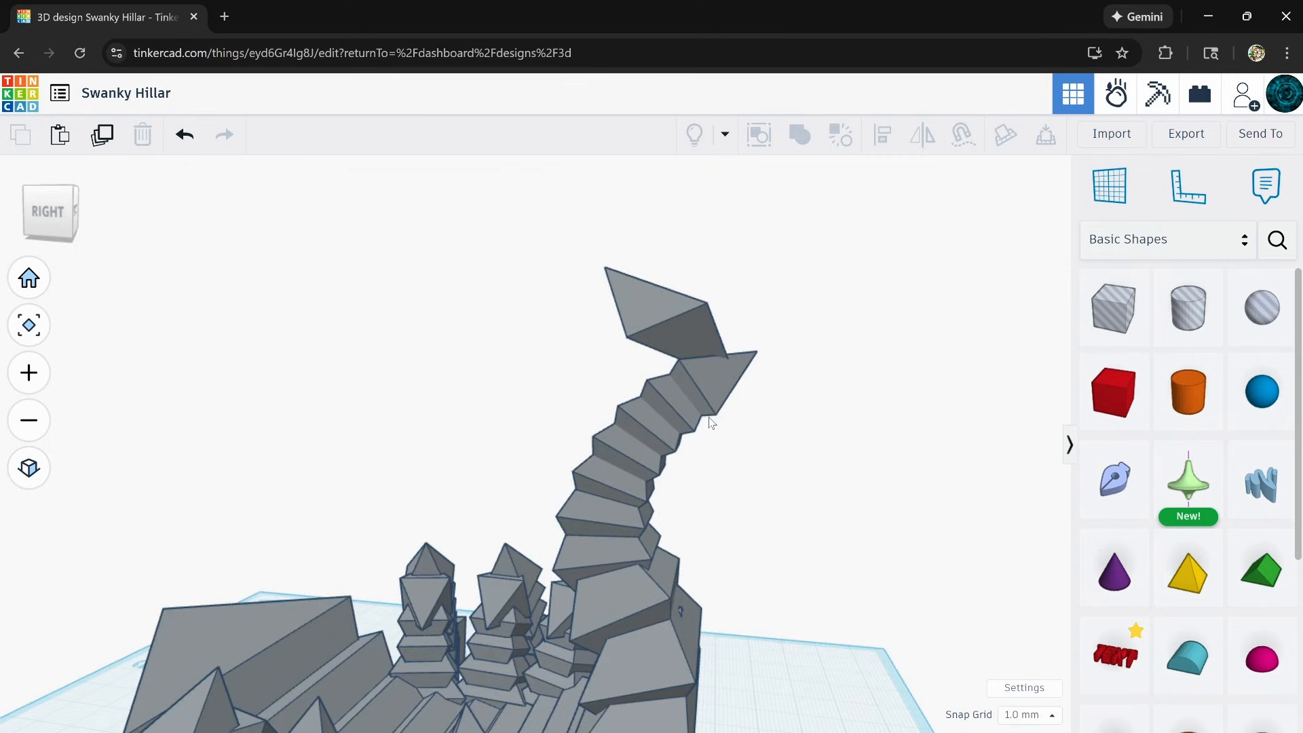
Move the spare pyramid from beside the workplane onto the area in front of the creature's head.
mouse_move(781, 582)
right_down()
mouse_move(712, 529)
mouse_move(734, 521)
mouse_move(763, 588)
right_up()
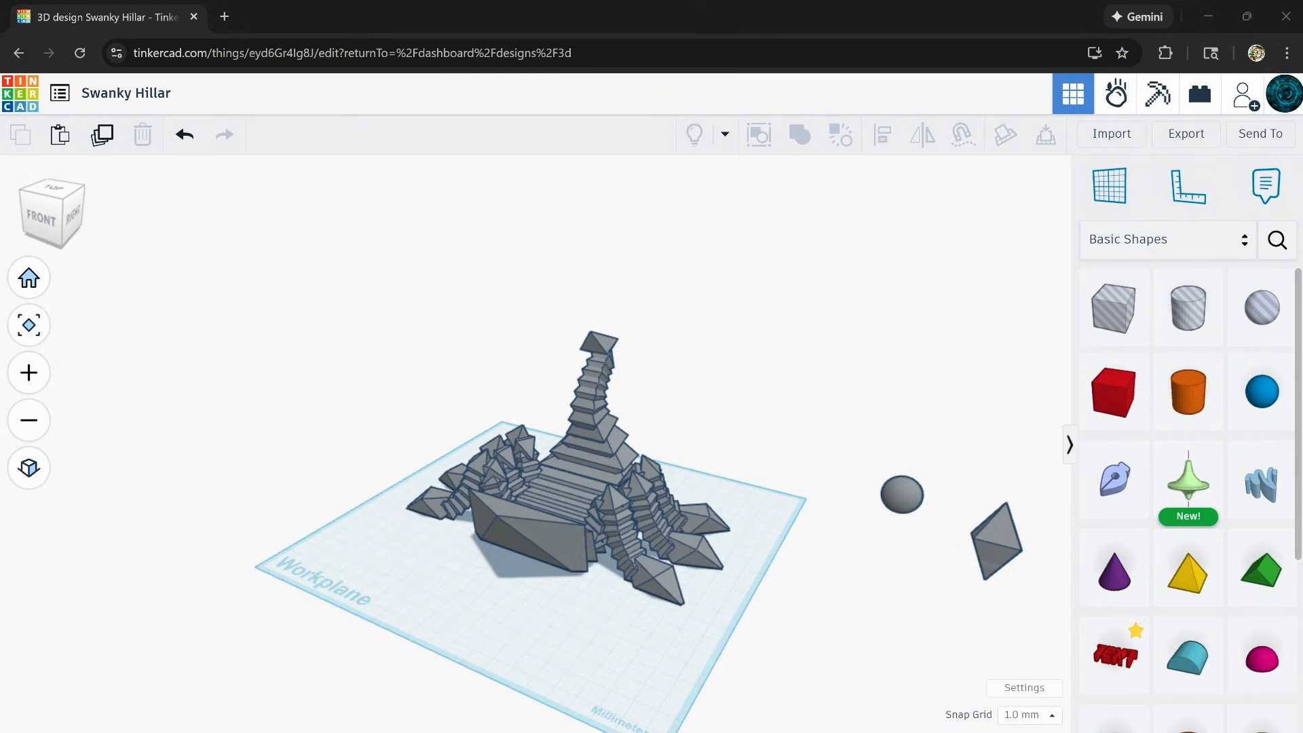
right_drag(898, 438, 855, 520)
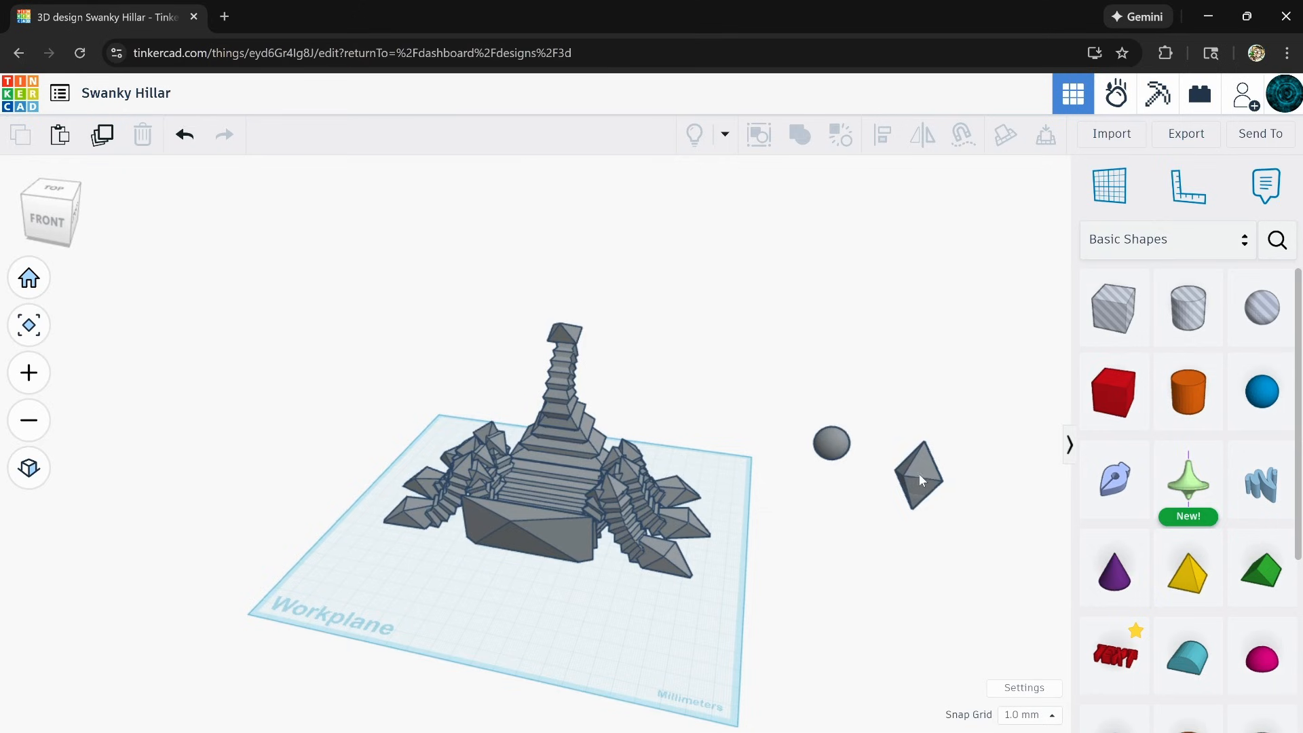
drag(919, 480, 741, 572)
right_drag(742, 573, 498, 501)
click(499, 490)
click(532, 634)
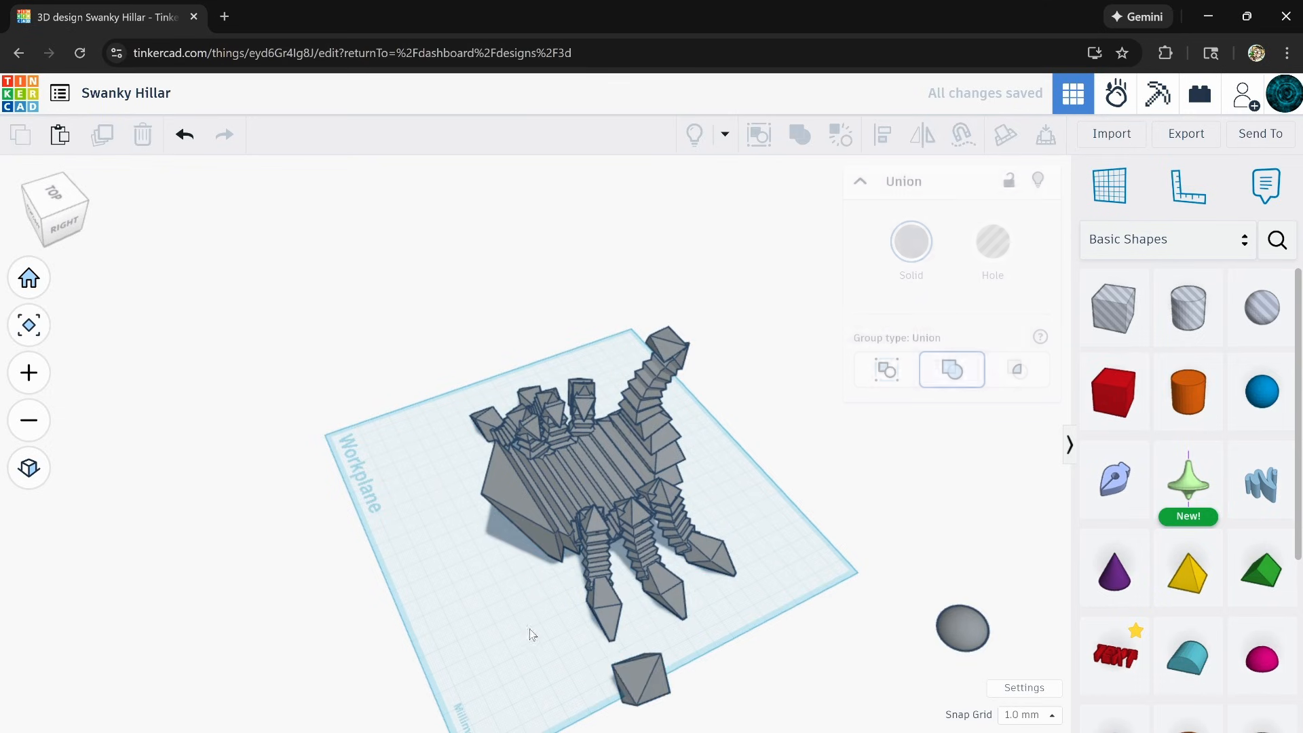
drag(650, 693, 410, 580)
scroll(416, 576, up, 3)
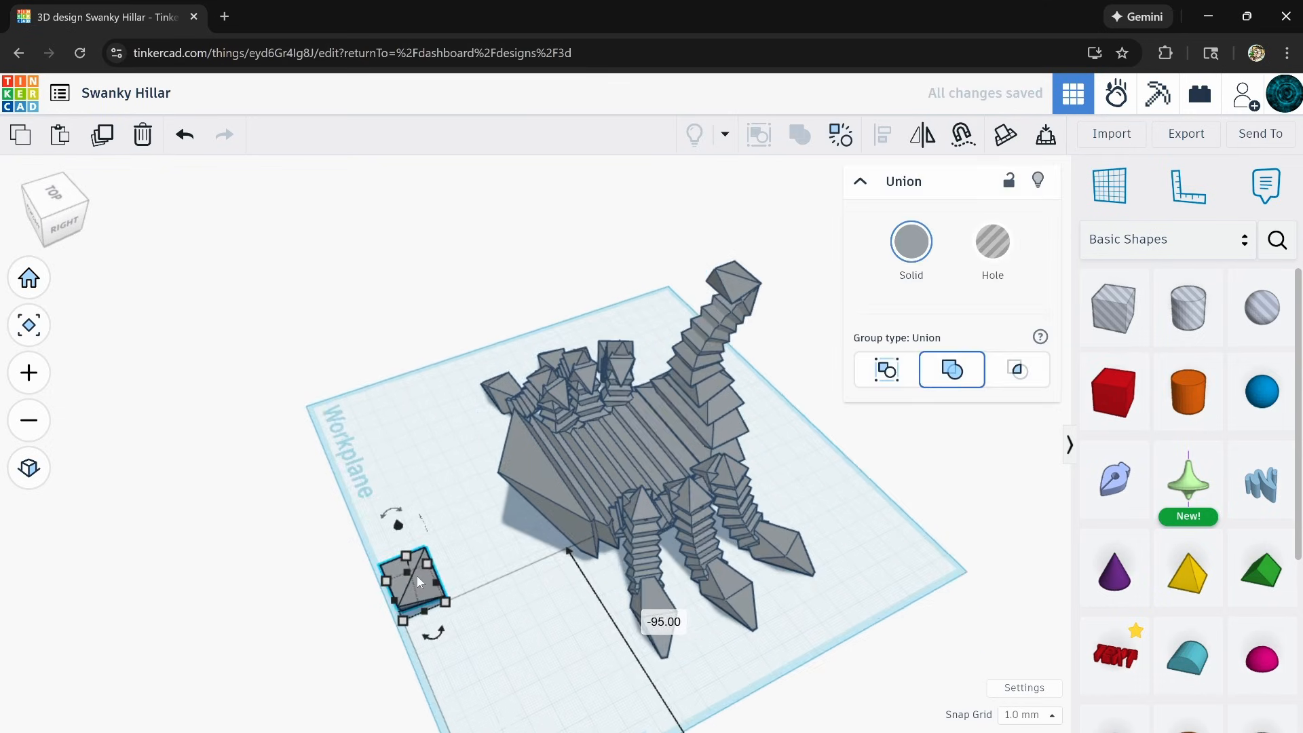
right_drag(423, 574, 441, 524)
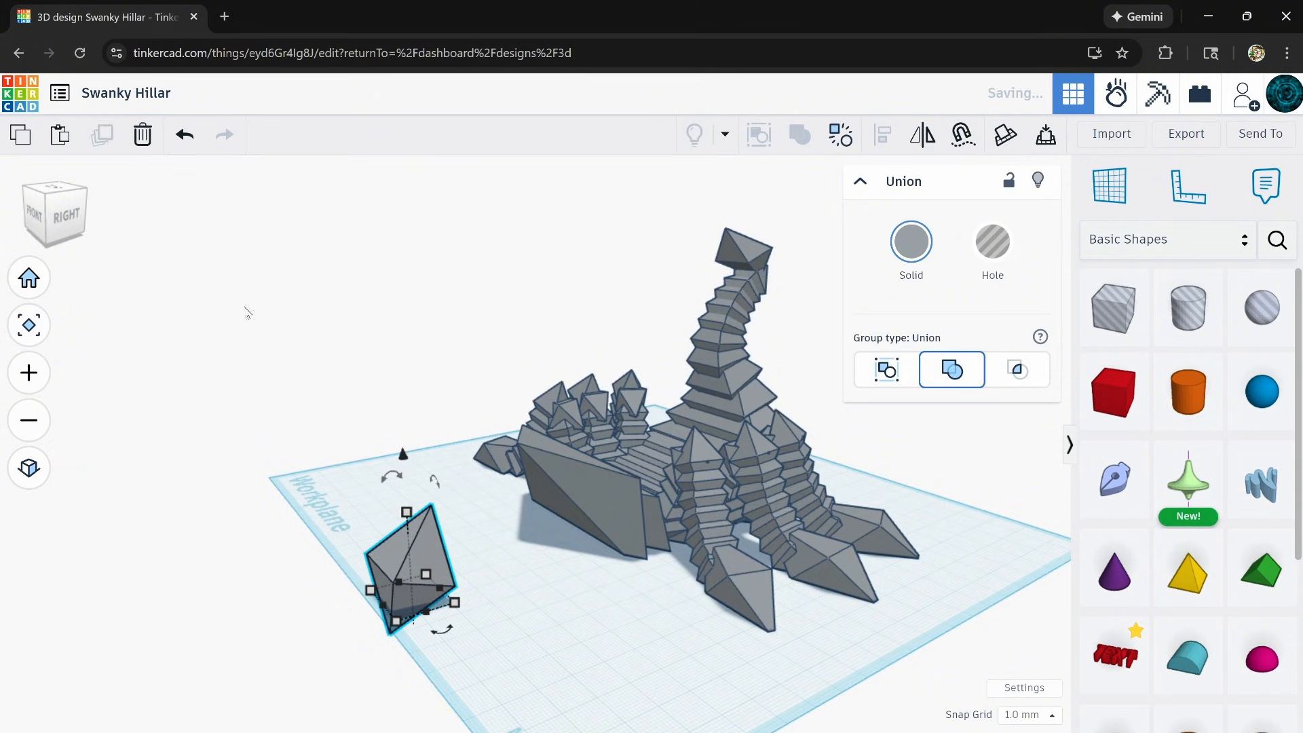
Duplicate the spare pyramid, tilt the copy 64° to lie flat and stretch it to about 60 mm long.
drag(397, 545, 479, 574)
drag(468, 511, 568, 521)
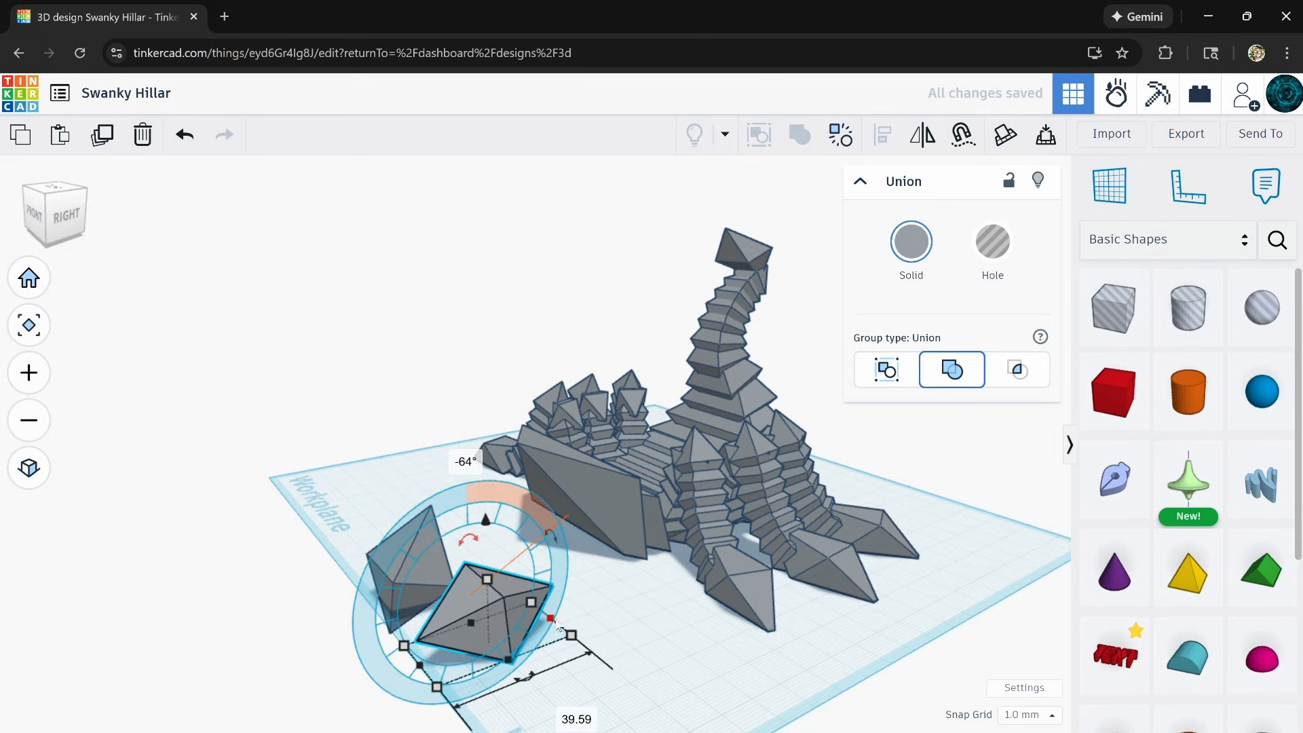
drag(534, 679, 487, 620)
drag(559, 654, 682, 629)
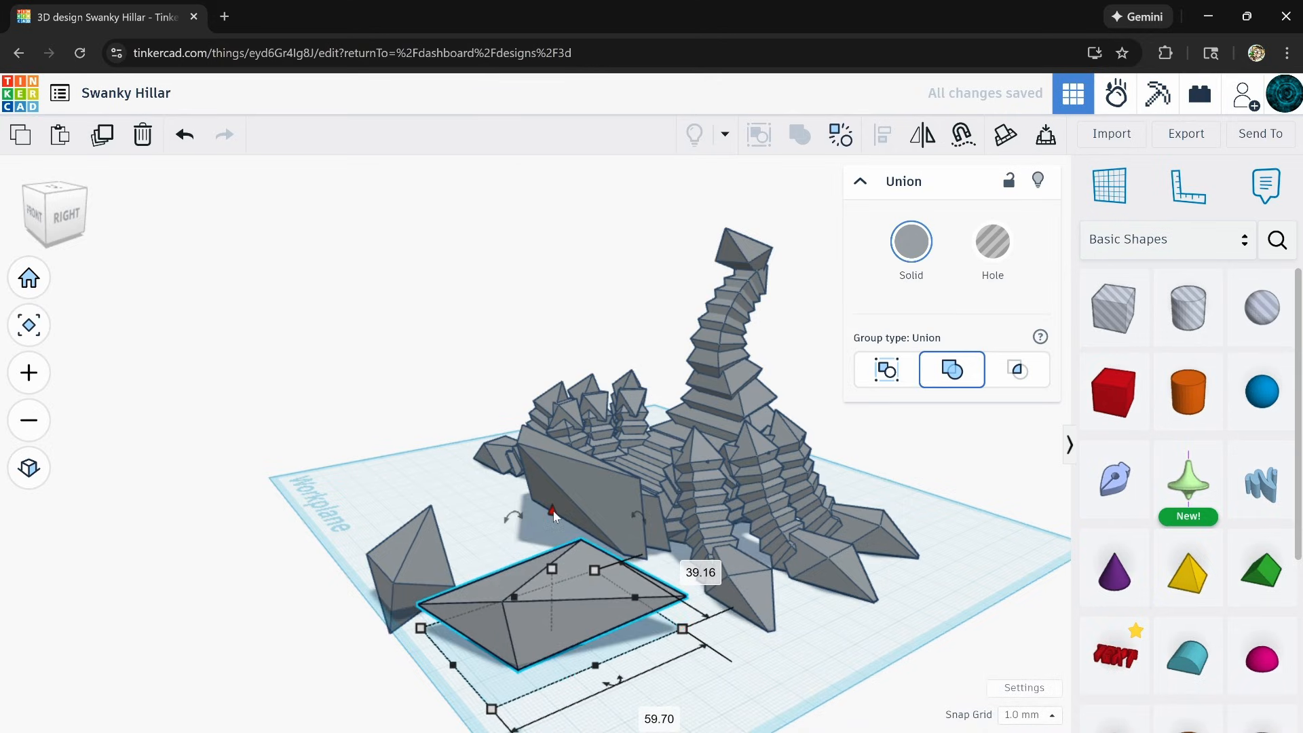
Flatten the pyramid copy, place it against the front of the head and shrink it to eye size.
drag(554, 512, 554, 556)
drag(539, 635, 558, 551)
right_drag(638, 601, 658, 618)
drag(584, 491, 556, 387)
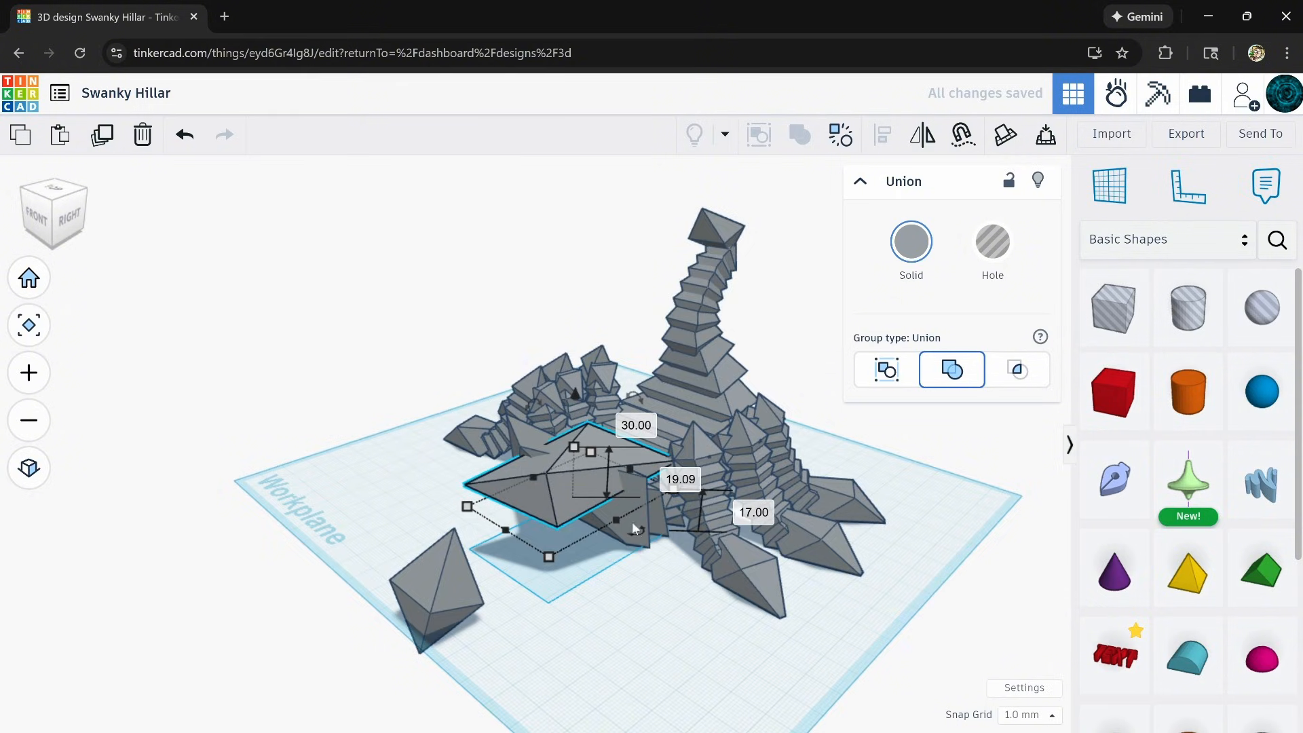
drag(634, 529, 577, 493)
drag(575, 450, 575, 471)
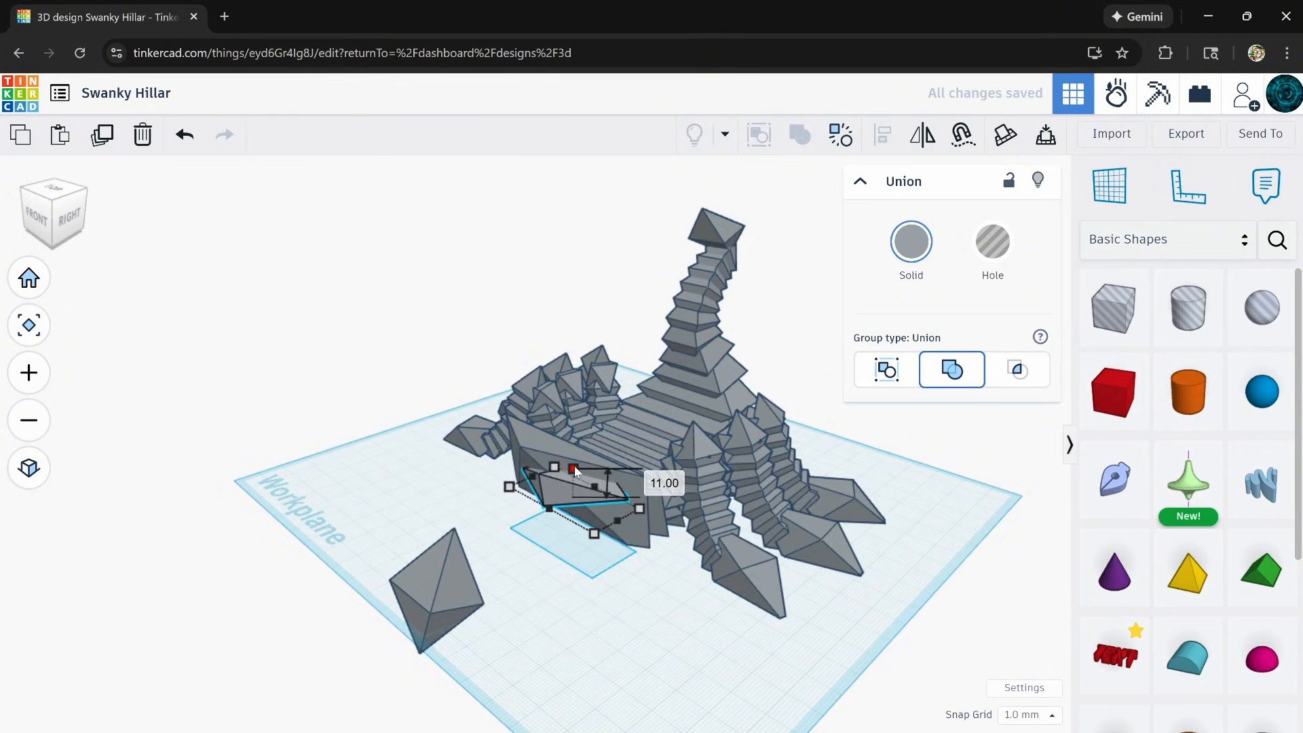
Shift the small eye pyramid in steps toward the right side of the face.
key(Right)
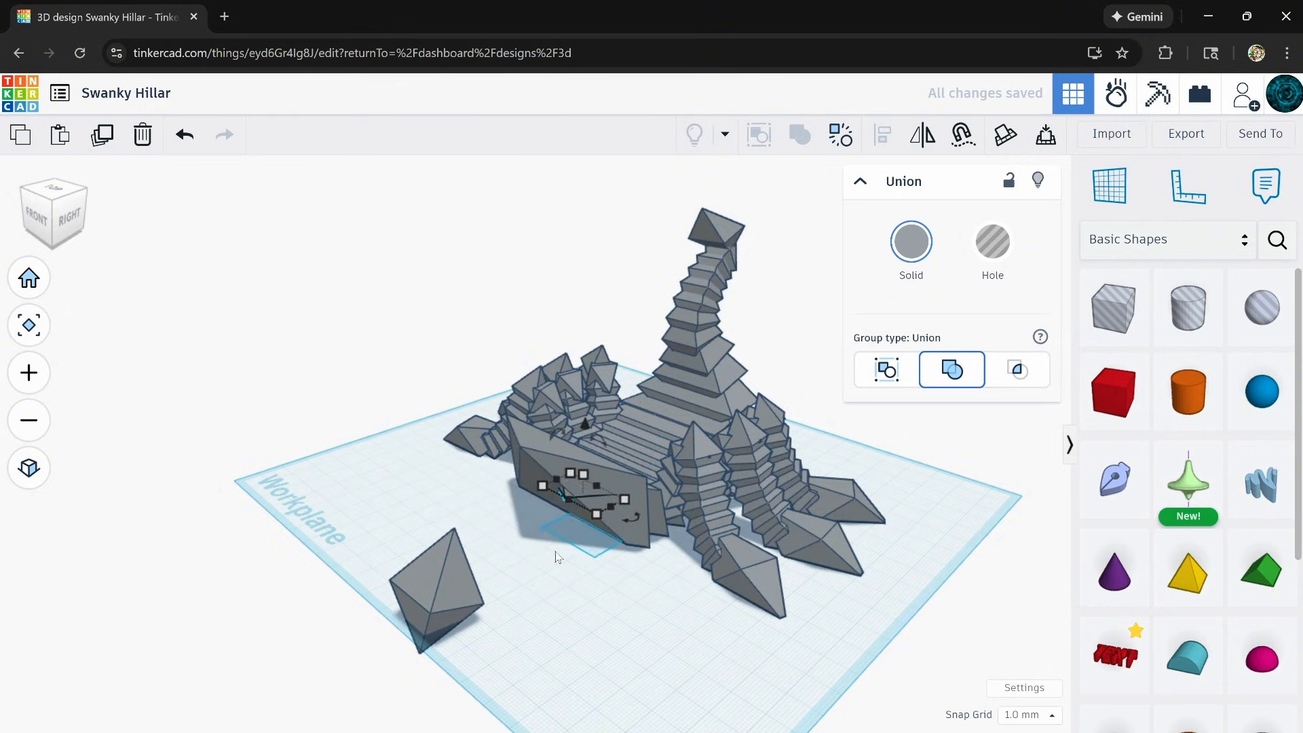
key(Right)
key(Right)
key(Right)
key(Right)
key(Right)
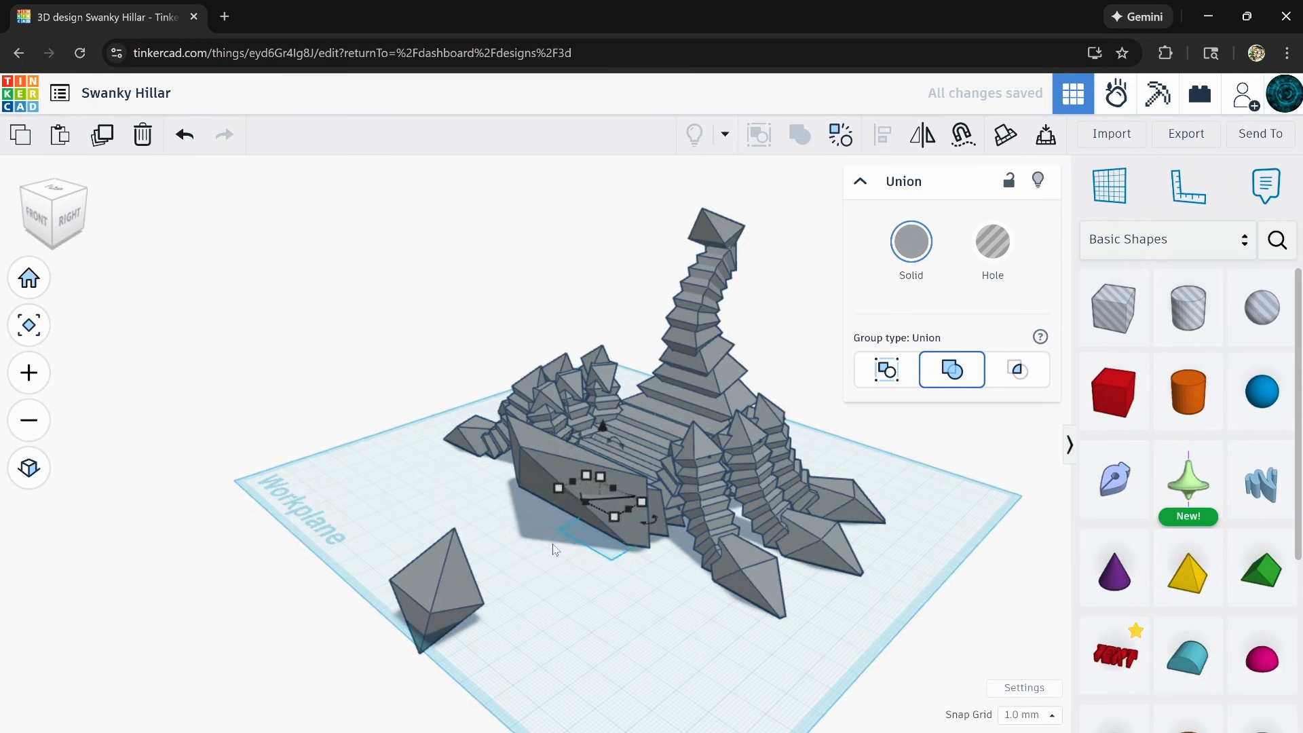
key(Right)
key(Right)
Turn the eye pyramid horizontally to suit the face and tilt it about 17° to match the front's slope.
scroll(568, 558, up, 2)
right_drag(573, 562, 635, 616)
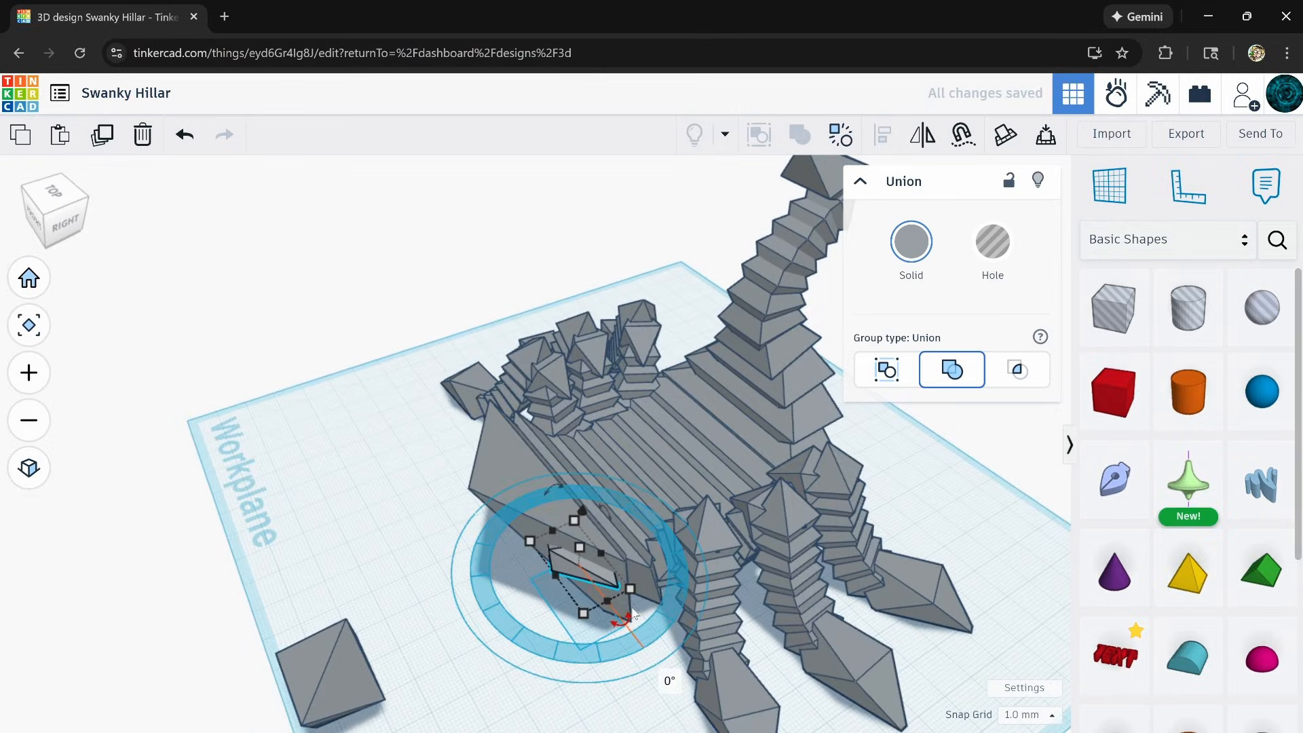
drag(630, 623, 669, 604)
right_drag(669, 604, 477, 319)
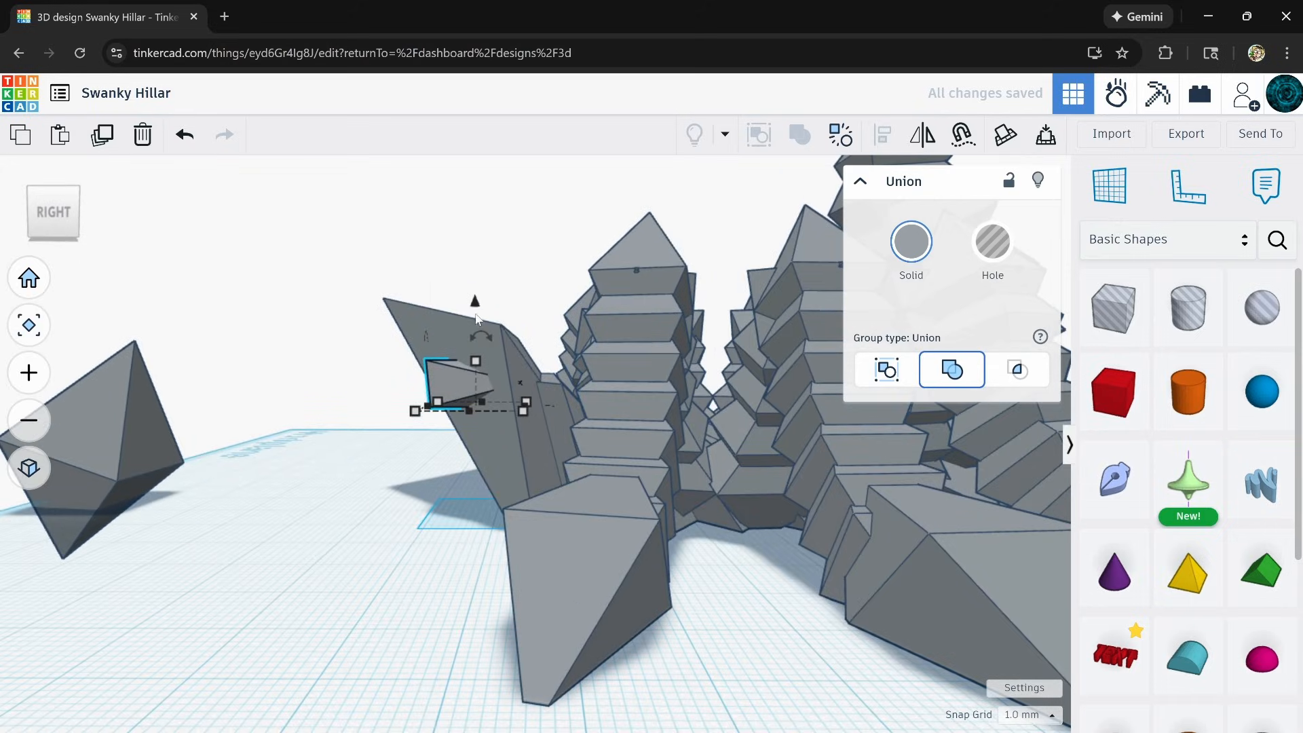
drag(473, 333, 468, 282)
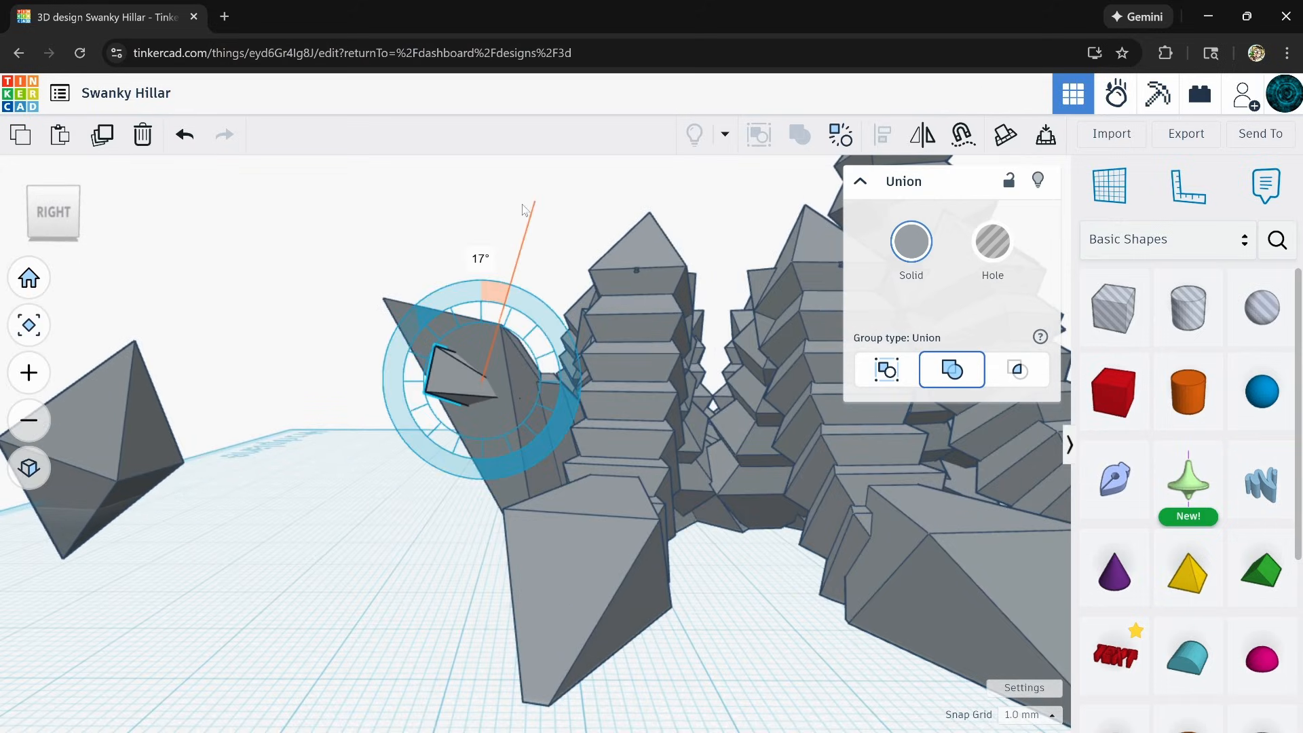
drag(522, 205, 520, 216)
Duplicate the eye pyramid and move the copy across to the left side of the face.
right_drag(452, 448, 553, 597)
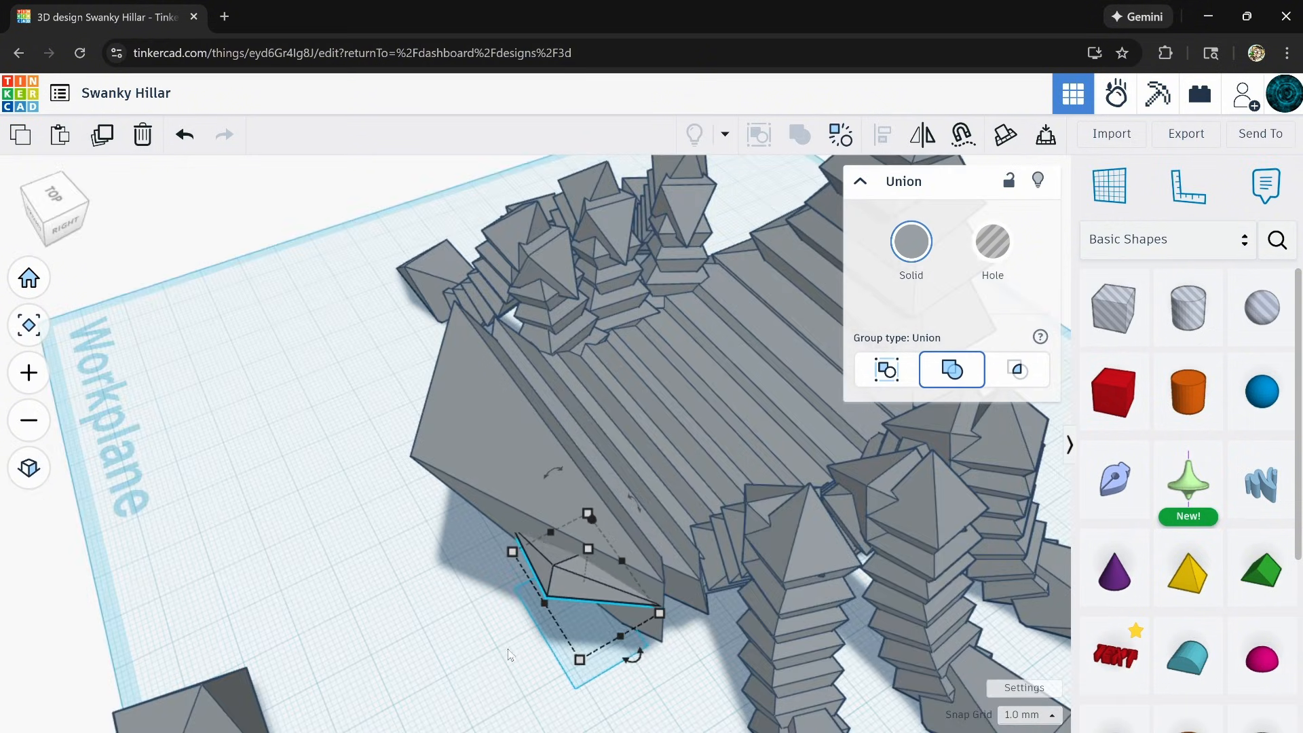
right_drag(494, 692, 725, 434)
click(706, 567)
click(725, 434)
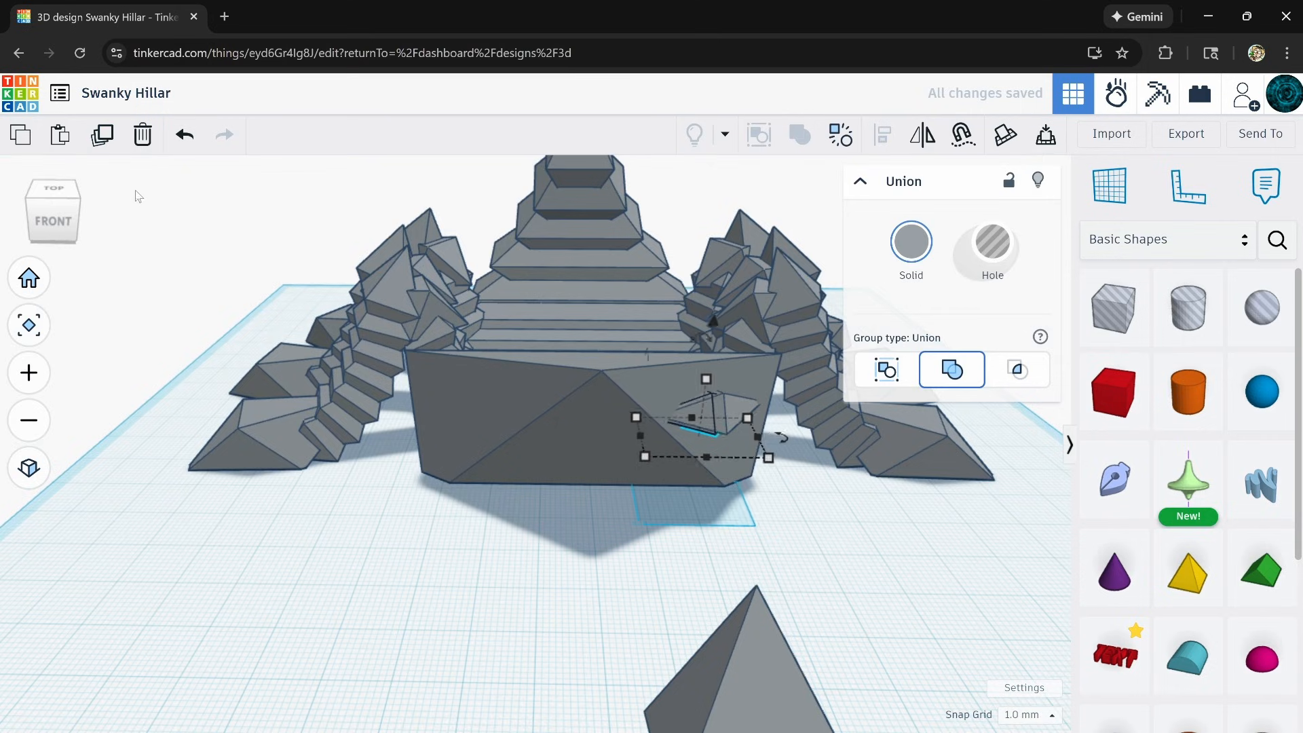
key(Left)
key(Left)
key(Left)
key(Left)
key(Left)
key(Left)
key(Left)
key(Left)
key(Left)
key(Left)
key(Left)
key(Left)
key(Left)
key(Left)
key(Left)
key(Left)
key(Left)
key(Left)
key(Left)
key(Left)
Mirror the left eye left to right and nudge it inward to match the opposite eye.
right_drag(372, 550, 407, 611)
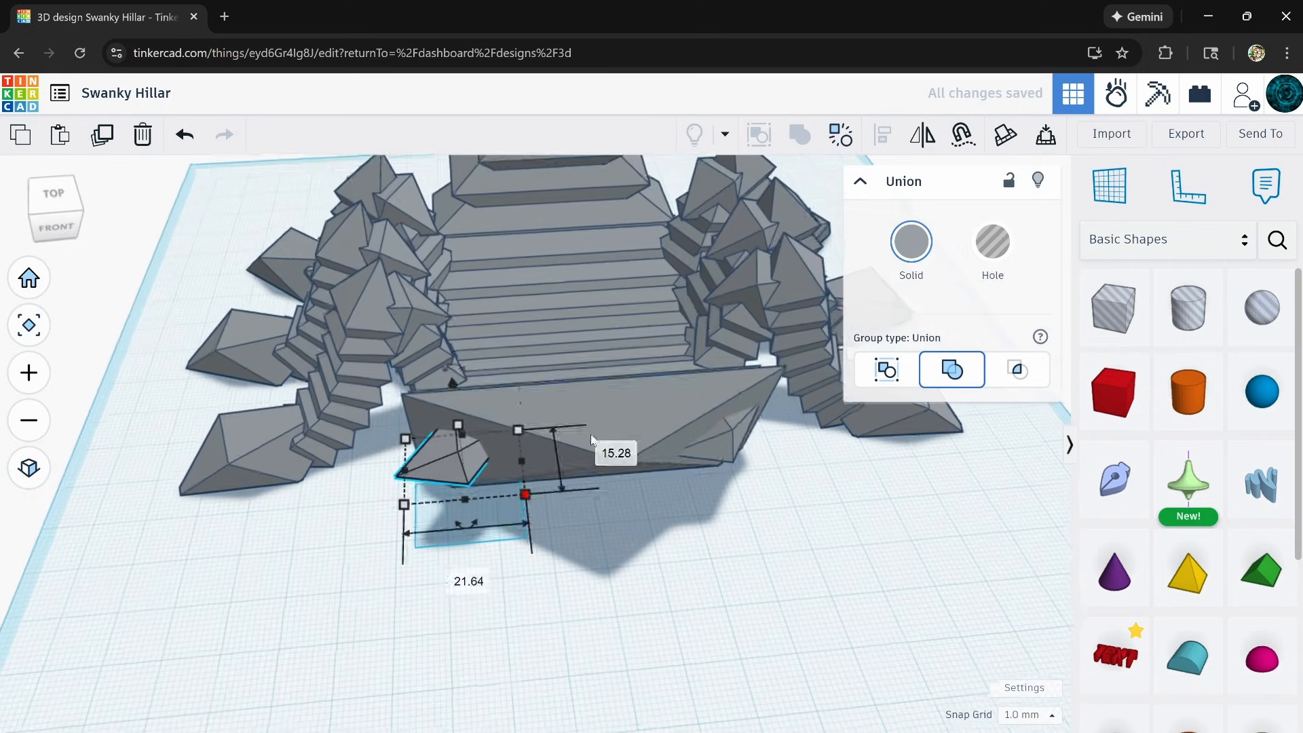
click(481, 527)
click(502, 561)
key(Right)
key(Right)
key(Right)
key(Right)
key(Right)
key(Left)
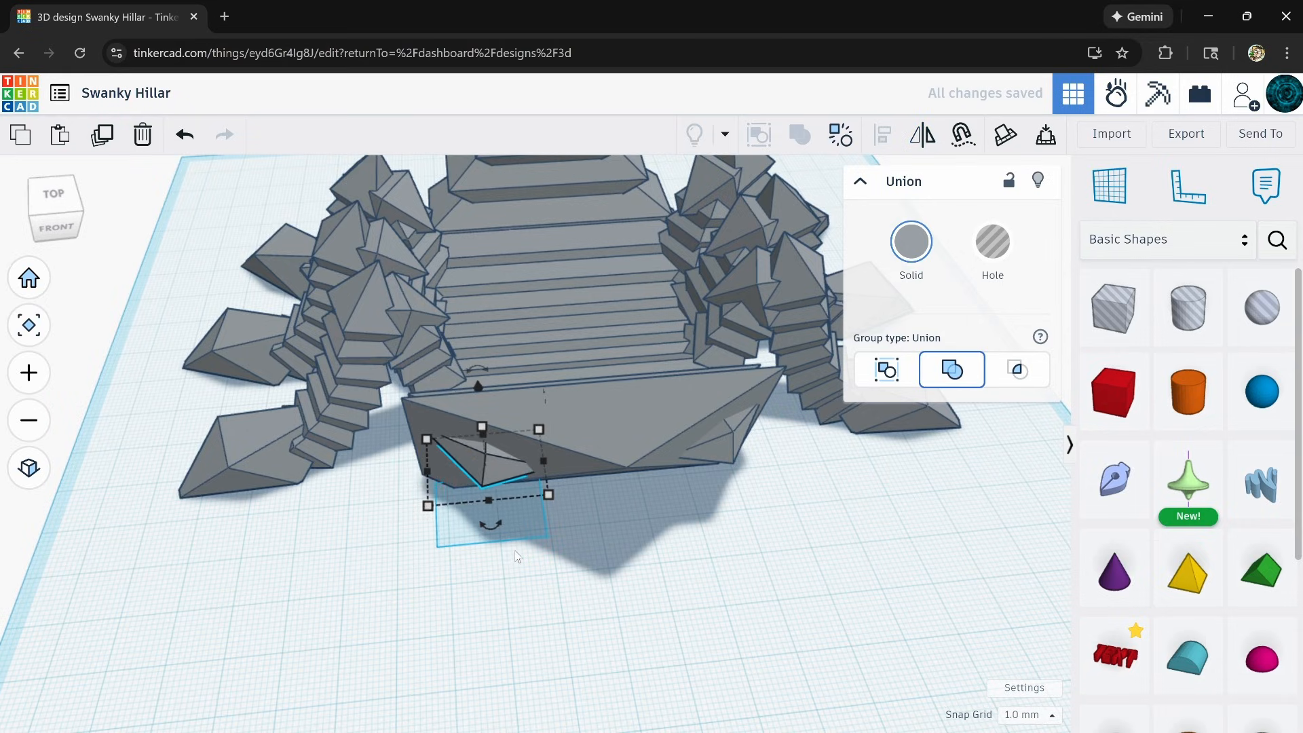
Lay the remaining spare pyramid flat in front of the head and widen it to about 42 mm.
right_drag(588, 560, 567, 490)
right_drag(692, 552, 554, 628)
click(553, 626)
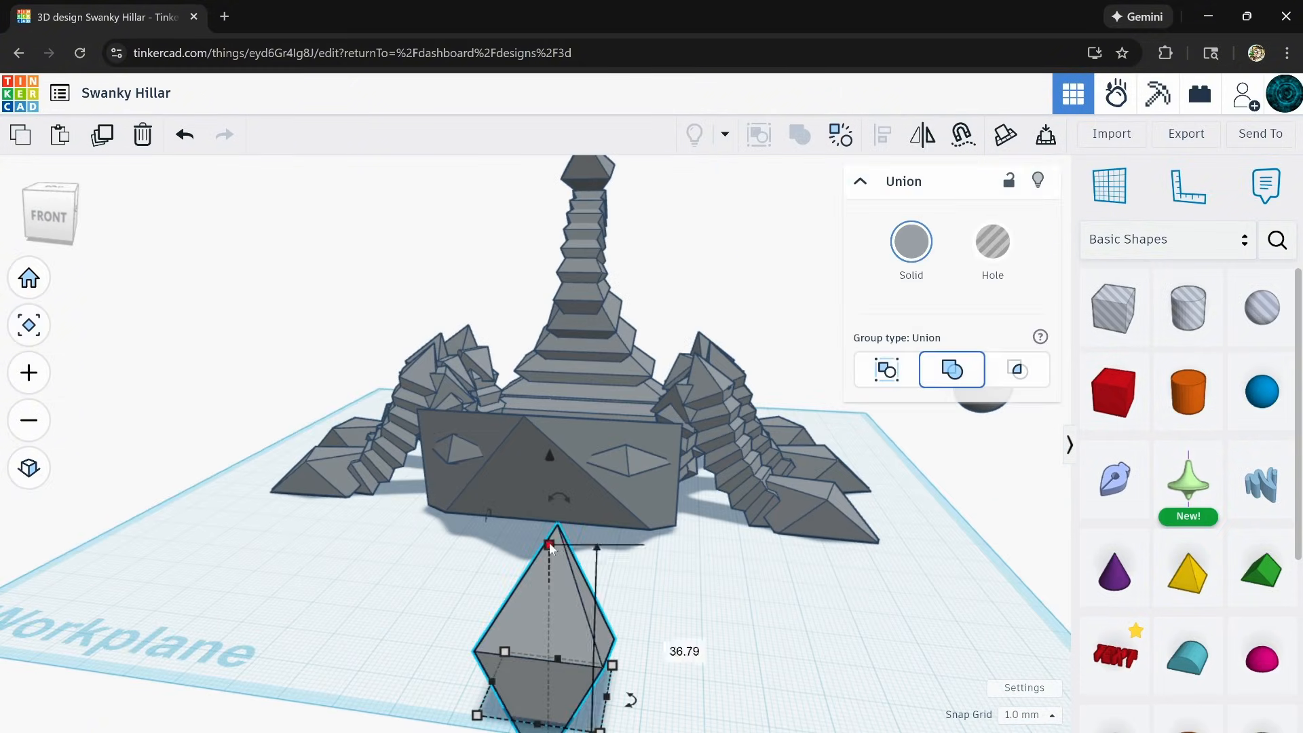
drag(553, 496, 425, 600)
middle_drag(481, 637, 269, 522)
right_drag(284, 556, 401, 597)
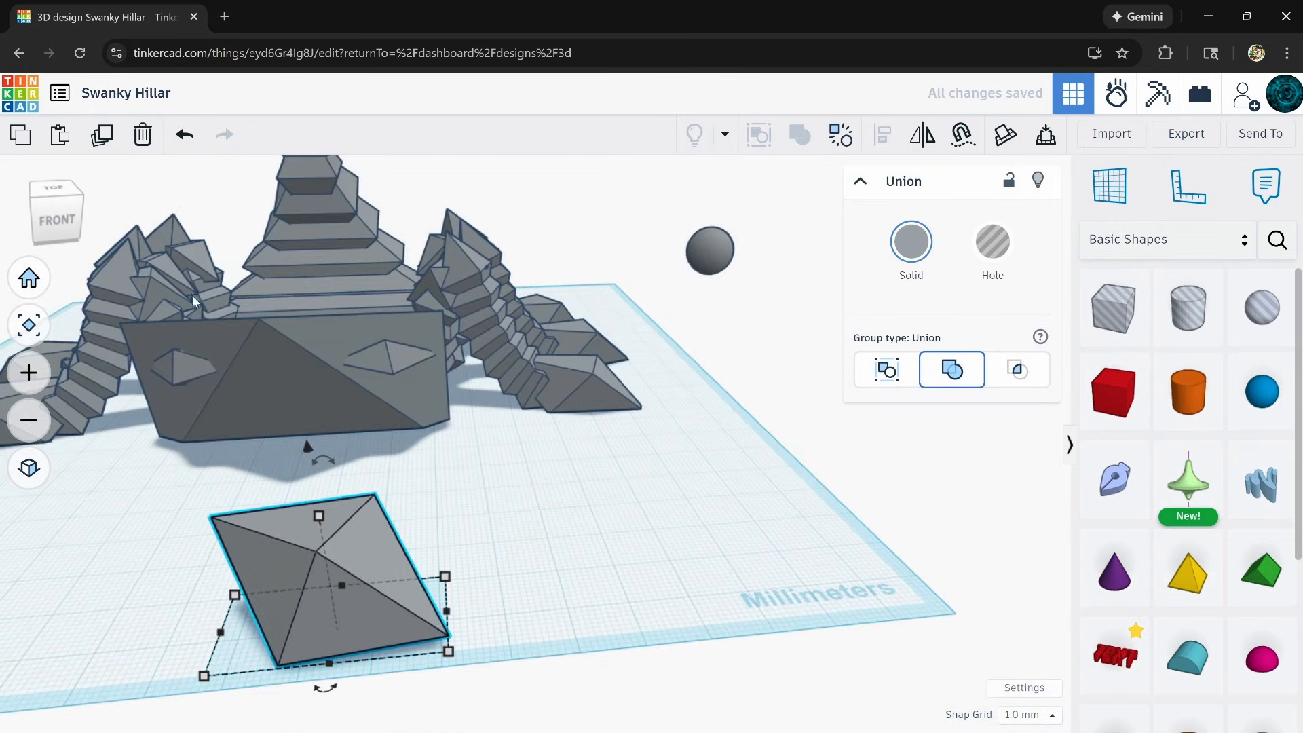
right_drag(195, 521, 251, 581)
scroll(238, 543, down, 3)
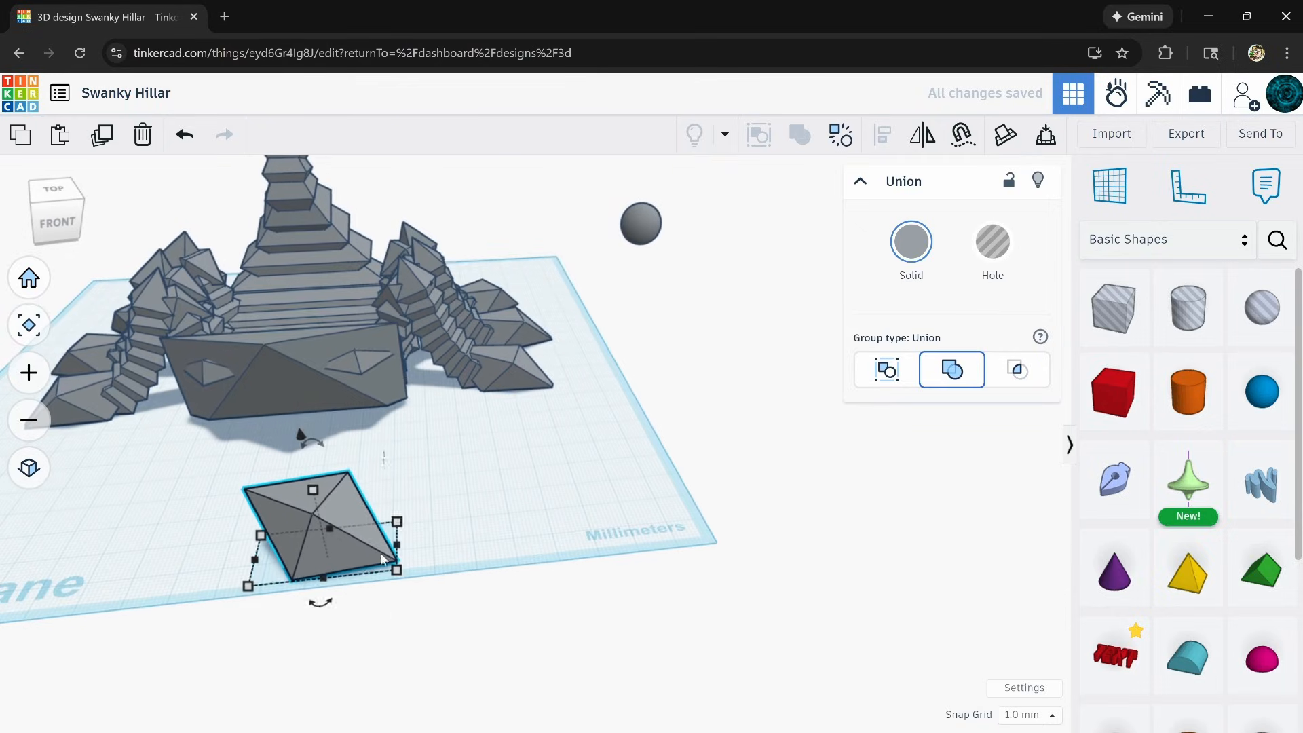
drag(398, 547, 434, 543)
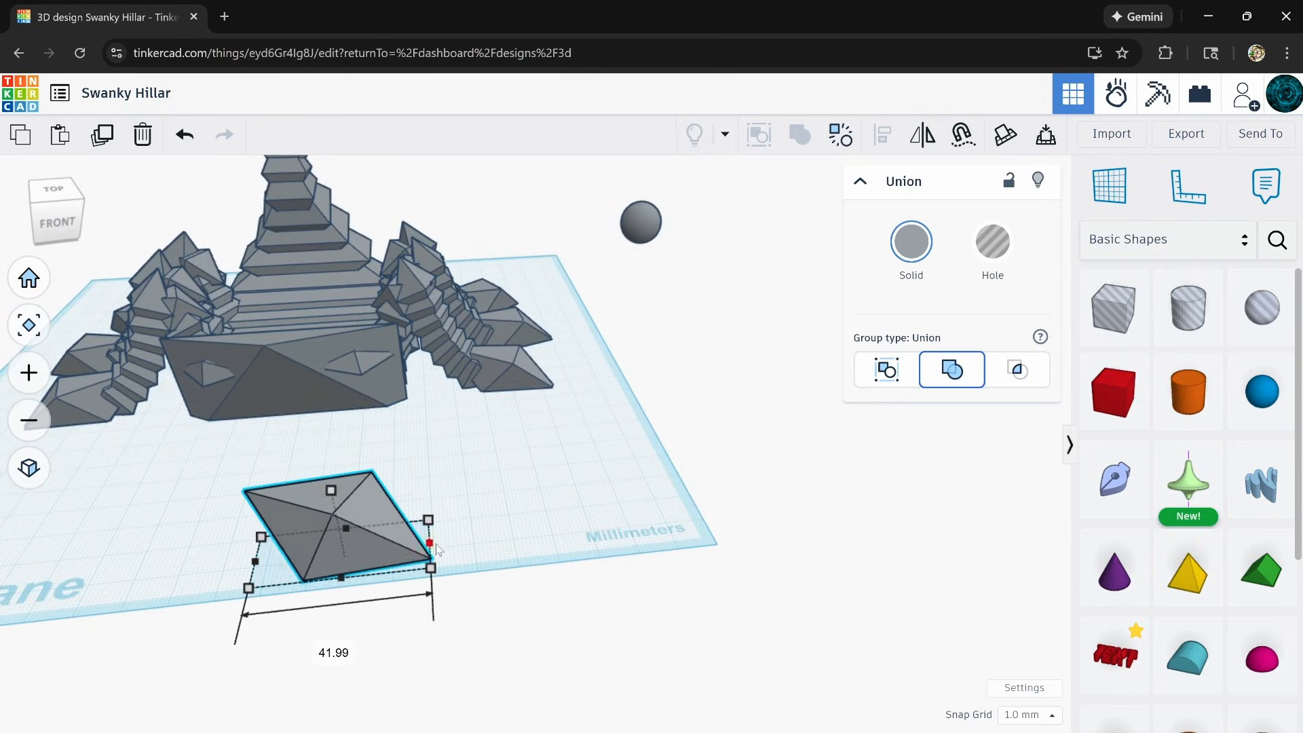
Duplicate the flattened pyramid, shift the copy to the right until it overlaps the original's edge, and mirror it left to right.
click(111, 152)
key(Right)
key(Right)
key(Right)
key(Right)
key(Right)
key(Right)
key(Right)
key(Right)
key(Right)
key(Right)
key(Right)
key(Right)
key(Right)
key(Right)
key(Right)
key(Right)
key(Right)
key(Right)
key(Right)
key(Right)
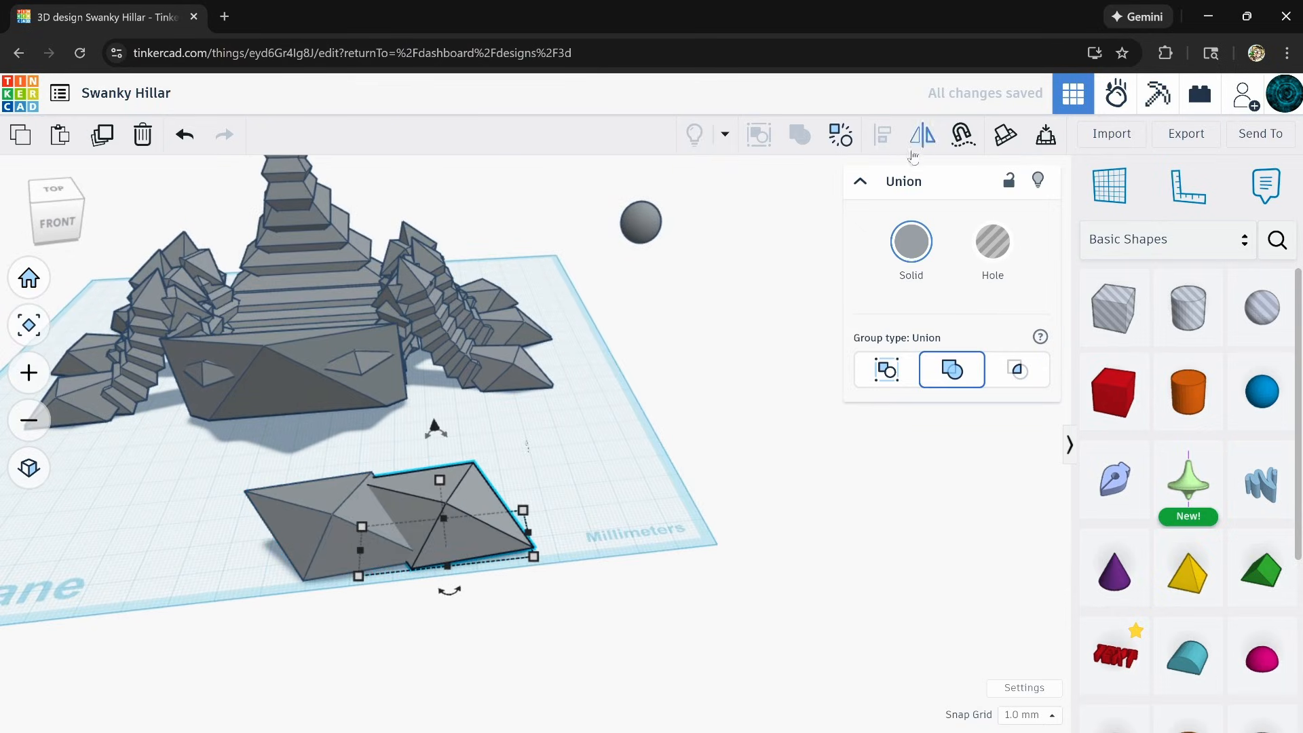
click(432, 592)
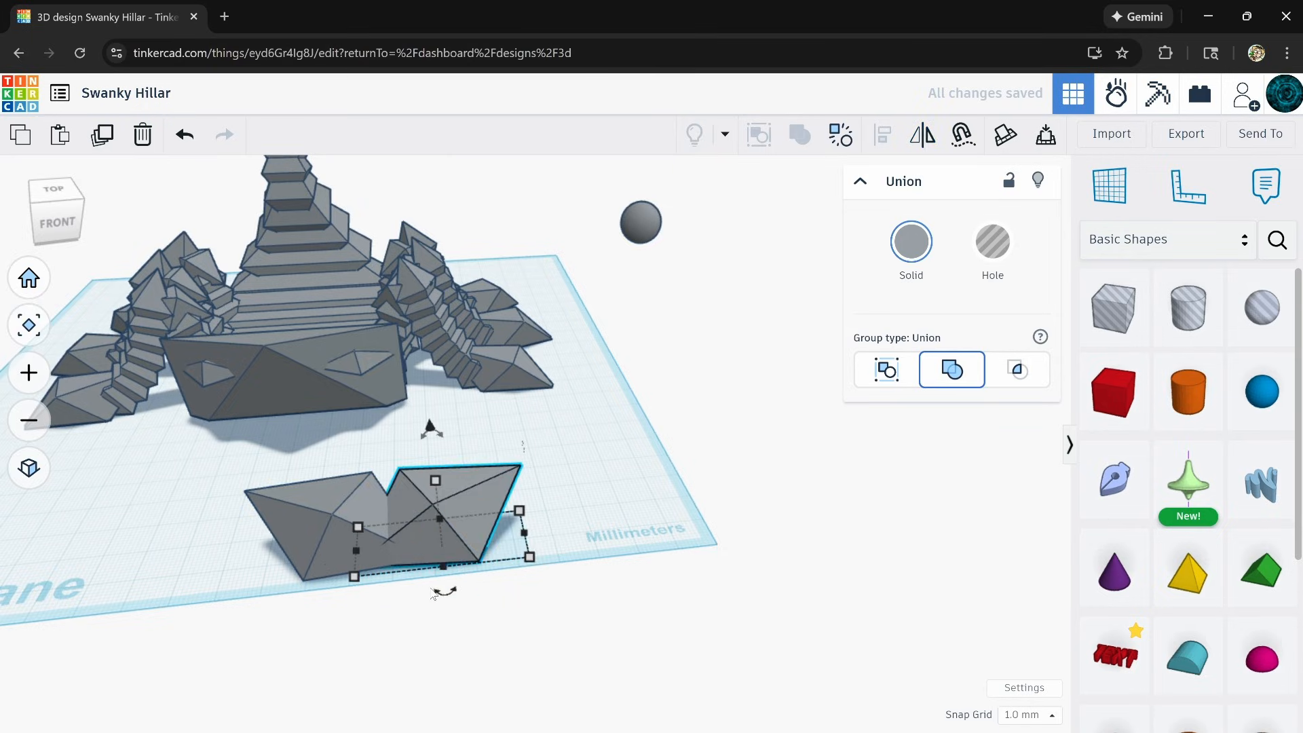
Select both flattened pyramids and stretch them together to about 122 mm wide.
shift+click(367, 493)
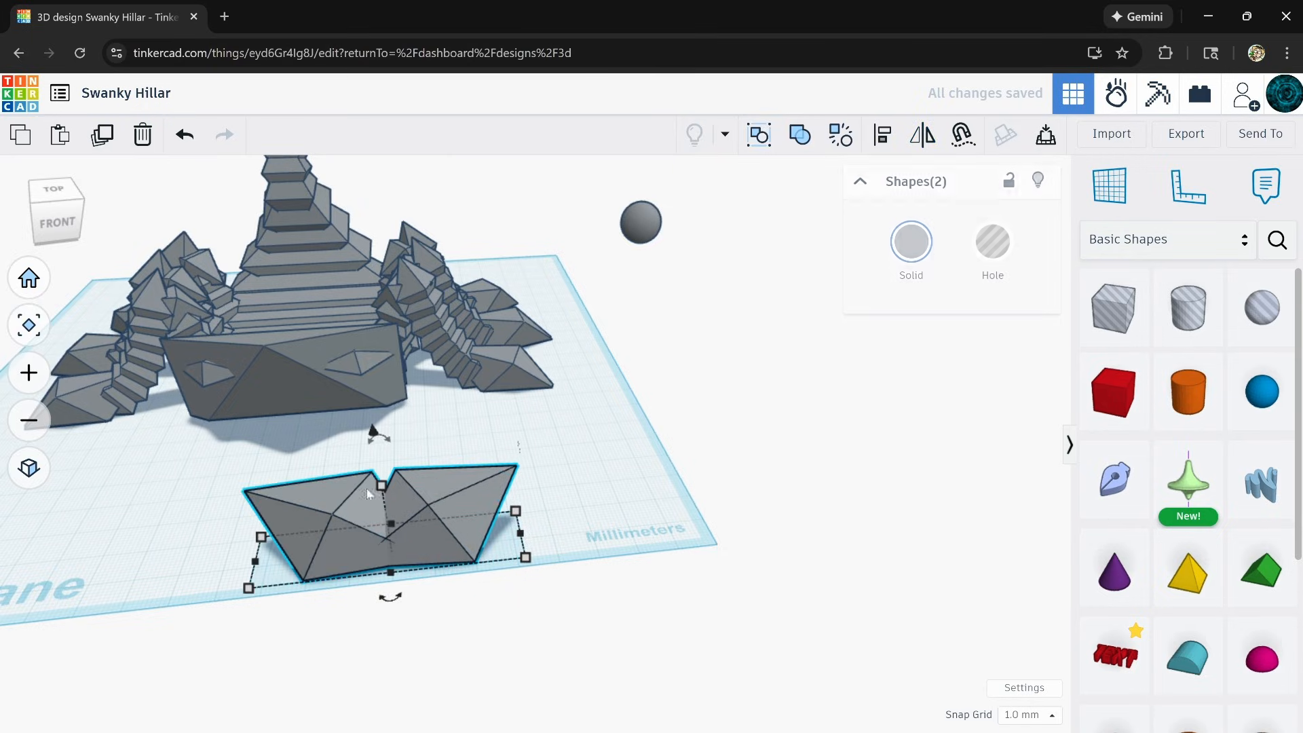
drag(520, 533, 739, 512)
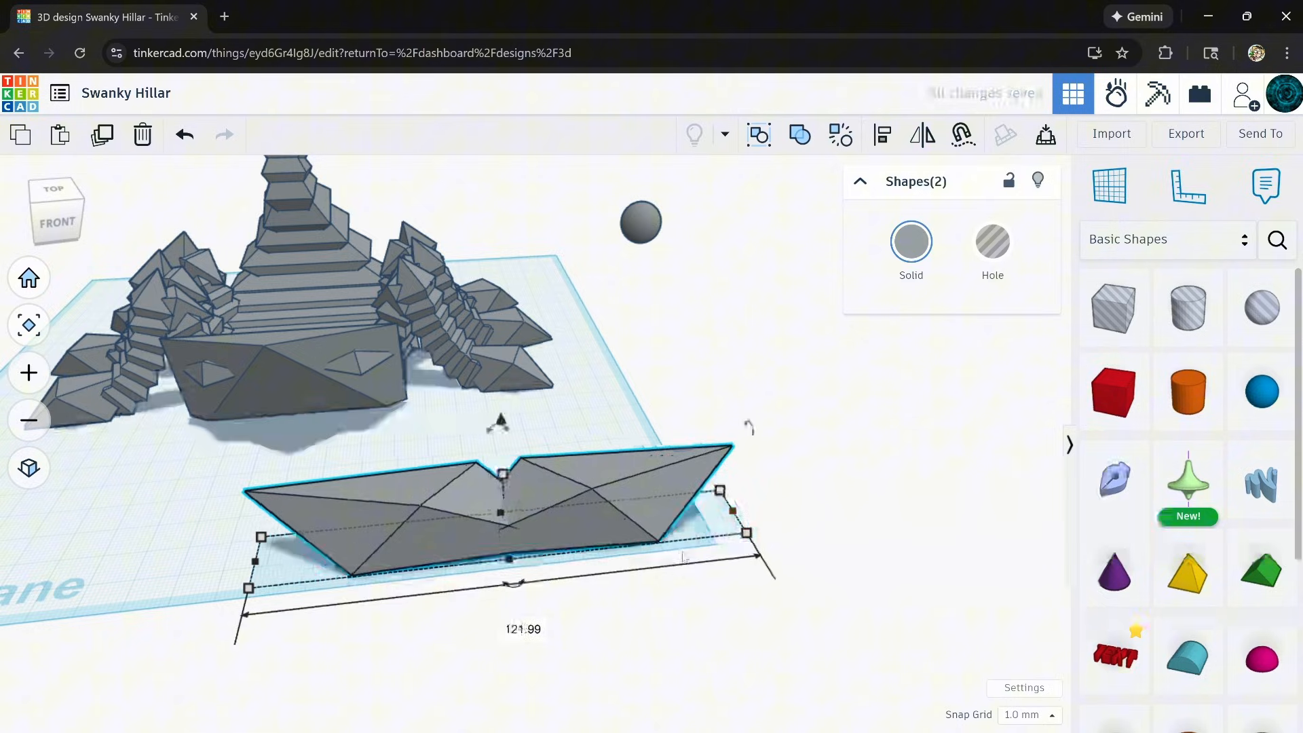
right_drag(665, 577, 520, 594)
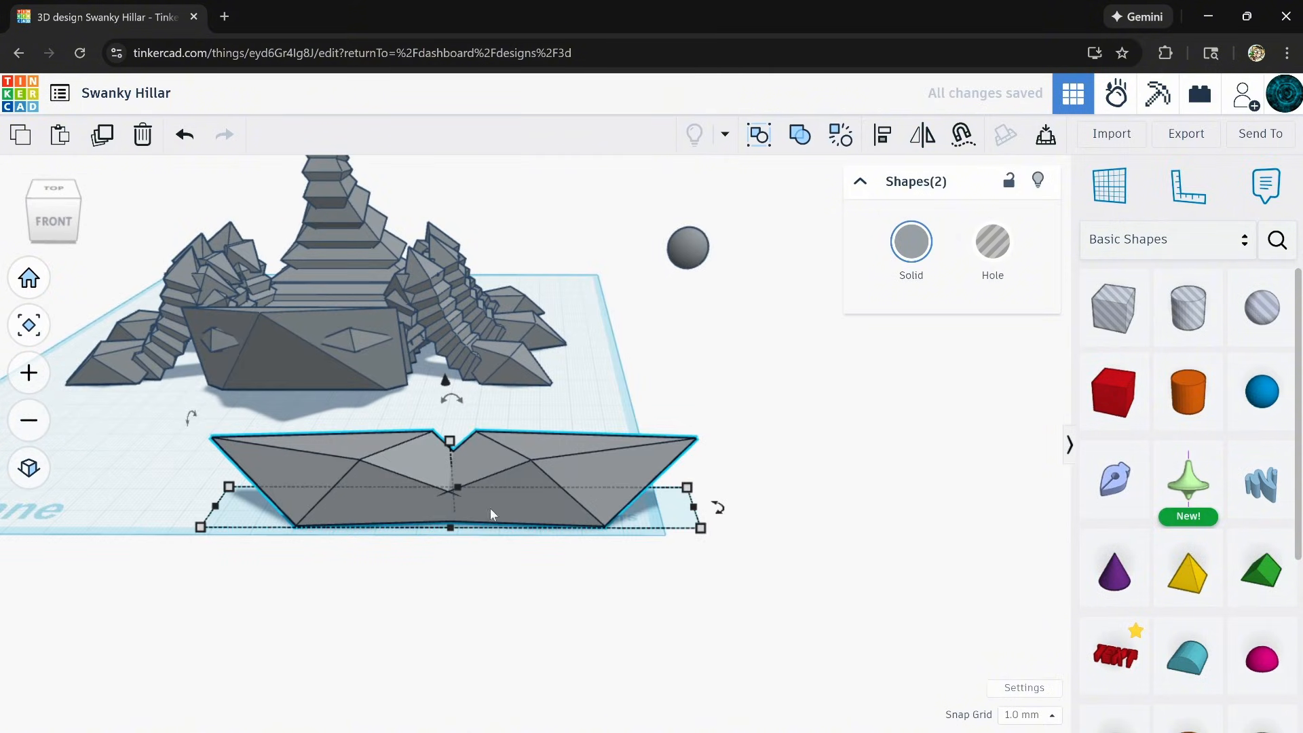
Rotate the two stretched pyramids in opposite directions so their outer ends point down, turning the left one about 25°.
click(548, 453)
drag(540, 401, 582, 410)
click(385, 431)
drag(364, 399, 309, 350)
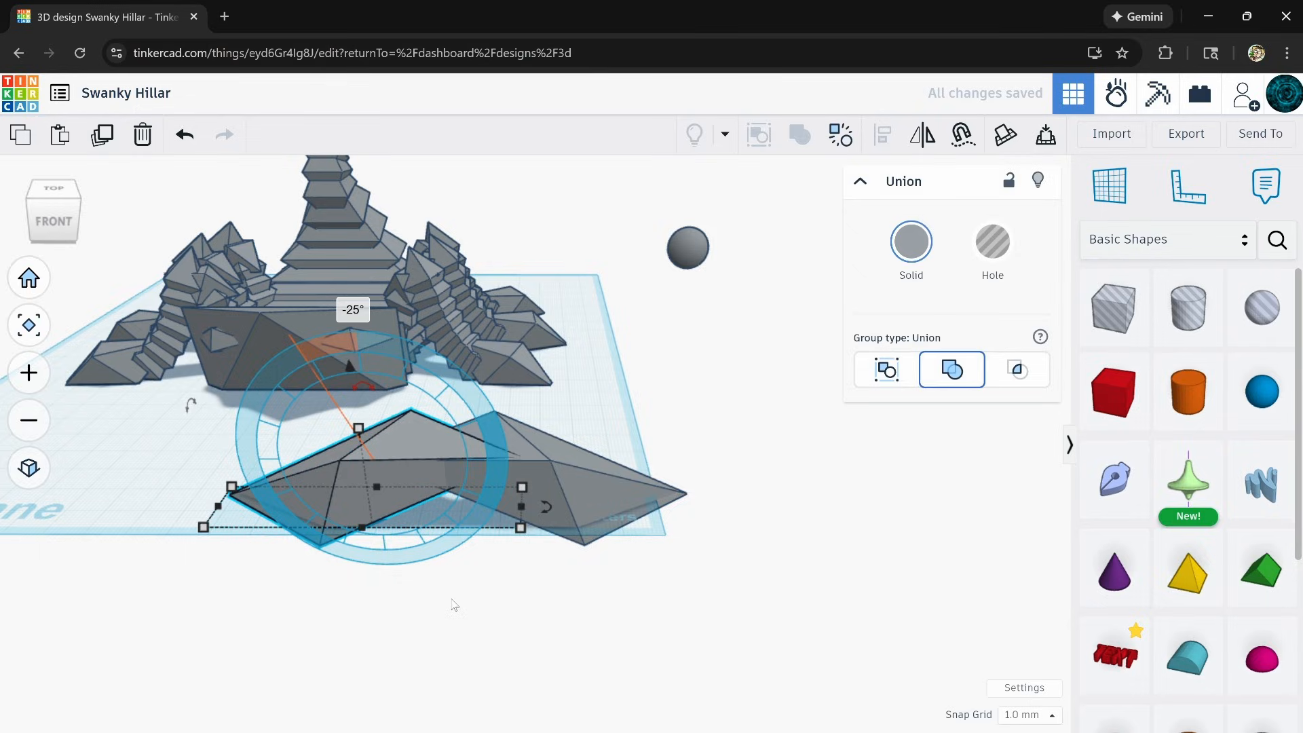
click(521, 595)
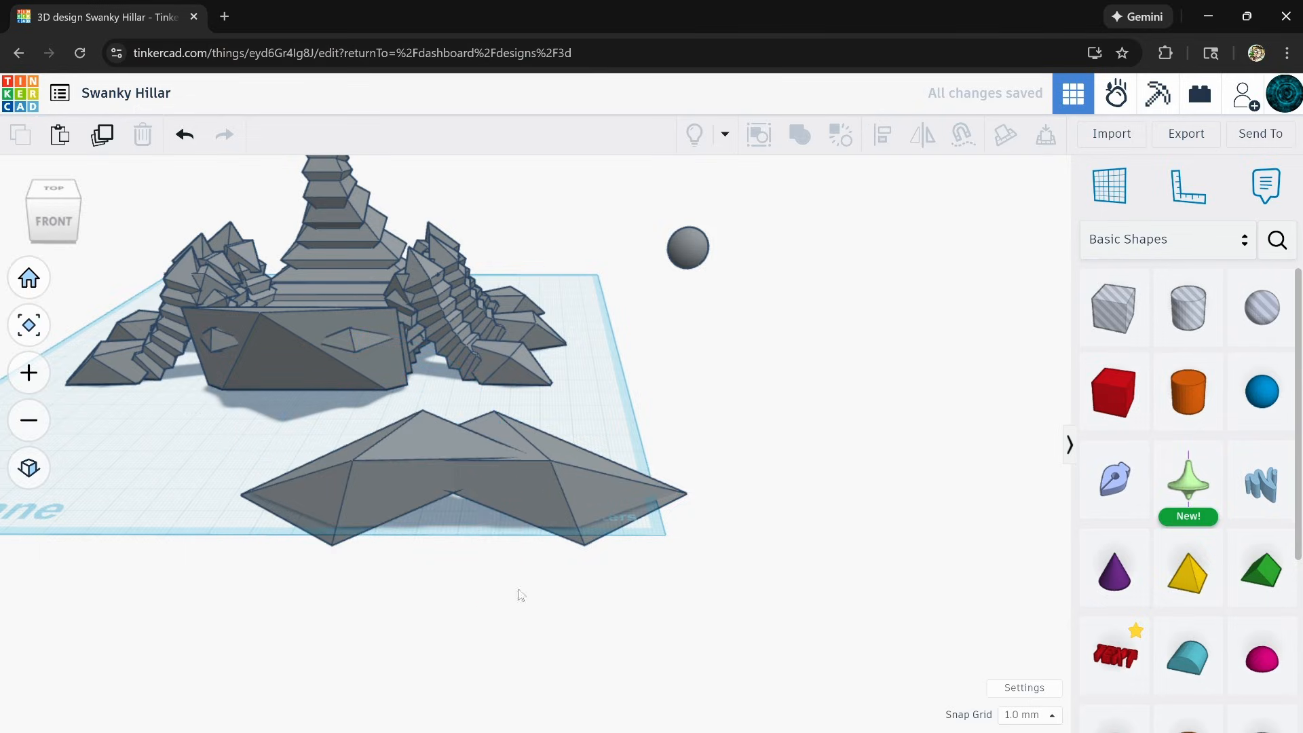
Select both tilted pyramids and group them as a union to form a single mouth piece.
click(496, 425)
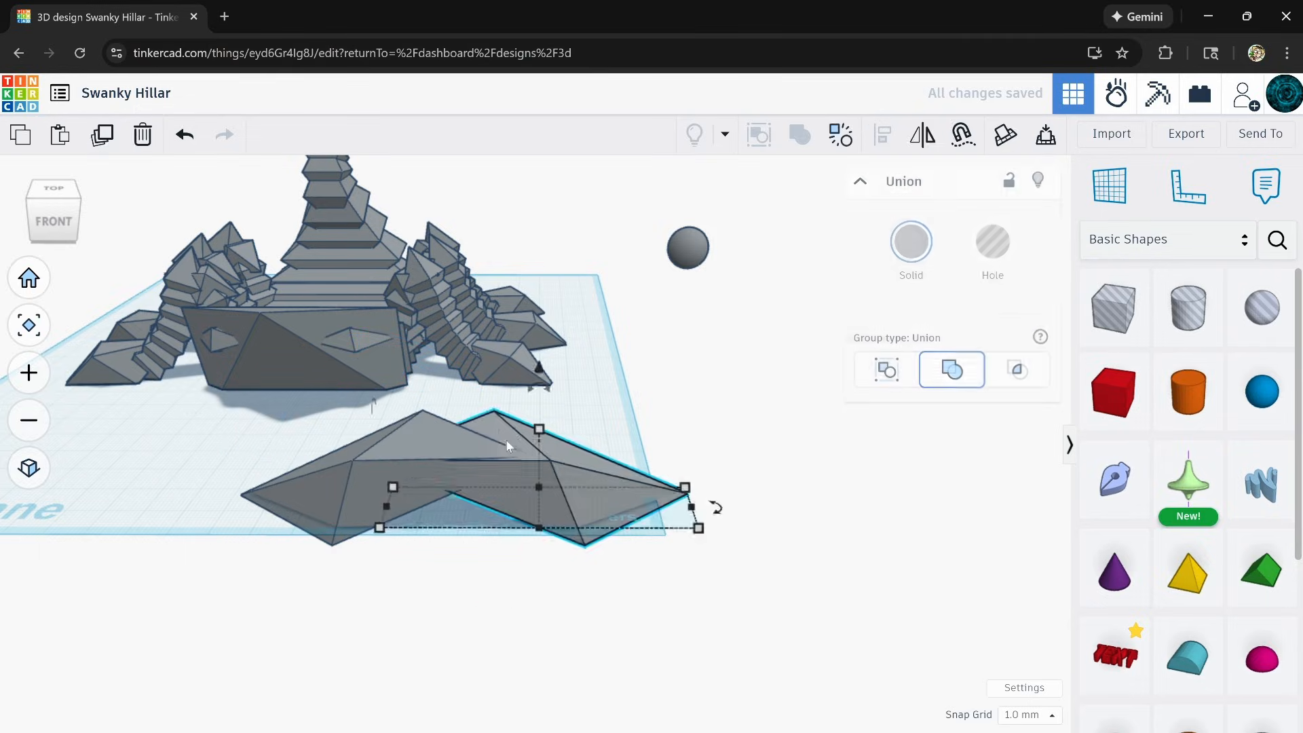
click(480, 590)
click(512, 520)
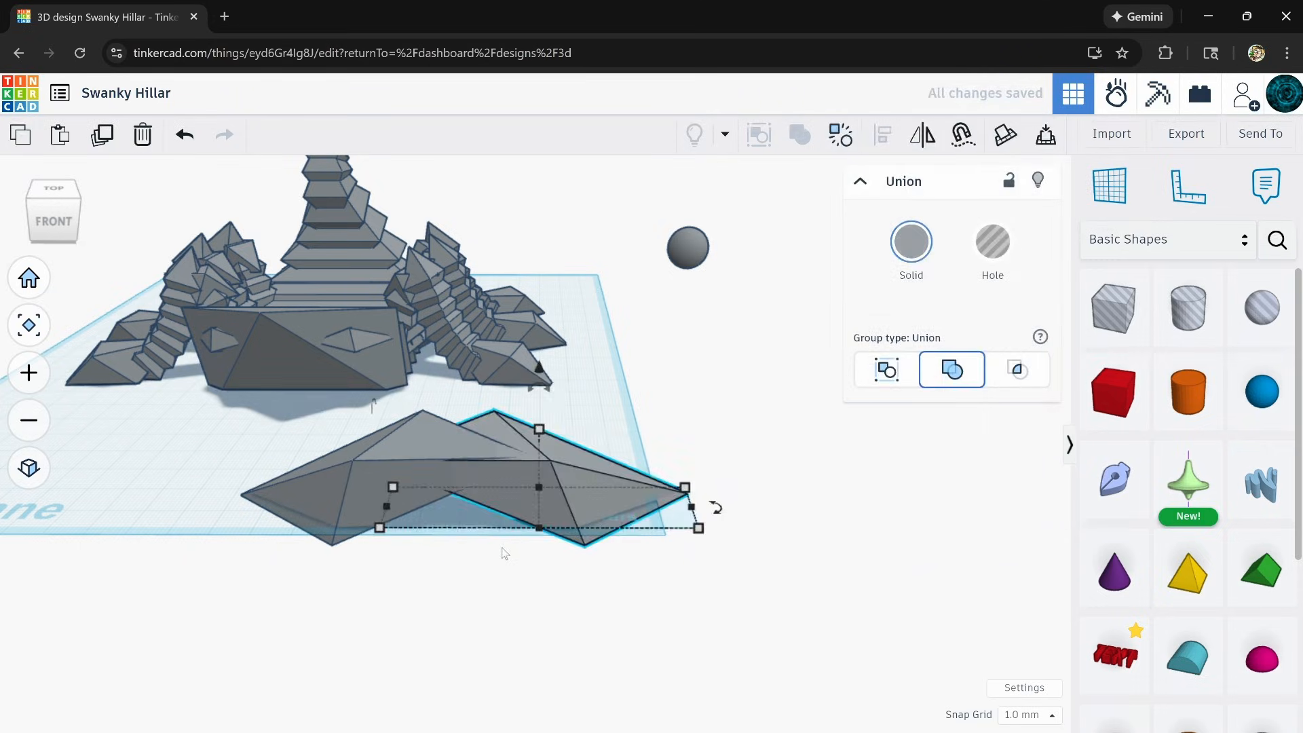
click(466, 588)
drag(480, 577, 715, 158)
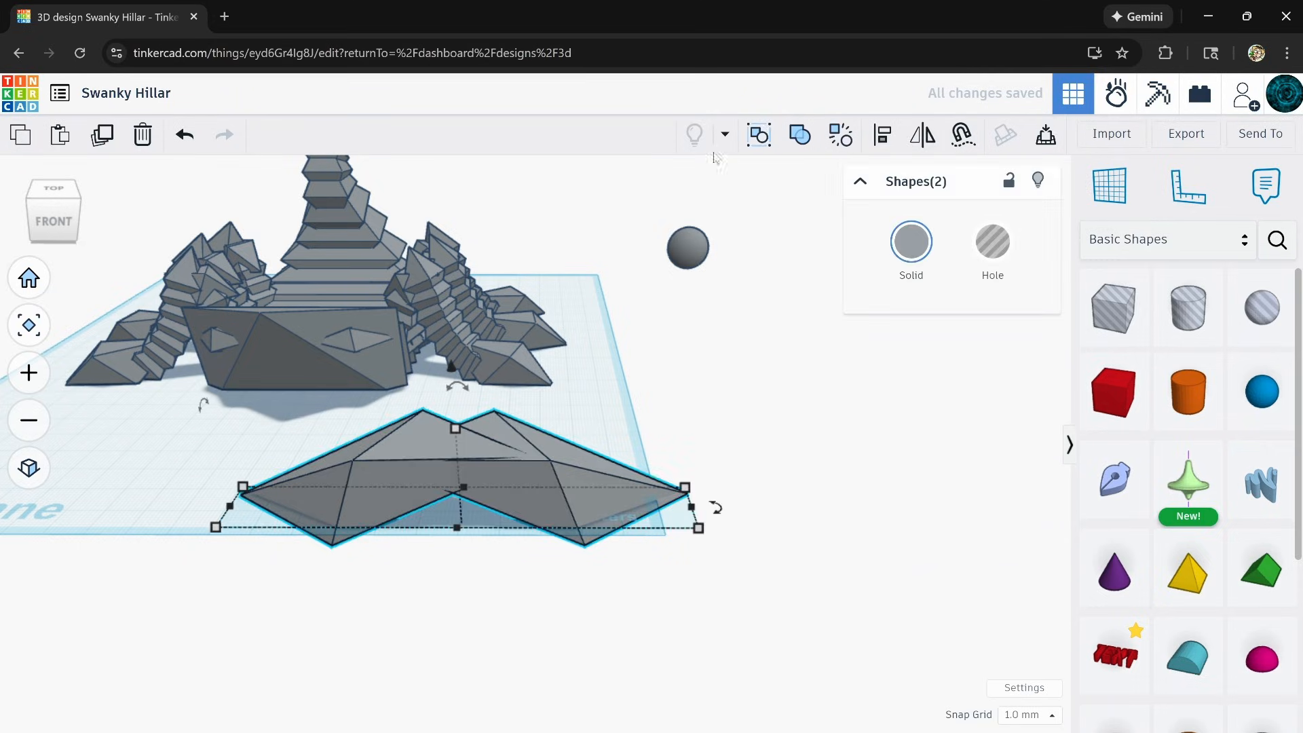
click(788, 136)
Fit the mouth piece to the lower front of the head, scaled down to about 9 mm high and raised slightly.
drag(472, 443, 258, 375)
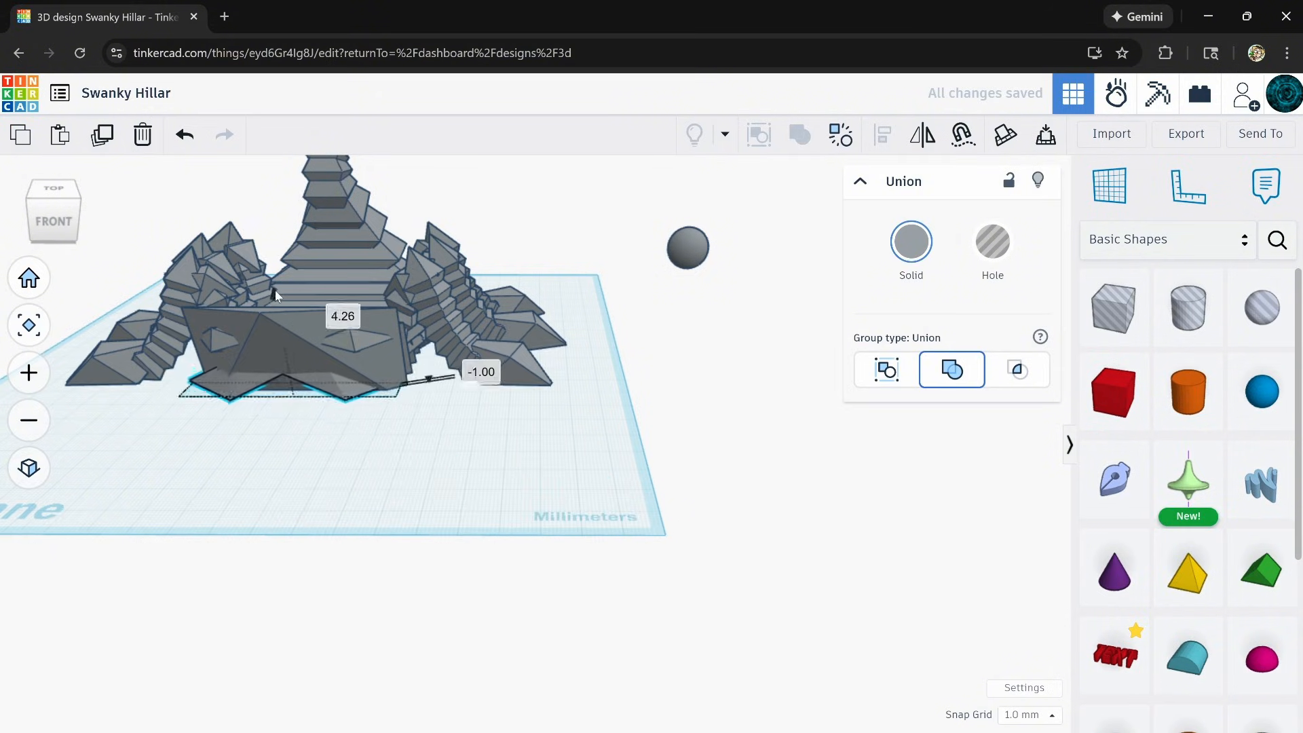
click(275, 291)
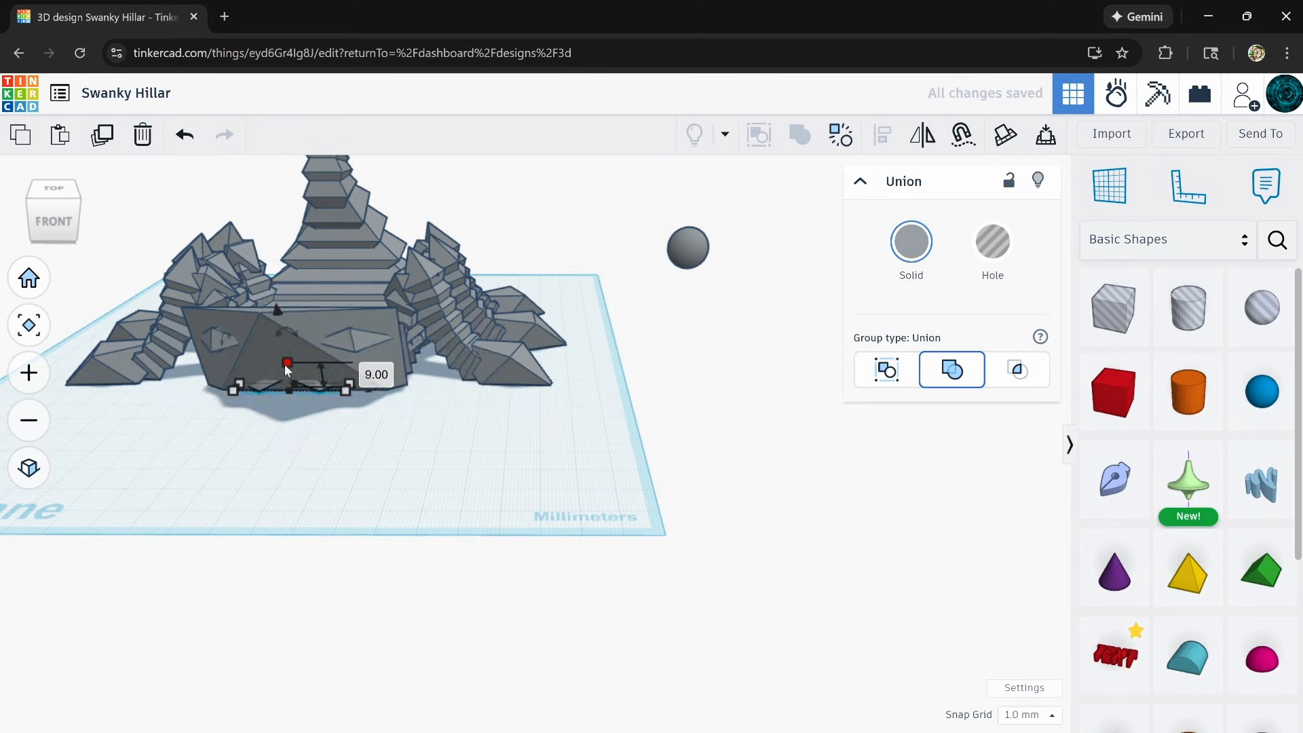
key(ctrl+Up)
key(ctrl+Up)
key(ctrl+Up)
key(ctrl+Up)
key(ctrl+Up)
key(ctrl+Up)
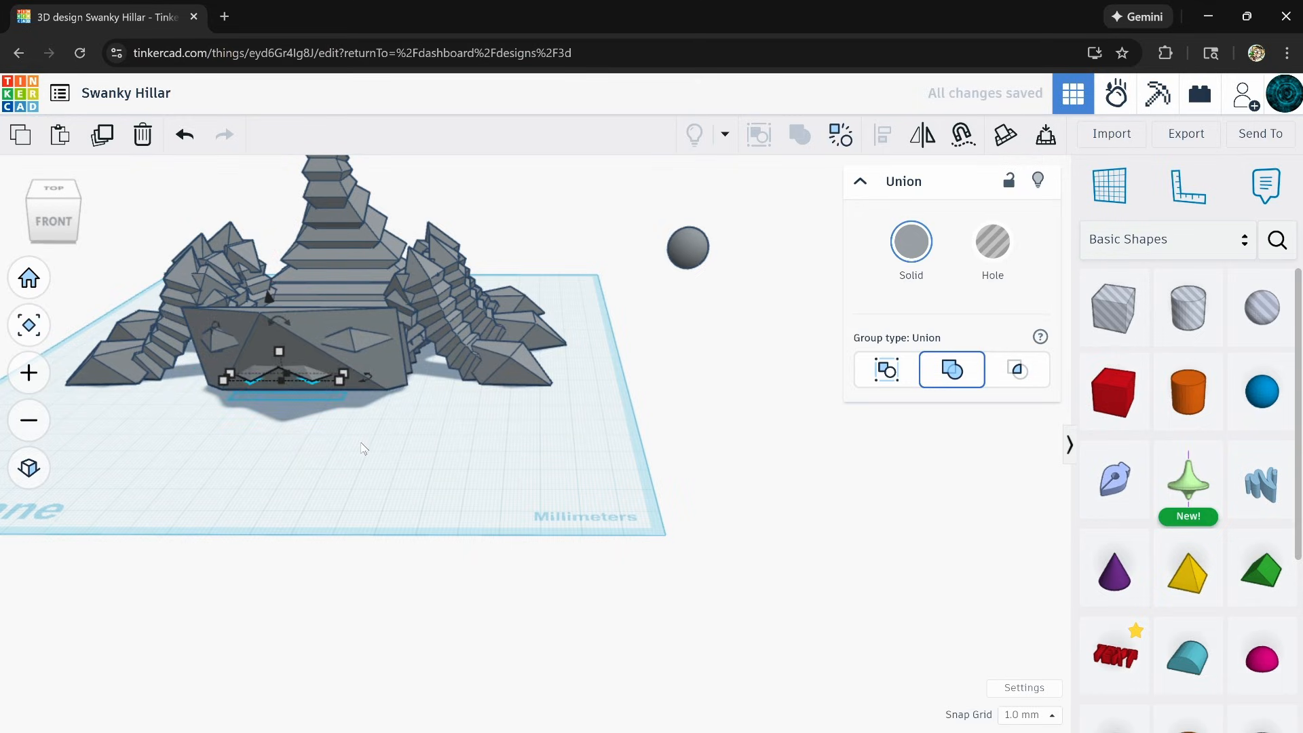
Flip the mouth piece 180° so its outer ends point up, and nudge it right to centre it on the face.
right_drag(347, 442, 324, 408)
scroll(336, 362, up, 5)
scroll(332, 374, up, 4)
drag(396, 291, 402, 386)
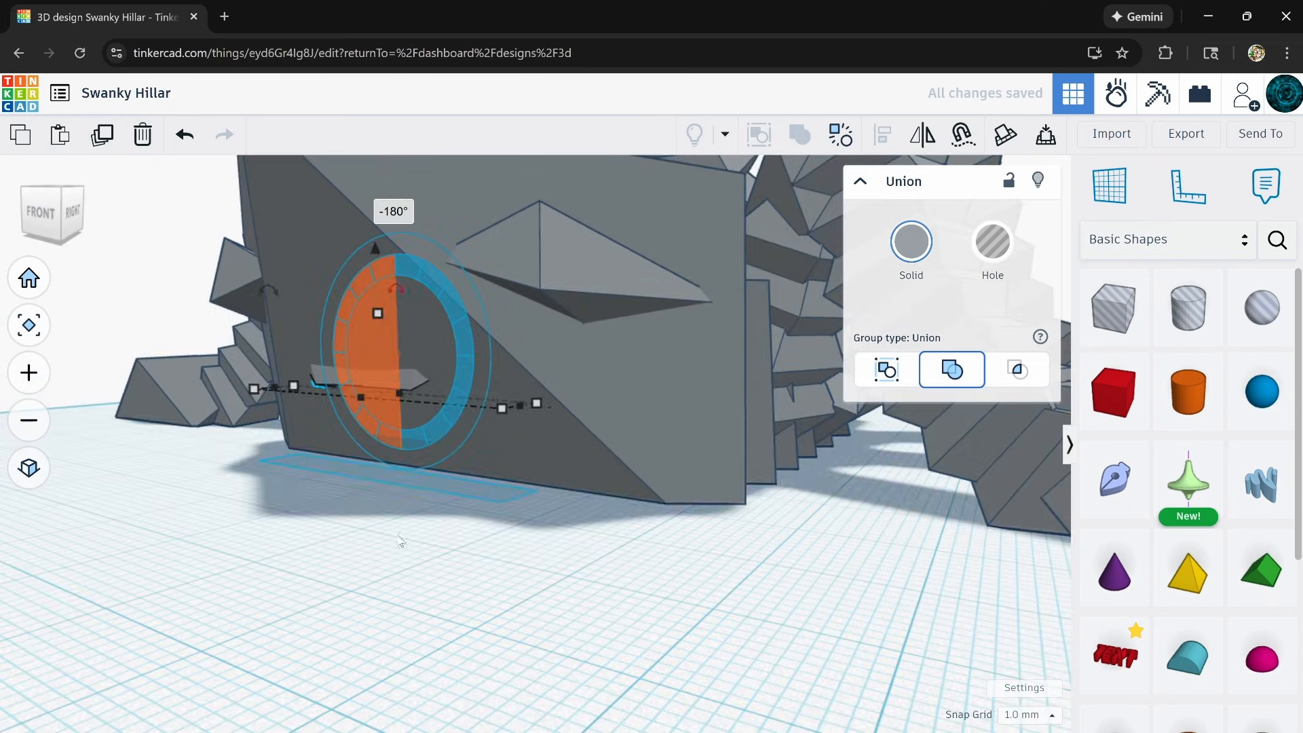
right_drag(402, 385, 535, 572)
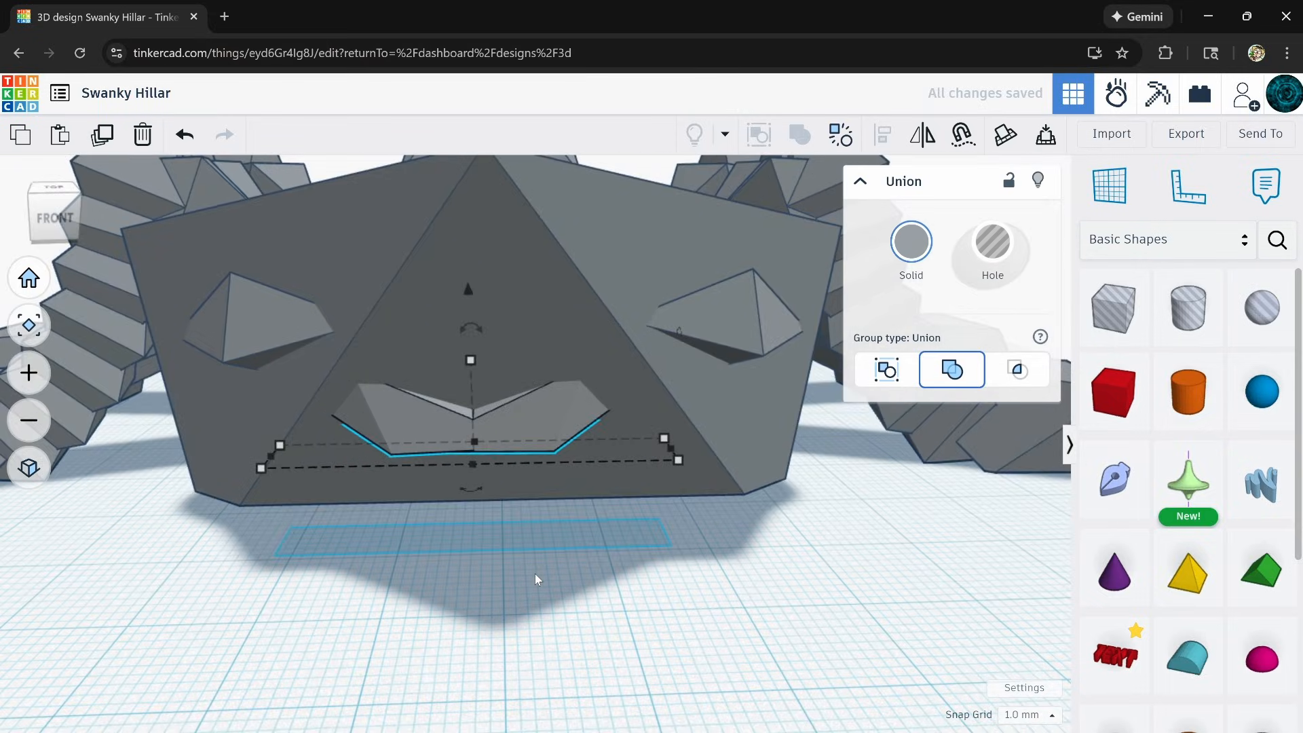
key(Right)
key(Right)
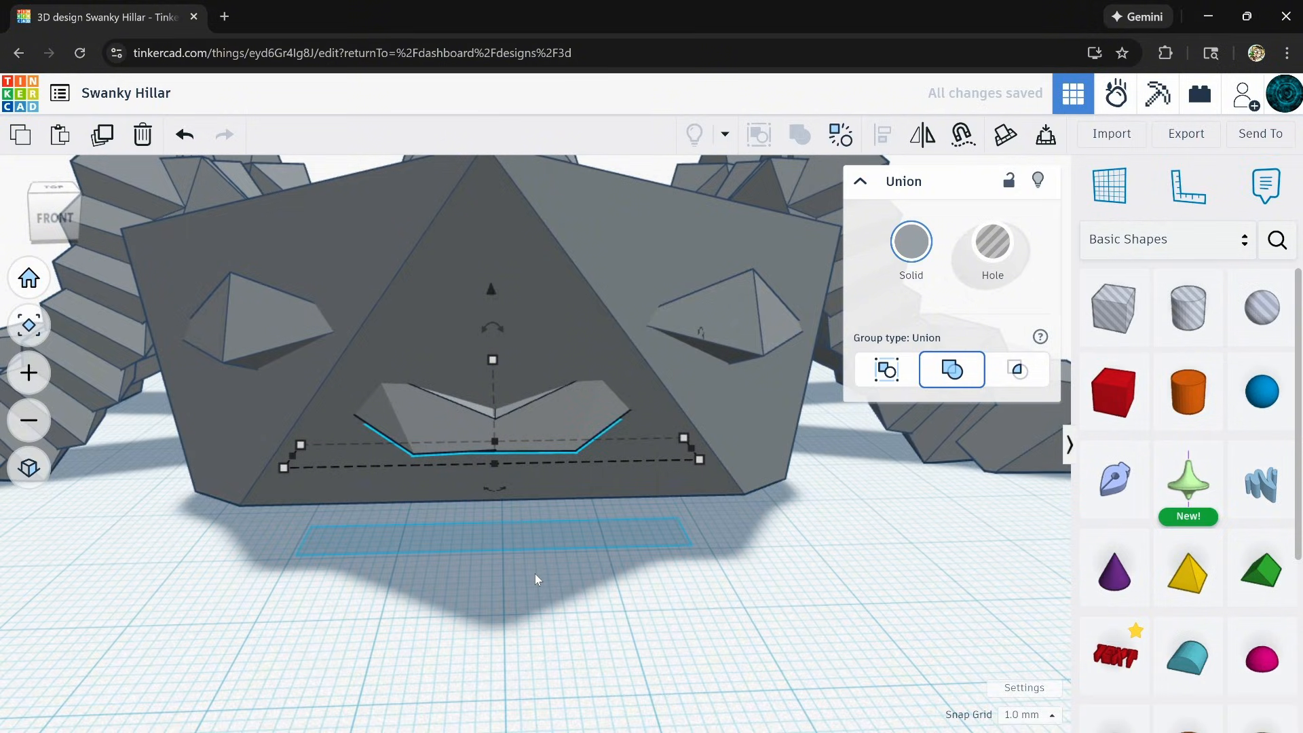
Tilt the mouth piece in side view so it lies along the sloping front of the head.
scroll(535, 575, down, 5)
right_drag(611, 642, 402, 469)
click(578, 626)
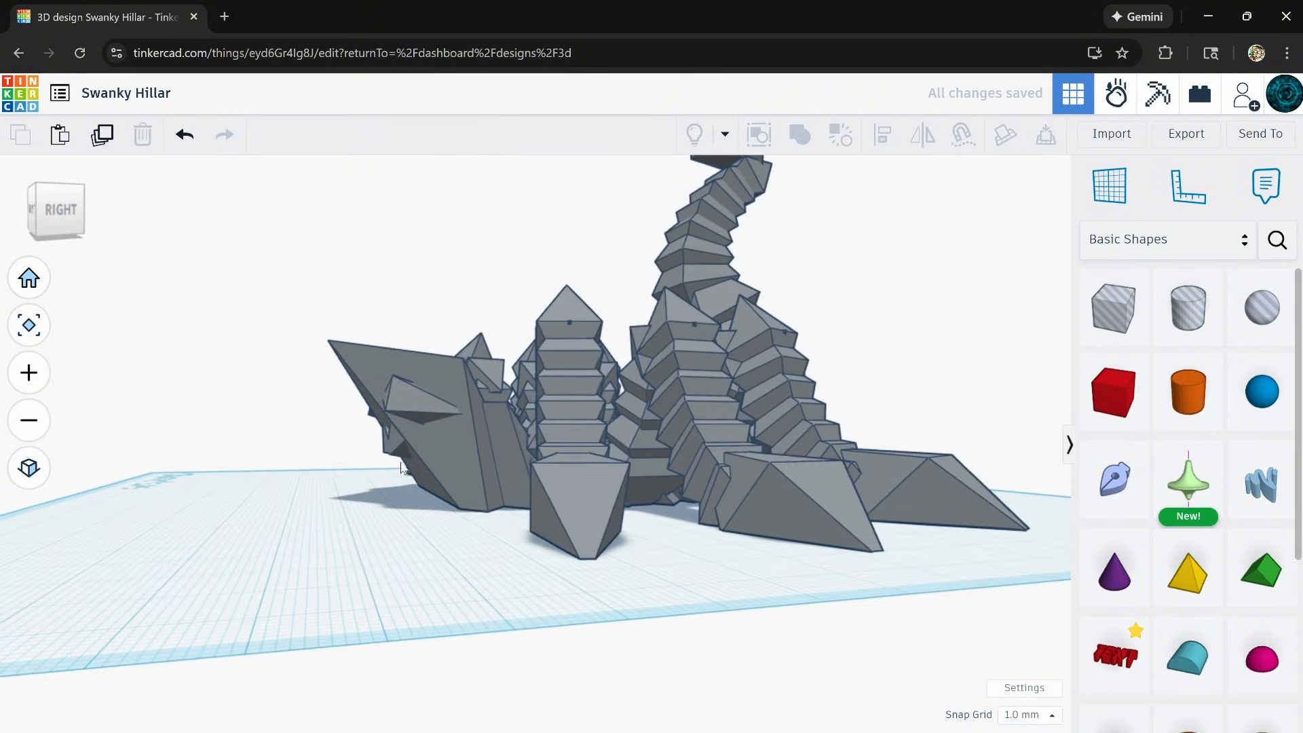
click(393, 436)
drag(396, 394, 435, 484)
key(Escape)
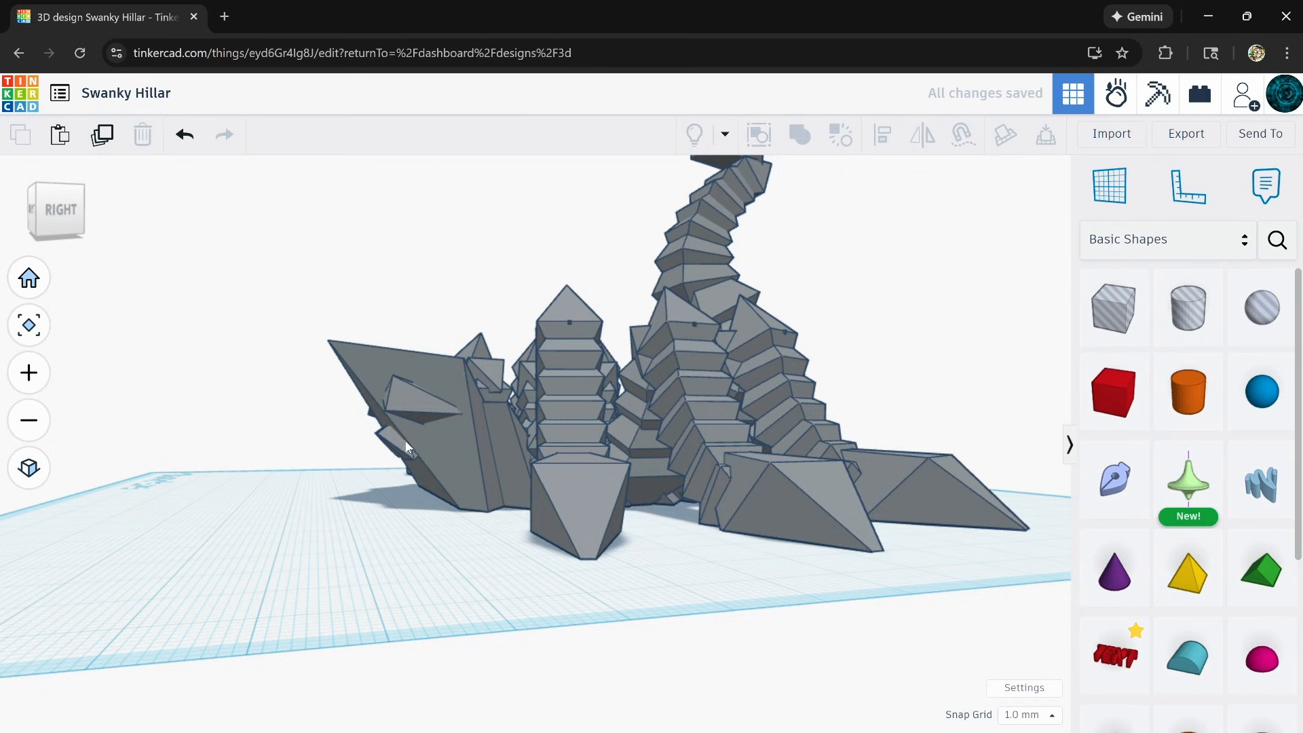
Turn the tilted mouth piece back over in front view so its ends point up again against the face.
scroll(405, 441, up, 3)
right_drag(293, 594, 553, 632)
scroll(552, 630, down, 5)
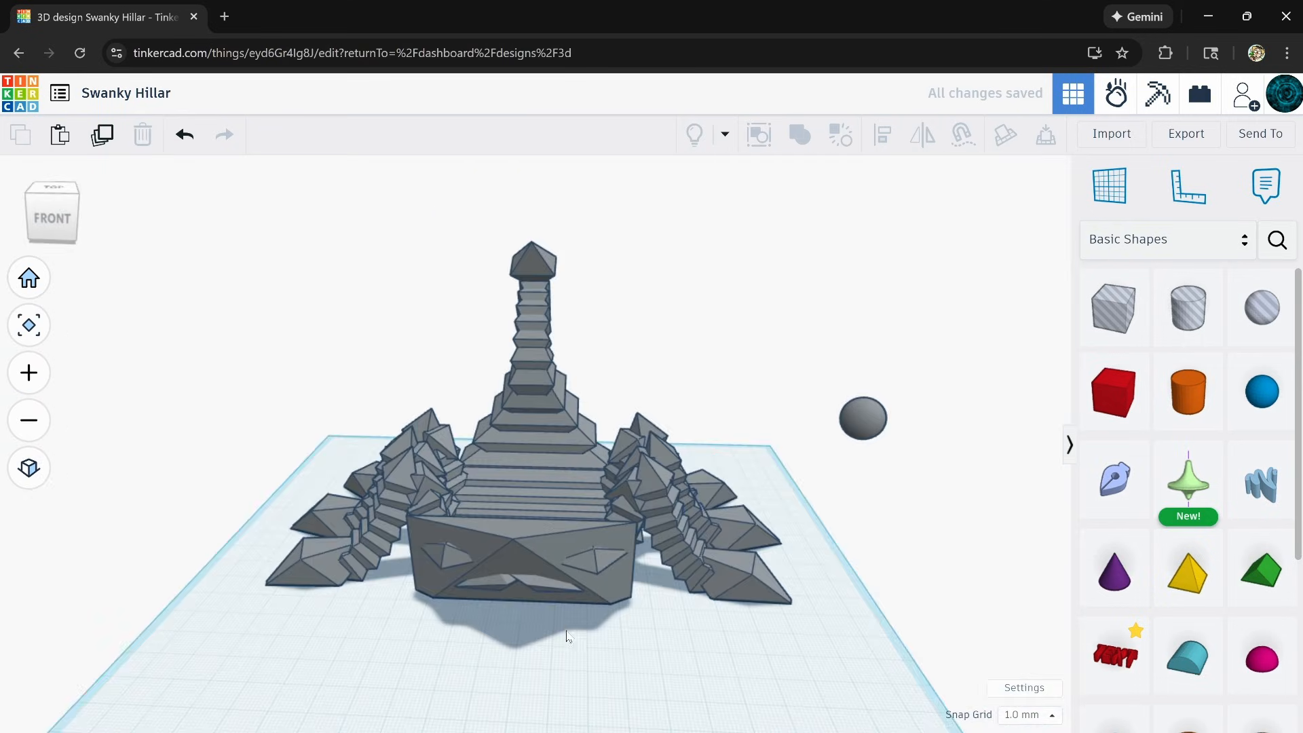
scroll(555, 618, down, 3)
scroll(563, 614, up, 8)
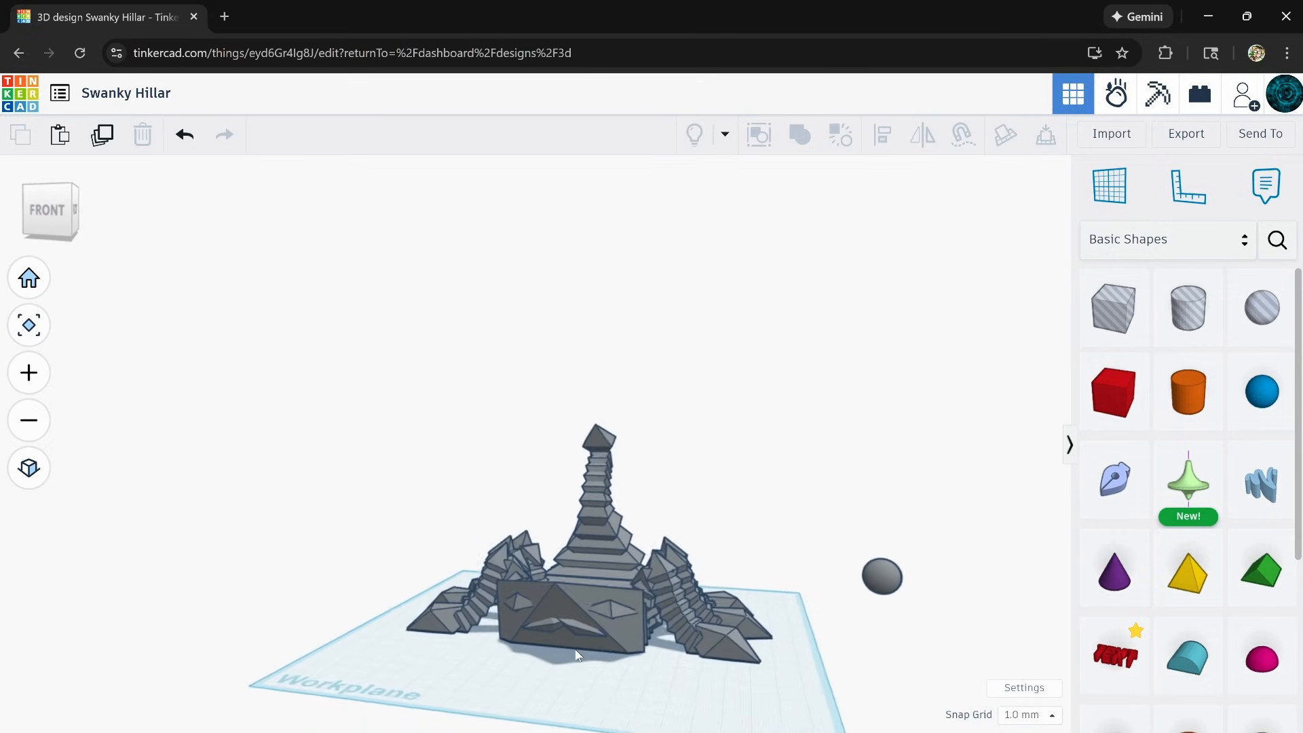
click(567, 597)
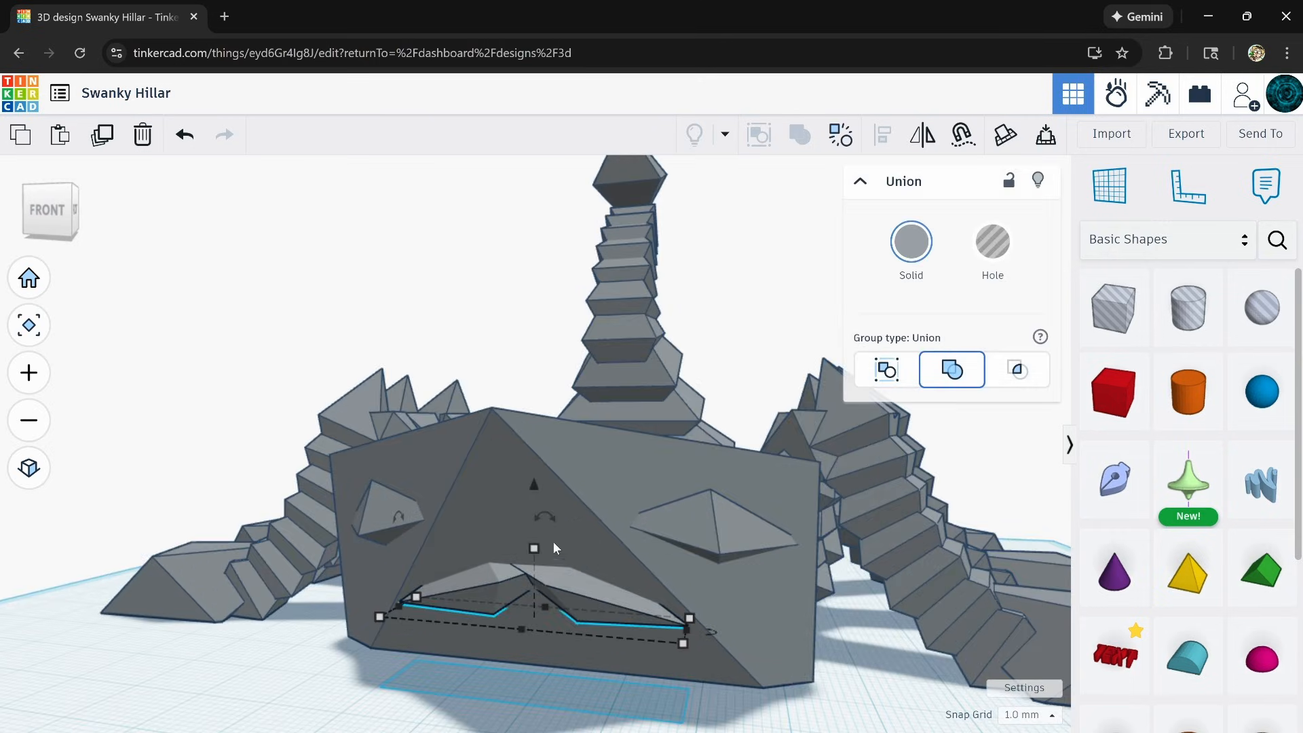
drag(552, 541, 539, 633)
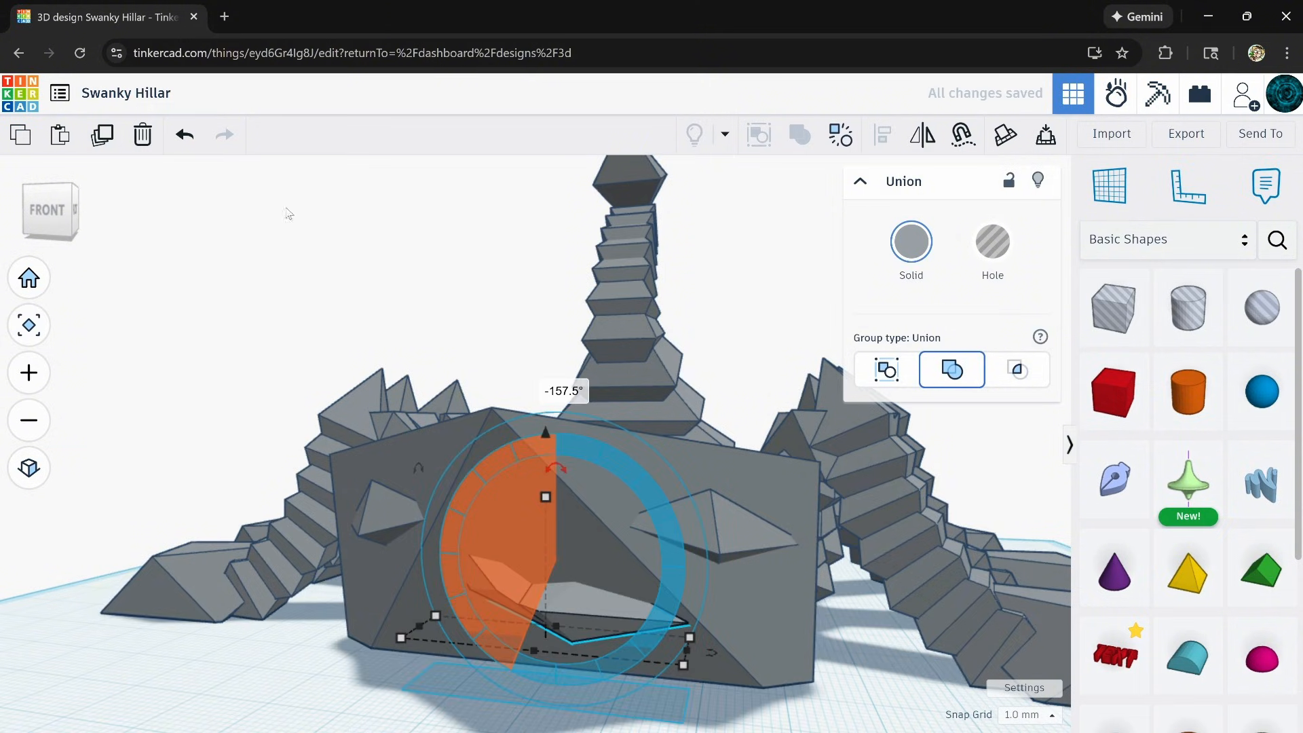
drag(563, 469, 466, 308)
right_drag(519, 492, 343, 650)
click(300, 638)
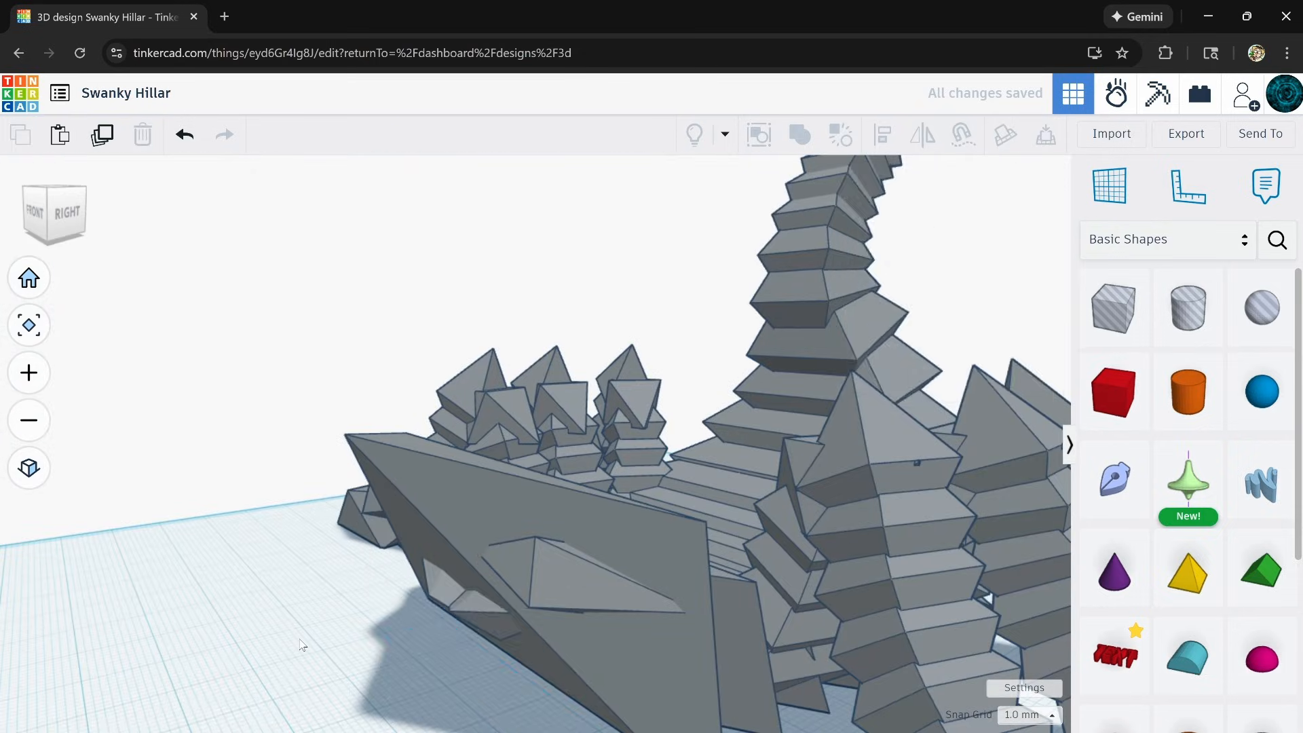
Select the whole creature and place a duplicate of it off the workplane to the left.
scroll(301, 638, down, 5)
right_drag(231, 654, 513, 310)
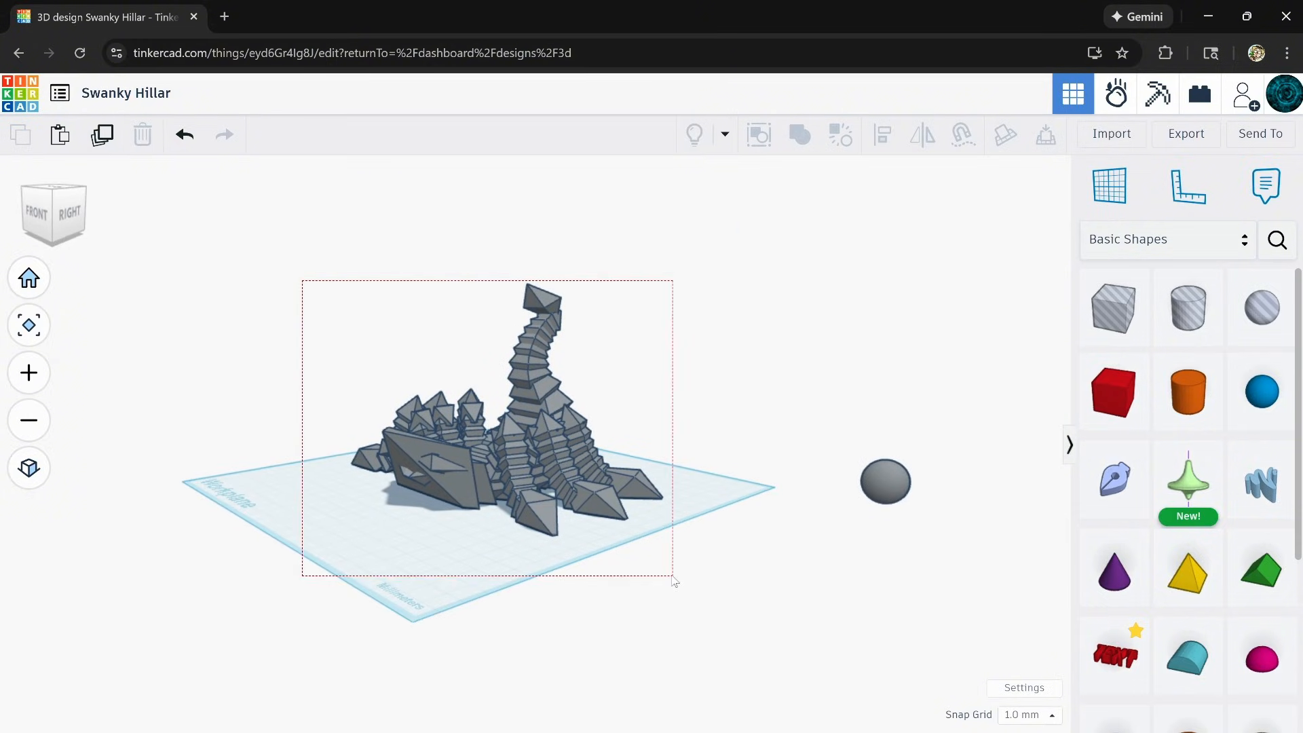
drag(673, 576, 674, 577)
right_drag(471, 564, 481, 592)
click(372, 497)
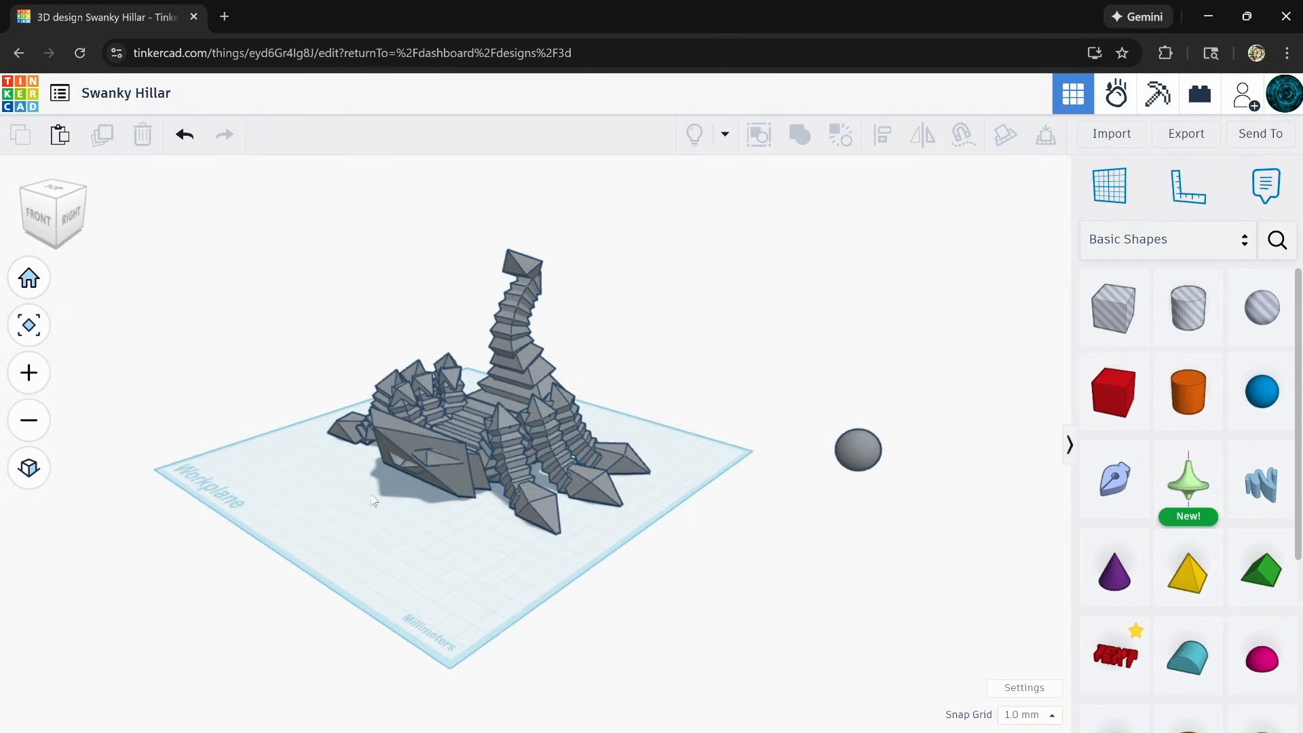
drag(658, 563, 658, 564)
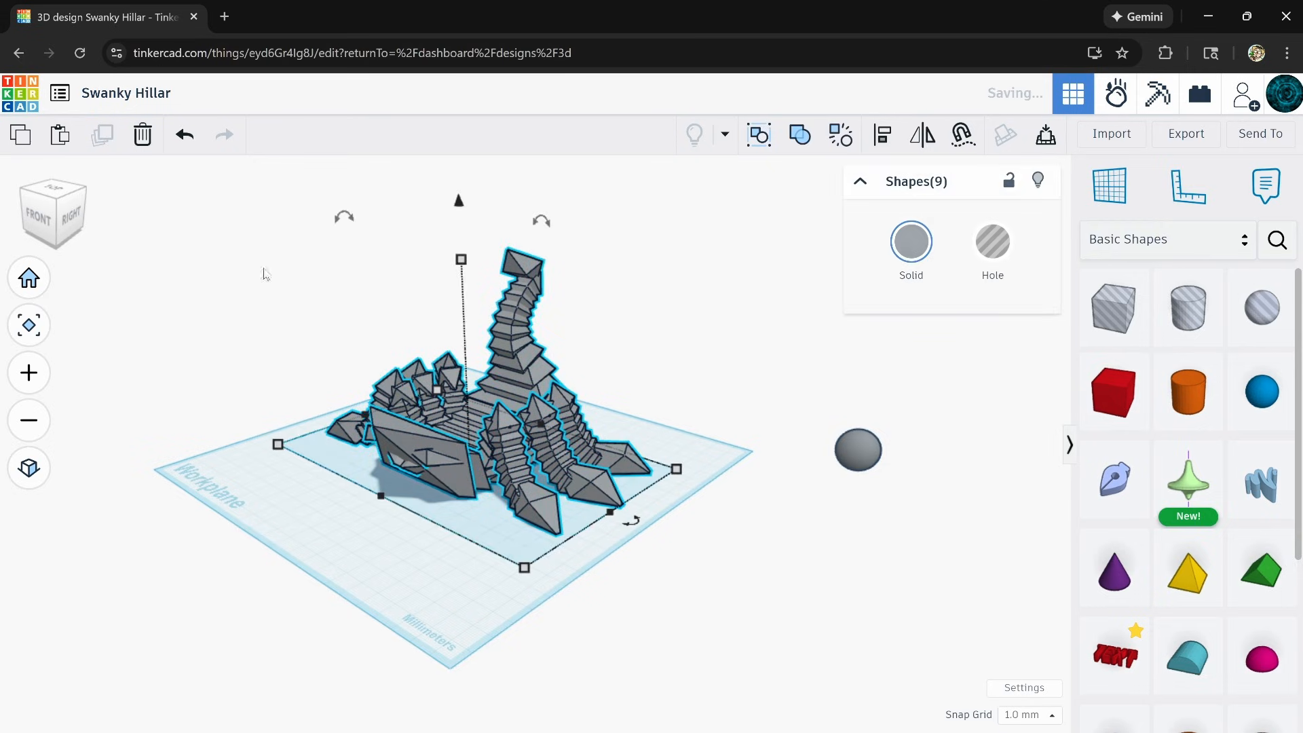
alt+drag(454, 442, 291, 519)
click(290, 519)
right_drag(292, 522, 468, 570)
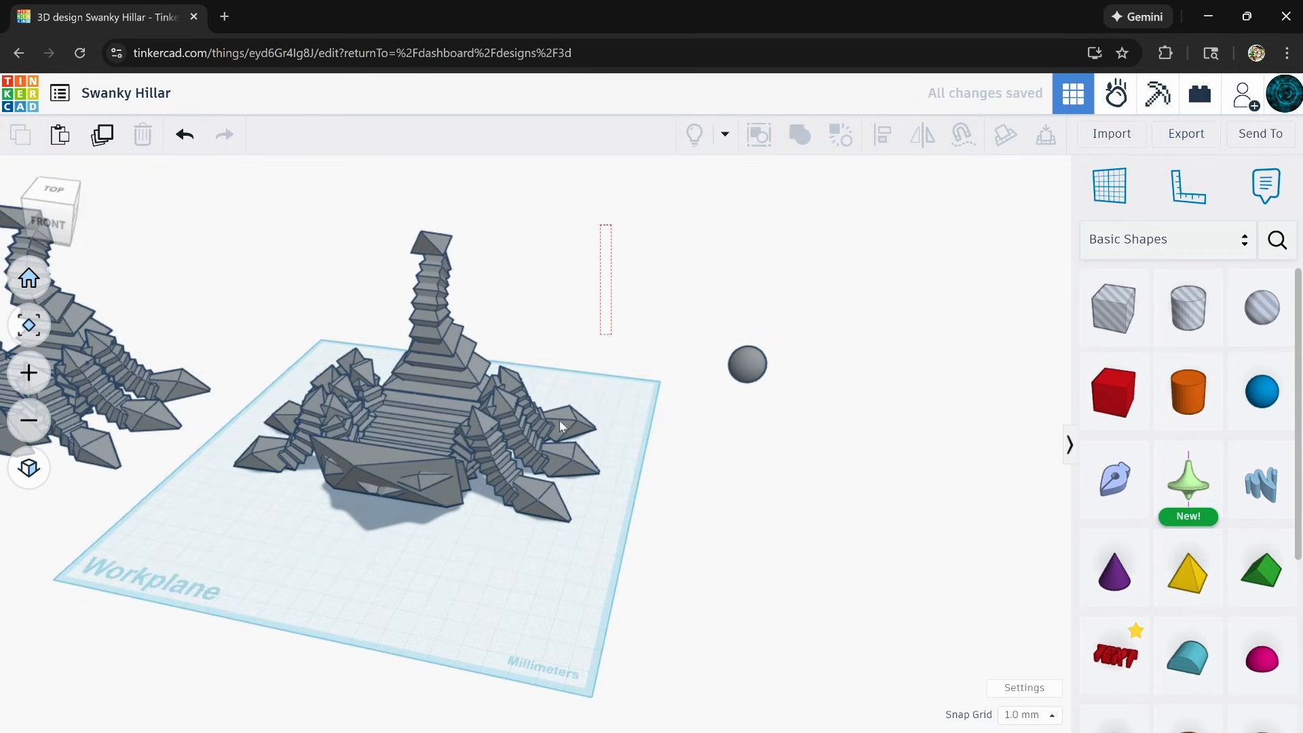
Select all parts of the creature on the workplane and stretch it longer toward the front edge.
drag(256, 578, 256, 574)
drag(367, 533, 322, 607)
click(370, 627)
right_drag(299, 603, 499, 528)
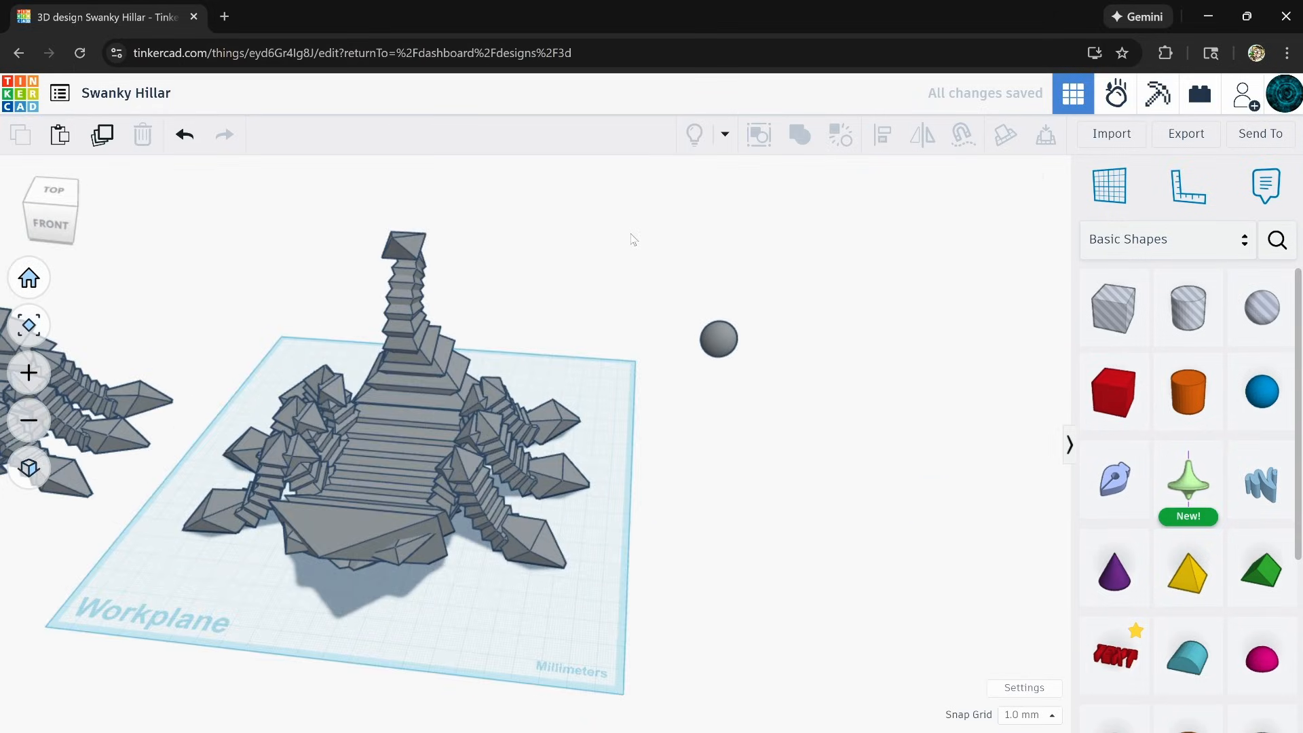
Reselect the lengthened creature and set its overall height to about 127 mm.
drag(228, 675, 234, 669)
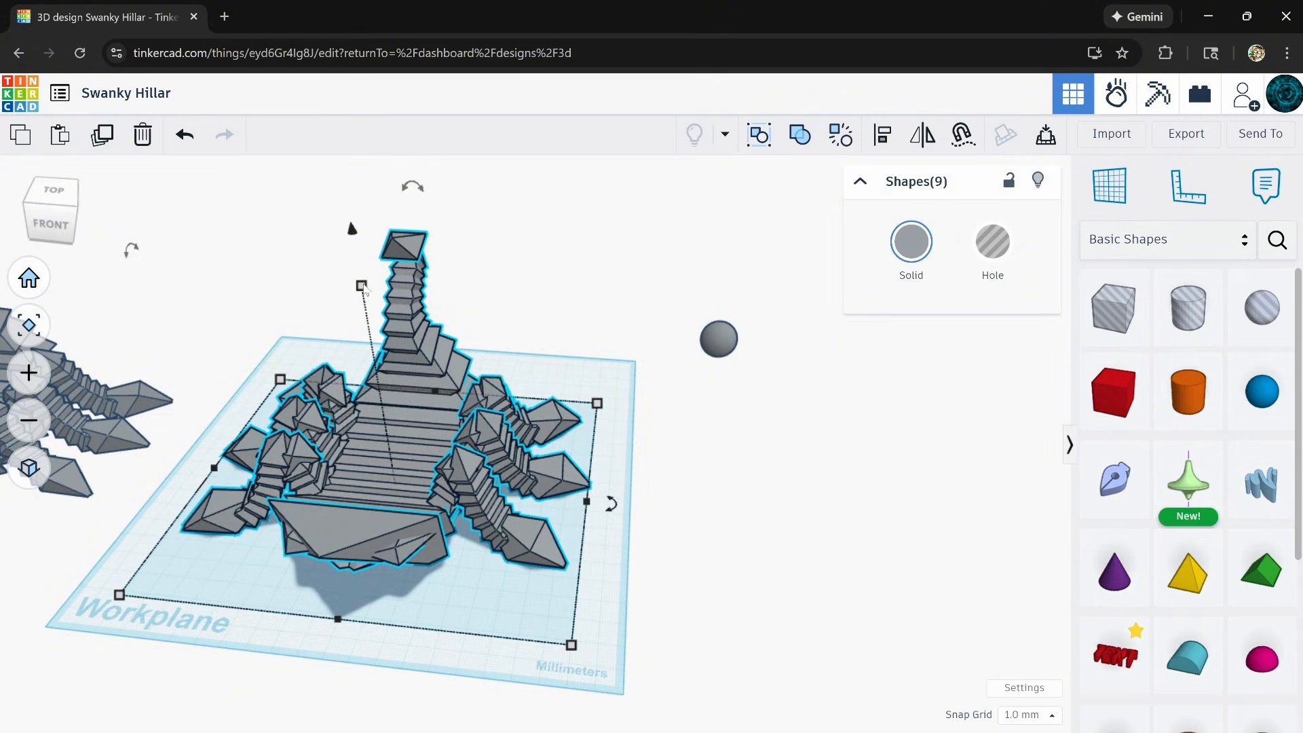
drag(362, 286, 373, 355)
right_drag(373, 355, 413, 383)
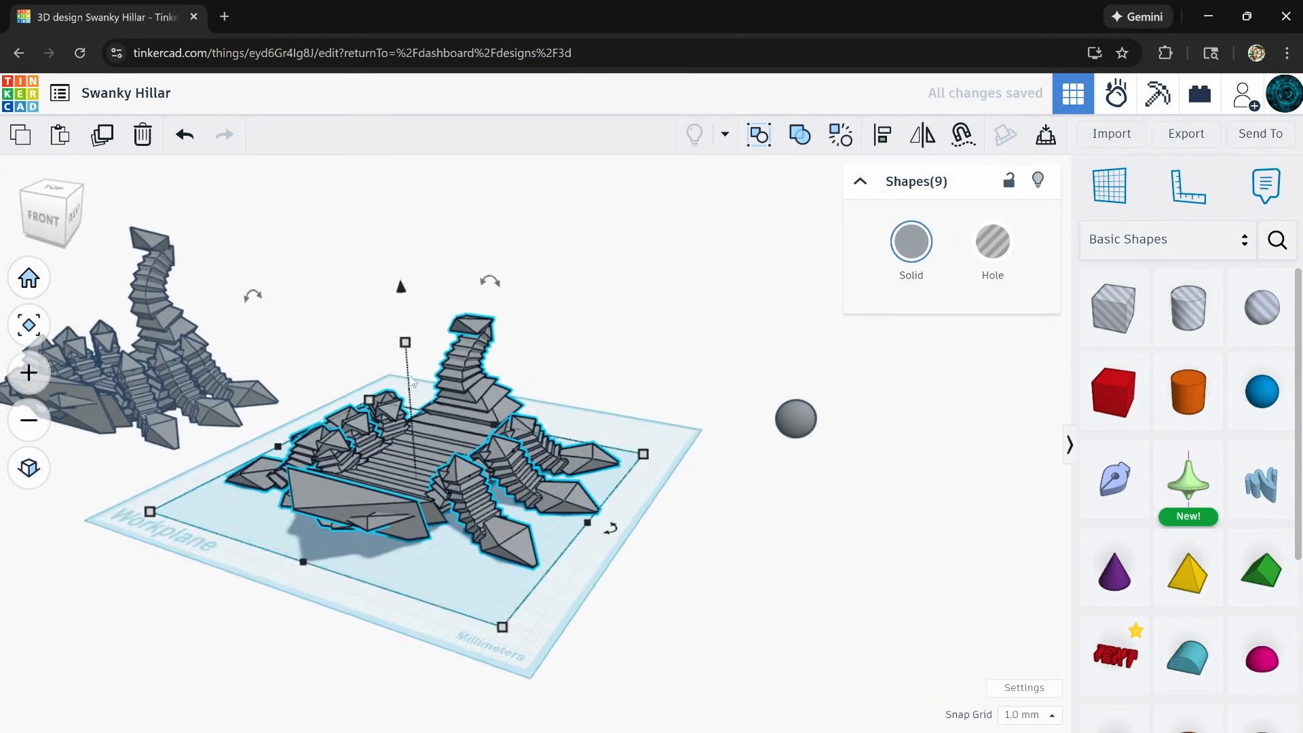
drag(406, 344, 439, 212)
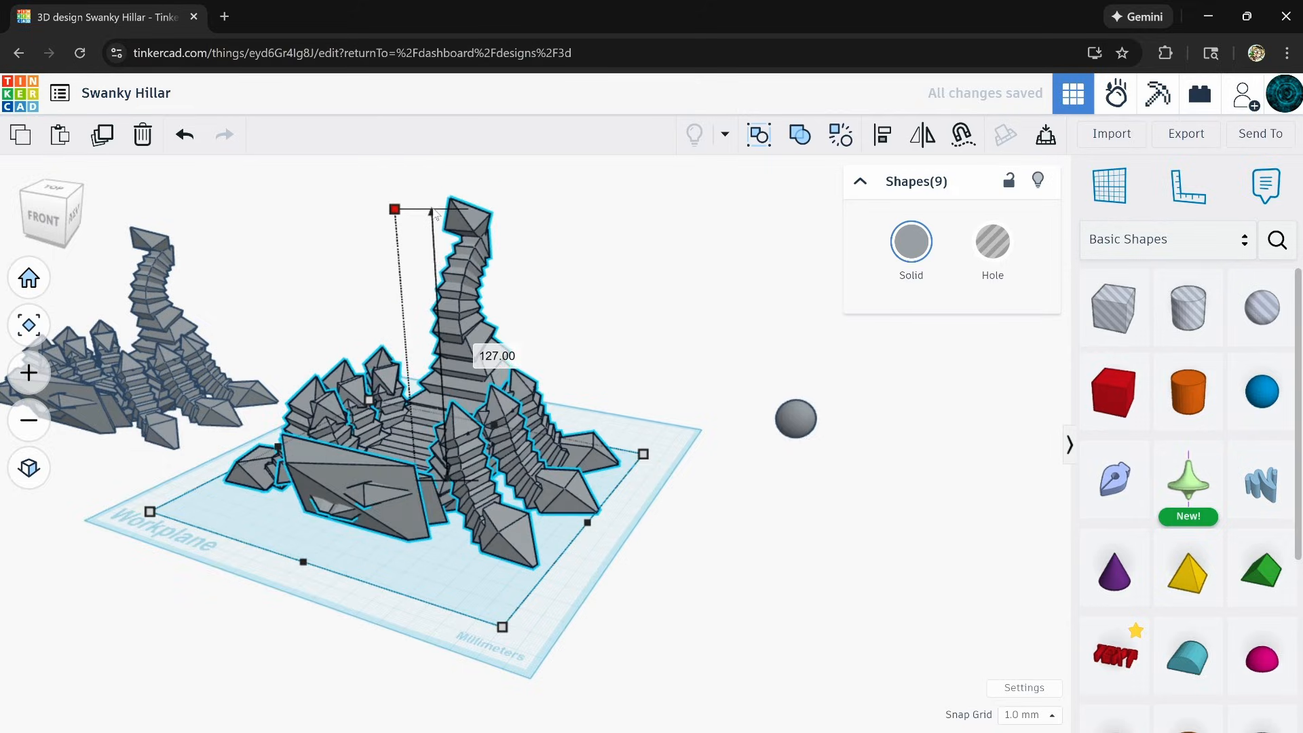
click(677, 314)
mouse_move(678, 315)
right_down()
mouse_move(399, 281)
mouse_move(378, 317)
mouse_move(675, 308)
right_up()
Move the entire resized creature off the workplane, about 213 mm left and 157 mm back, behind the other one.
right_drag(397, 569, 542, 340)
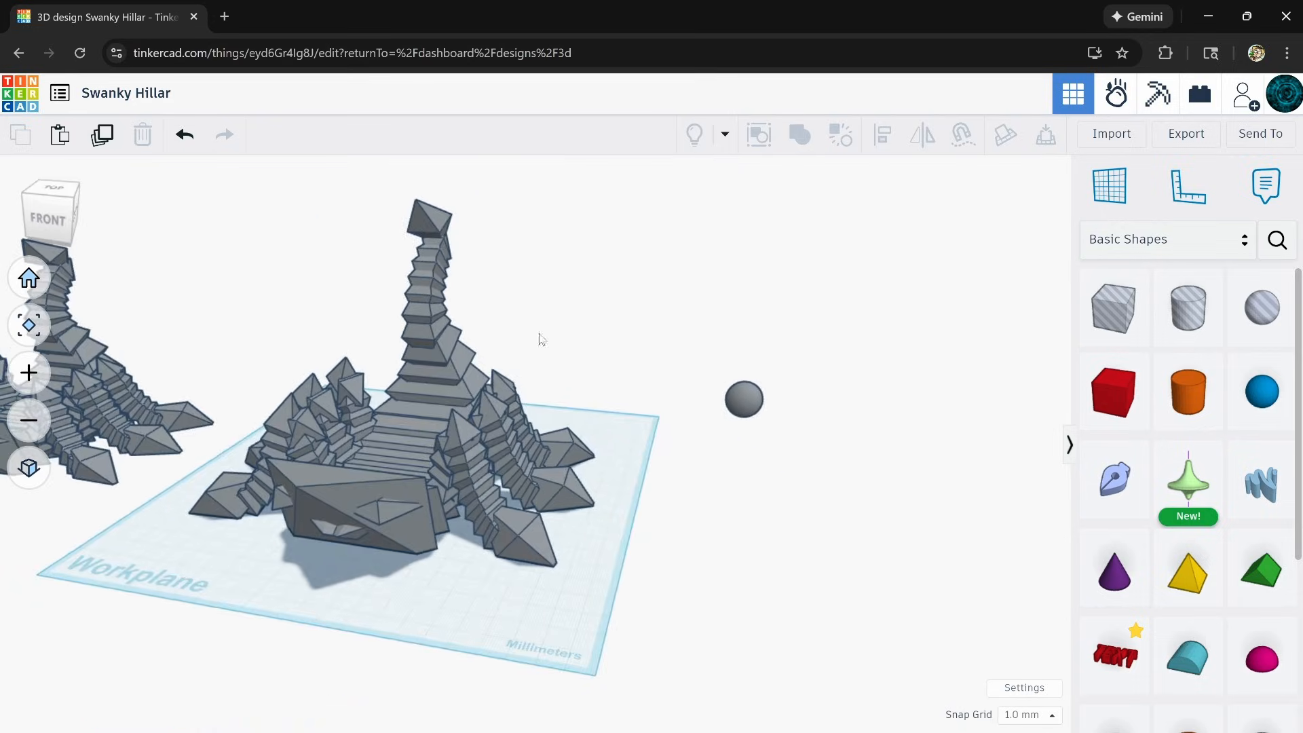
drag(219, 630, 219, 628)
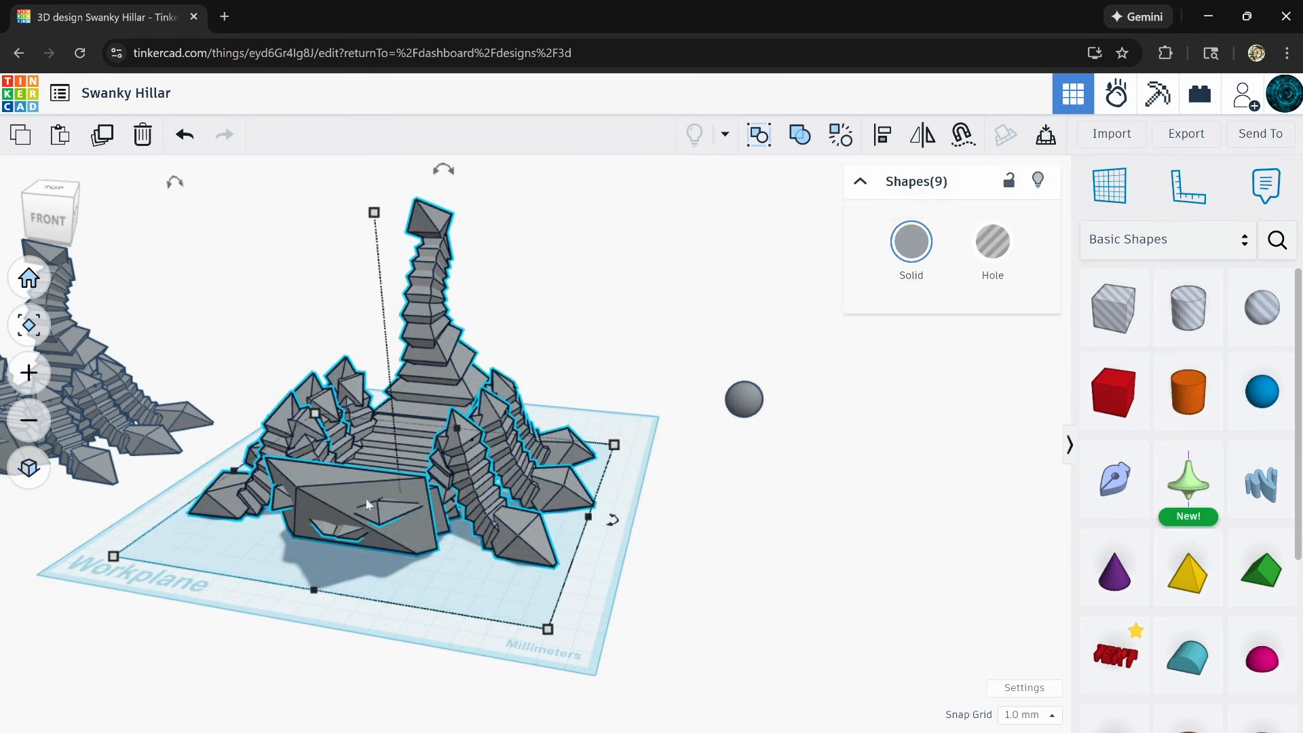
drag(340, 475, 179, 331)
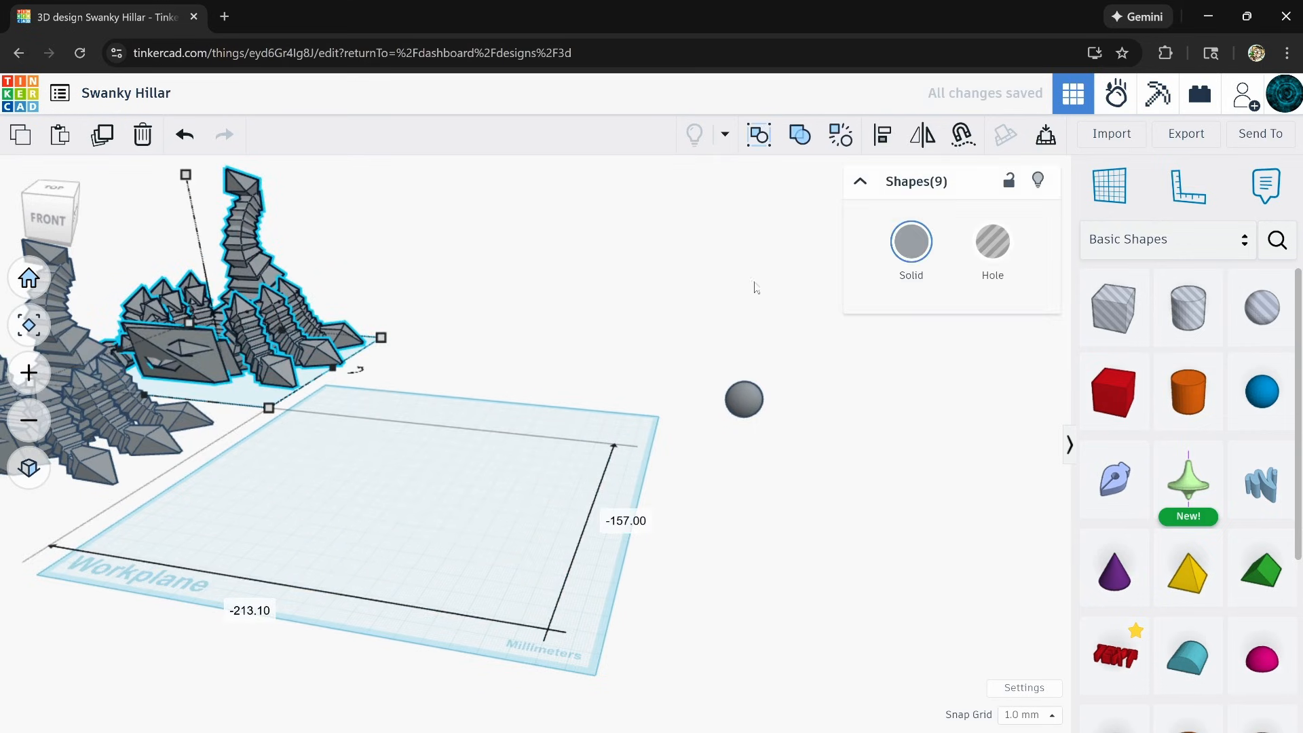
Recolour all parts of the moved rear creature with the pale grey preset, the second lightest of the greys.
click(917, 249)
click(1065, 422)
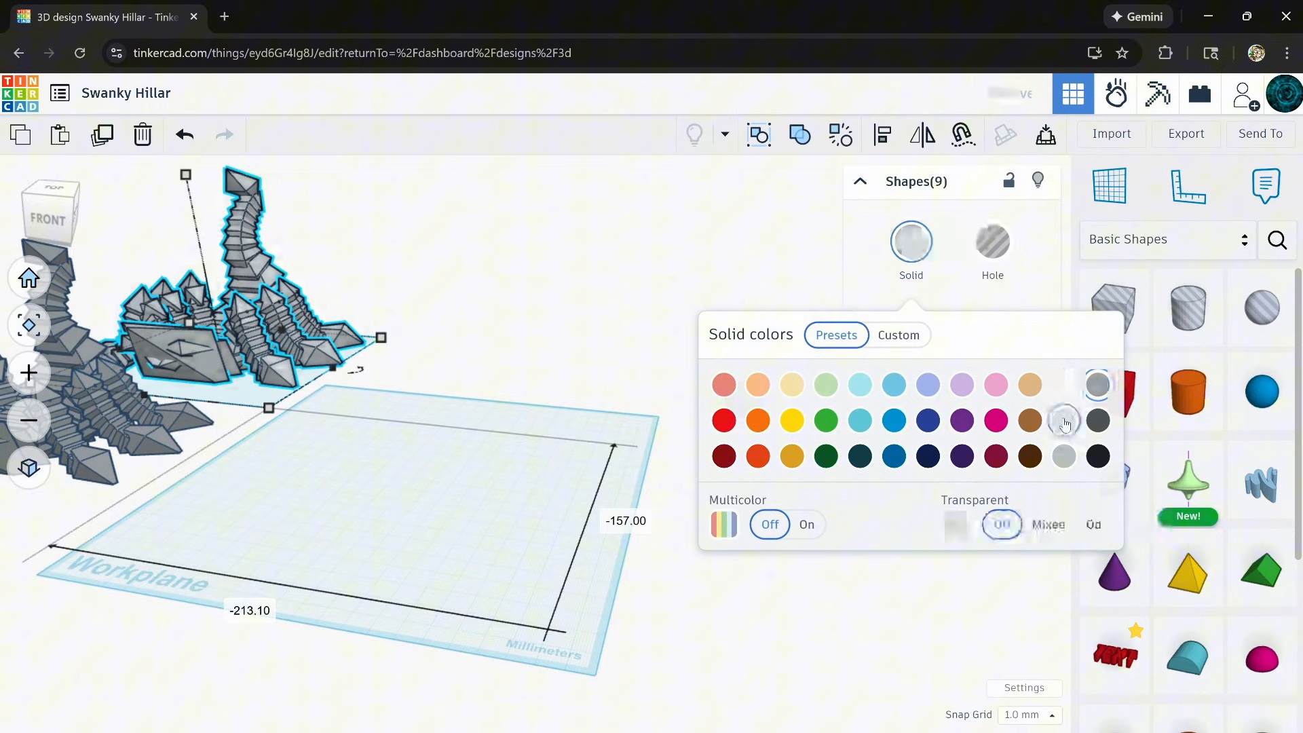
click(1063, 459)
click(427, 468)
right_drag(381, 503, 149, 543)
middle_drag(401, 468, 426, 667)
right_drag(426, 667, 417, 597)
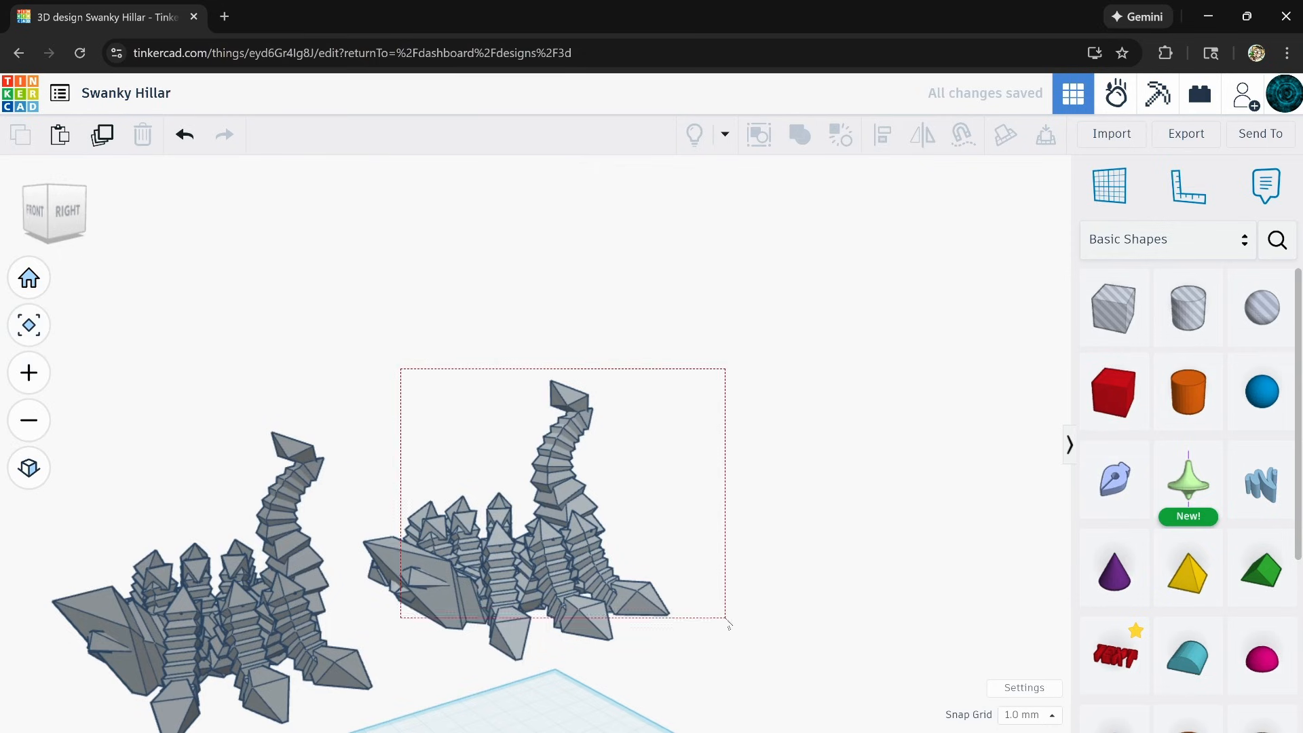
drag(728, 623, 728, 624)
click(911, 242)
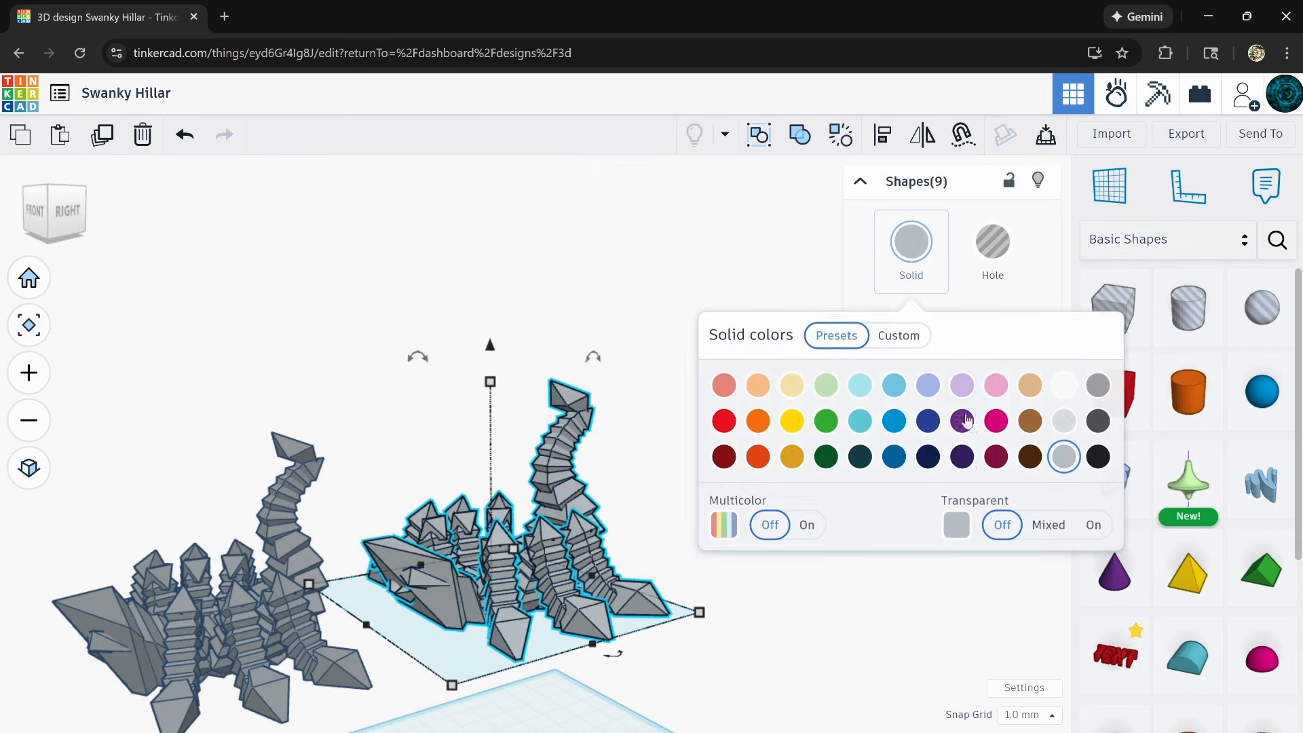
click(1063, 421)
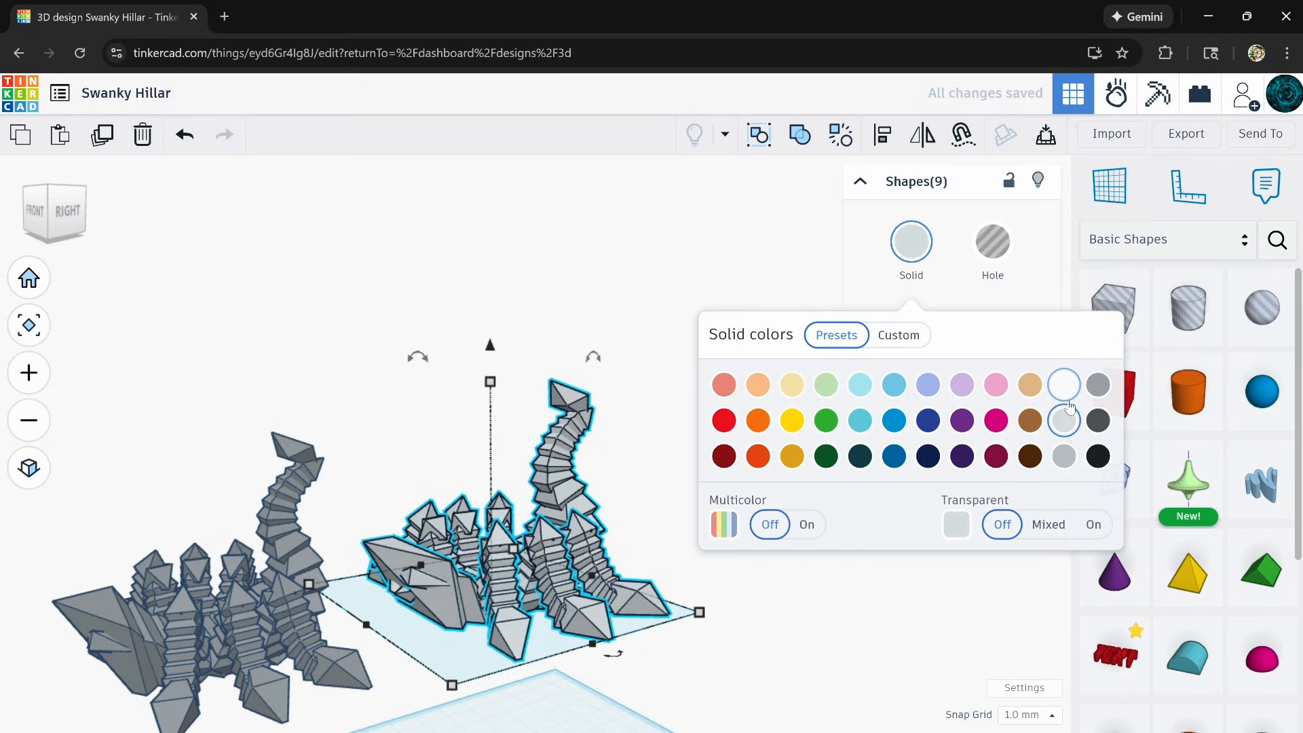
click(575, 206)
Select the pale grey creature's parts together, including its tail, and stretch them slightly wider.
right_drag(220, 476, 614, 617)
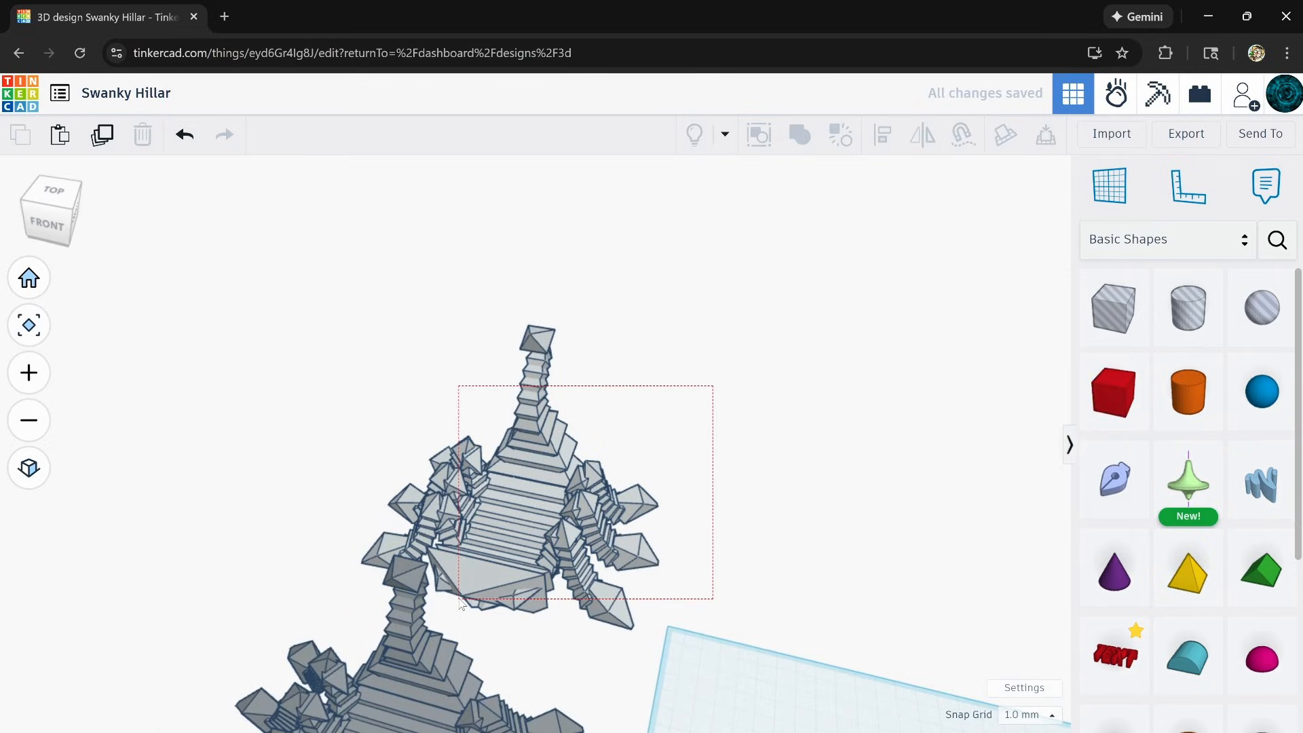
drag(461, 602, 562, 596)
drag(653, 584, 675, 588)
click(187, 136)
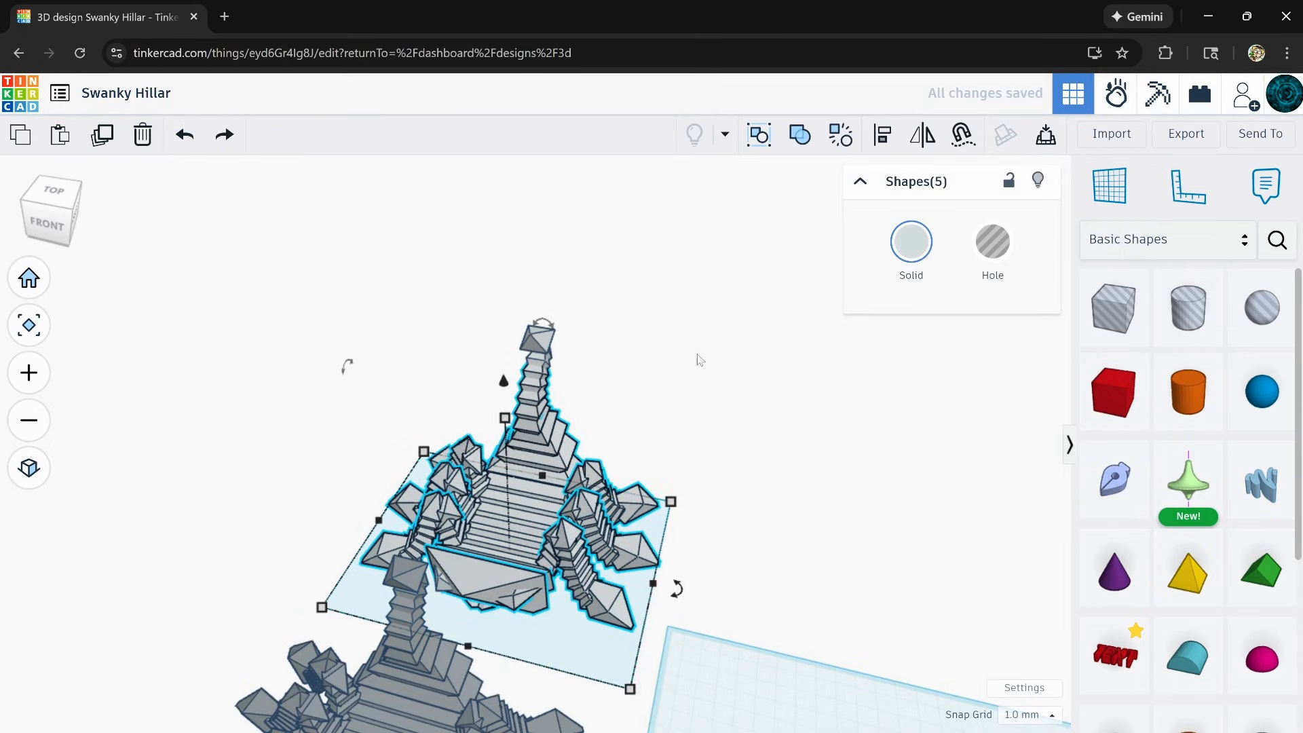
shift+drag(475, 609, 477, 609)
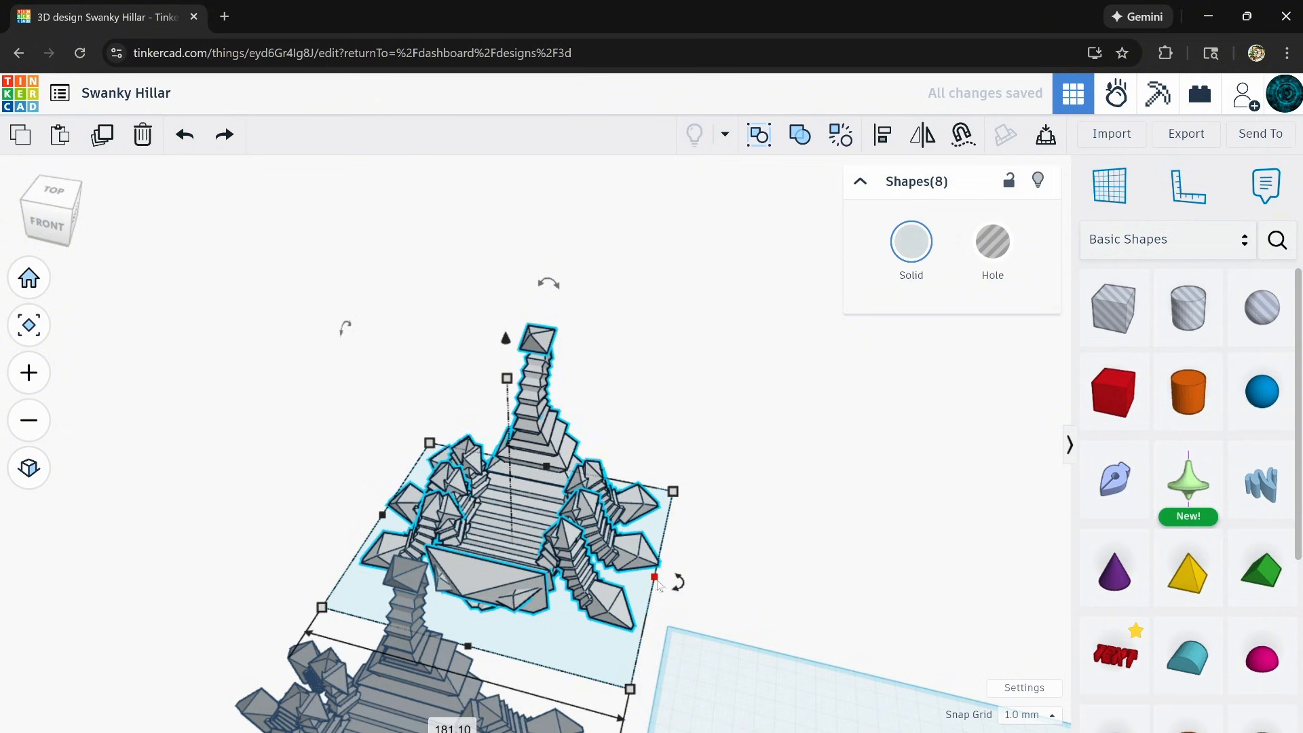
drag(654, 579, 681, 586)
click(780, 569)
right_drag(781, 572, 613, 512)
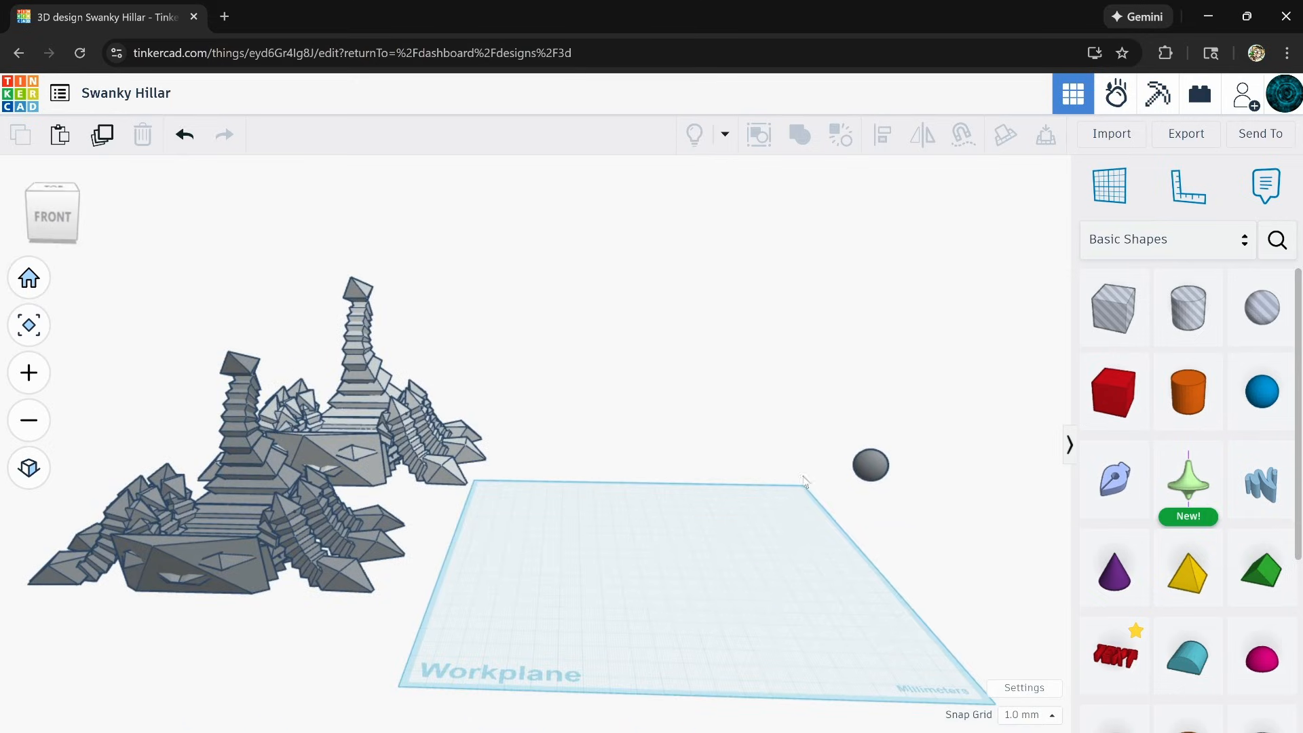
Move the grey 20 mm sphere onto the workplane, about 152 mm left and 173 mm forward.
drag(865, 470, 683, 598)
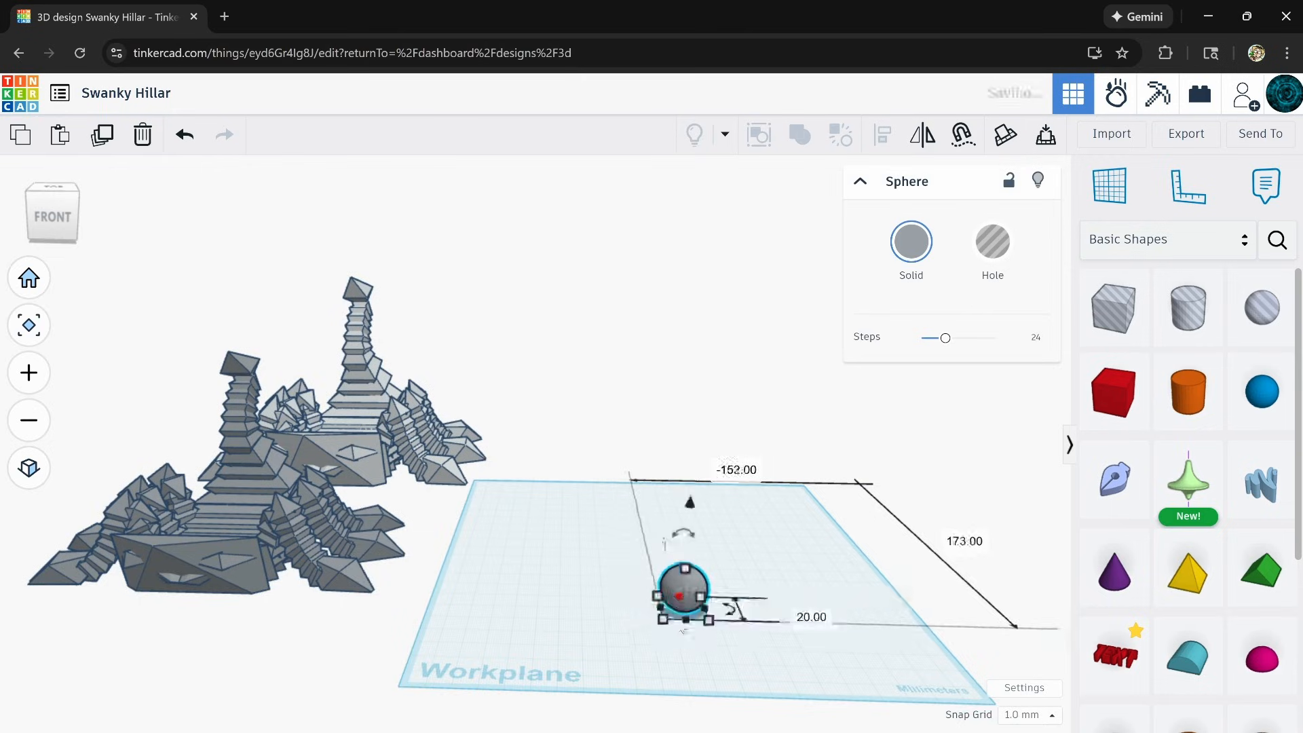
middle_drag(682, 599, 548, 685)
right_drag(568, 669, 651, 524)
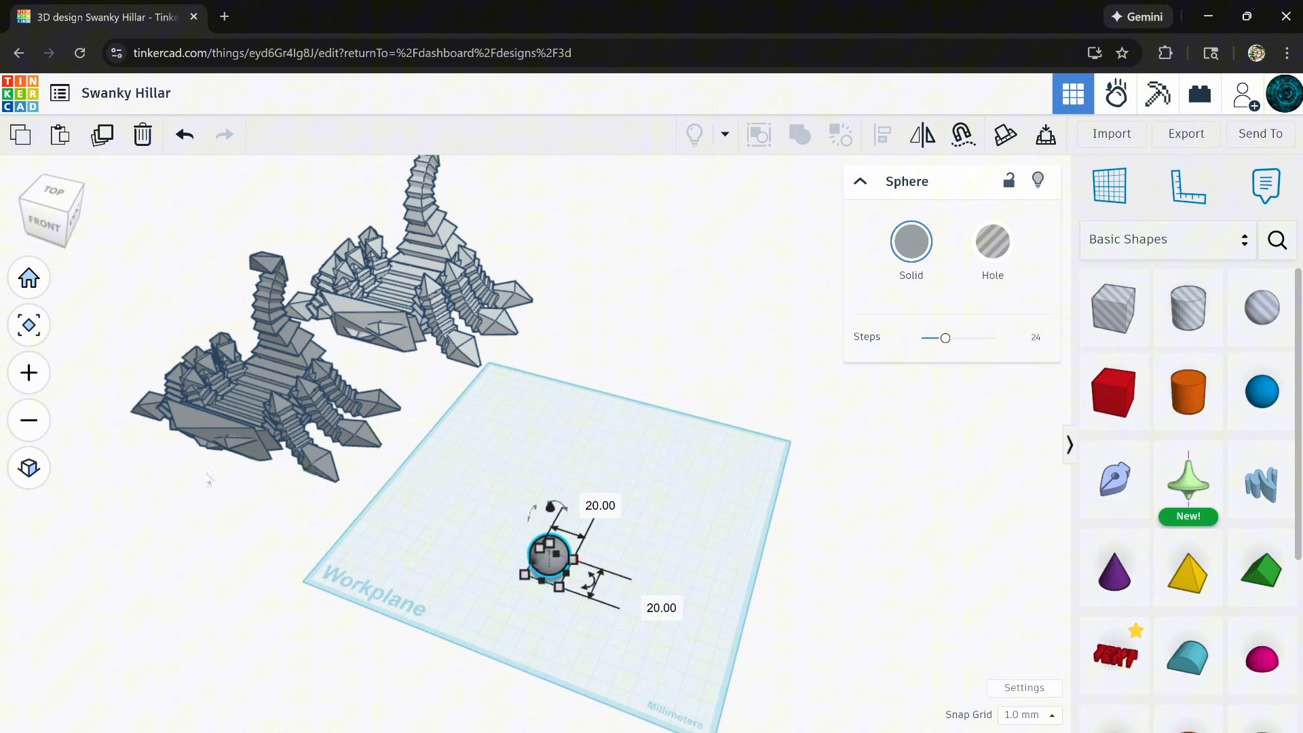
Stretch the sphere in one horizontal direction into an elongated ellipsoid, roughly twice as long as wide.
right_drag(196, 373, 225, 416)
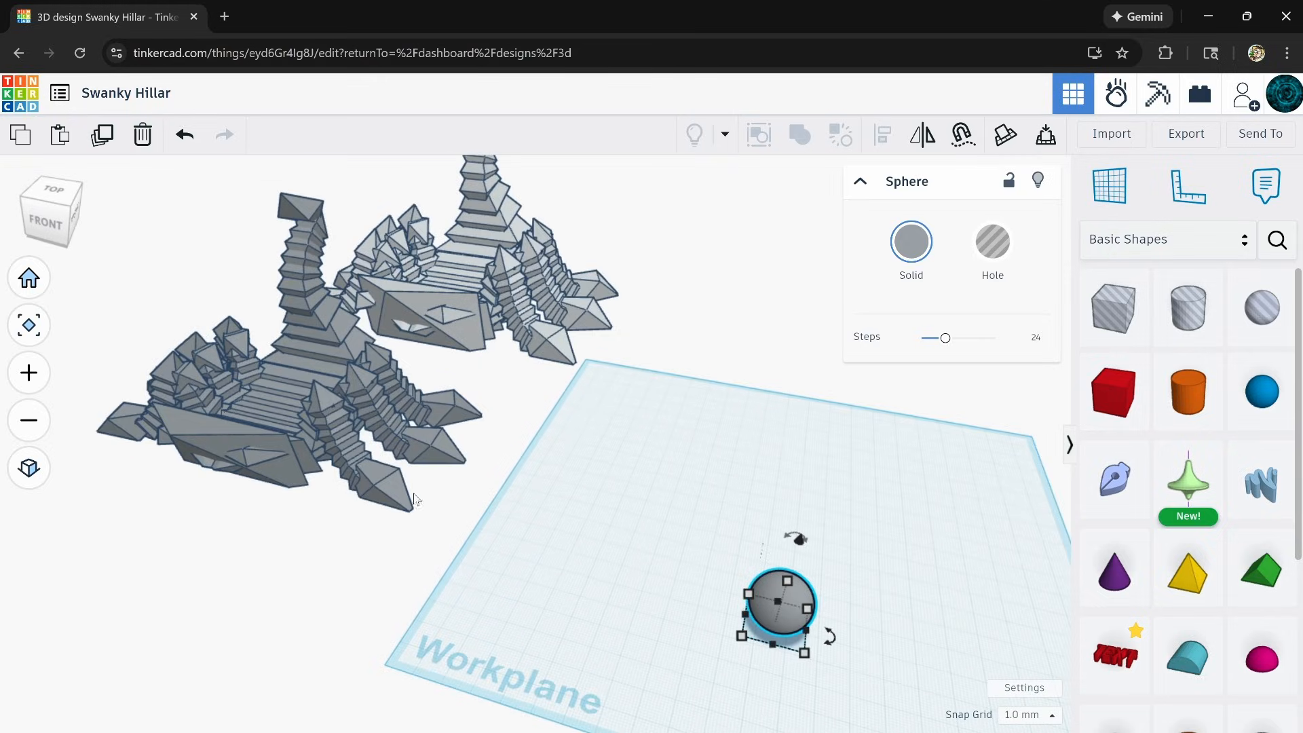
middle_drag(543, 543, 387, 497)
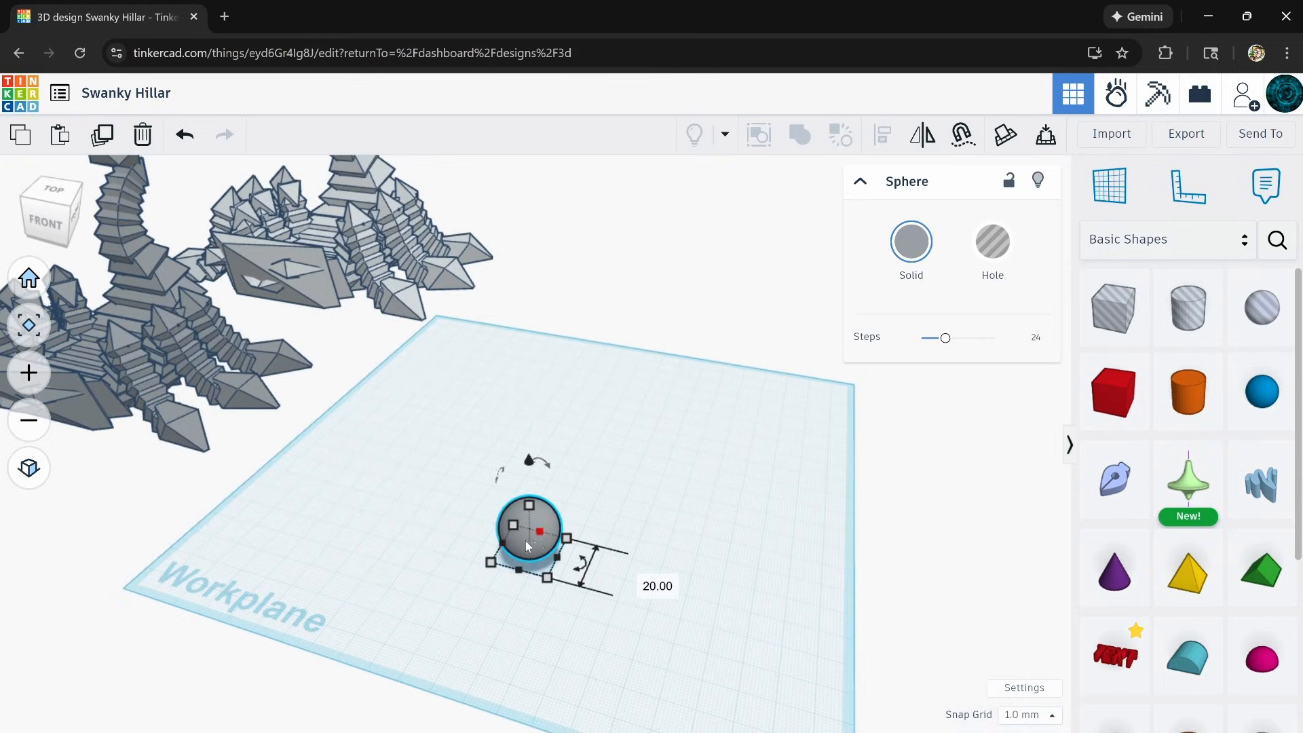
right_drag(526, 541, 356, 483)
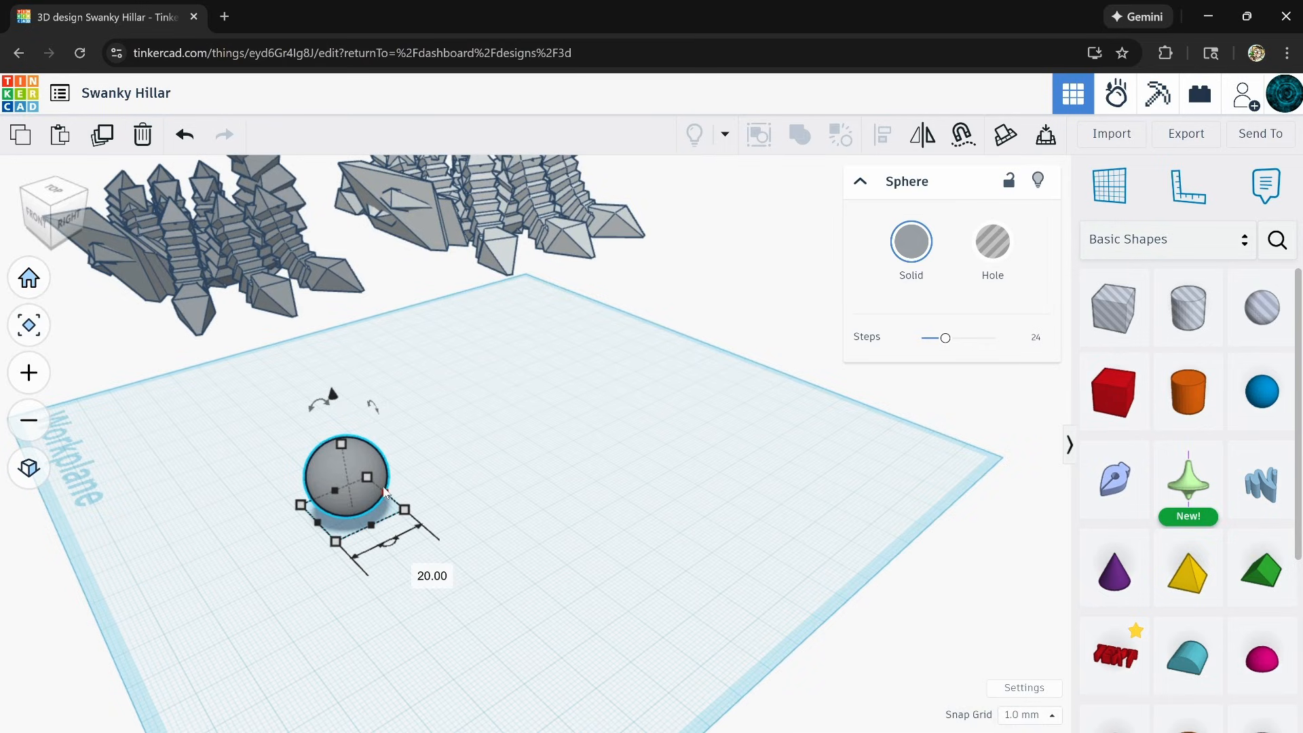
drag(387, 492, 446, 467)
middle_drag(350, 554, 382, 602)
right_drag(383, 602, 402, 608)
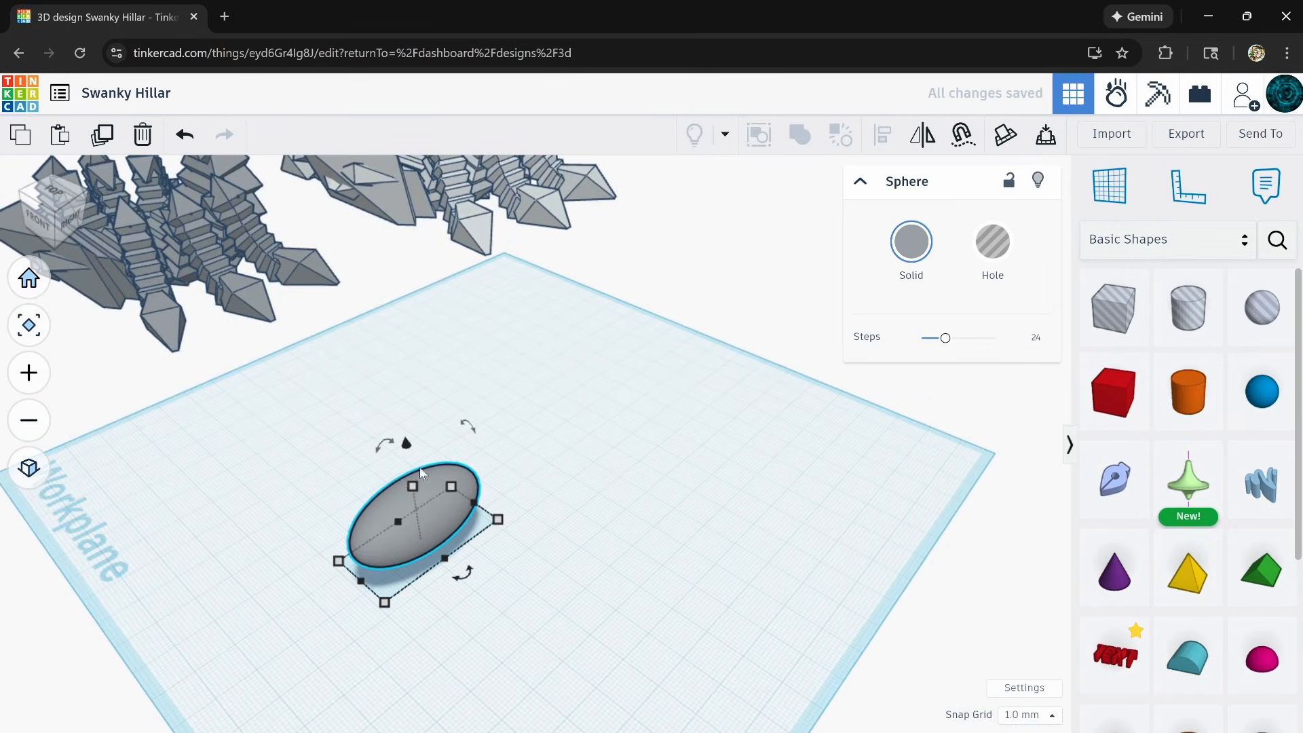
Tilt the grey ellipsoid about 29° so one end rises, and stretch it lengthwise into a longer, slimmer ellipsoid.
right_drag(433, 483, 391, 422)
drag(391, 423, 297, 373)
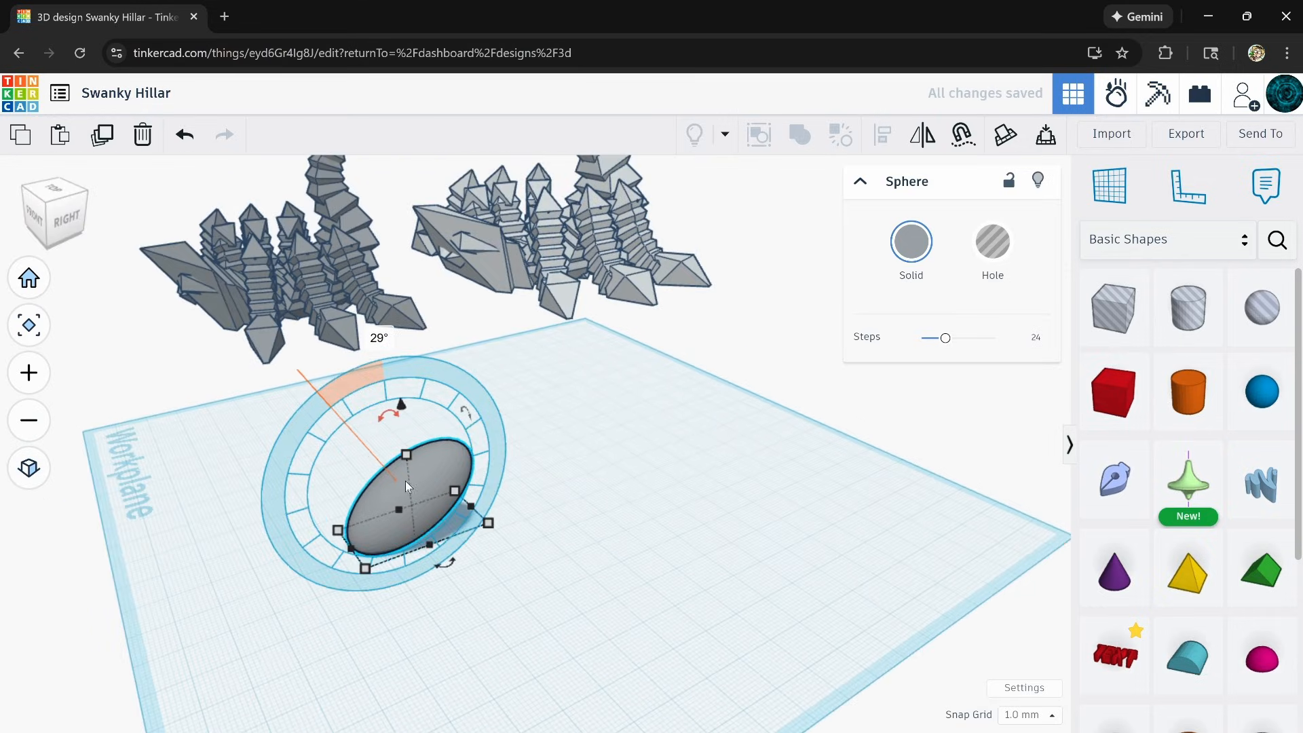
click(438, 470)
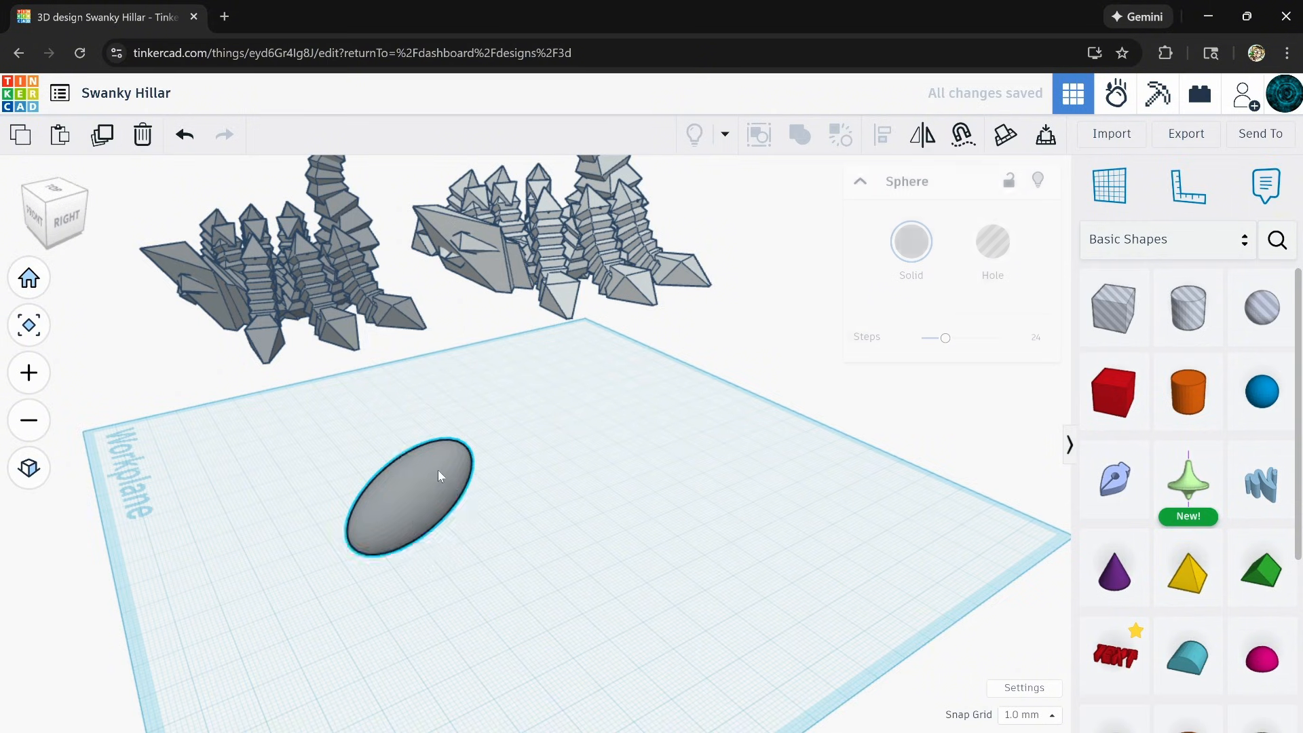
drag(471, 506, 505, 499)
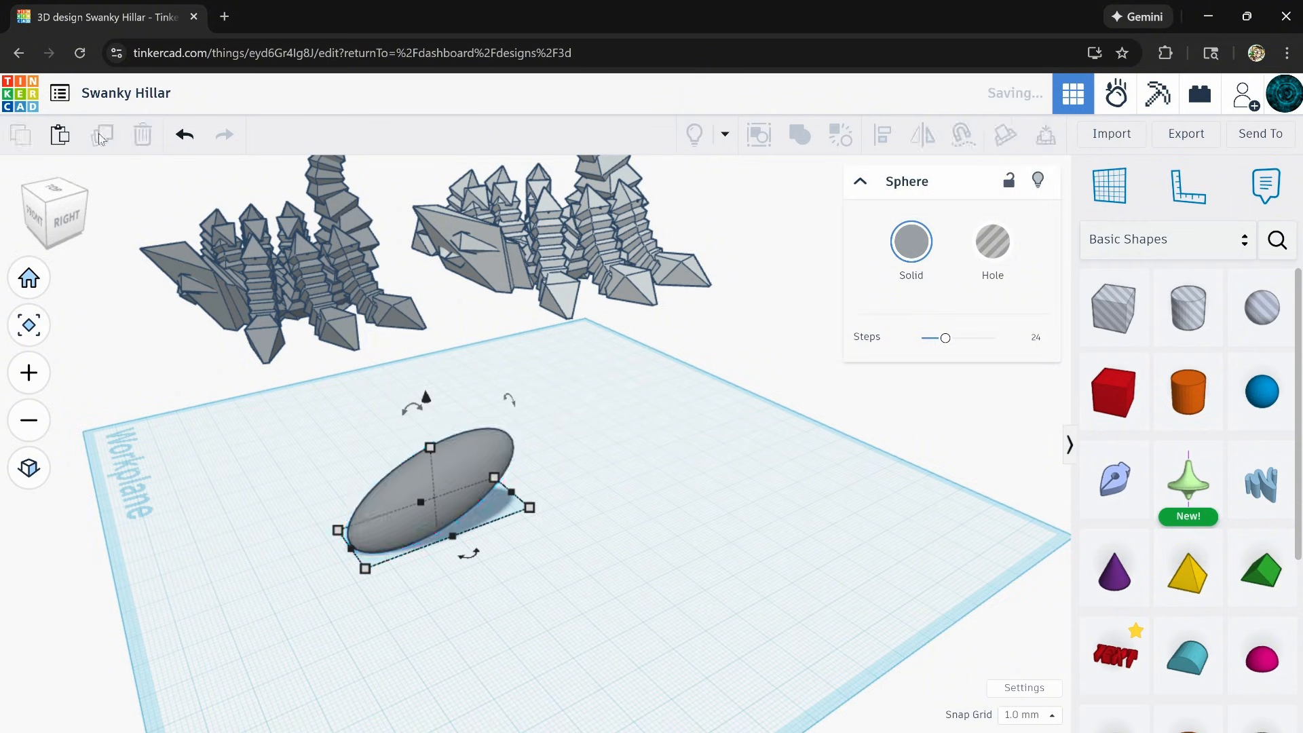
Duplicate the ellipsoid, rotate and move the copy beside the original, and add a mirrored copy on the other side to form a three-lobed fan.
drag(604, 582, 609, 581)
drag(428, 569, 436, 559)
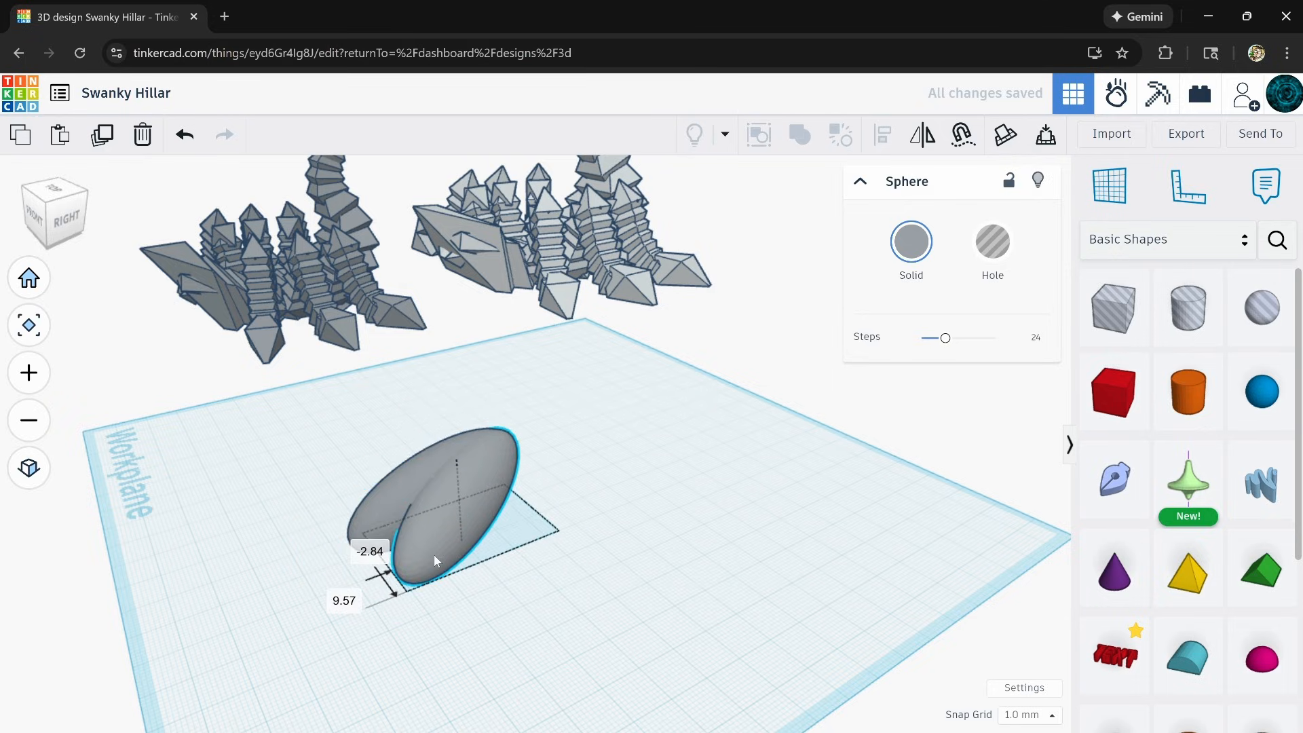
right_drag(527, 593, 593, 627)
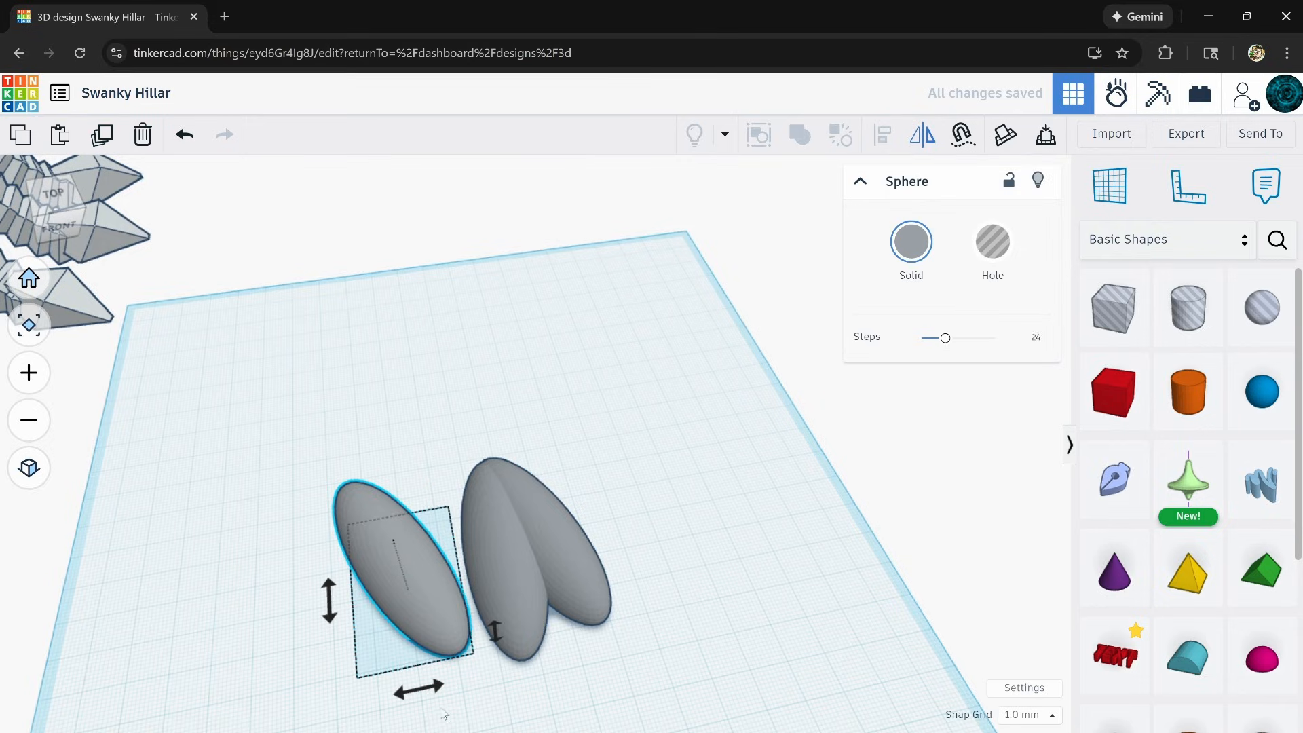
key(Right)
key(Right)
key(Right)
key(Right)
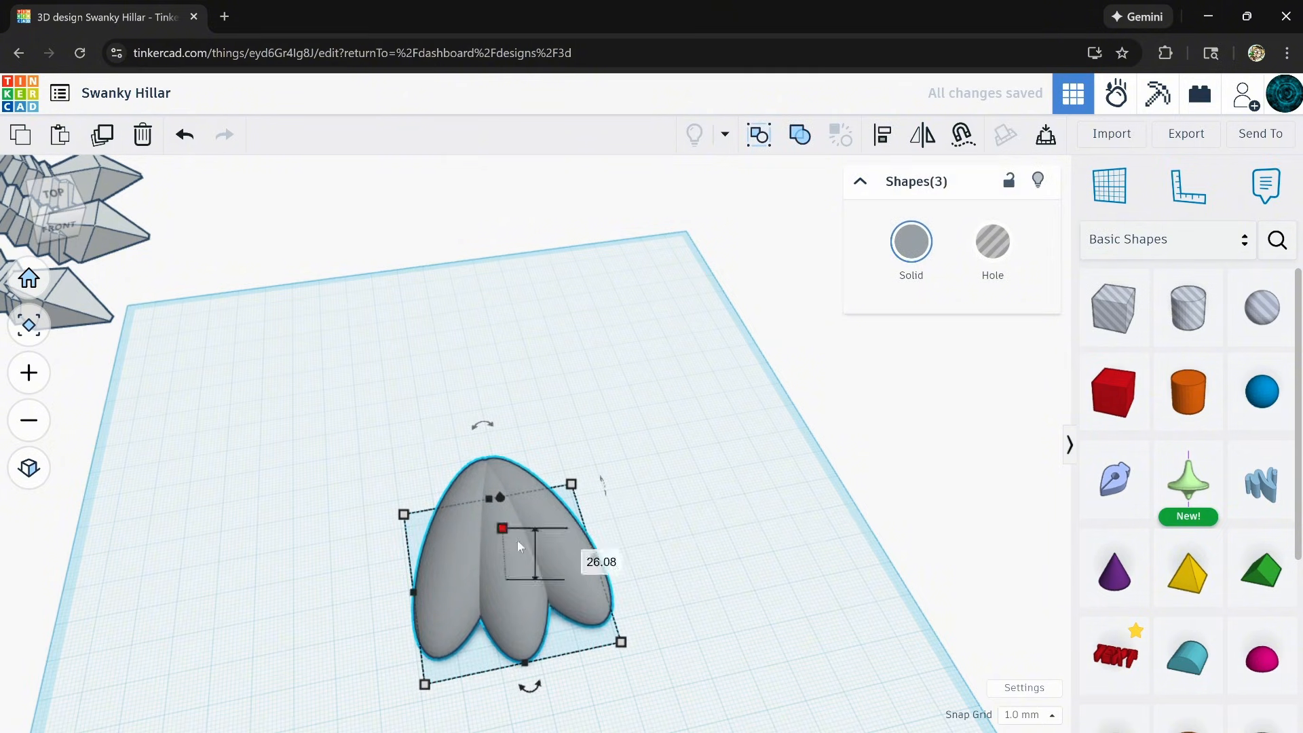
Stack progressively larger, raised duplicates of the three-ellipsoid fan, setting an upper layer's height to 29.92 mm.
right_drag(548, 564, 482, 462)
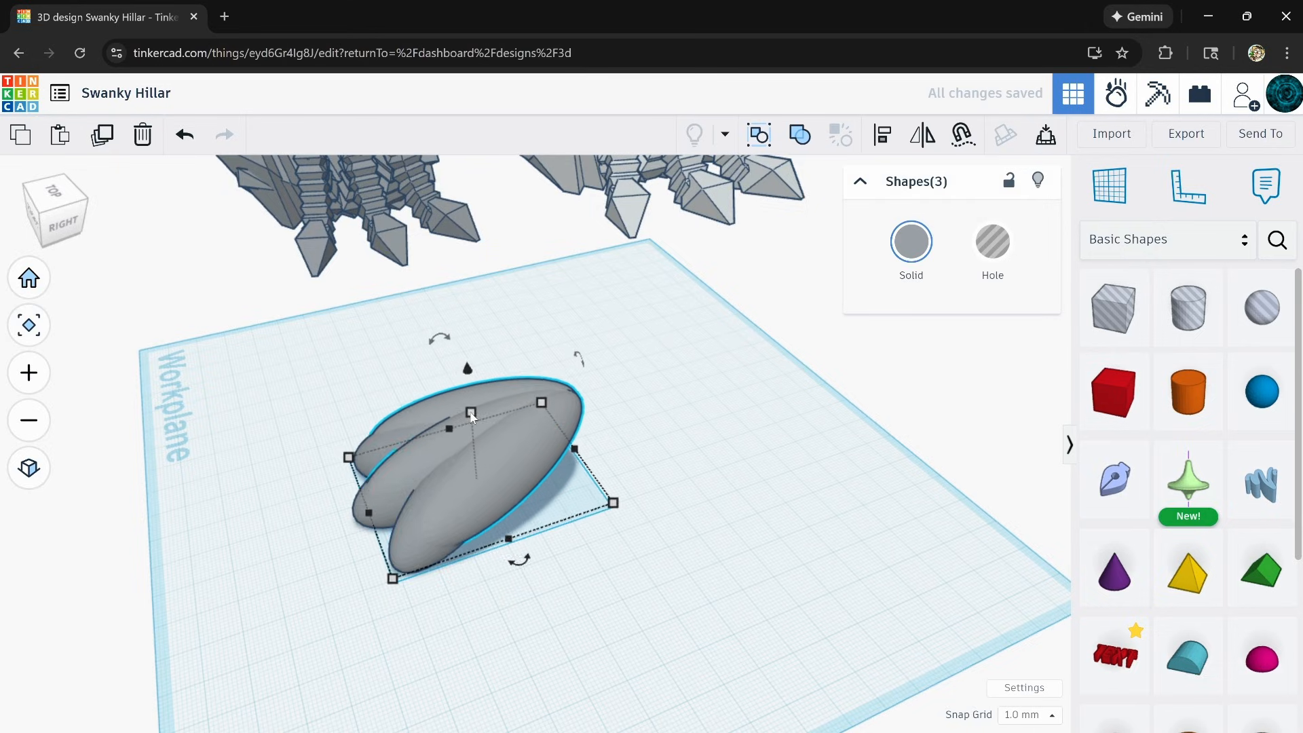
mouse_move(474, 445)
right_down()
mouse_move(500, 397)
mouse_move(361, 369)
mouse_move(474, 418)
right_up()
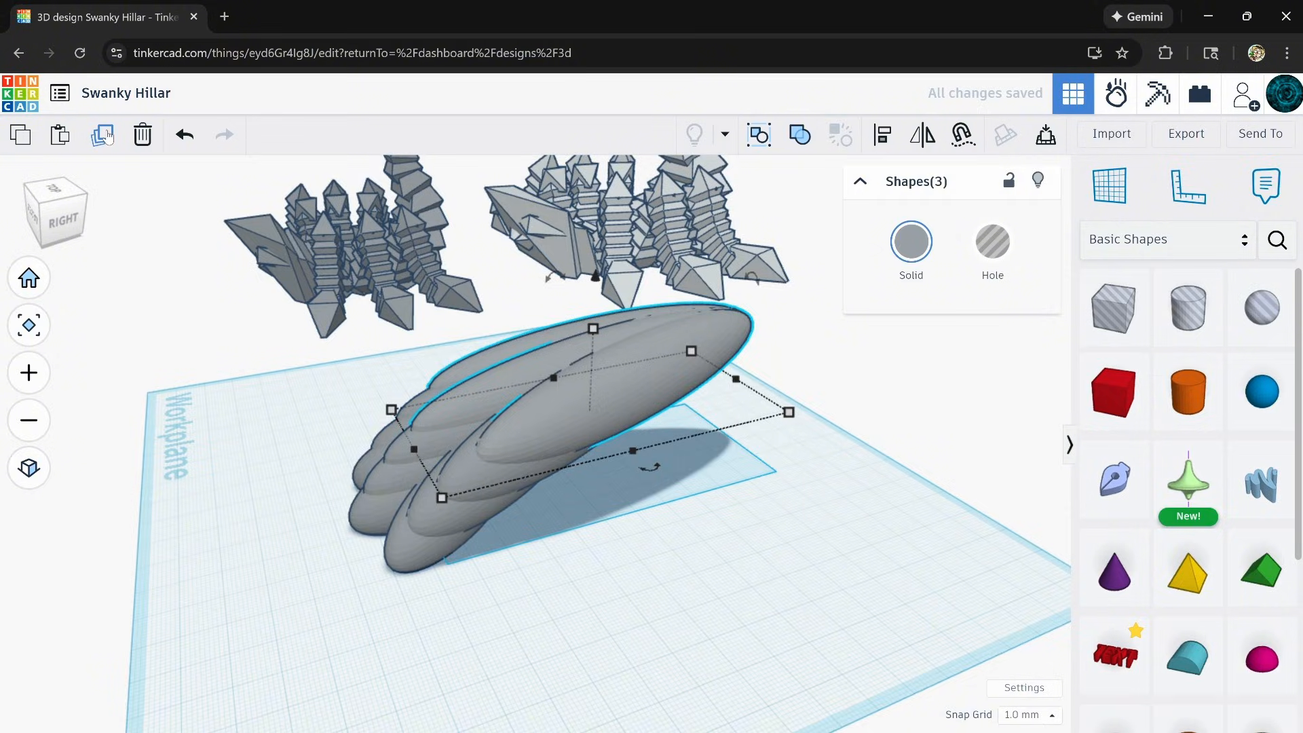
right_drag(213, 289, 166, 376)
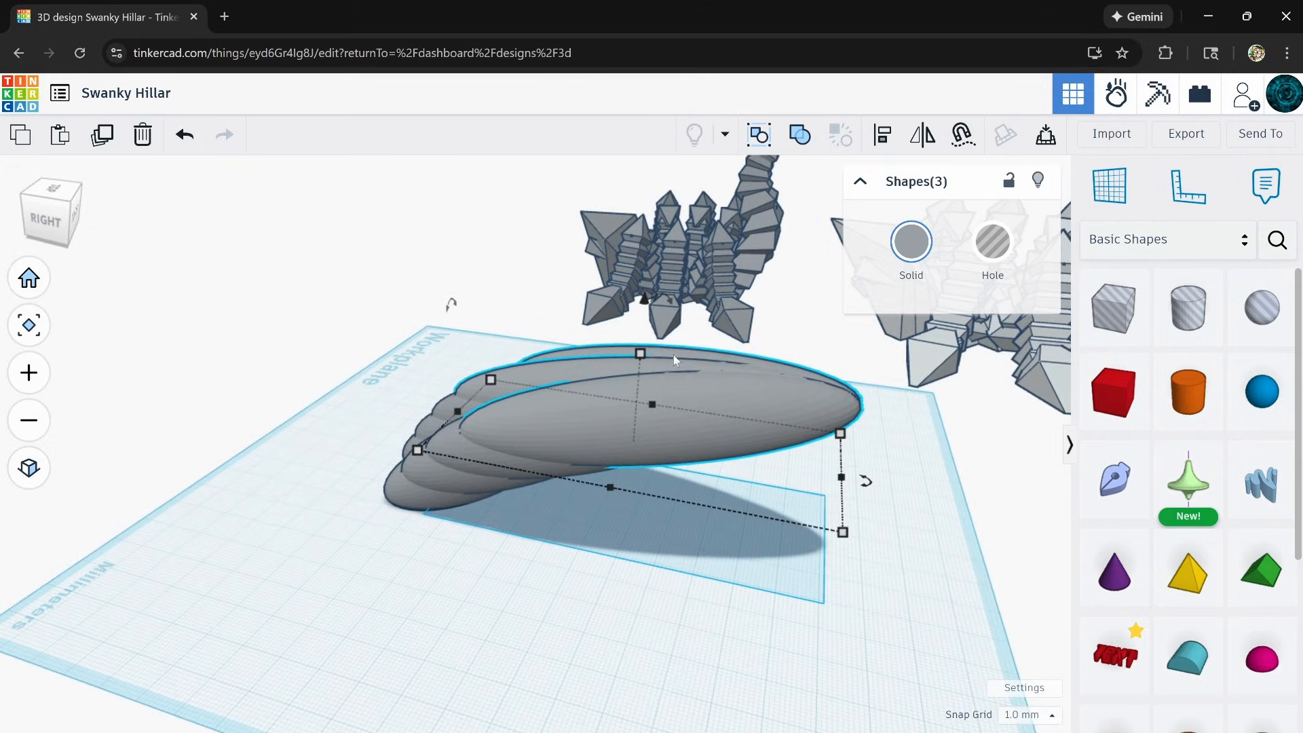
drag(642, 344, 642, 339)
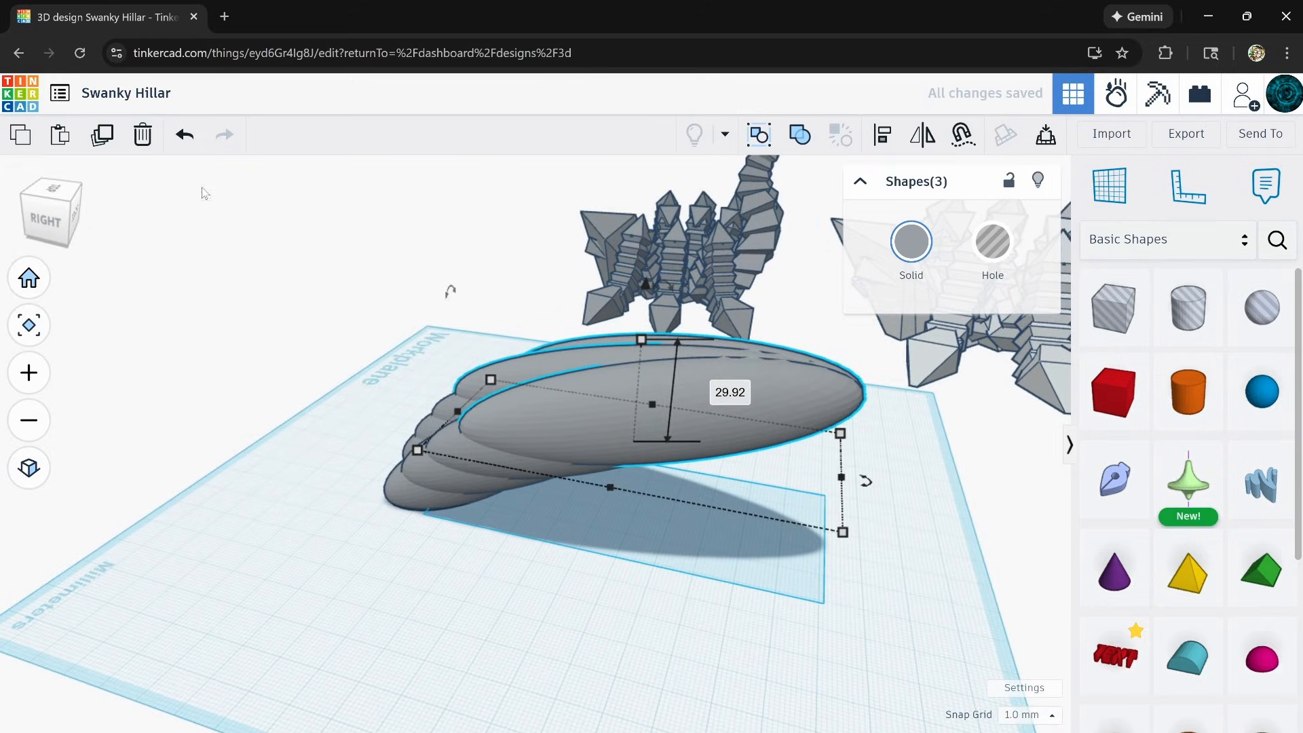
click(111, 140)
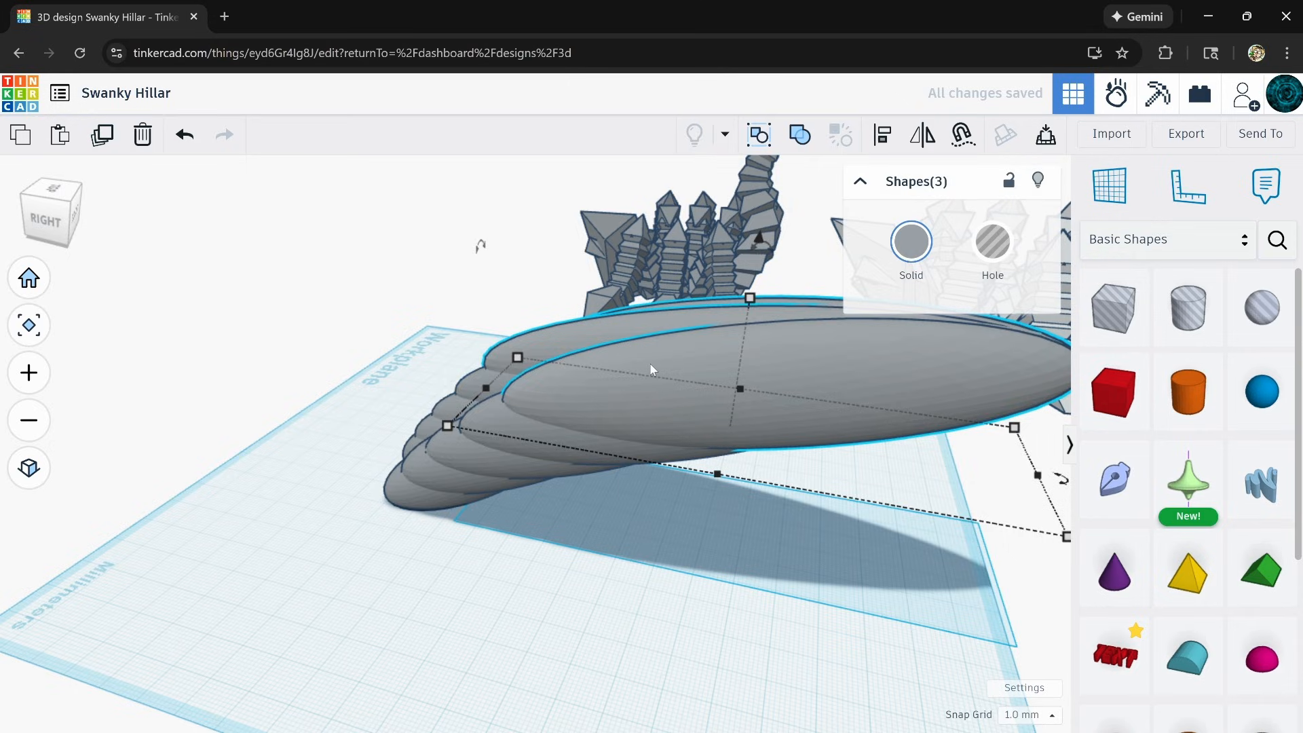
key(Left)
key(Left)
Select all 15 ellipsoids of the stacked fan together and scale them down proportionally to a height of 33.04 mm.
right_drag(591, 522, 190, 547)
right_drag(456, 531, 402, 521)
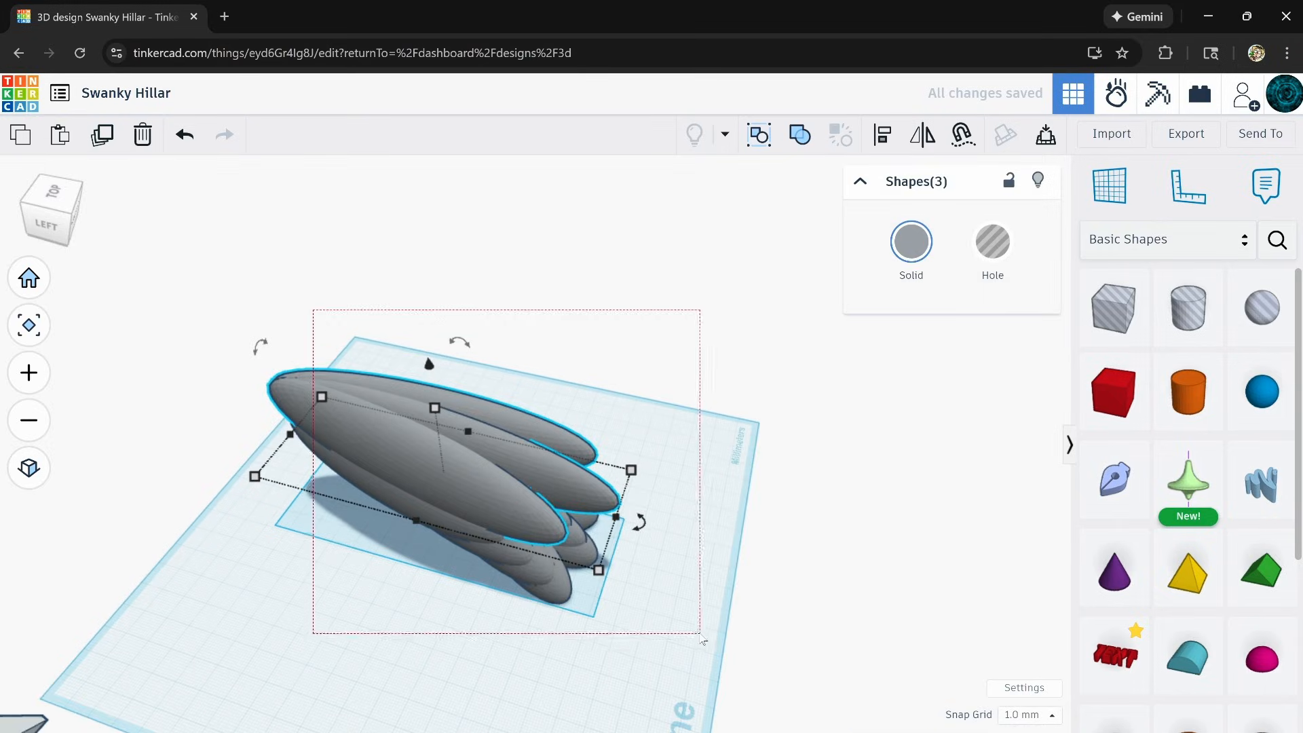
shift+drag(436, 411, 455, 474)
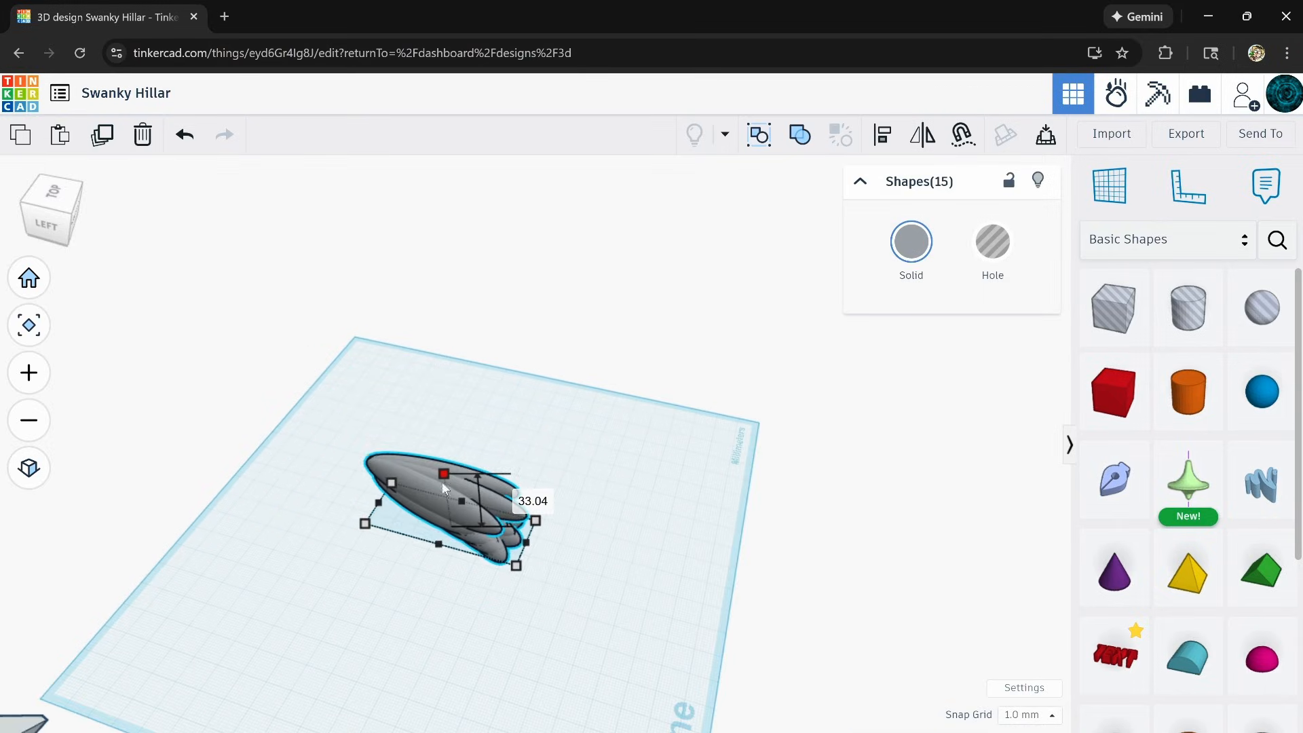
Rotate the ellipsoid cluster horizontally by about -94° and move it to the workplane's front-left corner, by the Workplane label.
right_drag(503, 574, 611, 535)
click(446, 645)
right_drag(446, 645, 535, 484)
drag(607, 489, 470, 451)
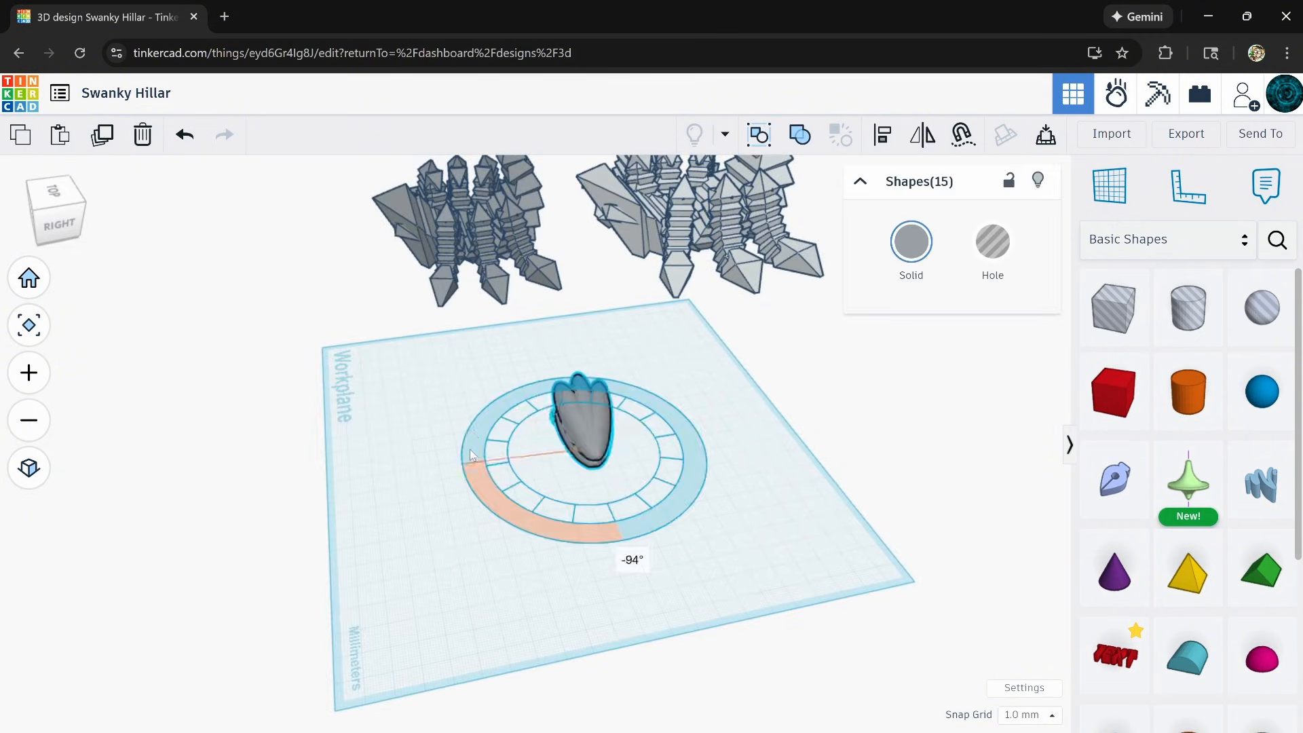
drag(568, 399, 311, 346)
scroll(357, 344, up, 5)
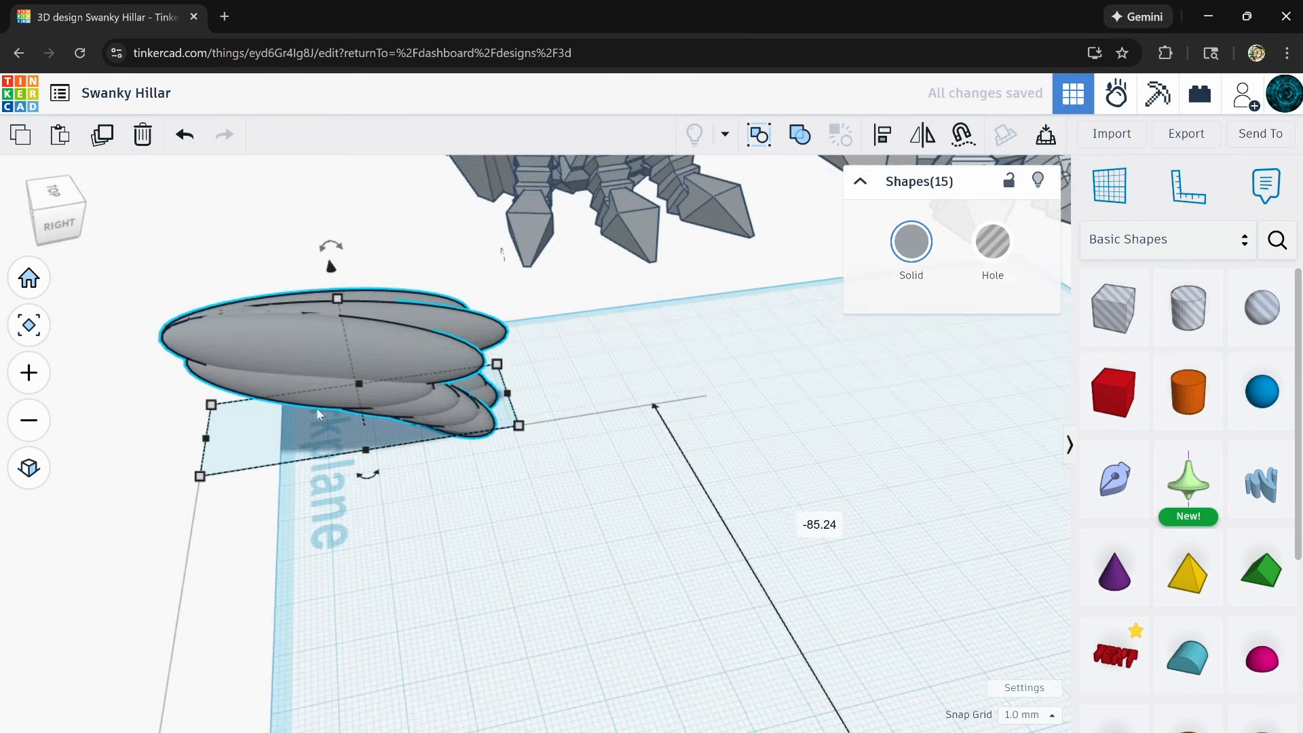
right_drag(317, 408, 543, 512)
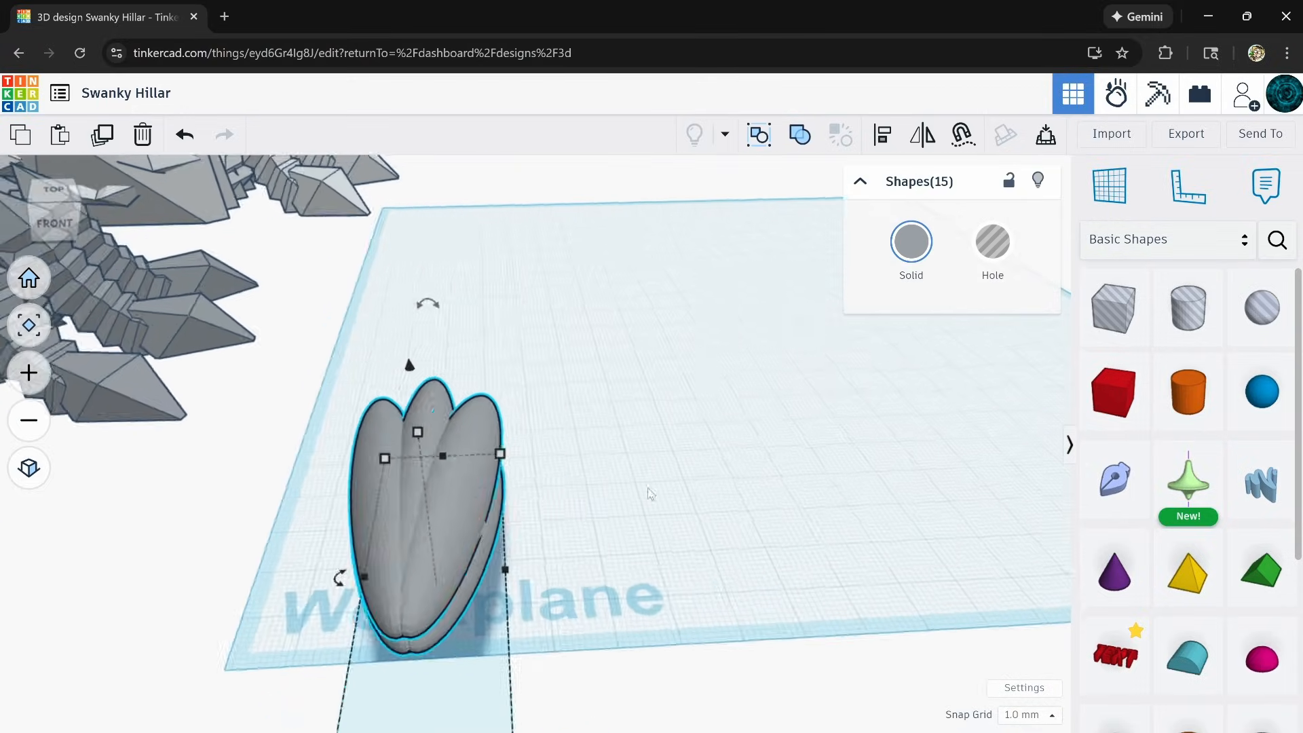
Place a new sphere near the middle of the workplane and recolour it grey.
middle_drag(649, 495, 537, 560)
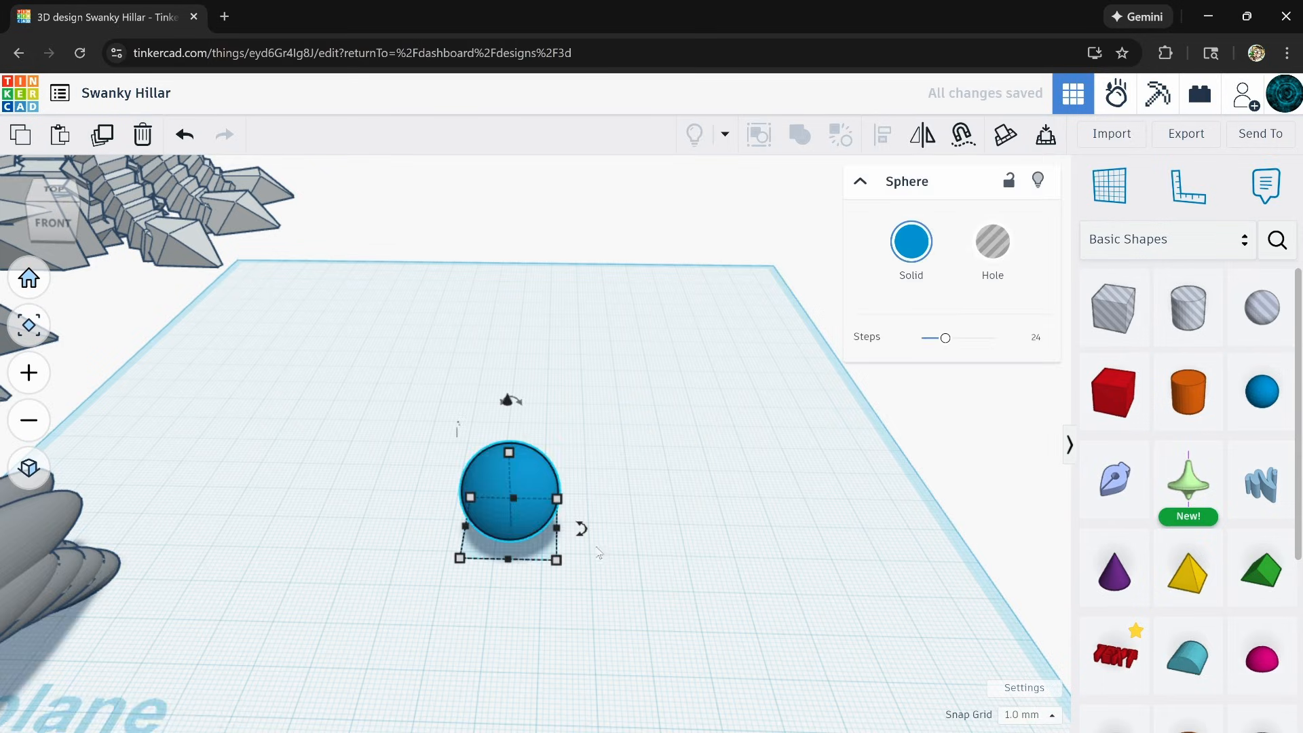
middle_drag(600, 553, 526, 597)
scroll(553, 570, down, 5)
right_drag(596, 562, 367, 465)
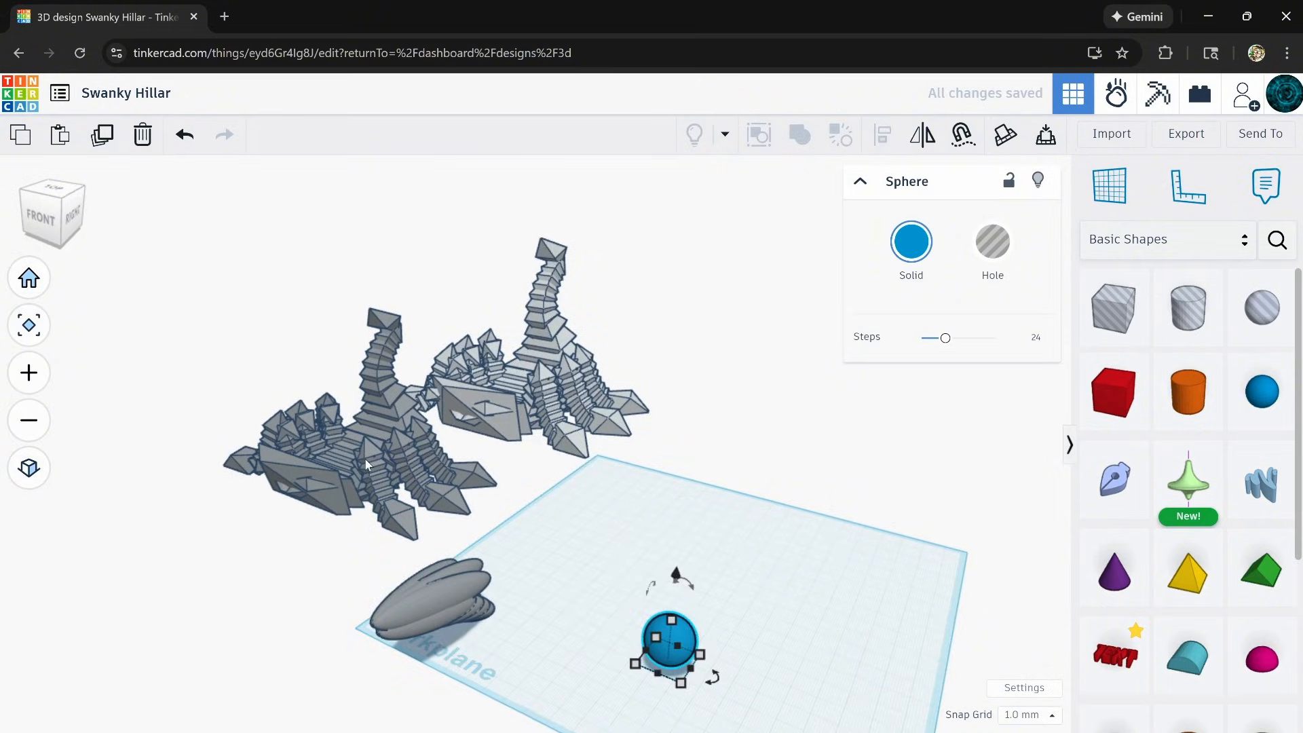
scroll(367, 465, up, 3)
scroll(370, 471, down, 4)
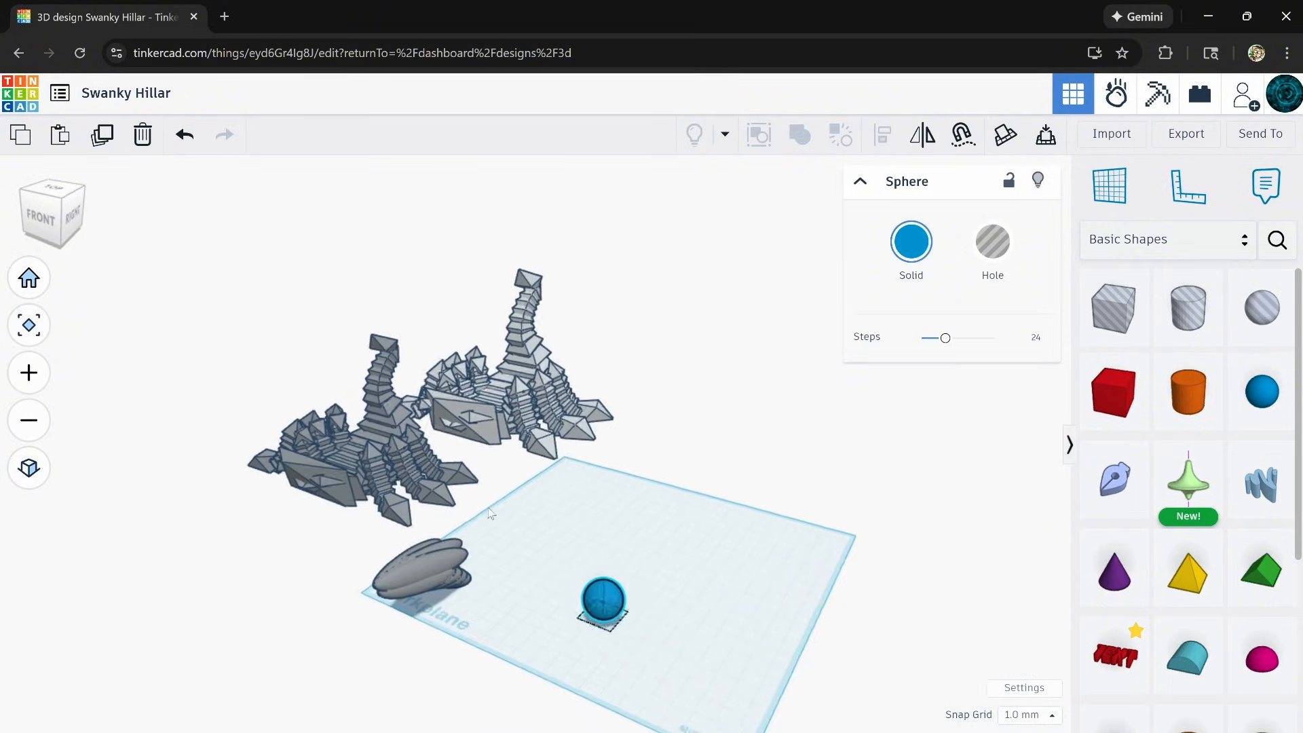
middle_drag(491, 514, 431, 443)
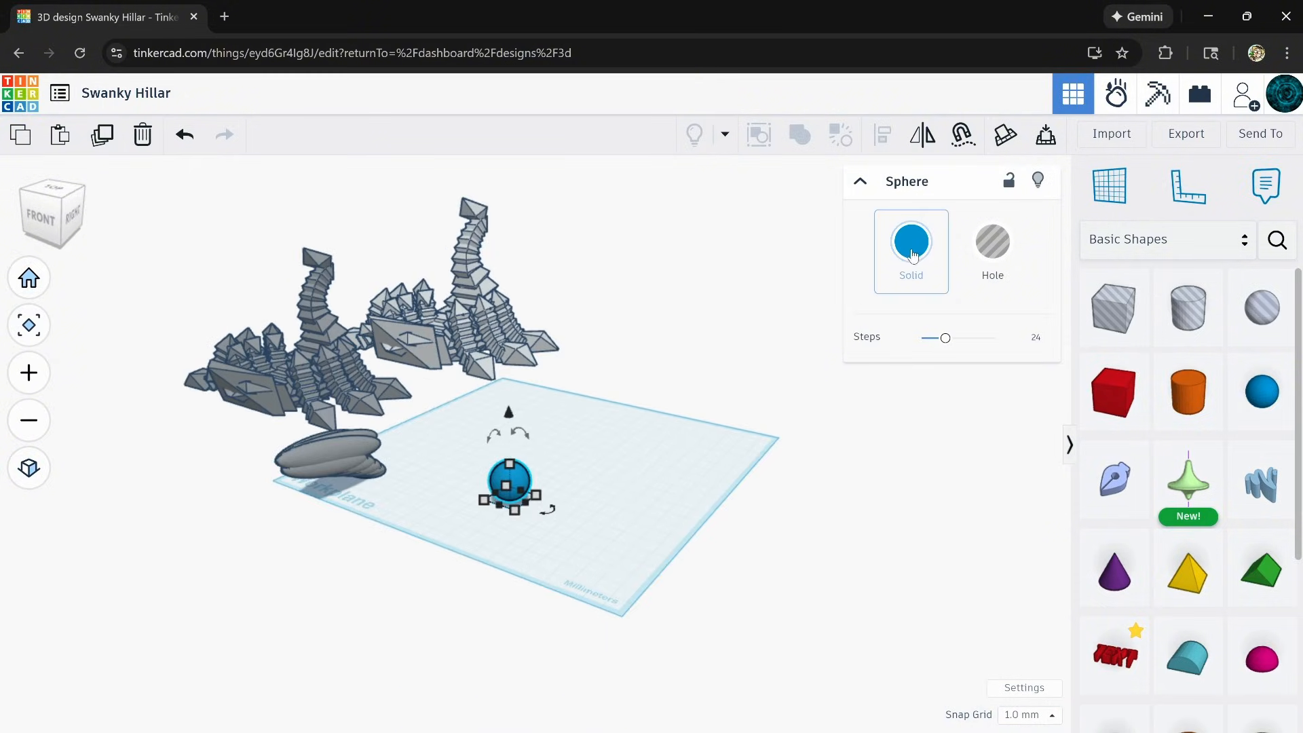
click(1099, 386)
Duplicate the enlarged sphere to extend the body, and union the spiky creature's parts with the box hole beneath it.
scroll(490, 505, up, 3)
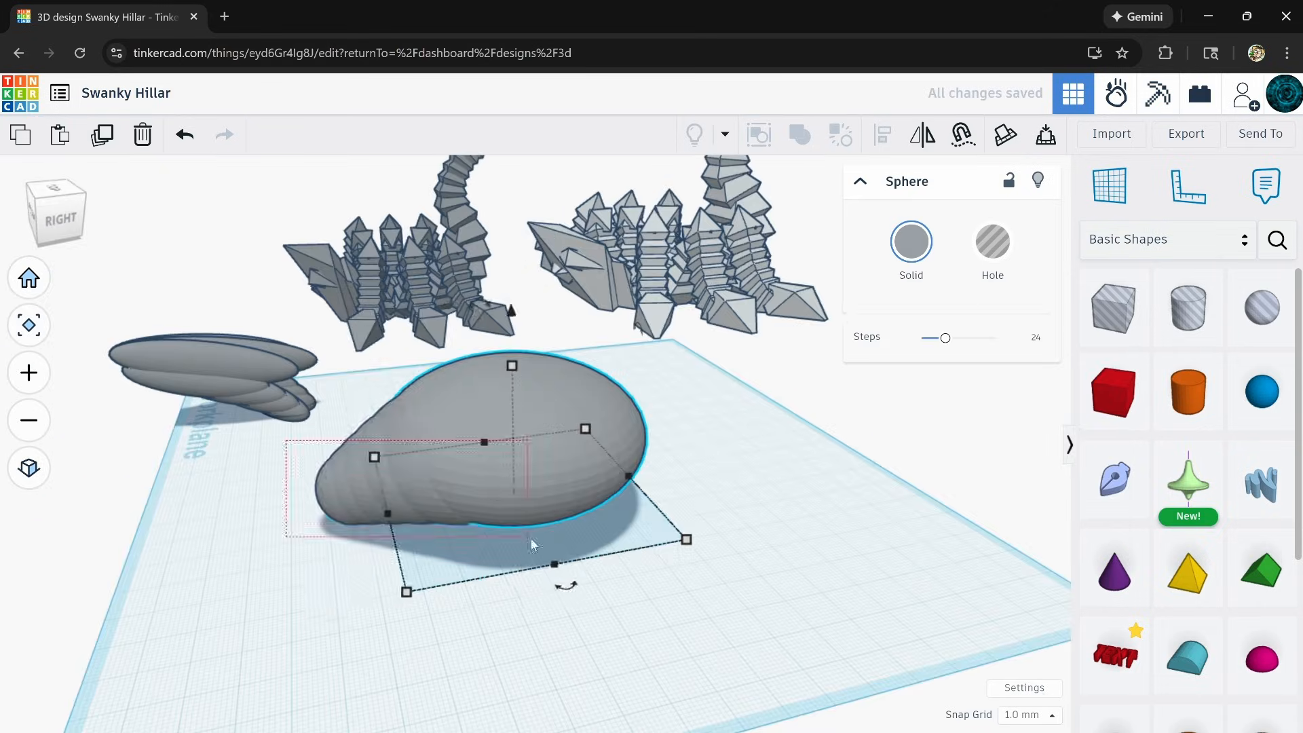
click(101, 135)
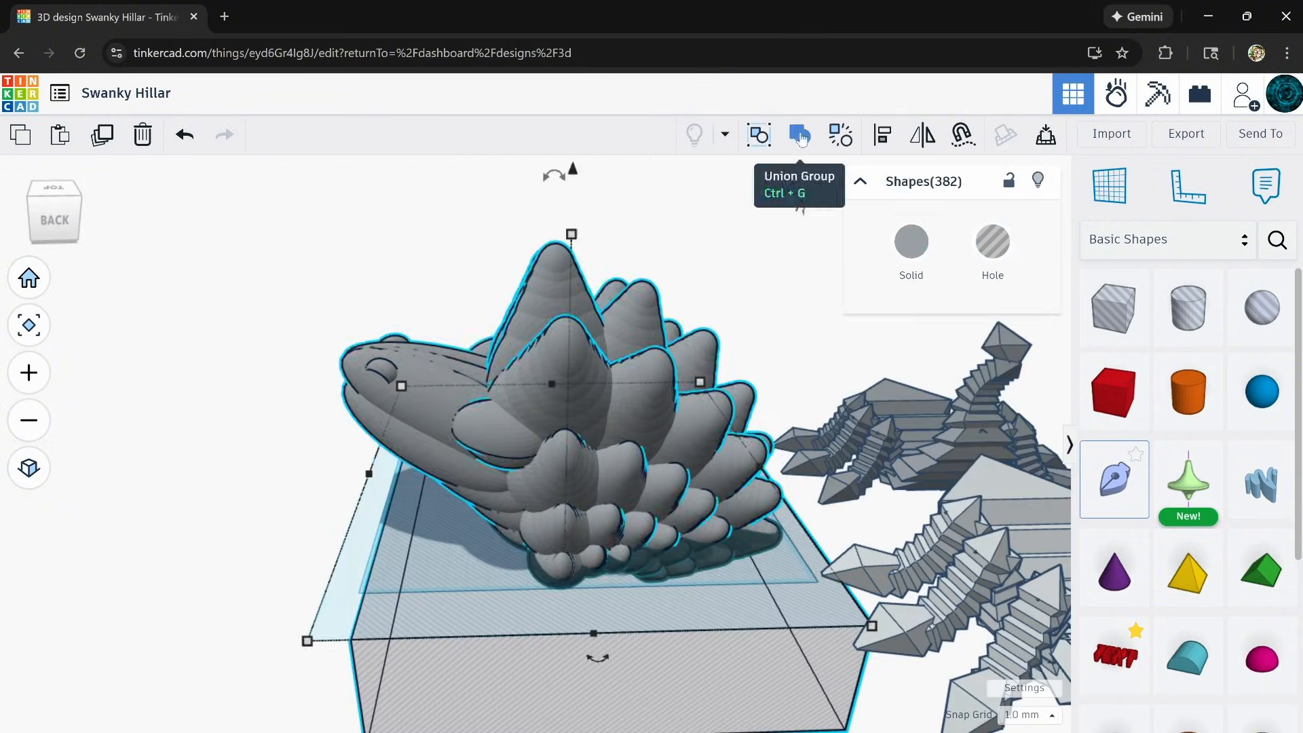
click(801, 138)
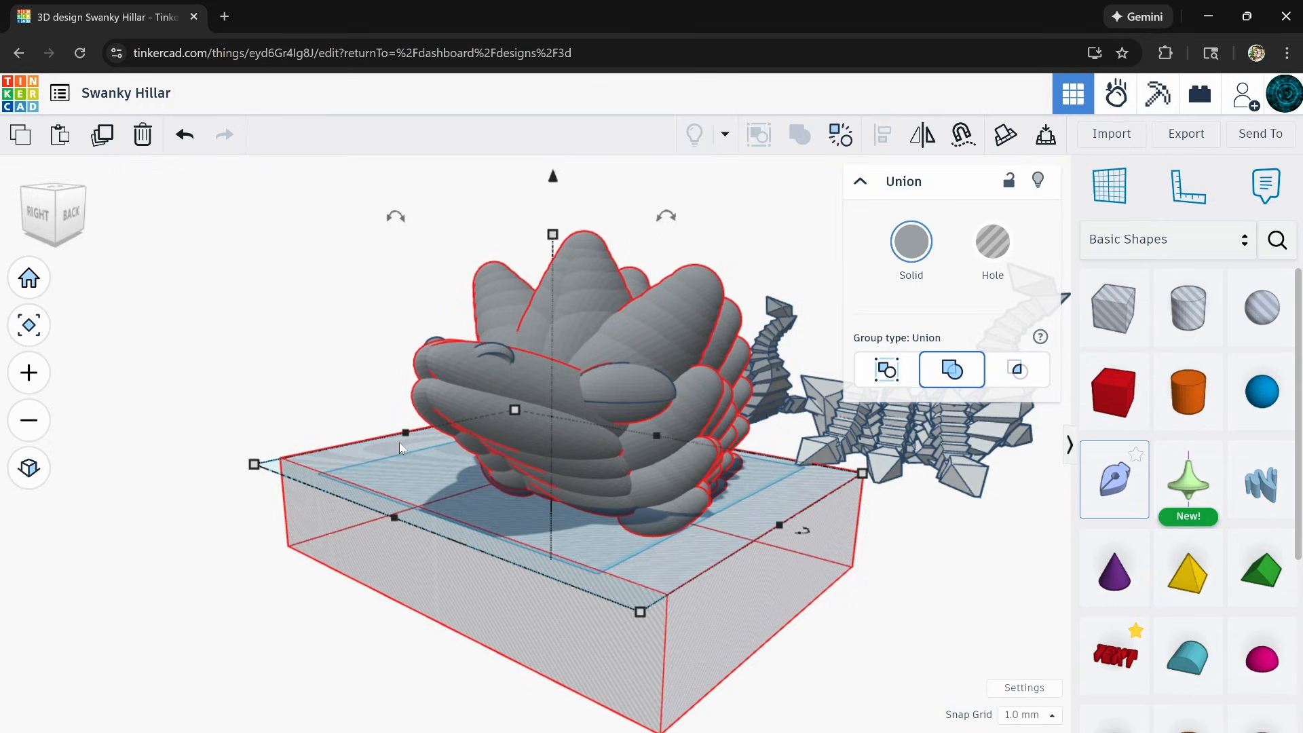
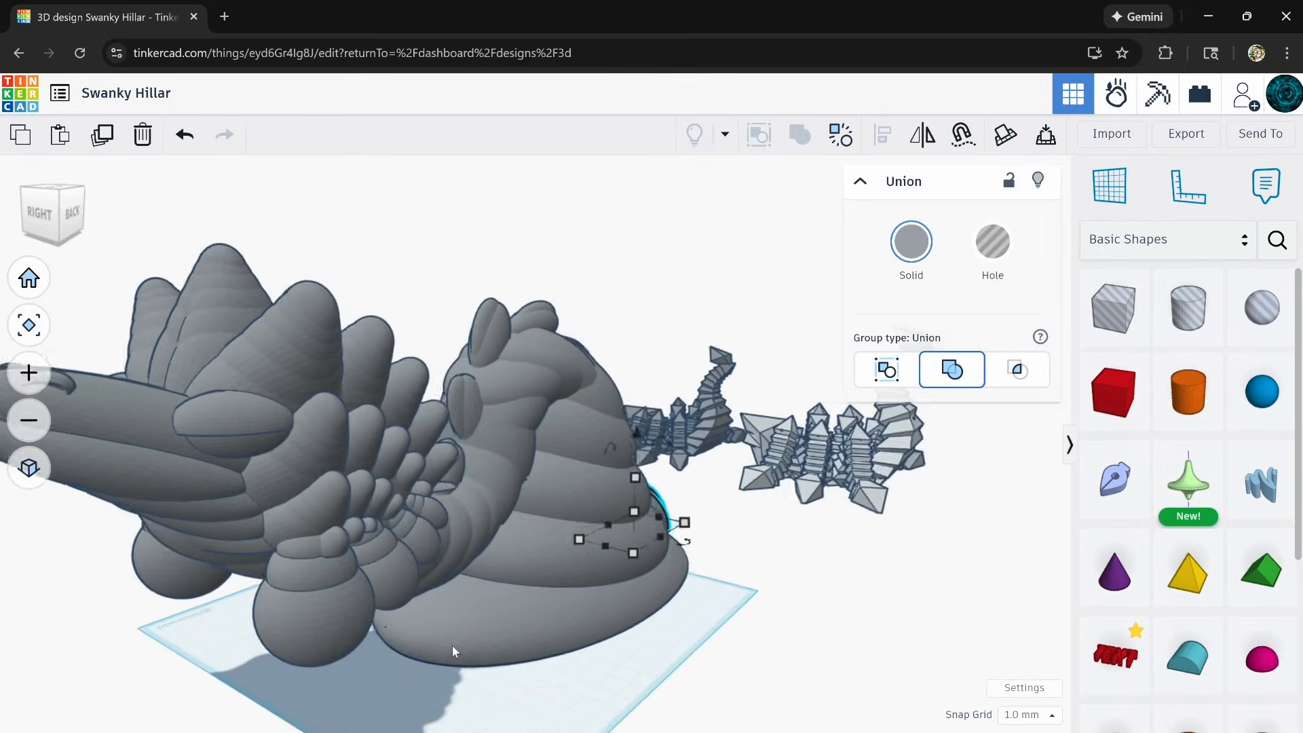
Try to rotate the tail-tip union at the base of the coiled body by about 11°.
right_drag(453, 646, 733, 626)
right_drag(361, 644, 560, 653)
scroll(489, 606, up, 5)
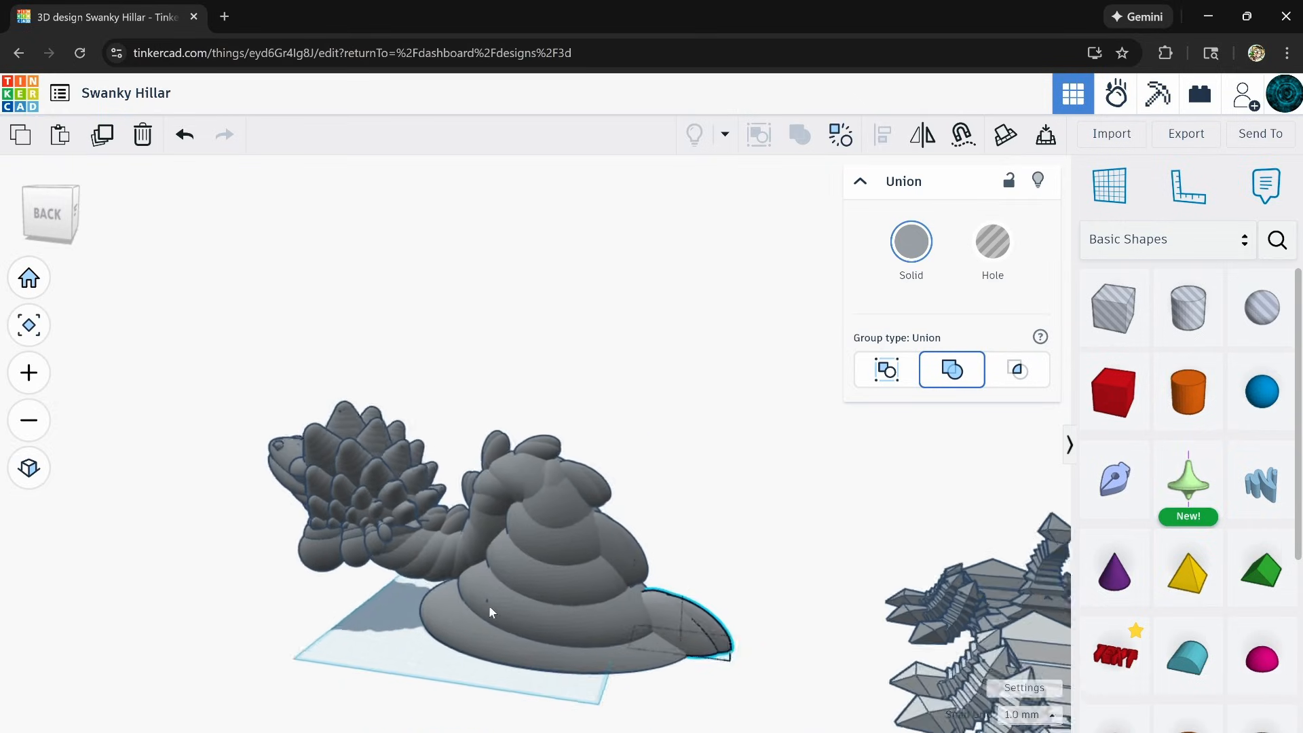
drag(638, 507, 664, 446)
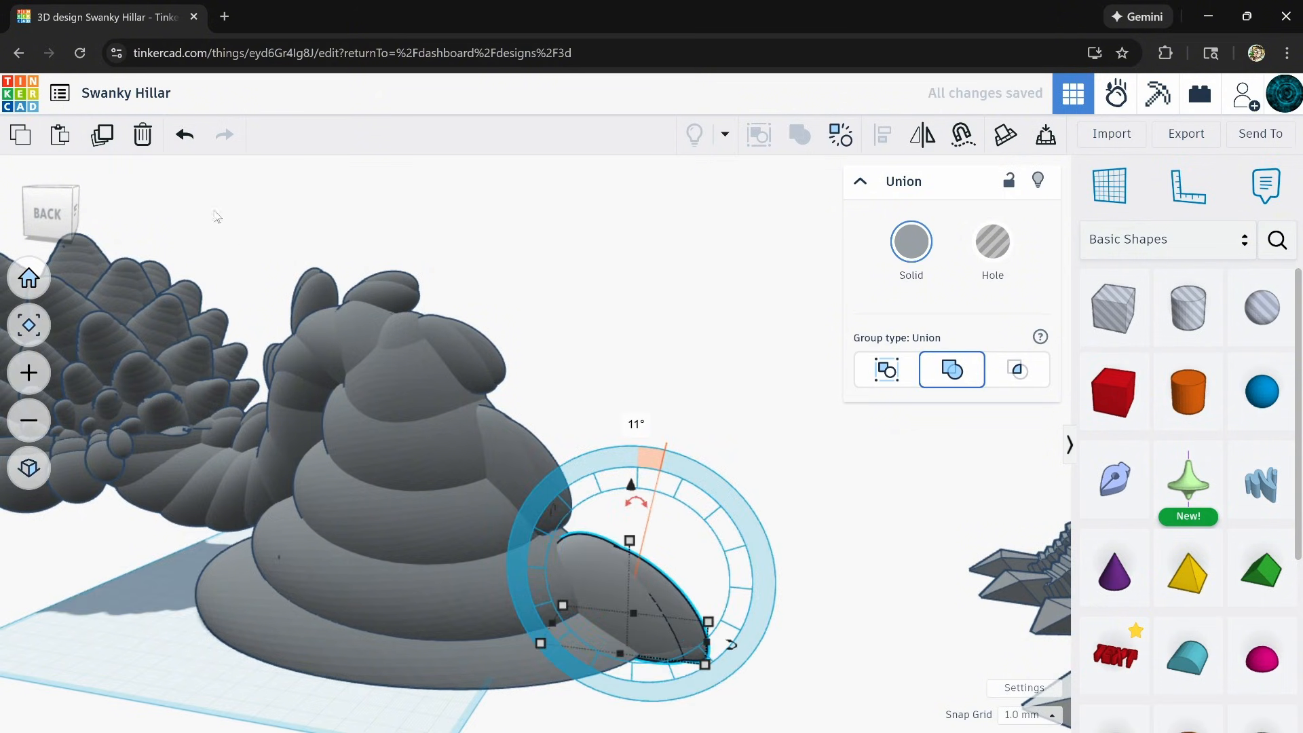
scroll(259, 641, down, 4)
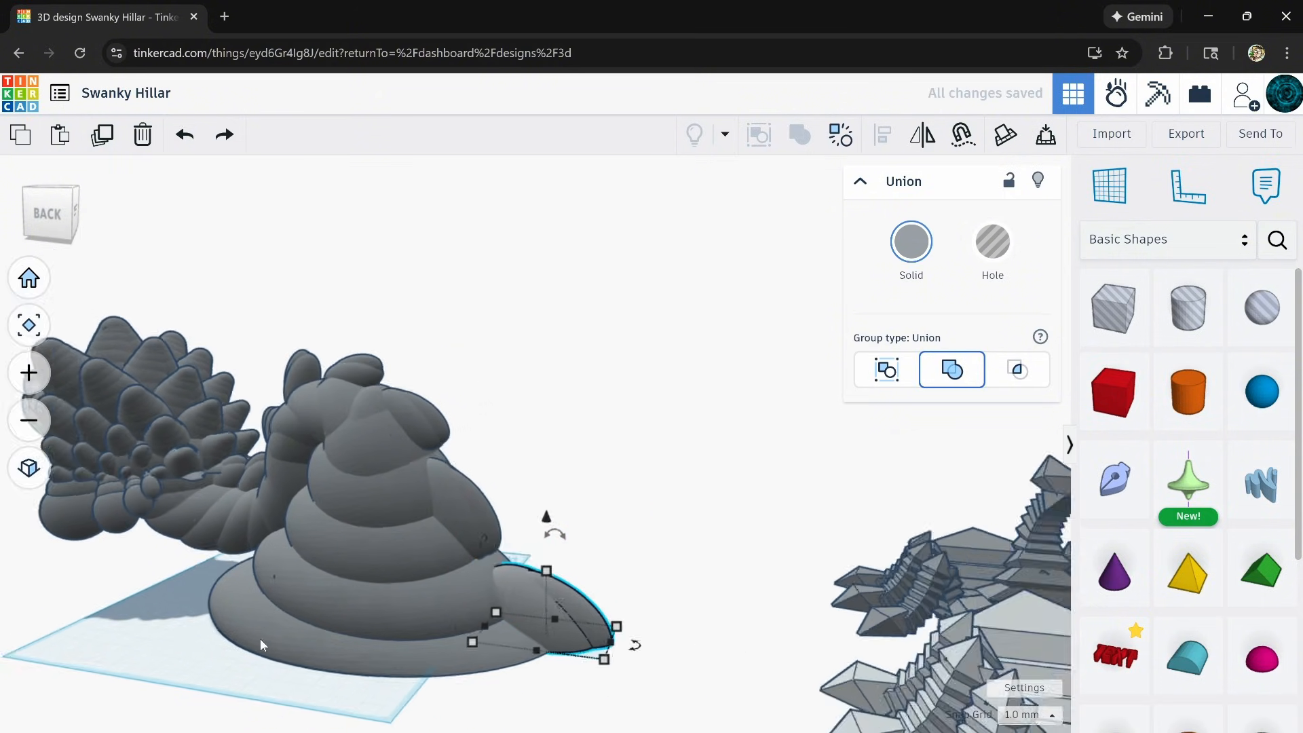
Deselect the tail tip and examine the spiky-headed coiled creature from the side and back.
middle_drag(259, 640, 476, 656)
click(329, 624)
right_drag(329, 625, 415, 632)
scroll(349, 572, up, 3)
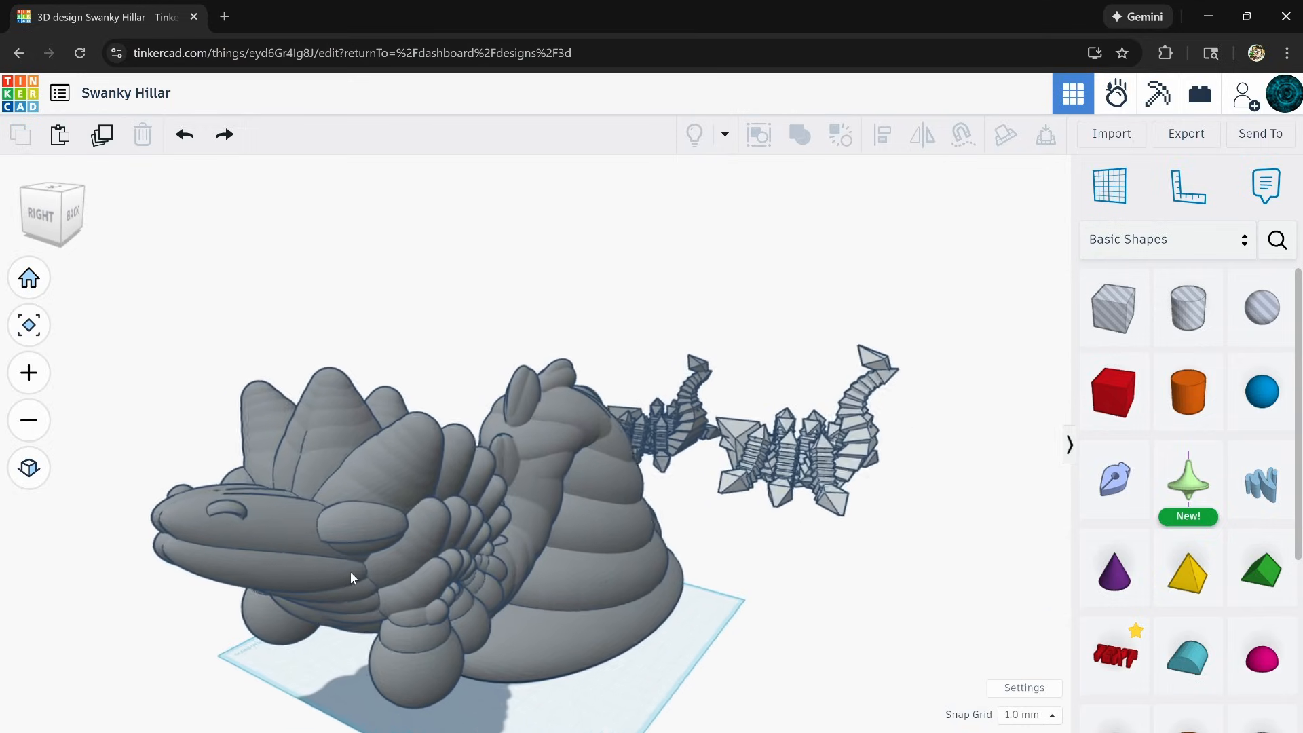
right_drag(352, 572, 503, 641)
right_drag(669, 584, 497, 592)
scroll(416, 537, up, 4)
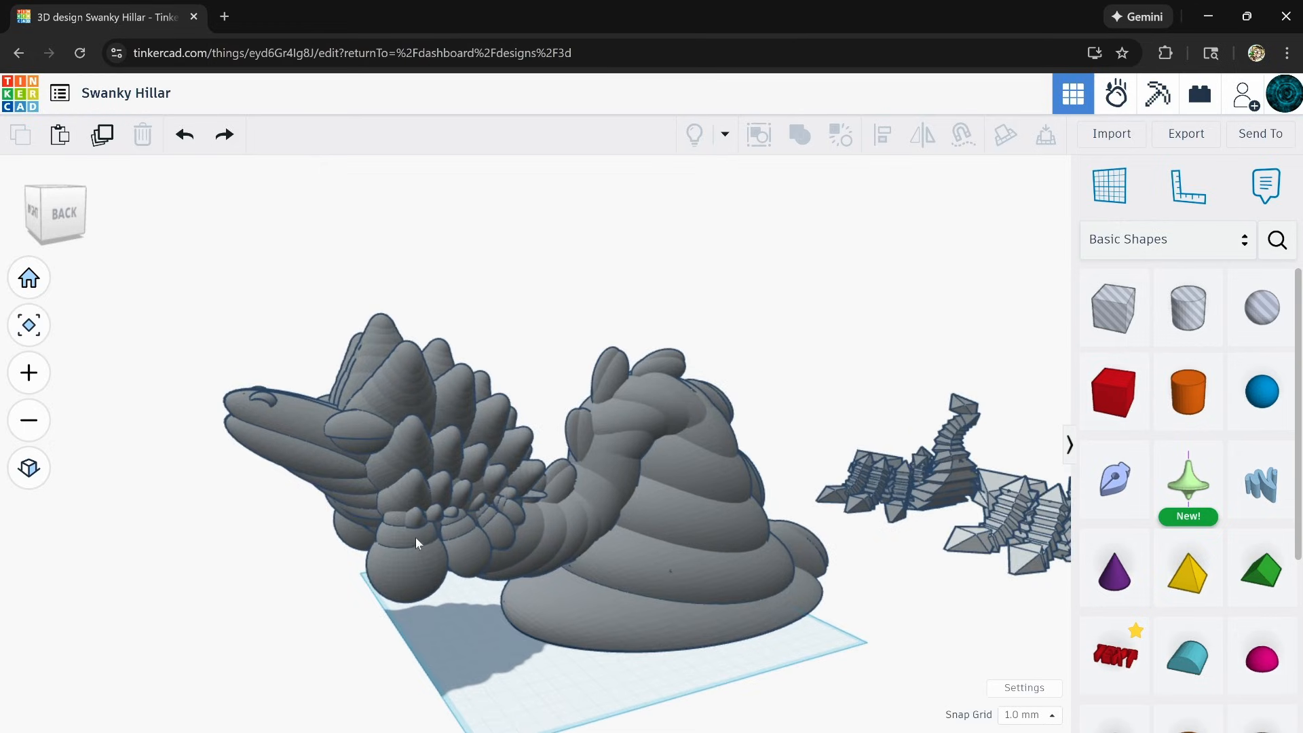
Select all parts of the coiled creature and scale them down proportionally to a height of 115 mm.
right_drag(416, 537, 503, 577)
right_drag(477, 594, 503, 485)
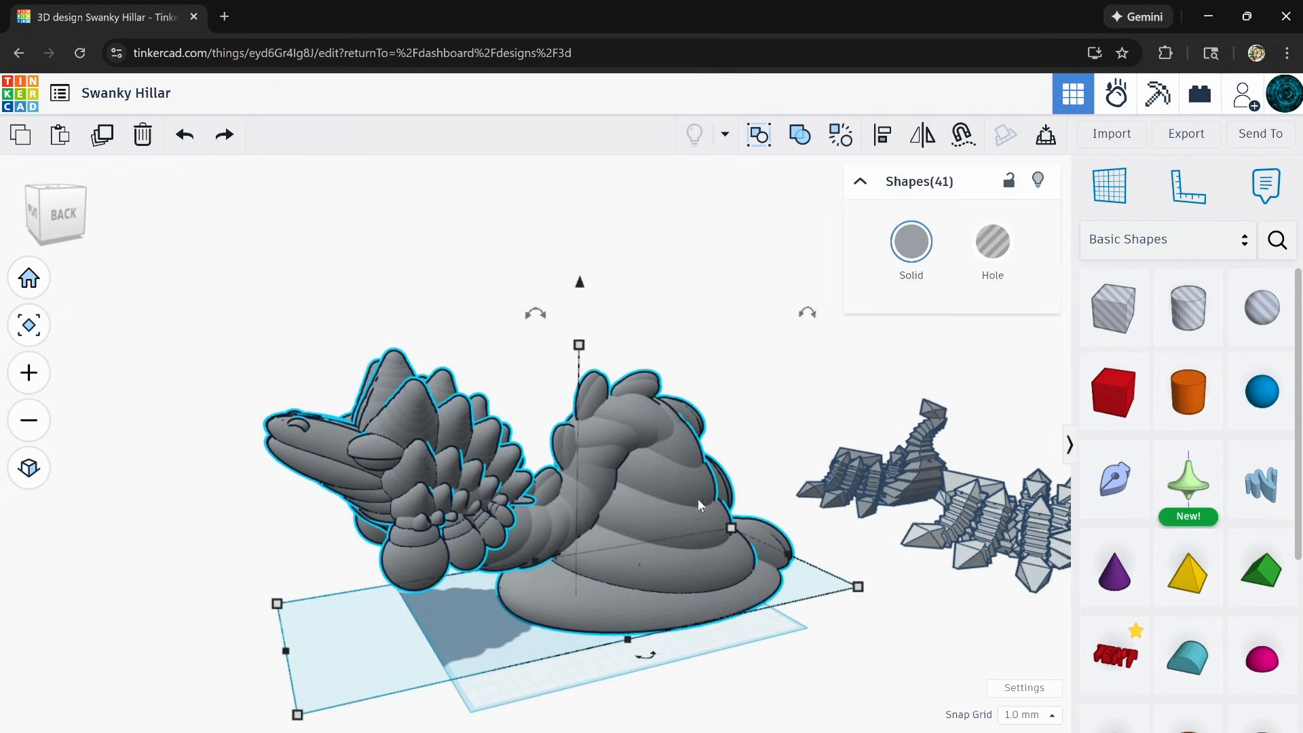
shift+drag(579, 353, 609, 438)
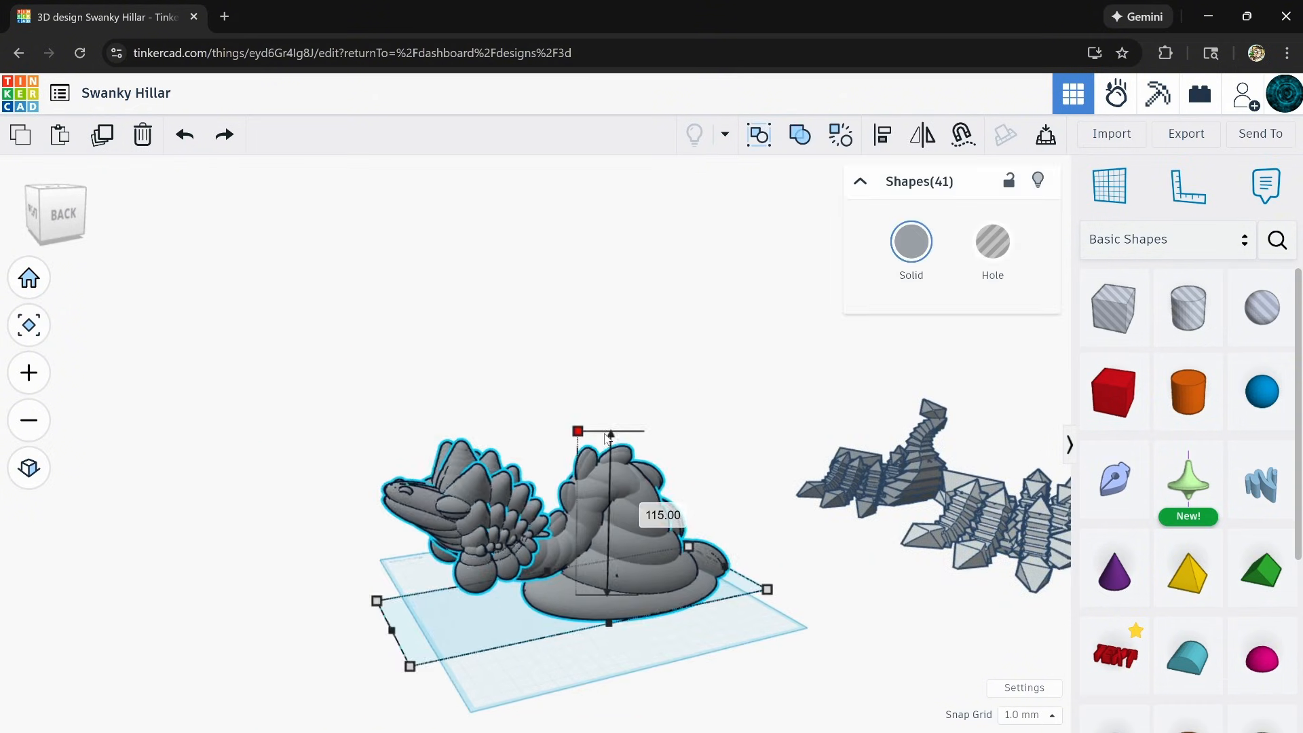
Rotate the whole coiled creature horizontally so that it lines up with the workplane.
right_drag(709, 604, 730, 709)
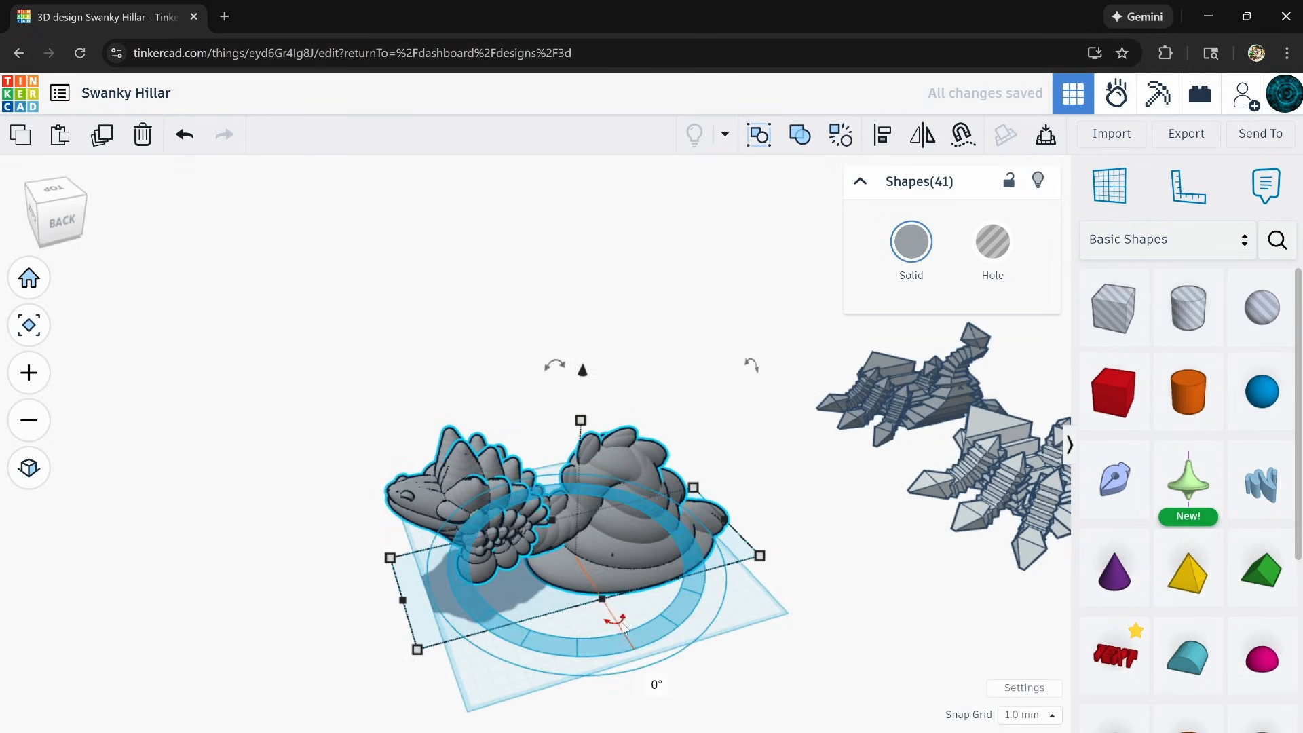
drag(619, 623, 530, 675)
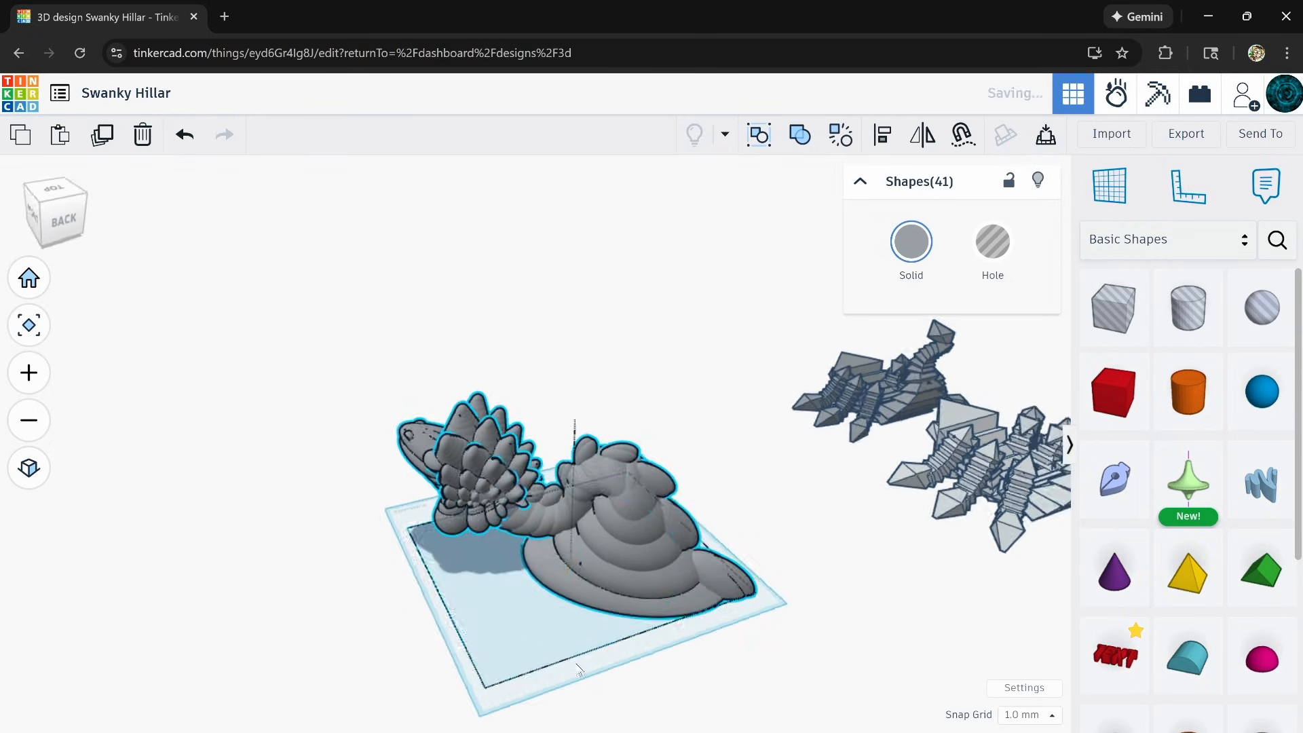
right_drag(530, 675, 636, 578)
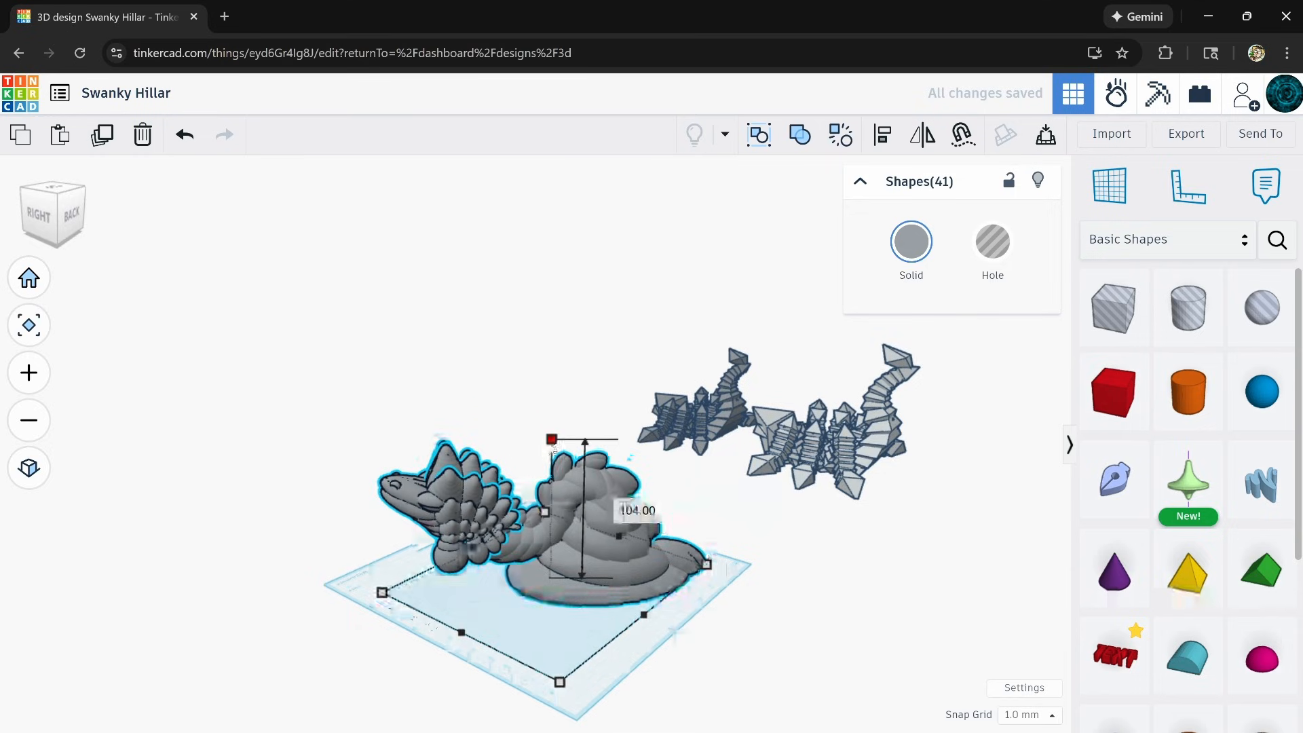
Scale the whole coiled creature down proportionally to a height of 104 mm.
shift+drag(553, 444, 552, 441)
right_drag(567, 621, 450, 587)
scroll(558, 581, up, 3)
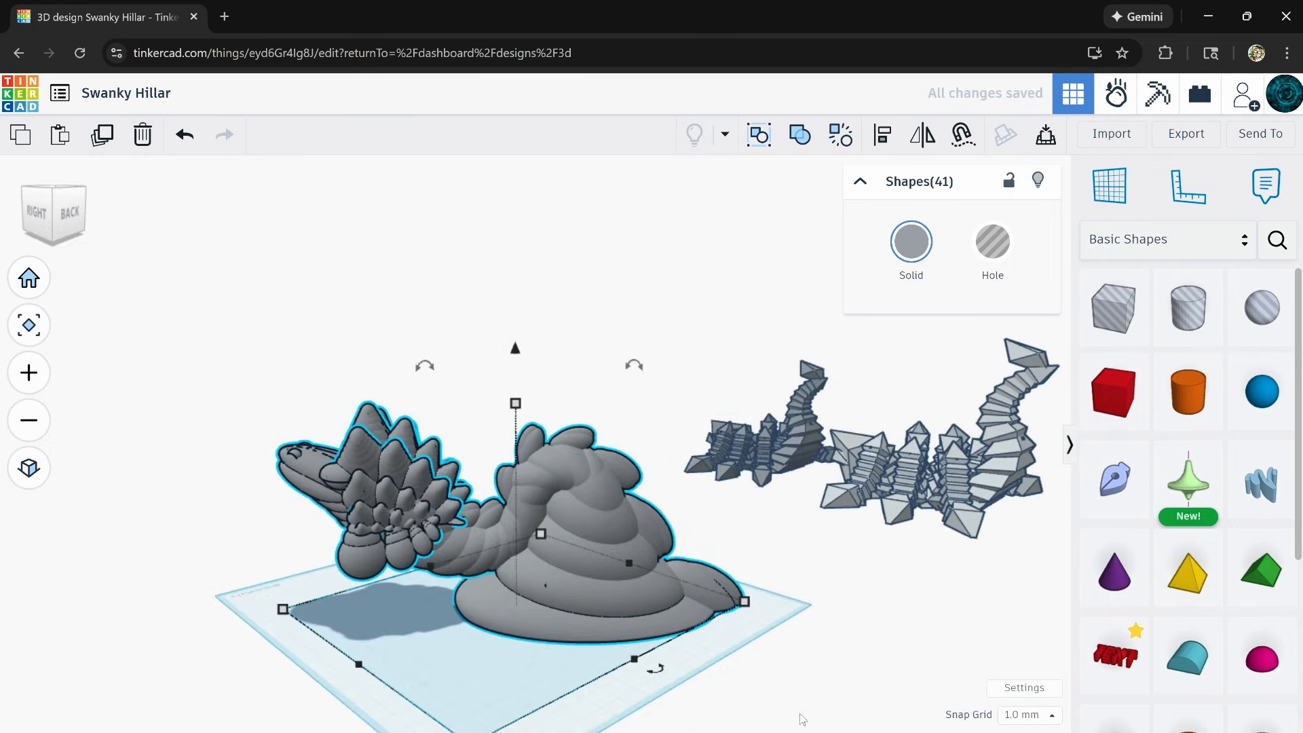
Examine the scaled coiled creature from low side views, from above and from the front of its head.
scroll(561, 616, up, 2)
right_drag(554, 624, 515, 482)
scroll(580, 624, up, 6)
scroll(560, 601, down, 4)
scroll(506, 480, down, 2)
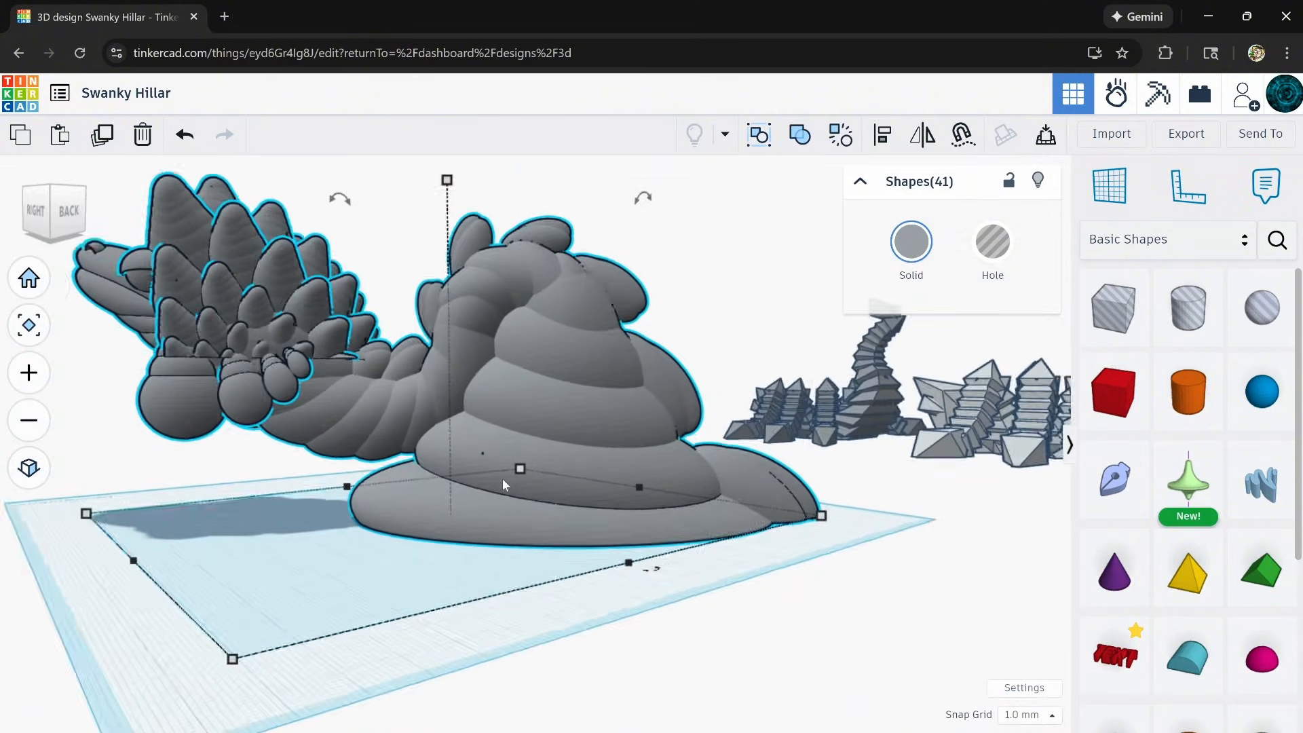
scroll(502, 478, down, 1)
middle_drag(503, 479, 514, 530)
right_drag(324, 516, 341, 552)
middle_drag(300, 565, 321, 582)
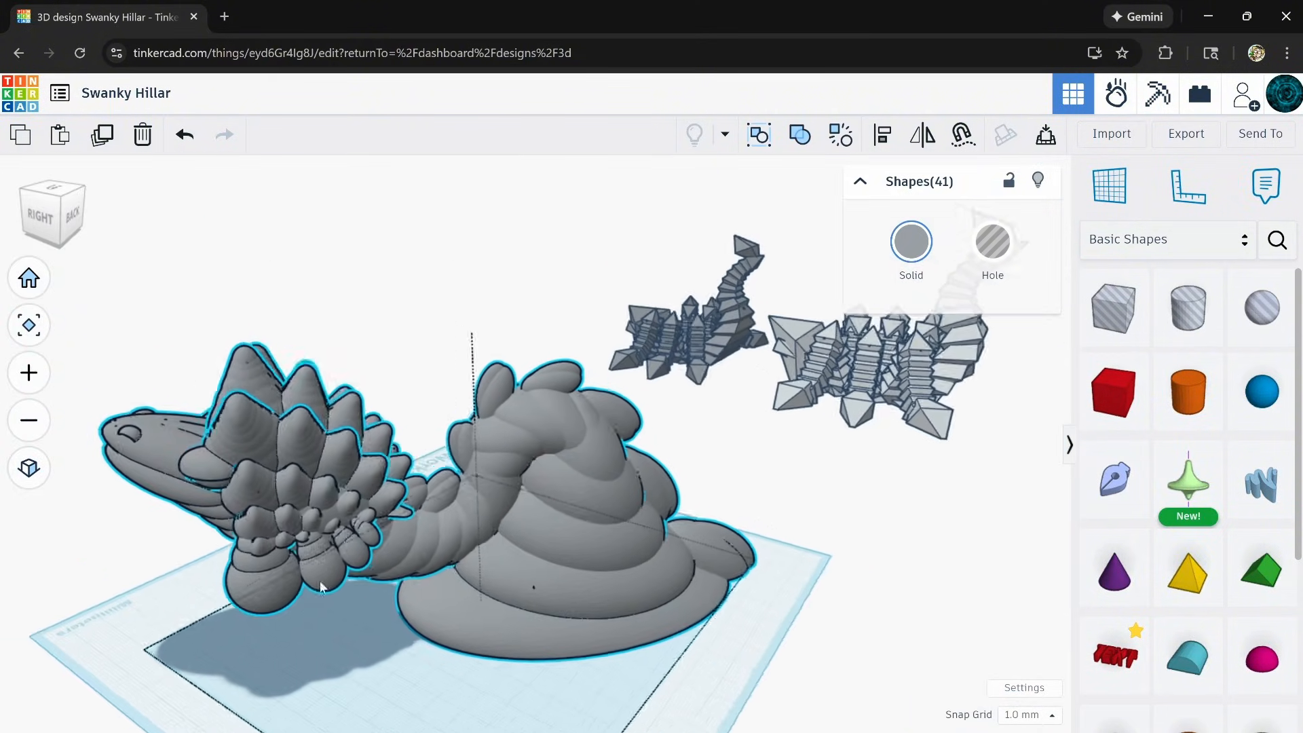
right_drag(221, 485, 319, 527)
scroll(623, 523, down, 5)
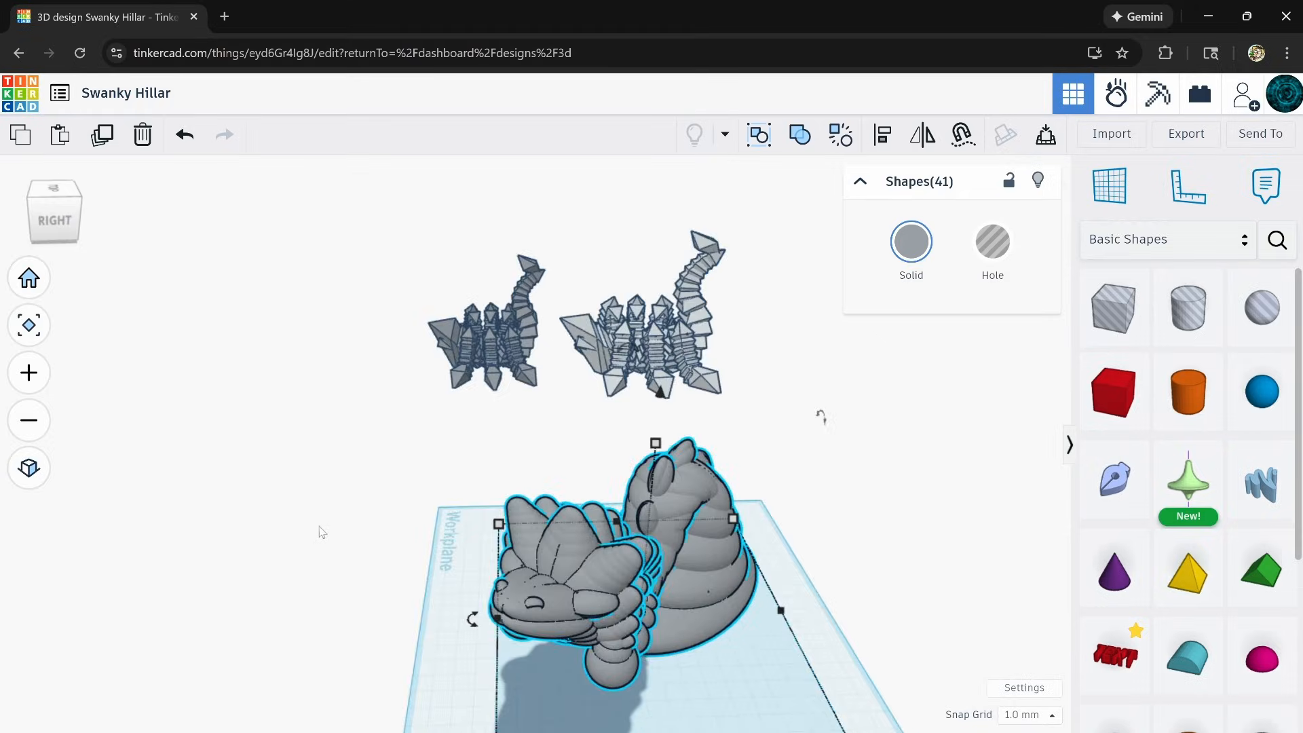
Select both scorpion-like creatures and move them together closer to the workplane, beside the coiled creature, then deselect them.
middle_drag(319, 527, 468, 510)
right_drag(468, 509, 848, 499)
middle_drag(238, 567, 483, 484)
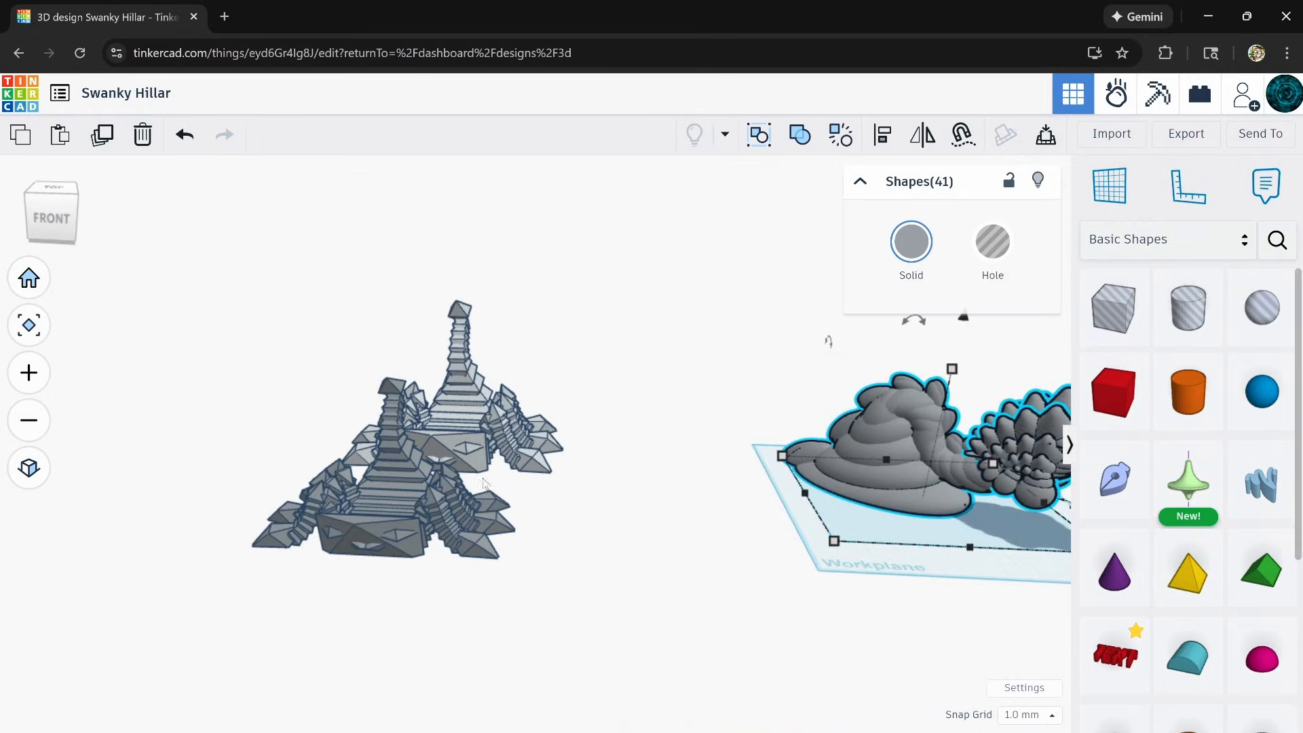
scroll(278, 407, up, 2)
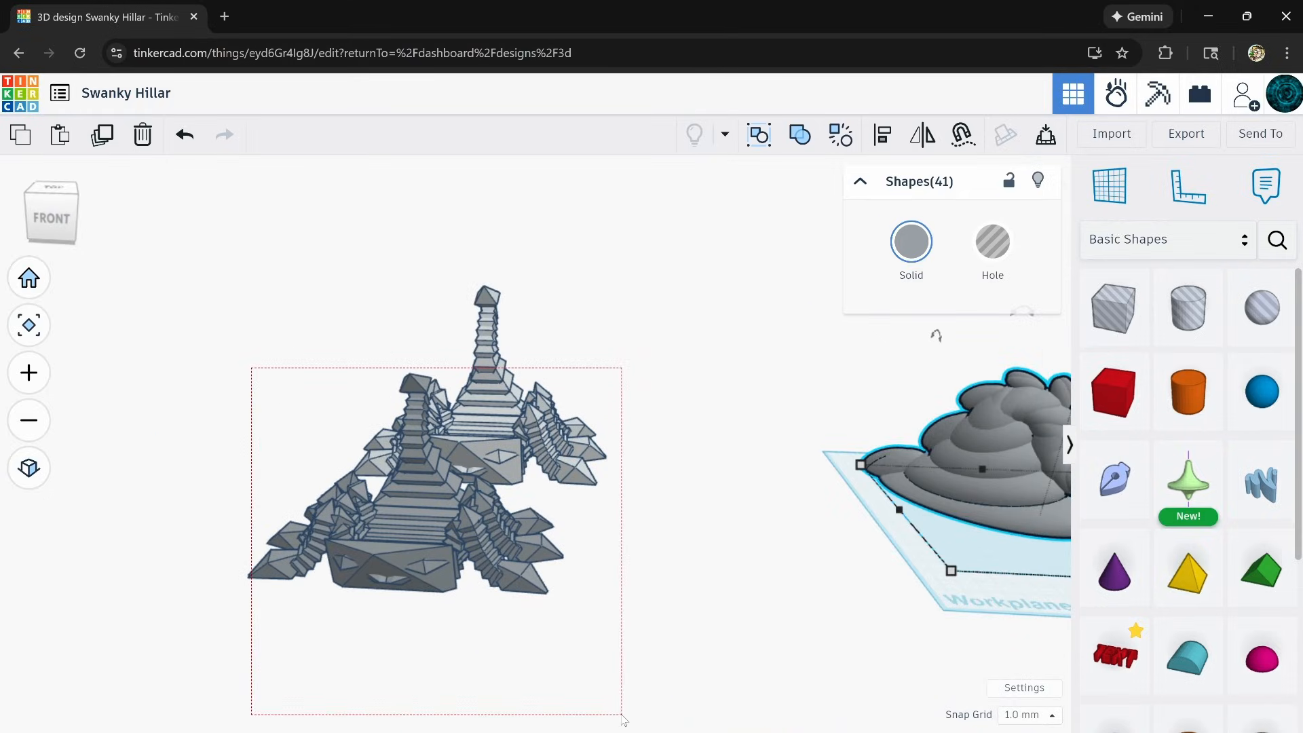
drag(623, 720, 623, 720)
click(264, 260)
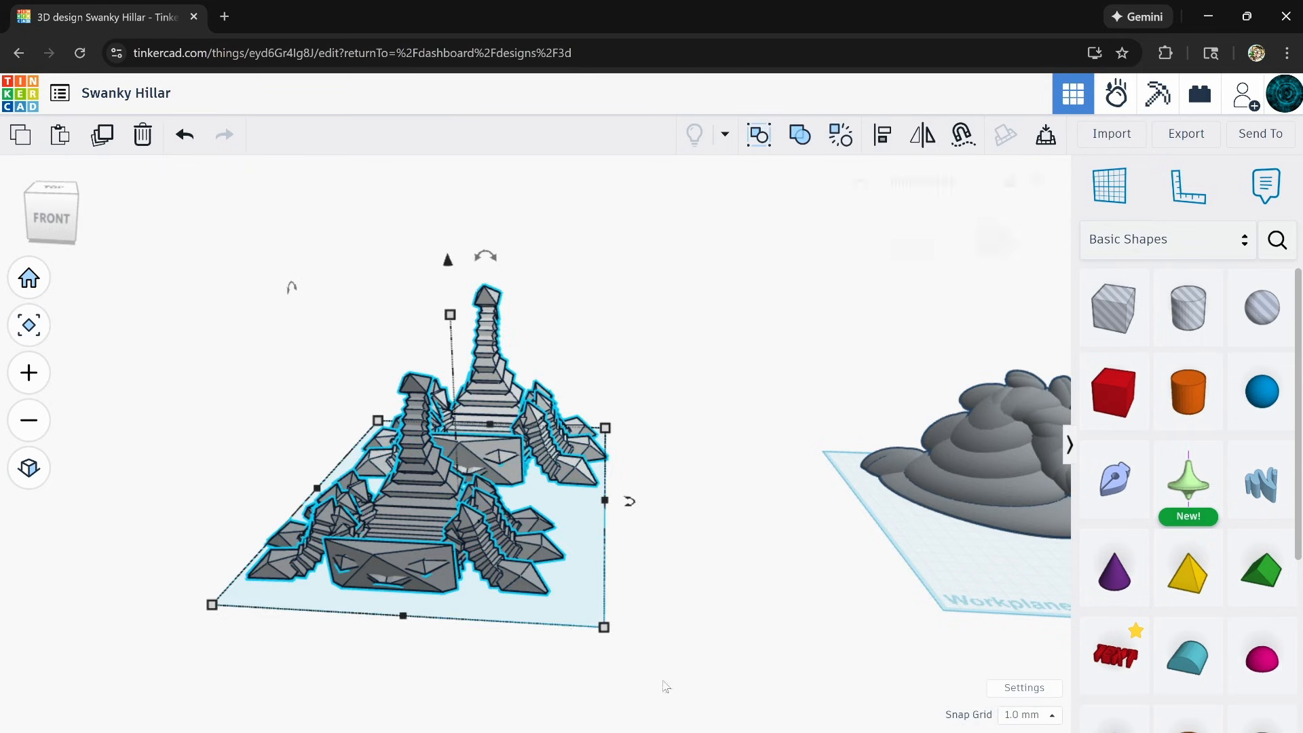
drag(427, 527, 741, 563)
right_drag(813, 612, 676, 688)
scroll(713, 579, down, 5)
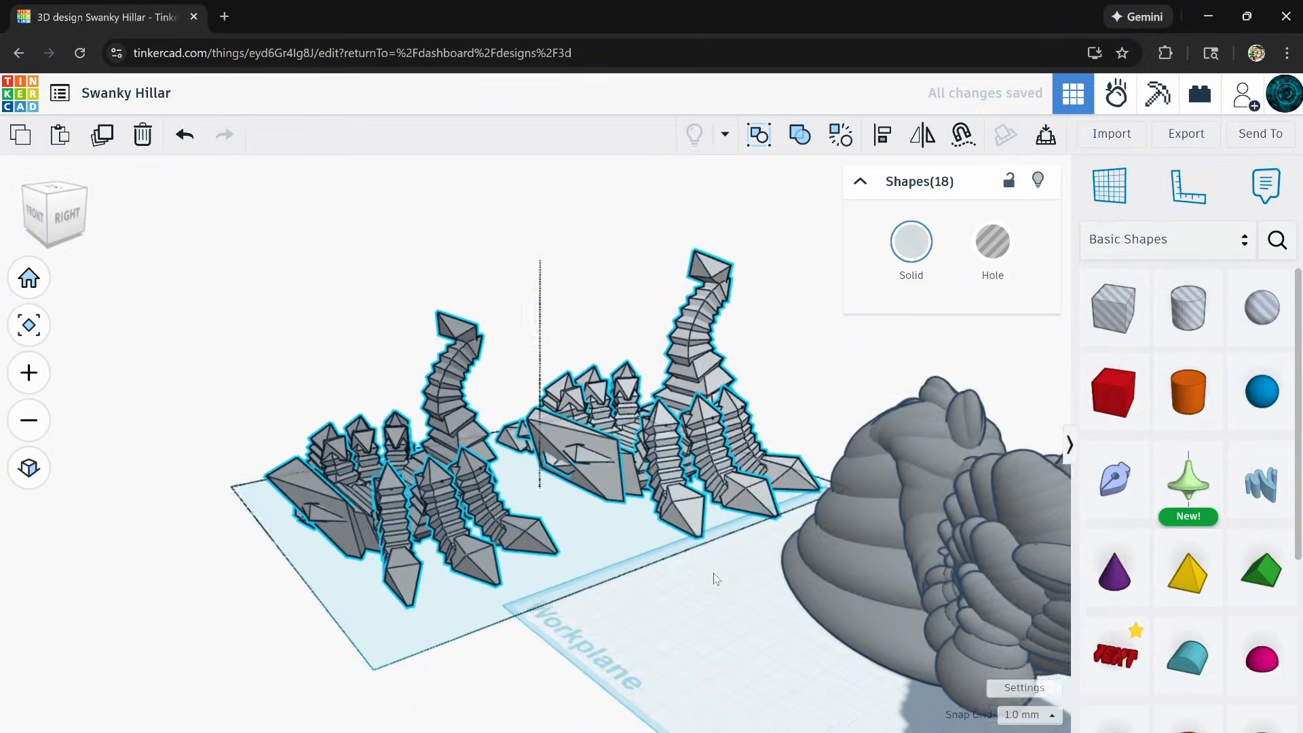
click(689, 643)
Try adding a torus at the front edge of the workplane and remove it again.
right_drag(689, 644, 726, 577)
scroll(518, 617, up, 5)
scroll(374, 577, up, 5)
scroll(373, 577, down, 5)
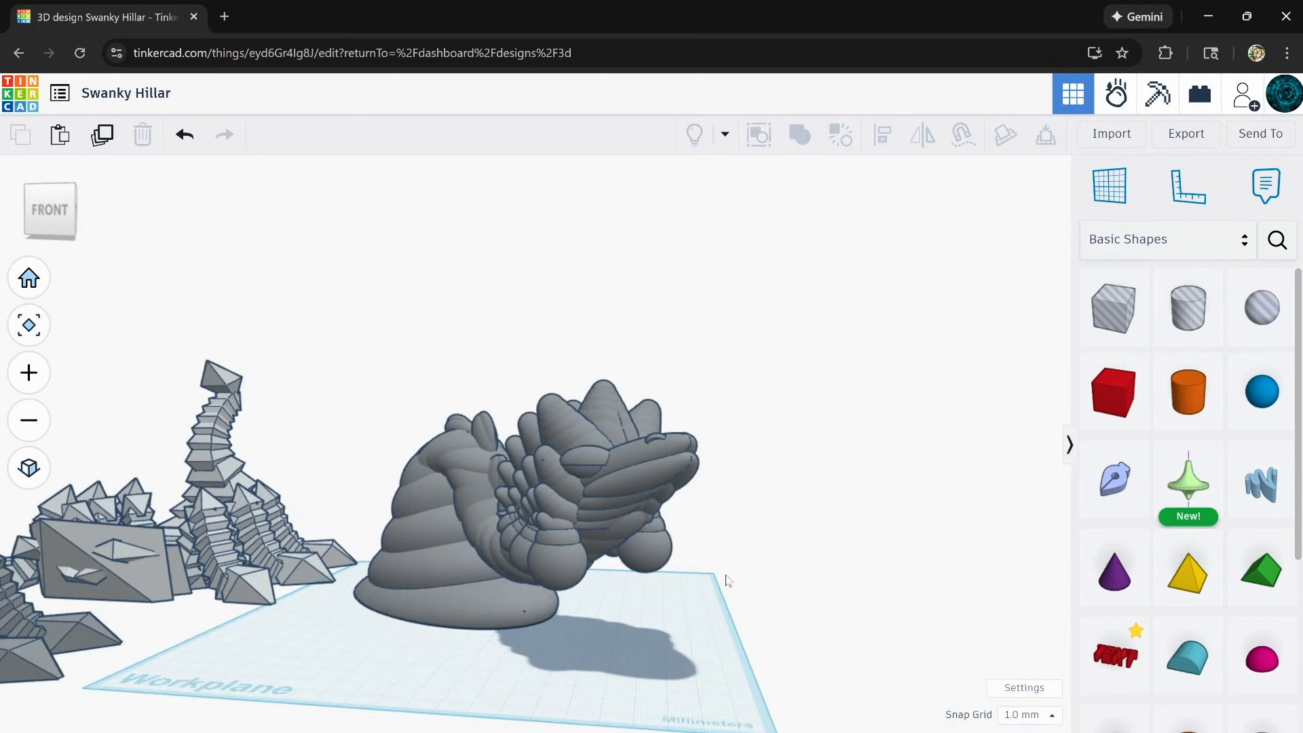
scroll(1155, 566, up, 1)
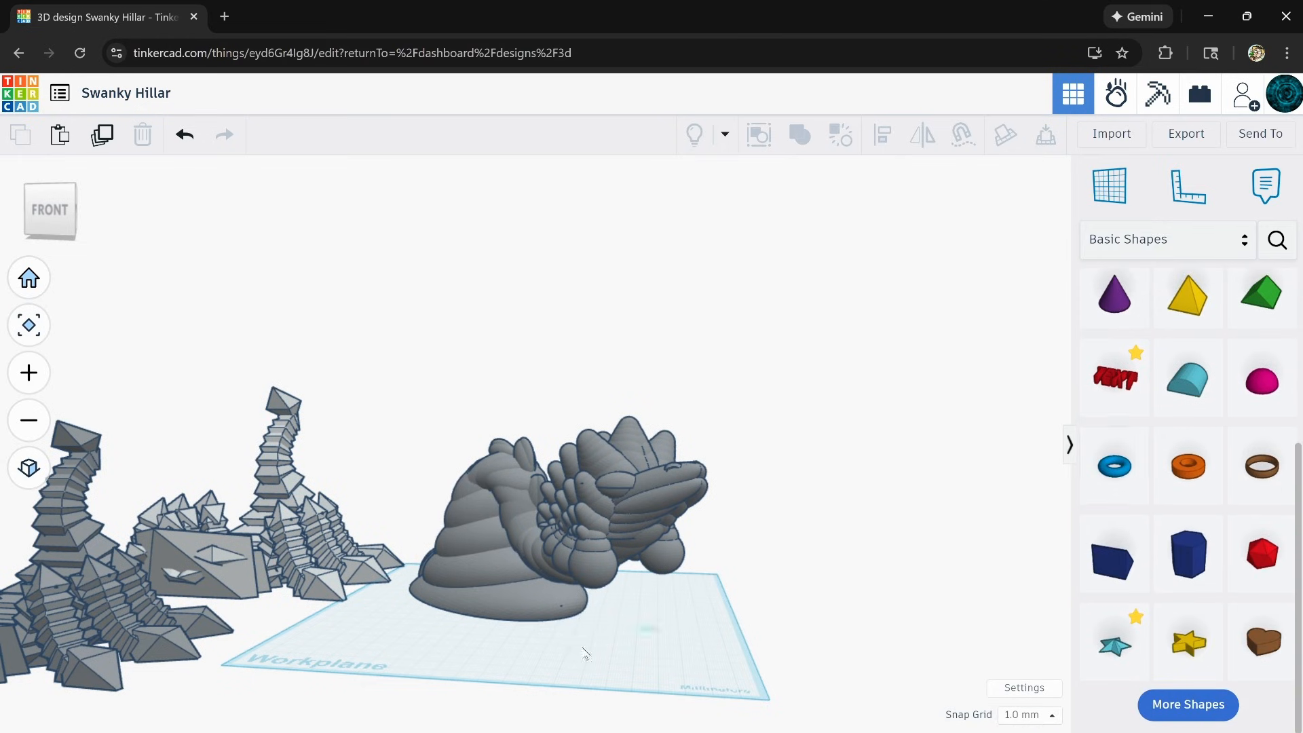
click(478, 687)
scroll(478, 684, up, 5)
right_drag(478, 672, 445, 719)
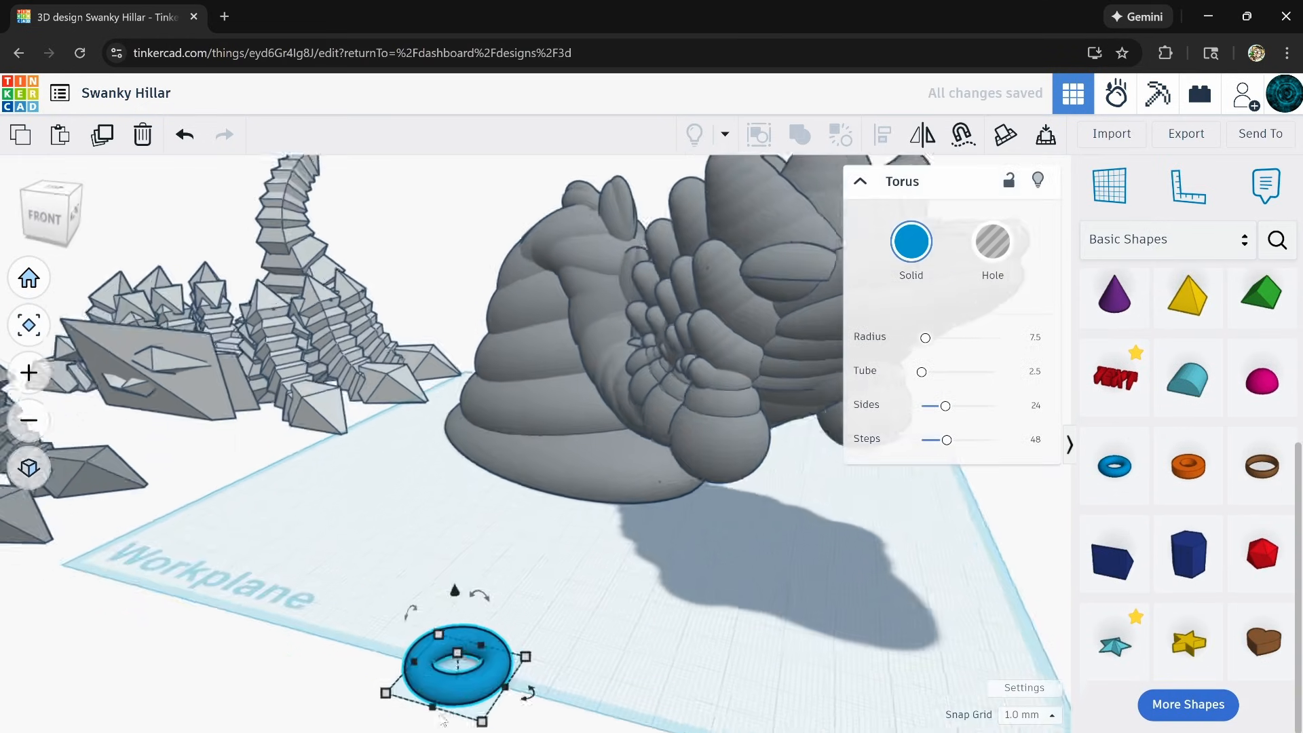
middle_drag(445, 719, 487, 586)
scroll(501, 499, up, 8)
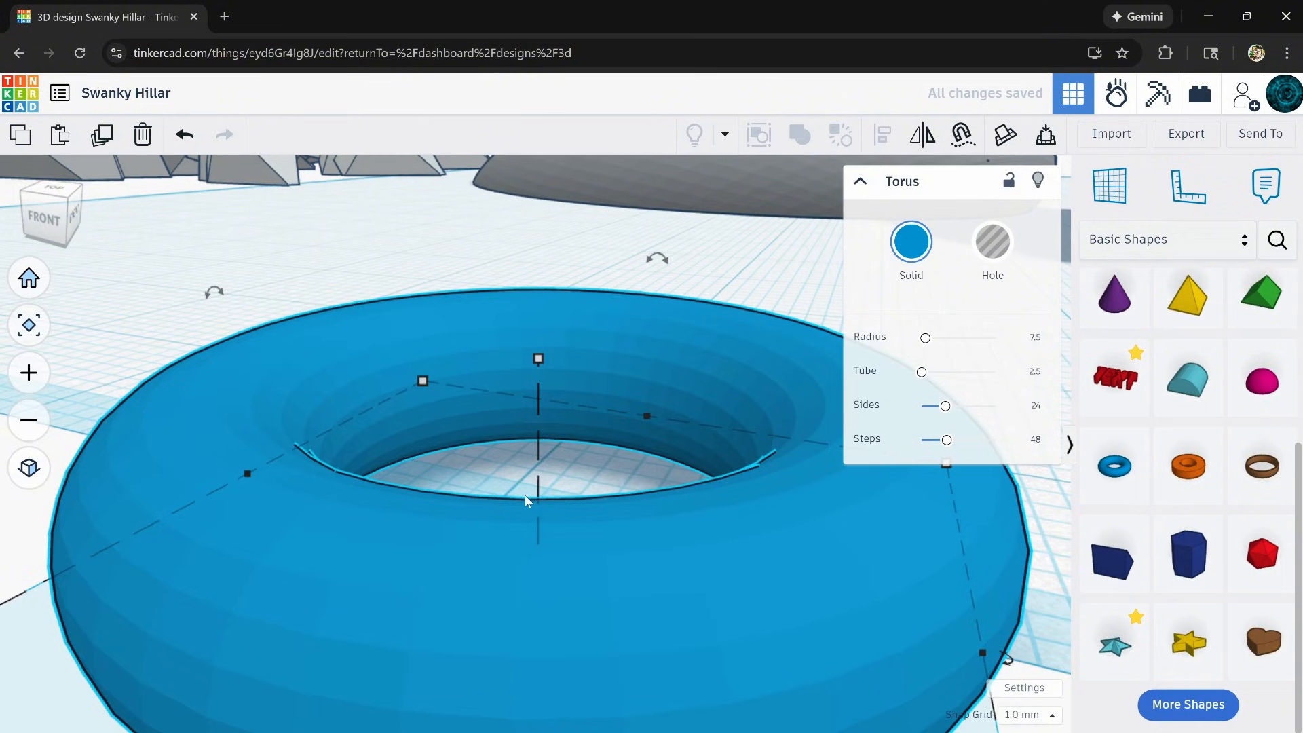
scroll(524, 495, down, 10)
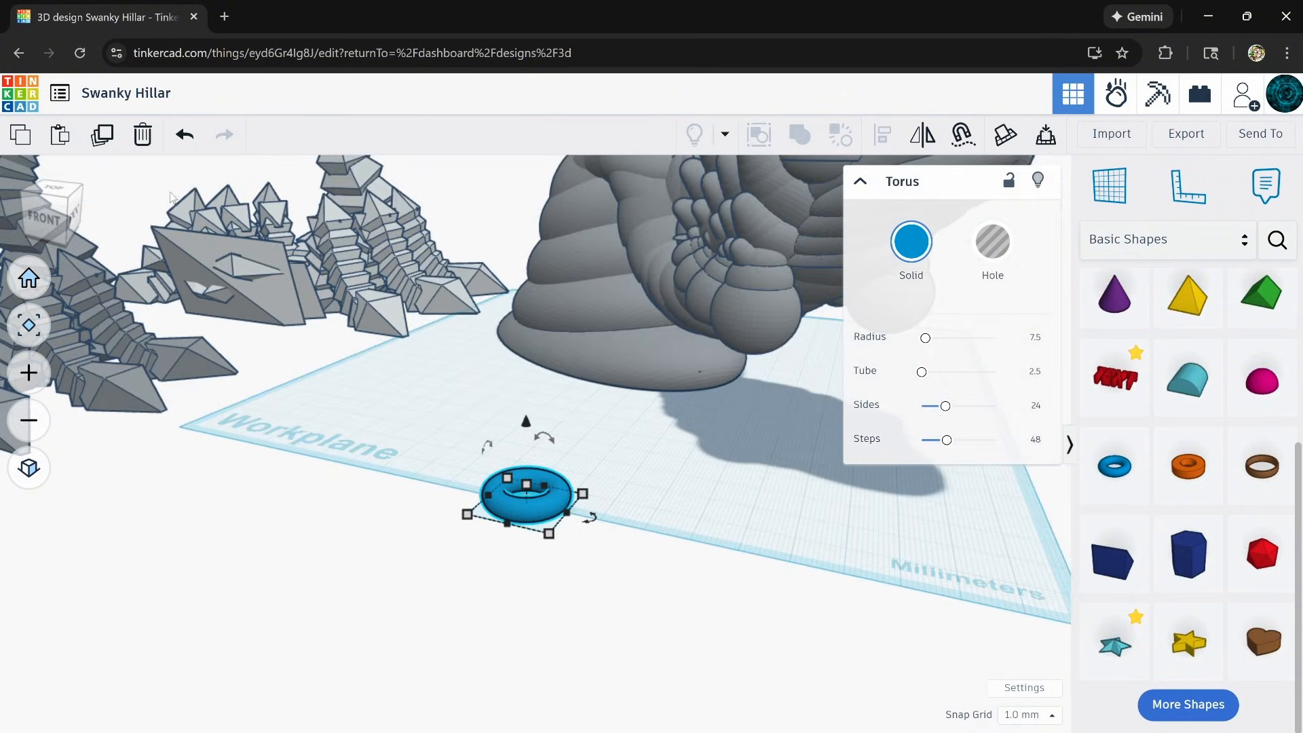
scroll(558, 377, down, 8)
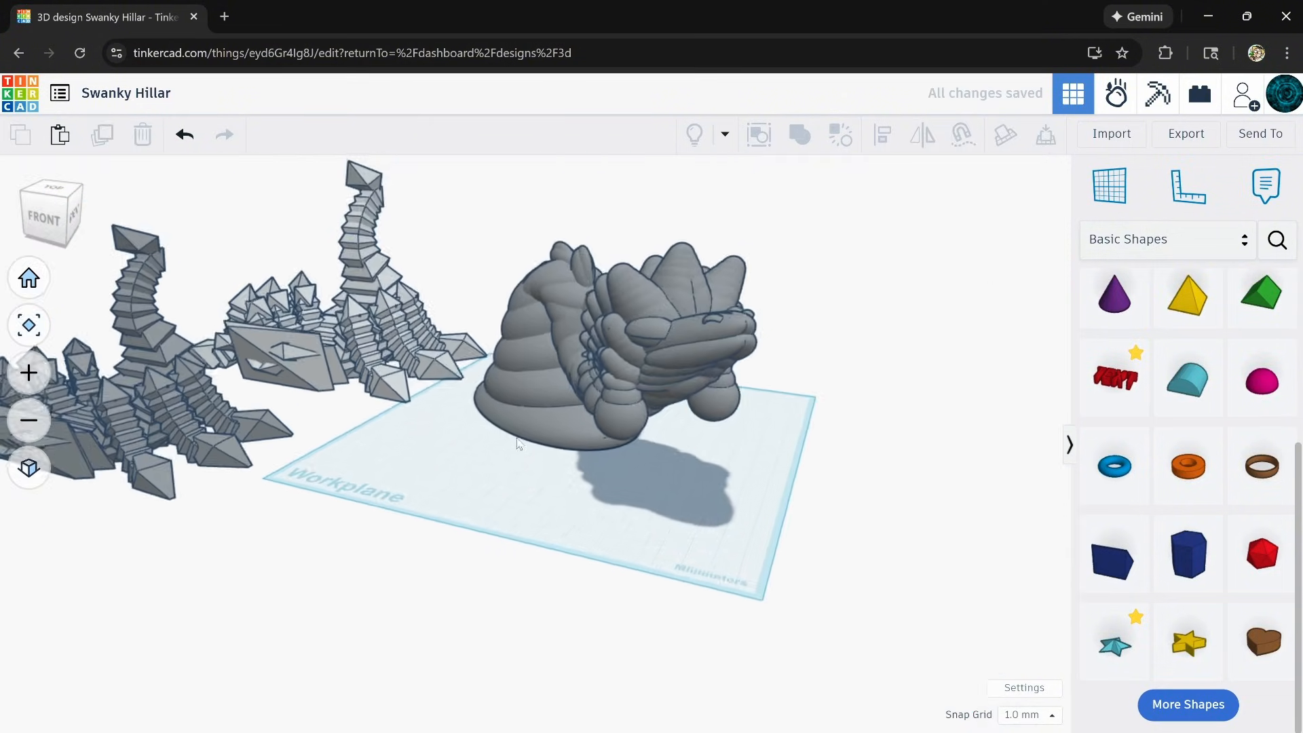
Select all parts of the coiled creature and recolour them with the light cyan preset.
middle_drag(526, 428, 541, 454)
right_drag(541, 454, 614, 445)
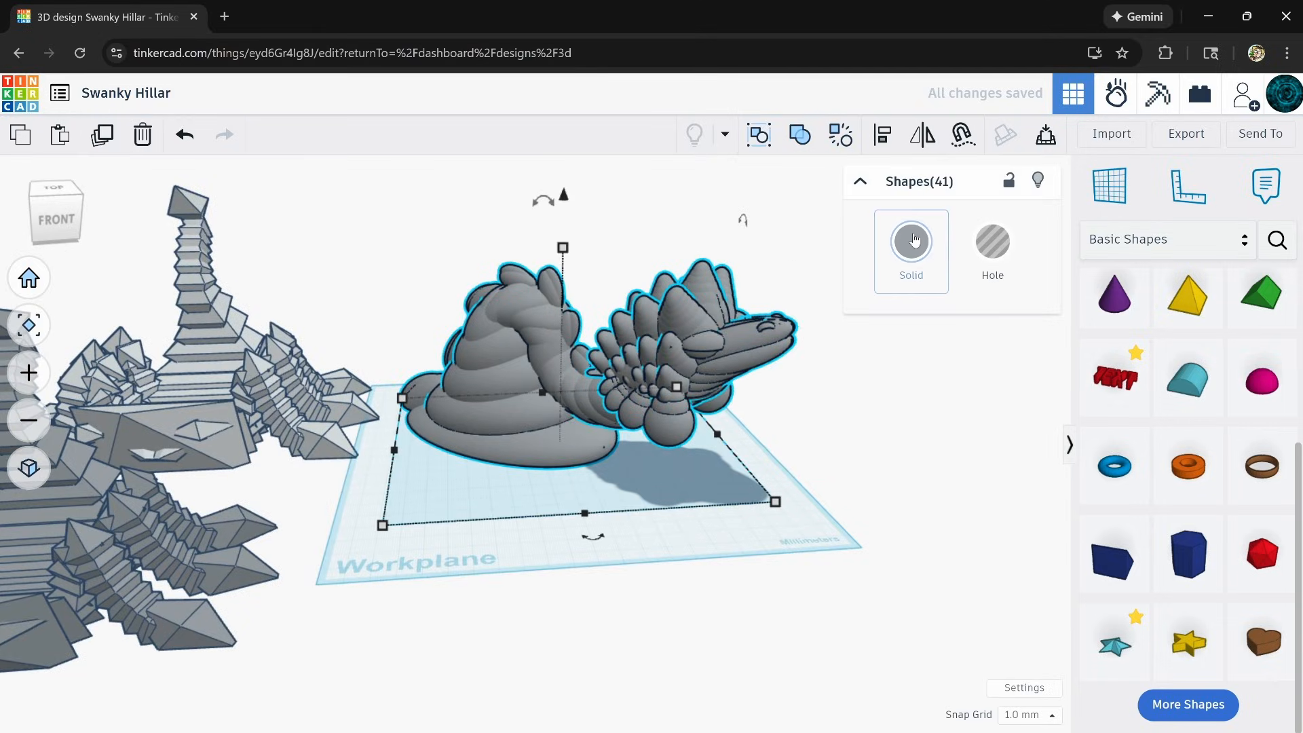
right_drag(571, 503, 856, 368)
click(619, 553)
right_drag(856, 289, 860, 337)
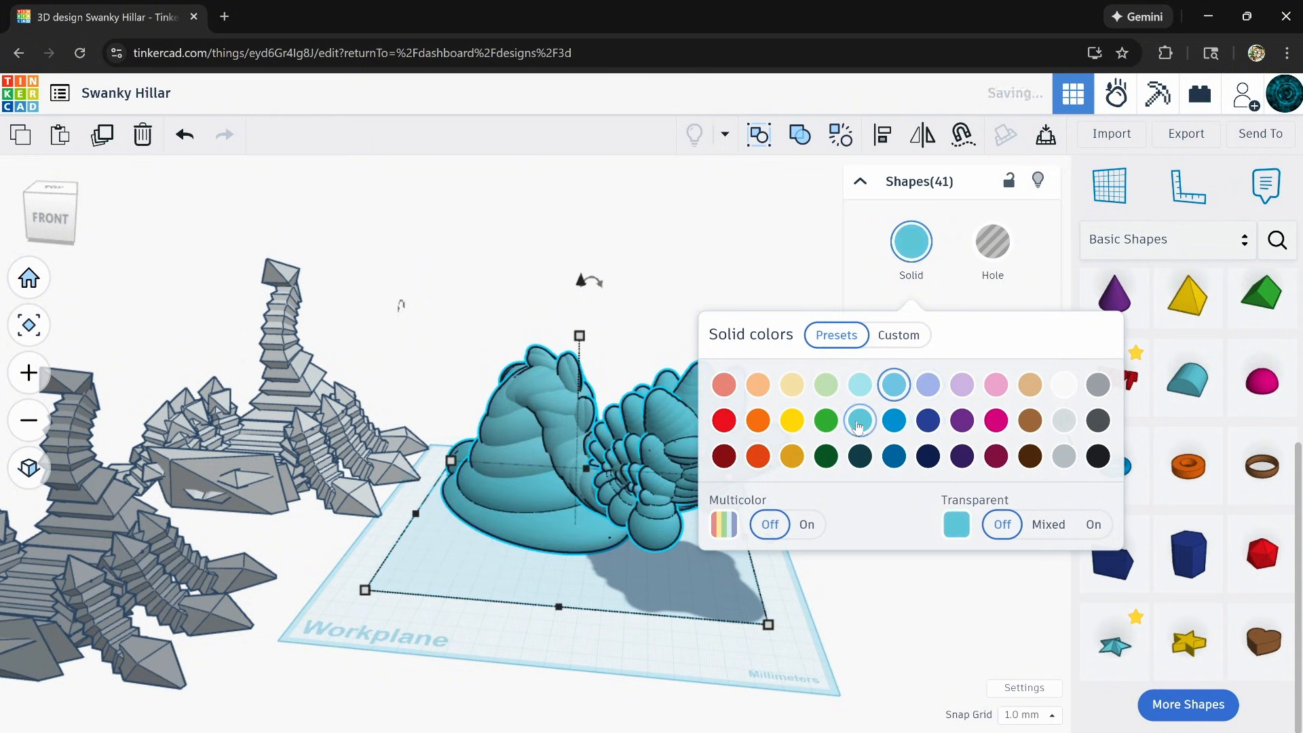
click(519, 643)
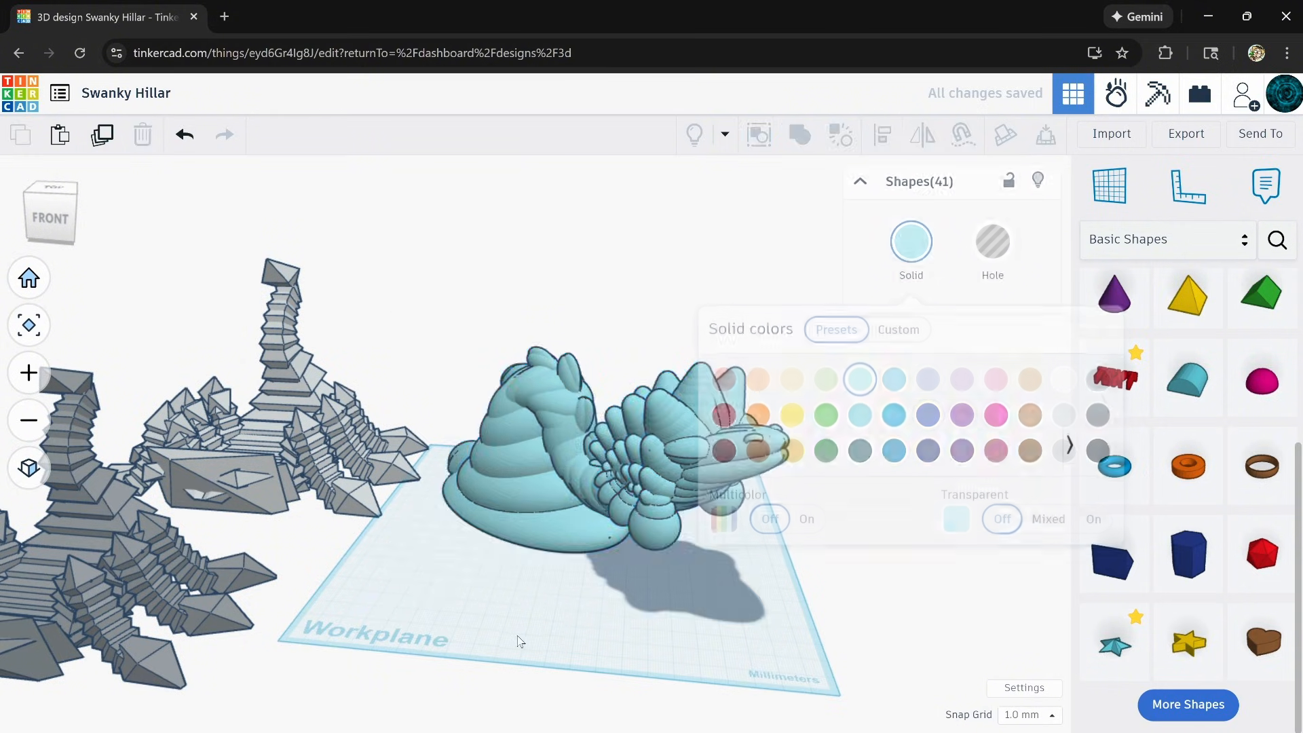
Examine the light cyan creature from the side and front, including a close view beneath its head.
right_drag(519, 642, 638, 594)
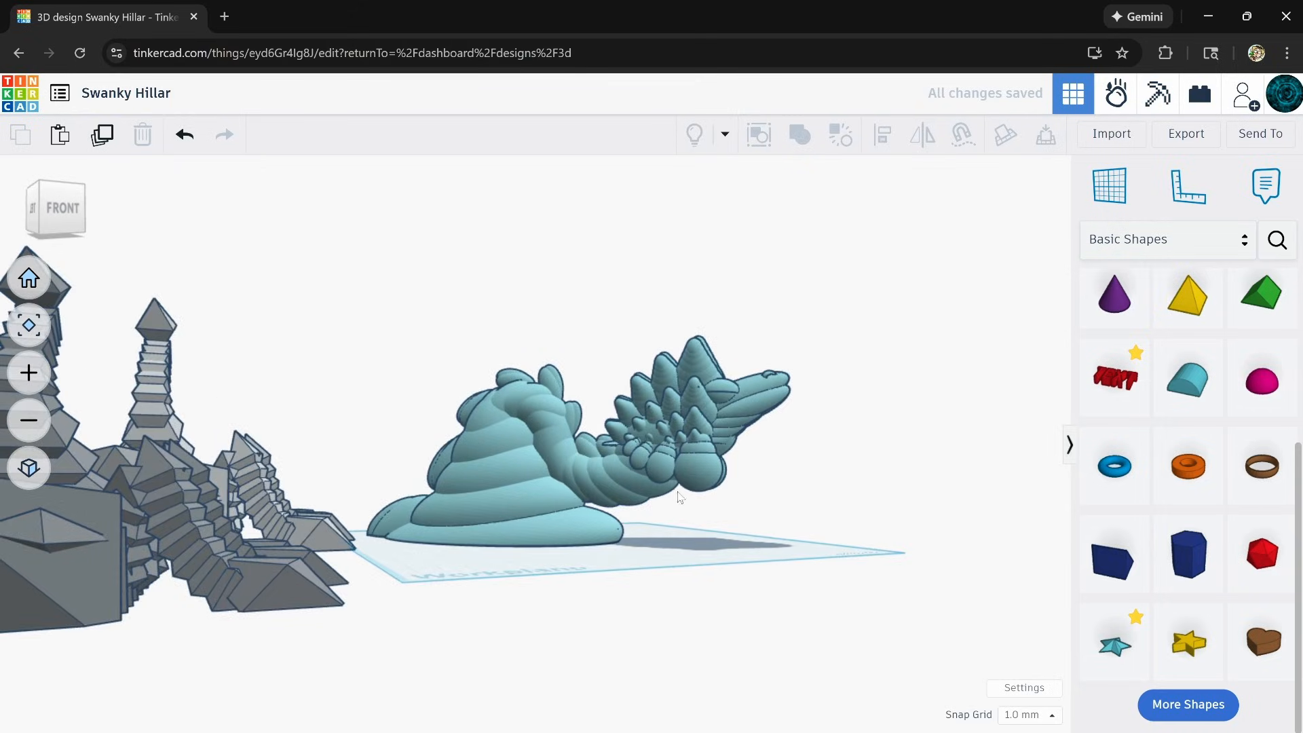
right_drag(679, 497, 463, 488)
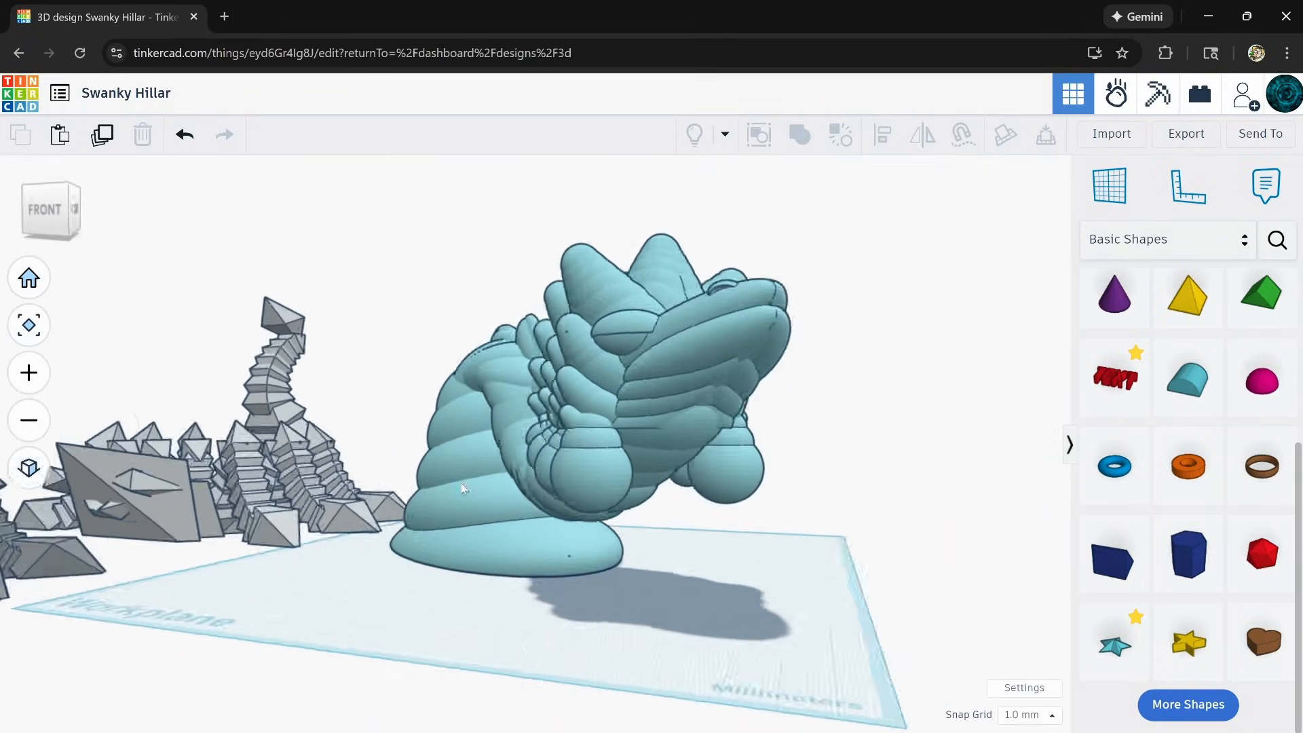
scroll(588, 398, up, 10)
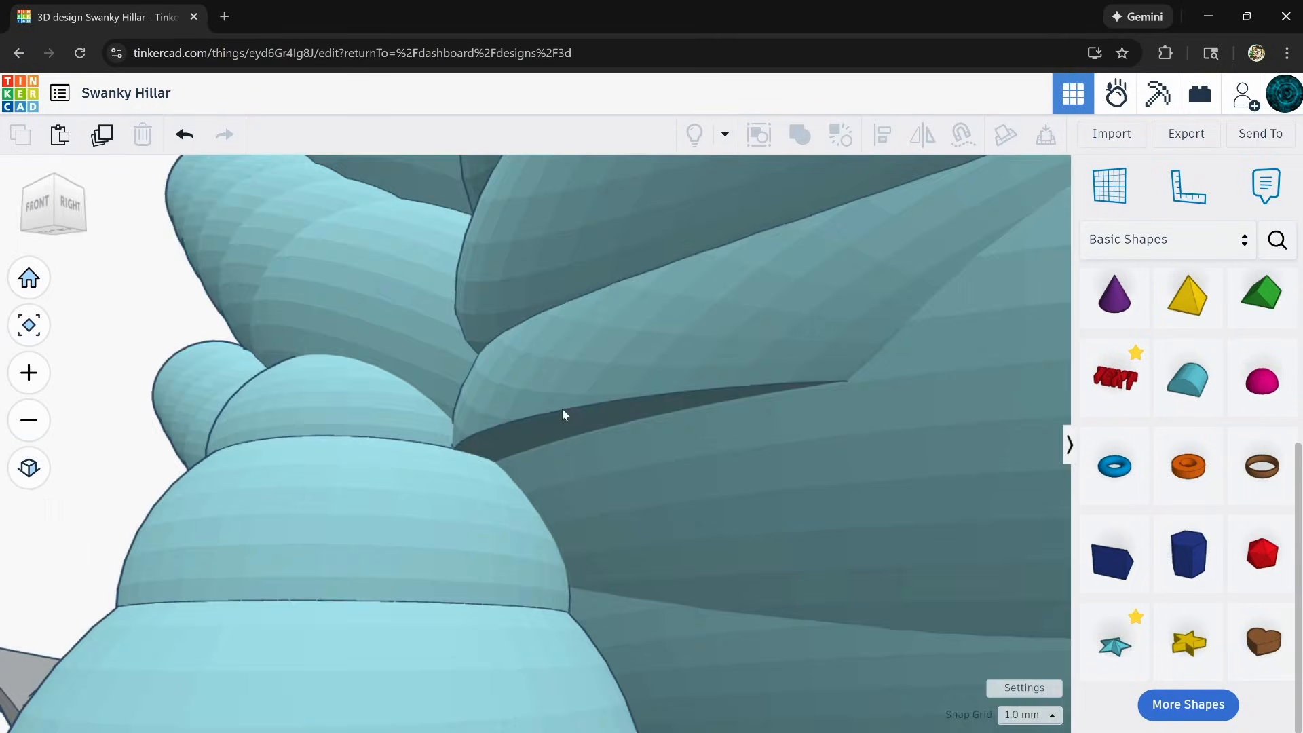
right_drag(562, 409, 520, 509)
scroll(478, 340, down, 9)
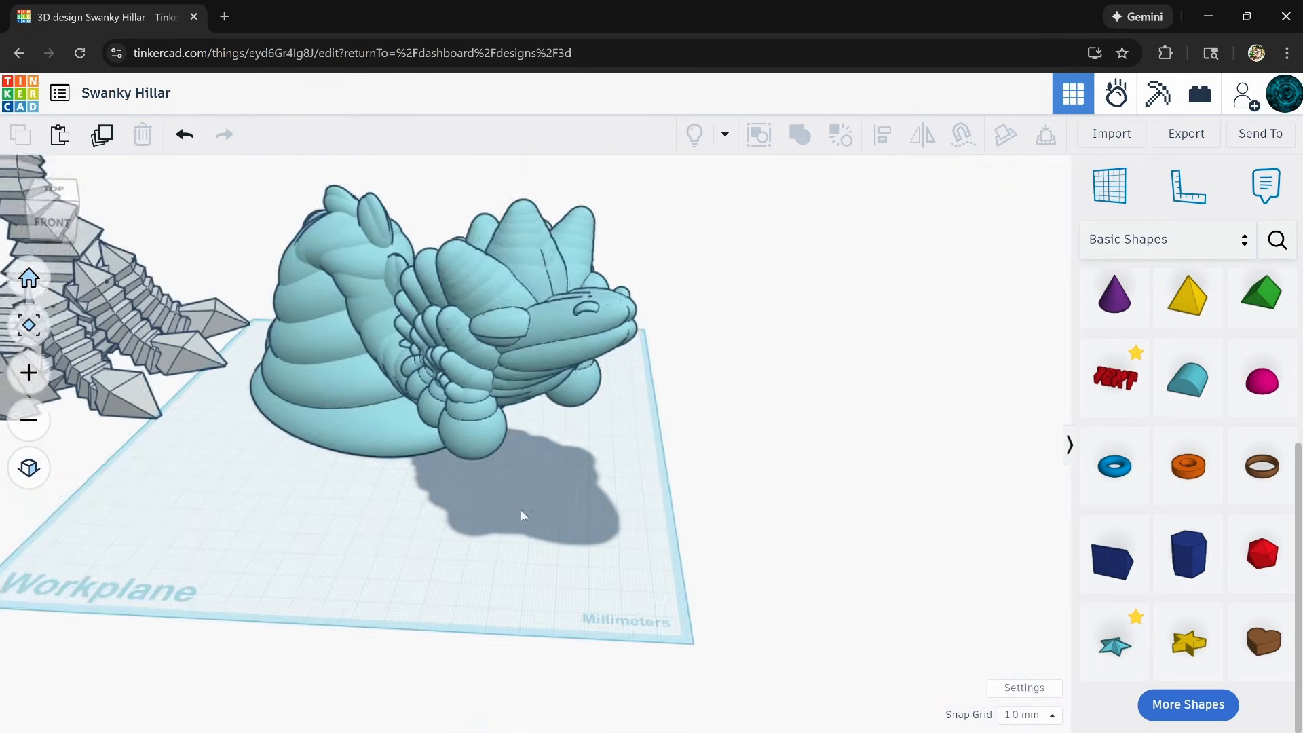
middle_drag(521, 513, 527, 579)
scroll(569, 551, down, 3)
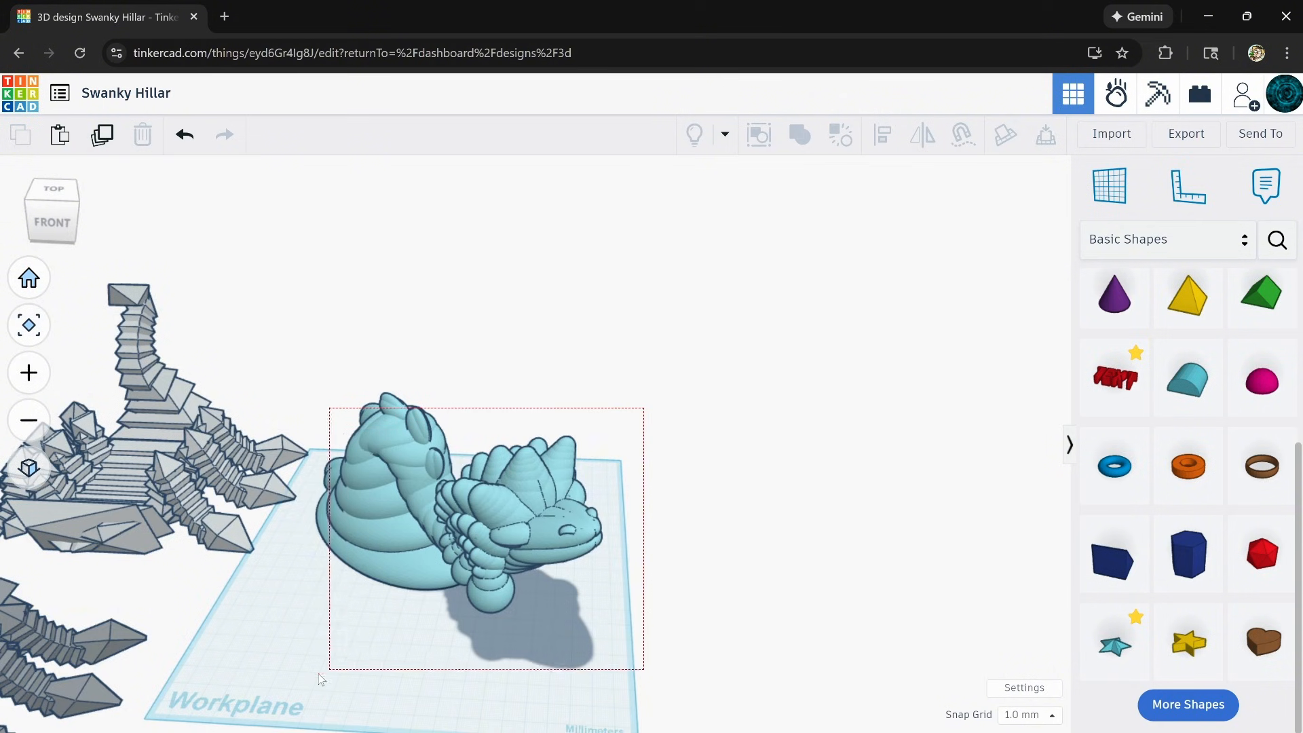
Select the whole coiled creature and move it off the workplane, about 151 mm sideways and 126 mm back.
drag(378, 600, 646, 453)
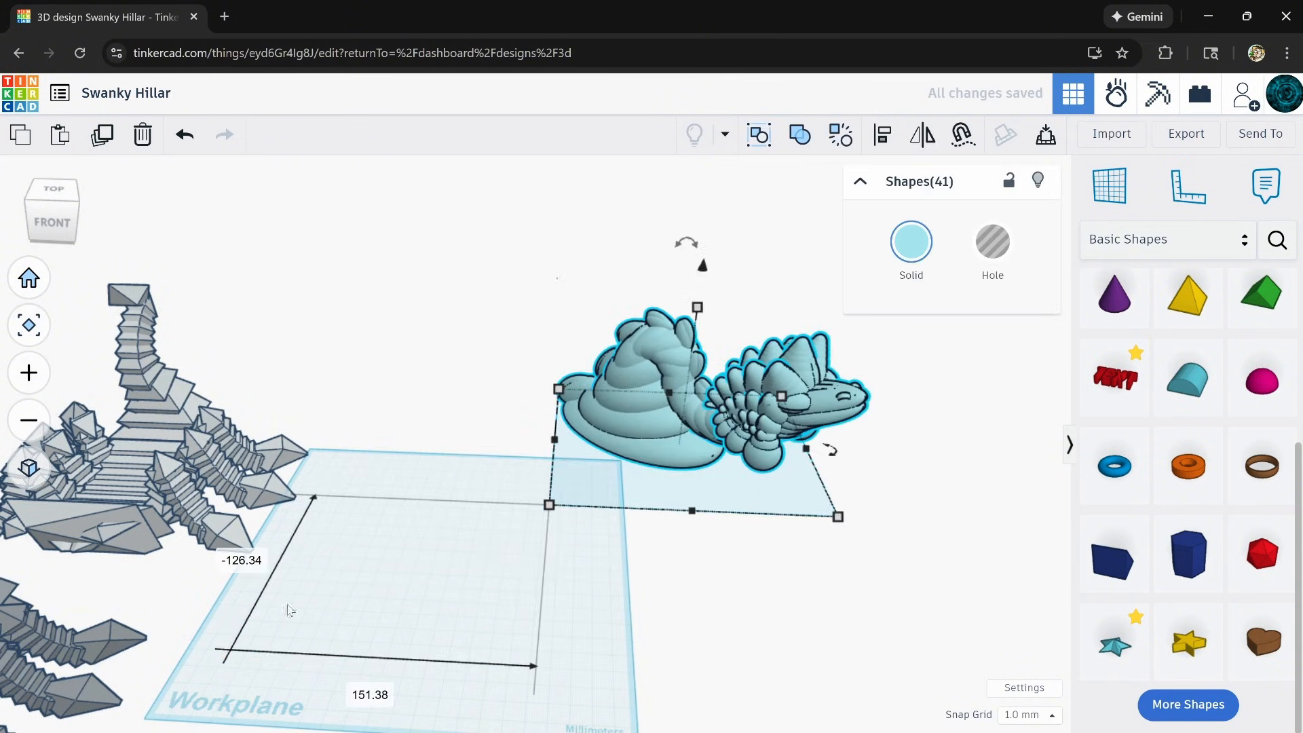
middle_drag(291, 611, 512, 553)
right_drag(509, 556, 320, 556)
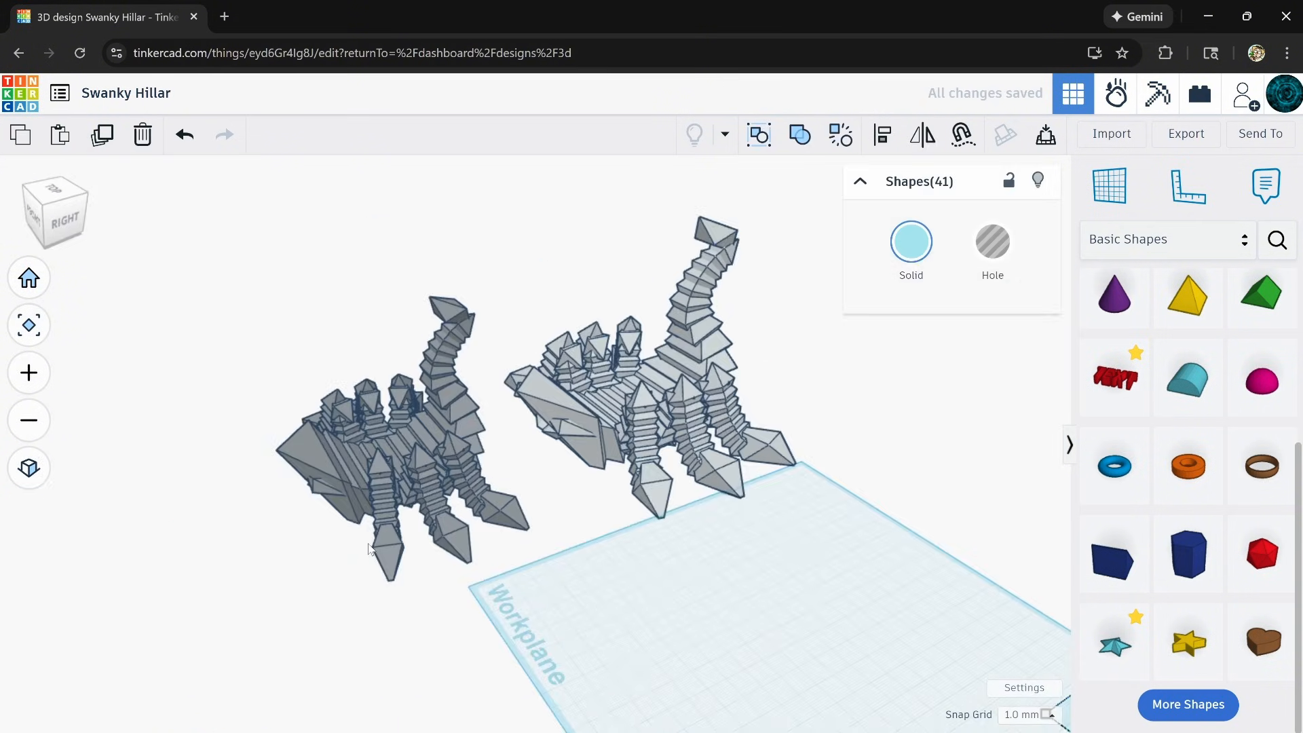
Move the coiled creature's main body back onto the workplane.
right_drag(457, 540, 633, 336)
drag(901, 510, 506, 576)
middle_drag(401, 588, 706, 580)
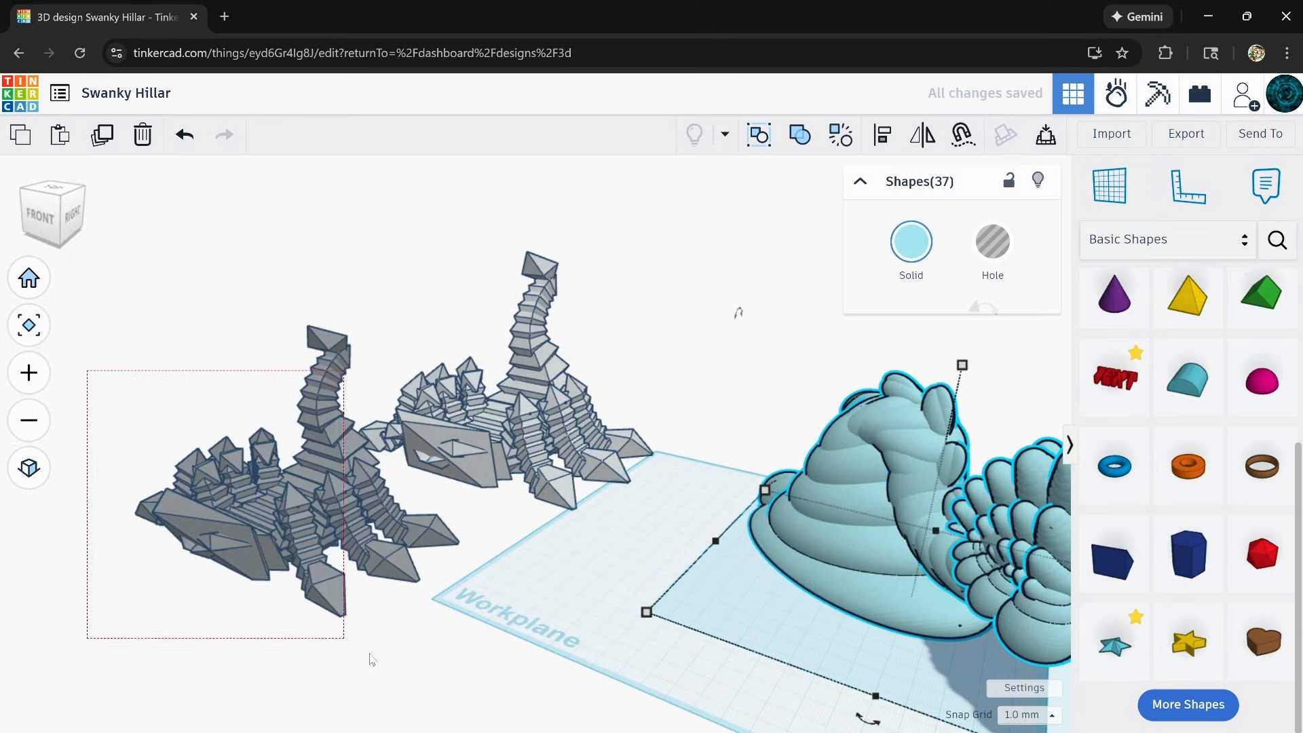
Try to move the darker scorpion away from the workplane, and undo the move that leaves its tail tip behind.
drag(343, 634, 343, 631)
drag(415, 471, 211, 382)
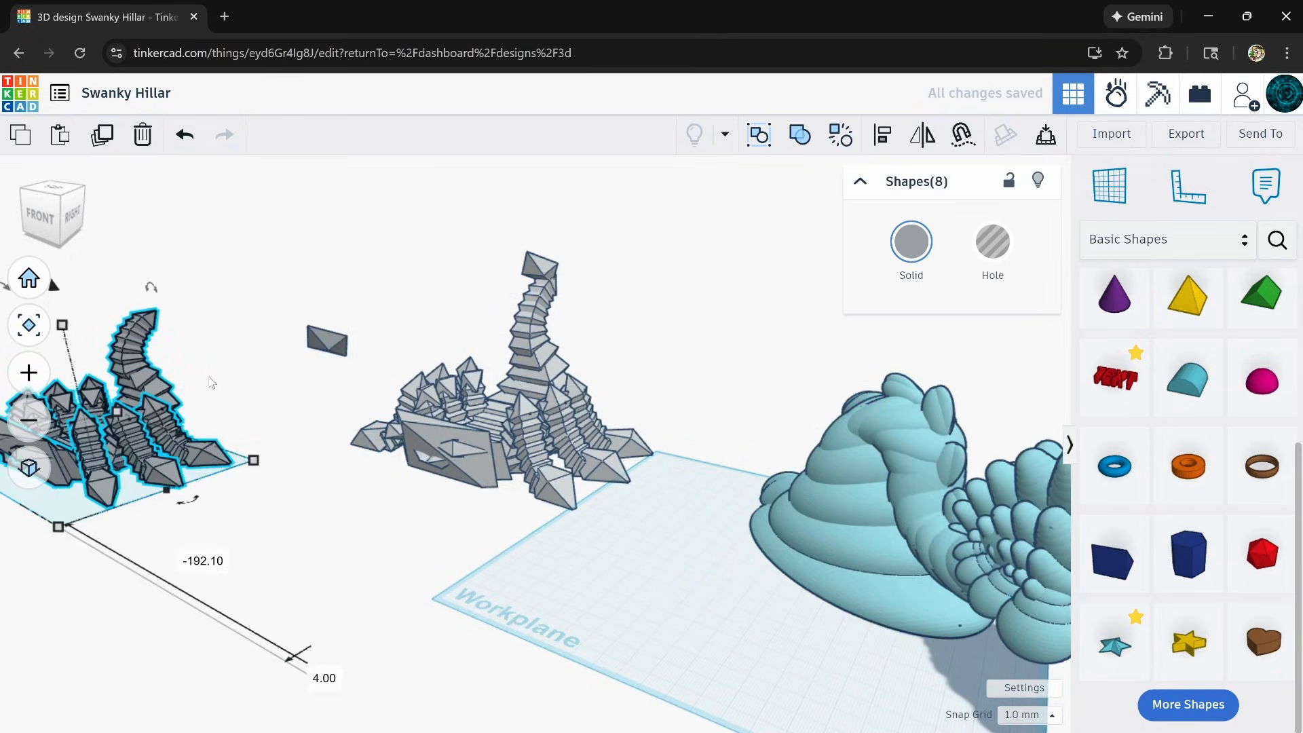
click(183, 138)
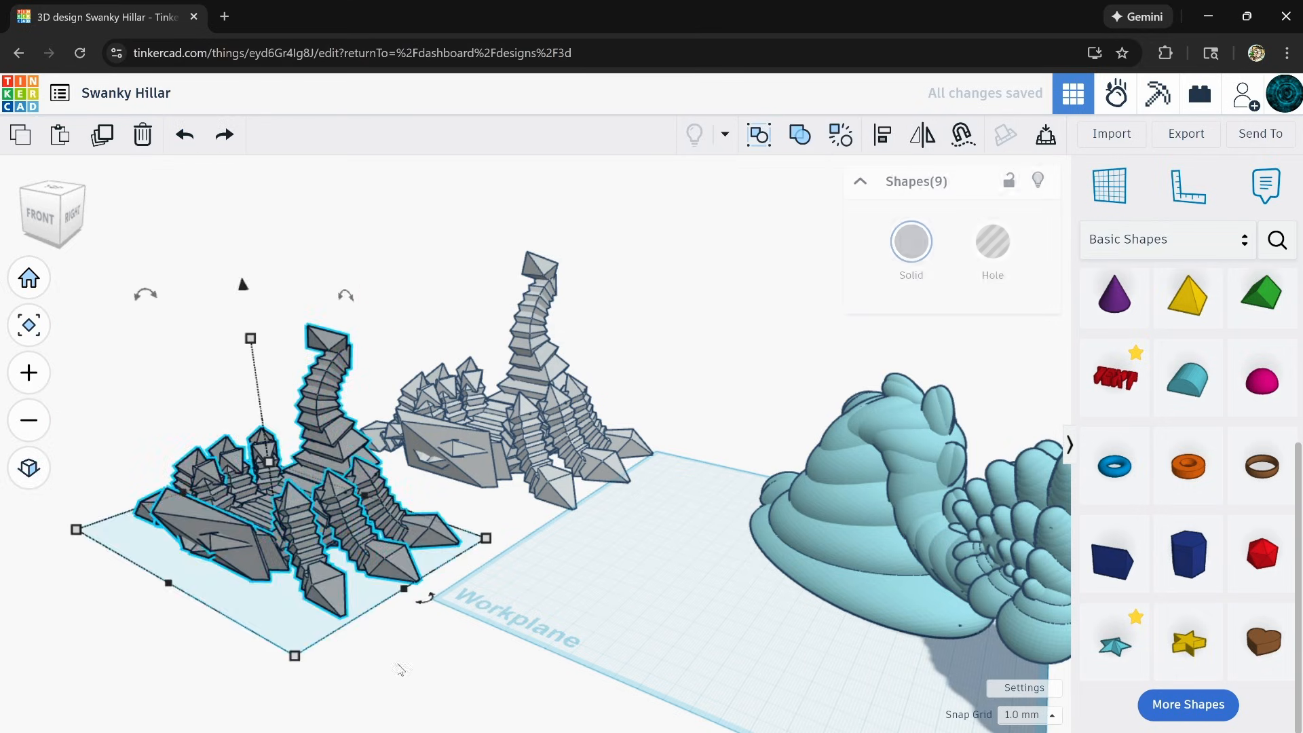
Move the complete darker scorpion, including its tail tip, farther away from the workplane.
right_drag(401, 670, 342, 655)
drag(331, 485, 246, 482)
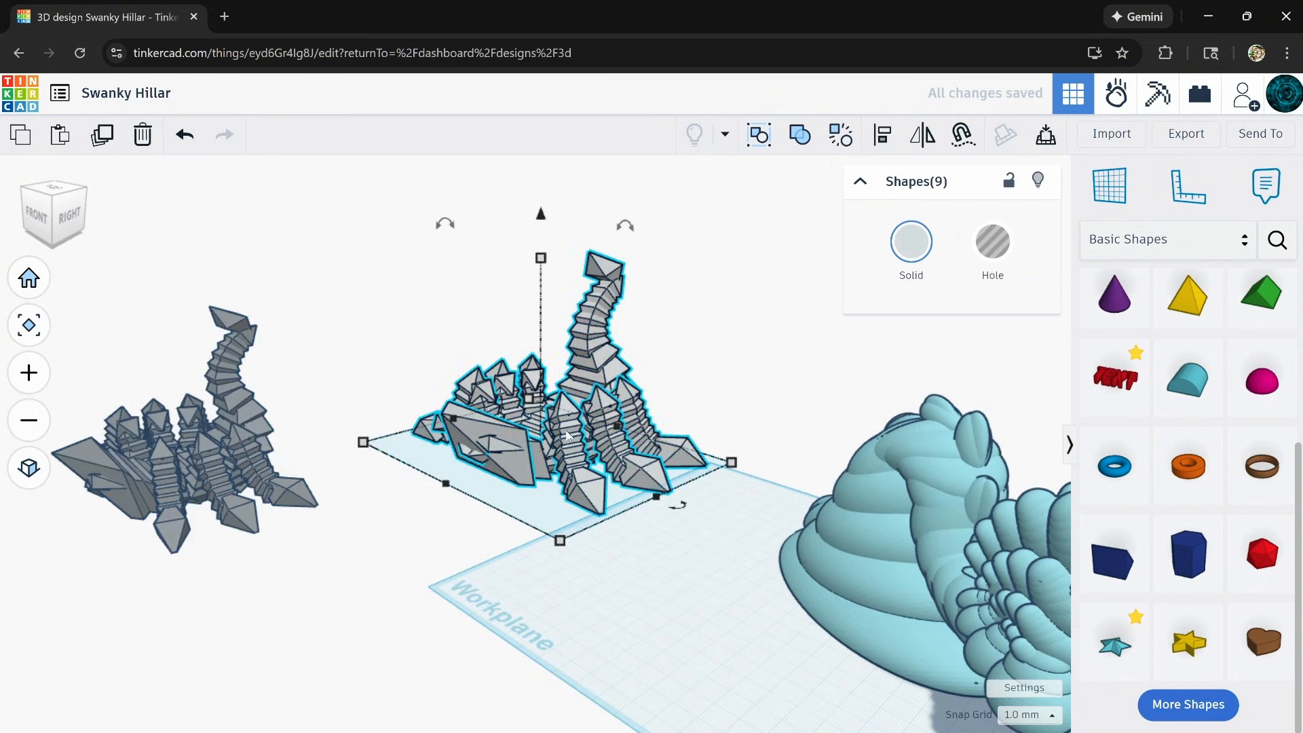
Move the lighter scorpion onto the workplane, scale it down proportionally and place it in front of the coiled creature.
drag(568, 436, 624, 628)
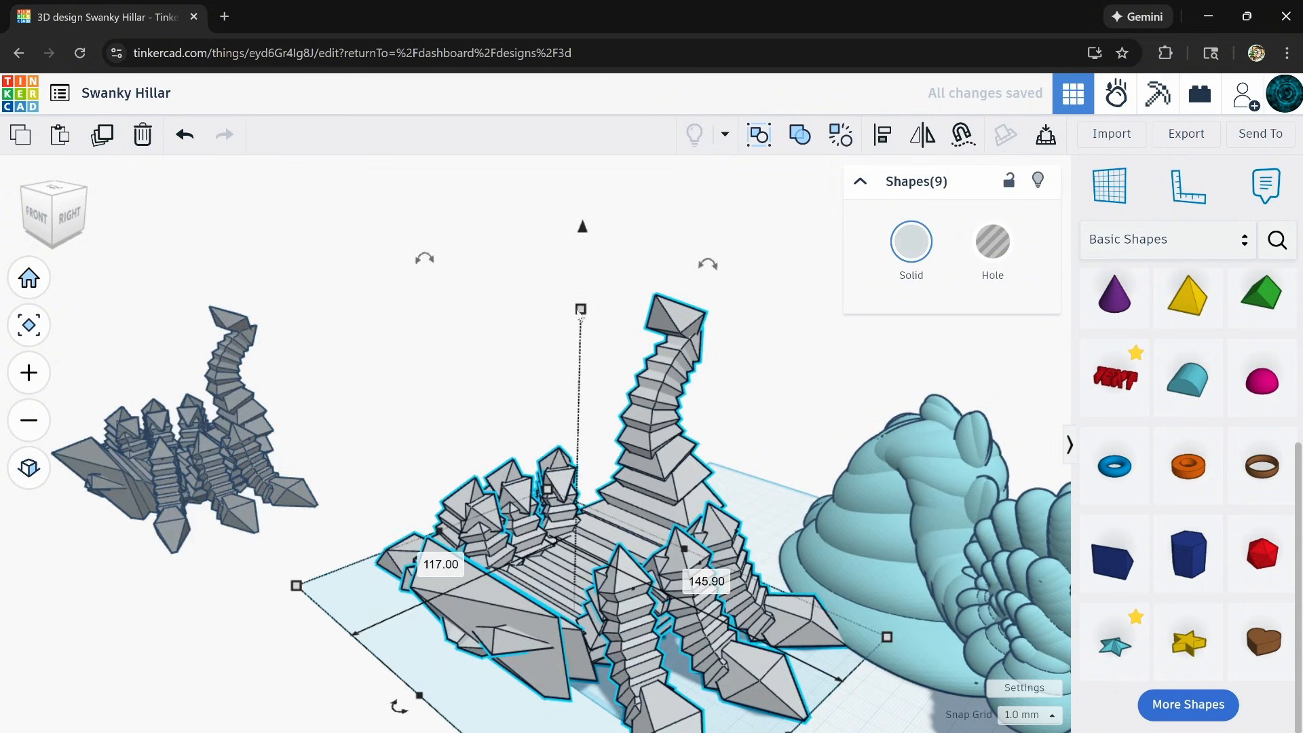
shift+drag(606, 396, 626, 468)
right_drag(640, 561, 728, 564)
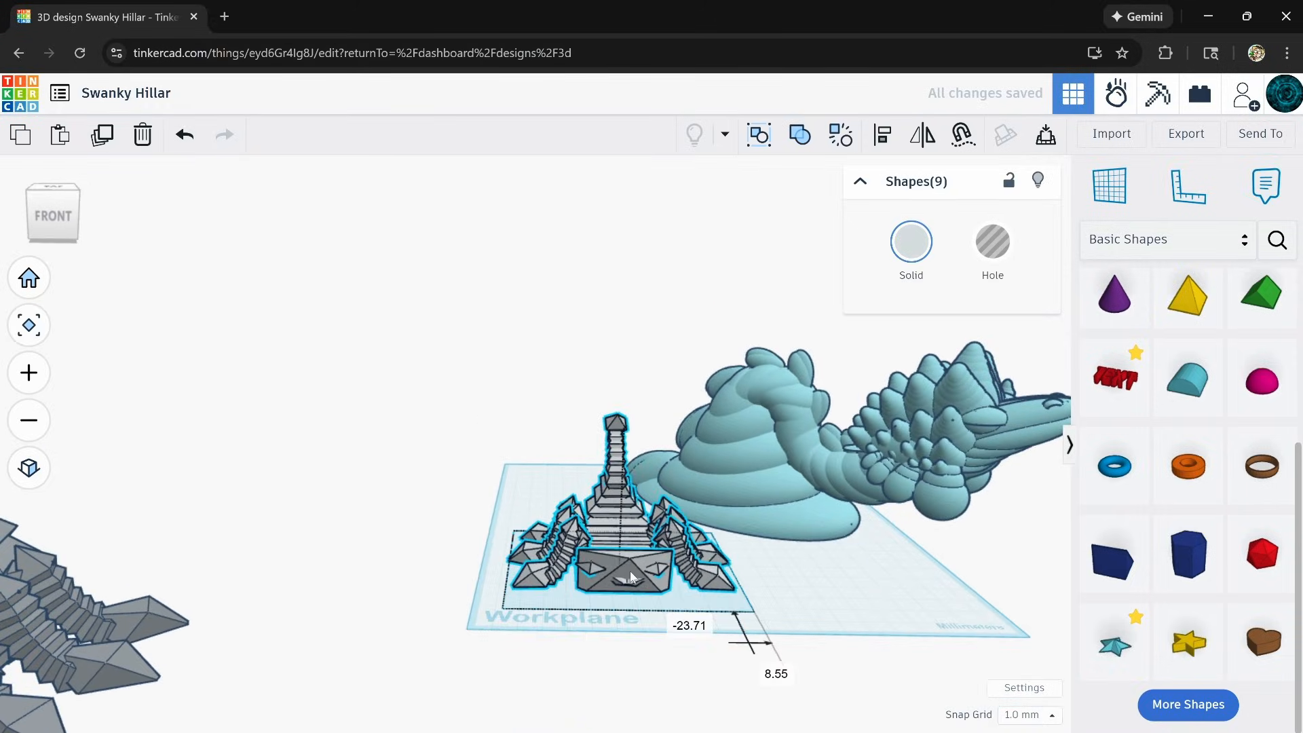
Examine the small scorpion beside the coiled creature from the front, including its mouth up close.
right_drag(835, 595, 600, 604)
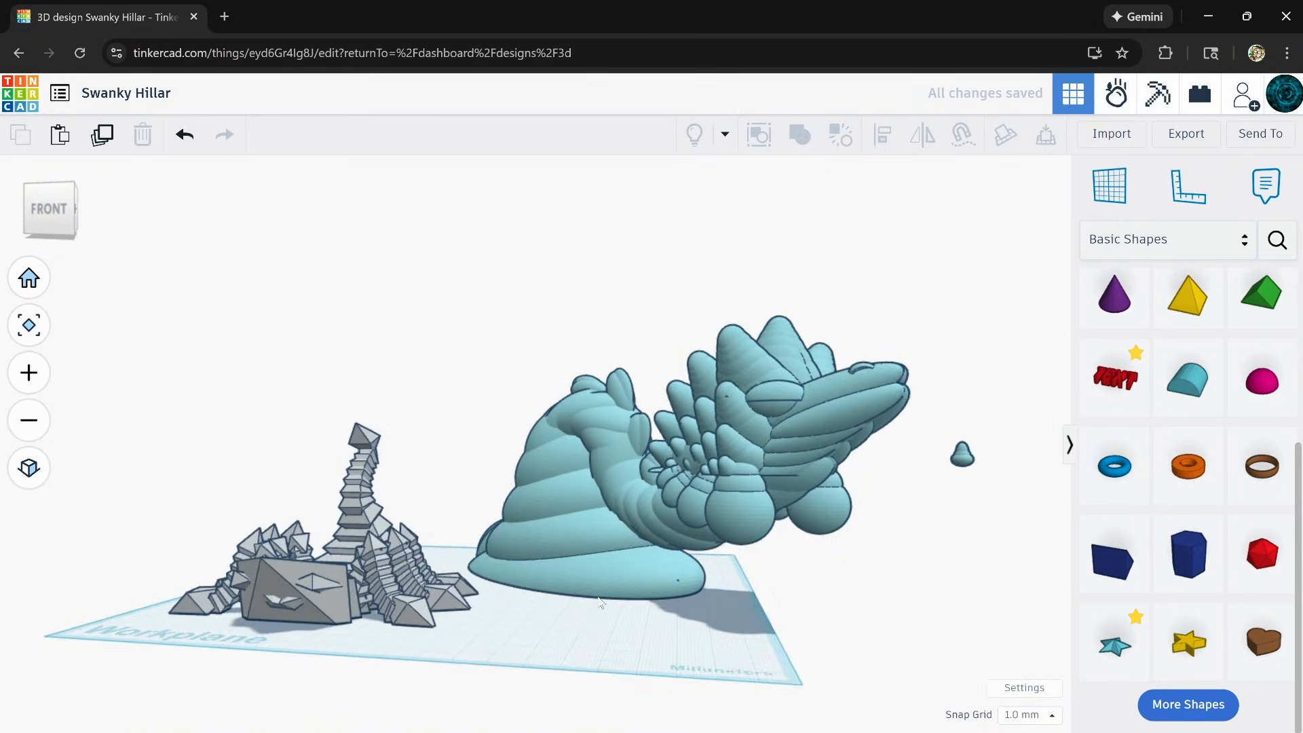
right_drag(817, 600, 620, 610)
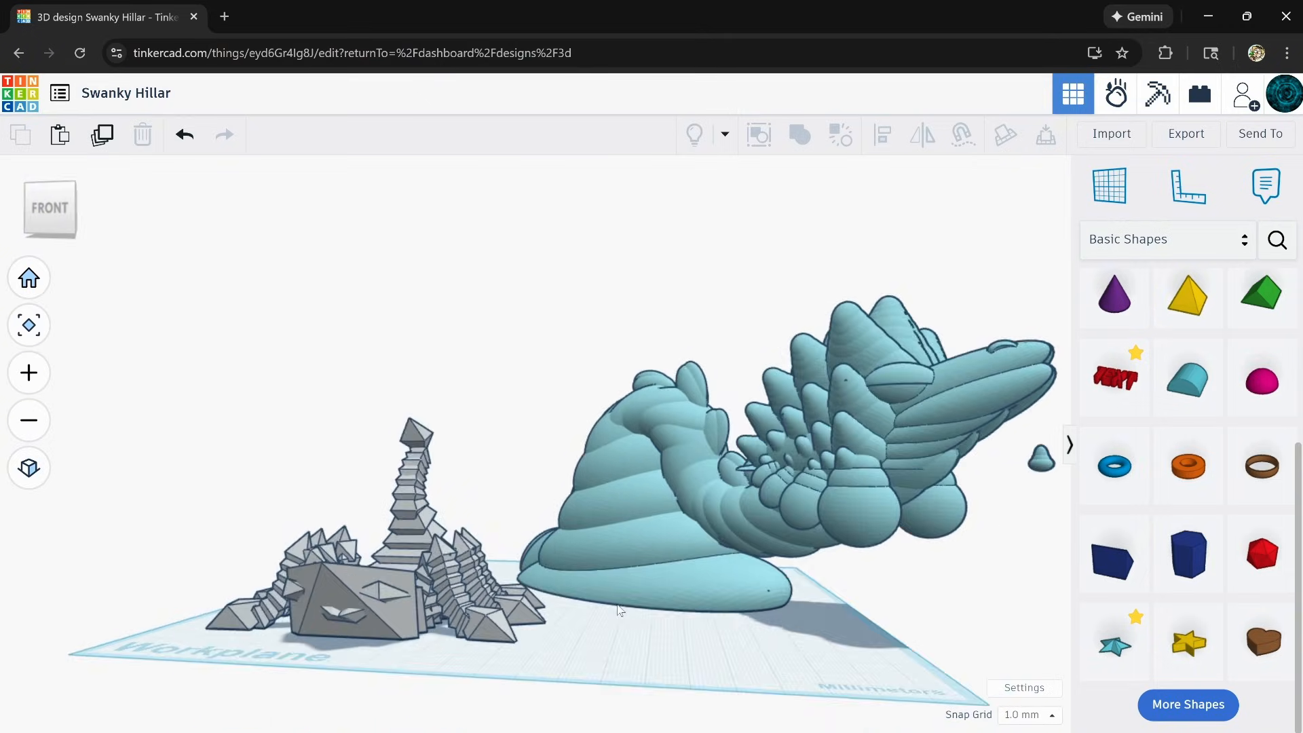
scroll(337, 638, up, 10)
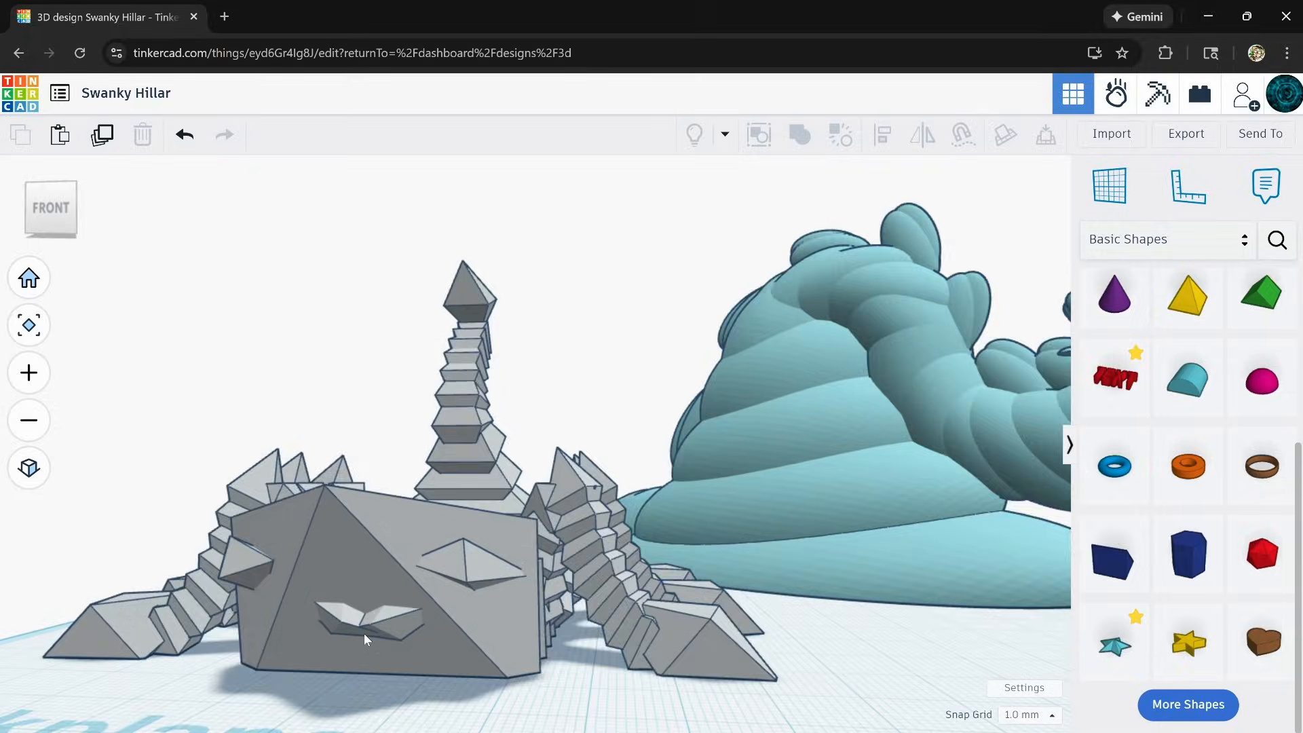
scroll(365, 616, up, 10)
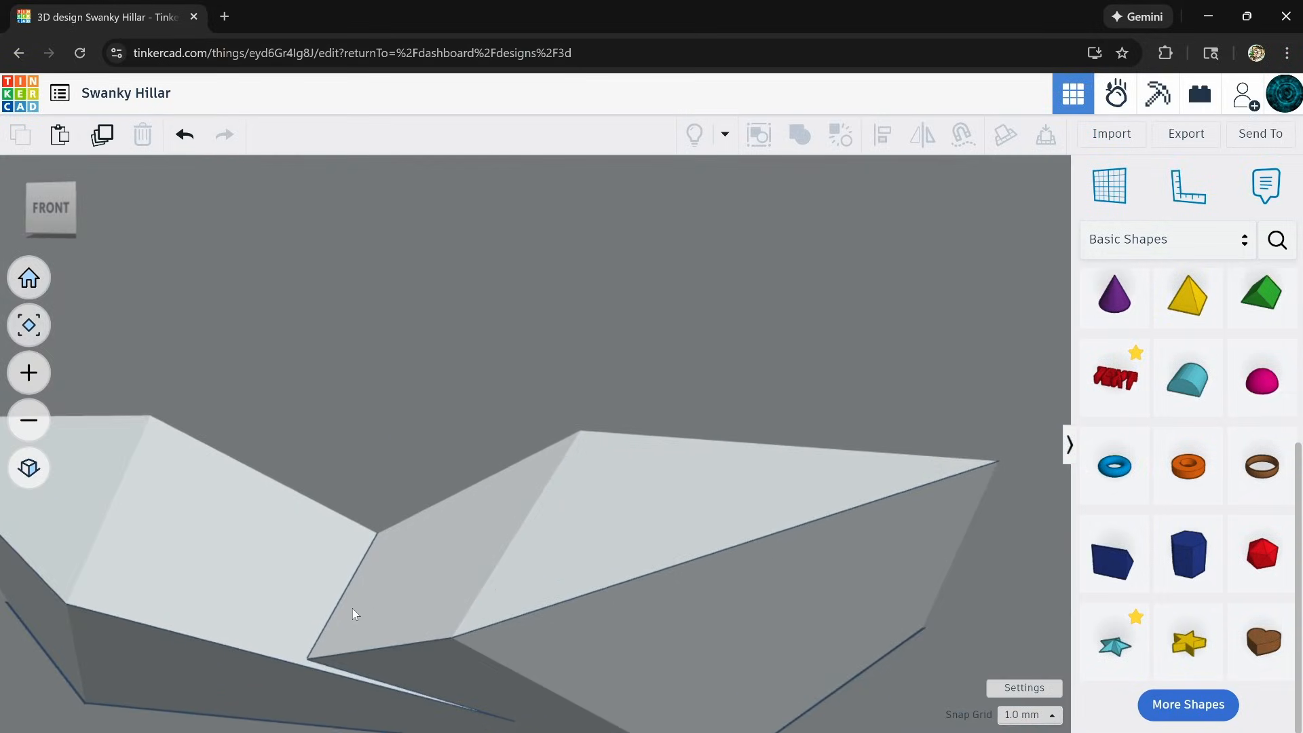